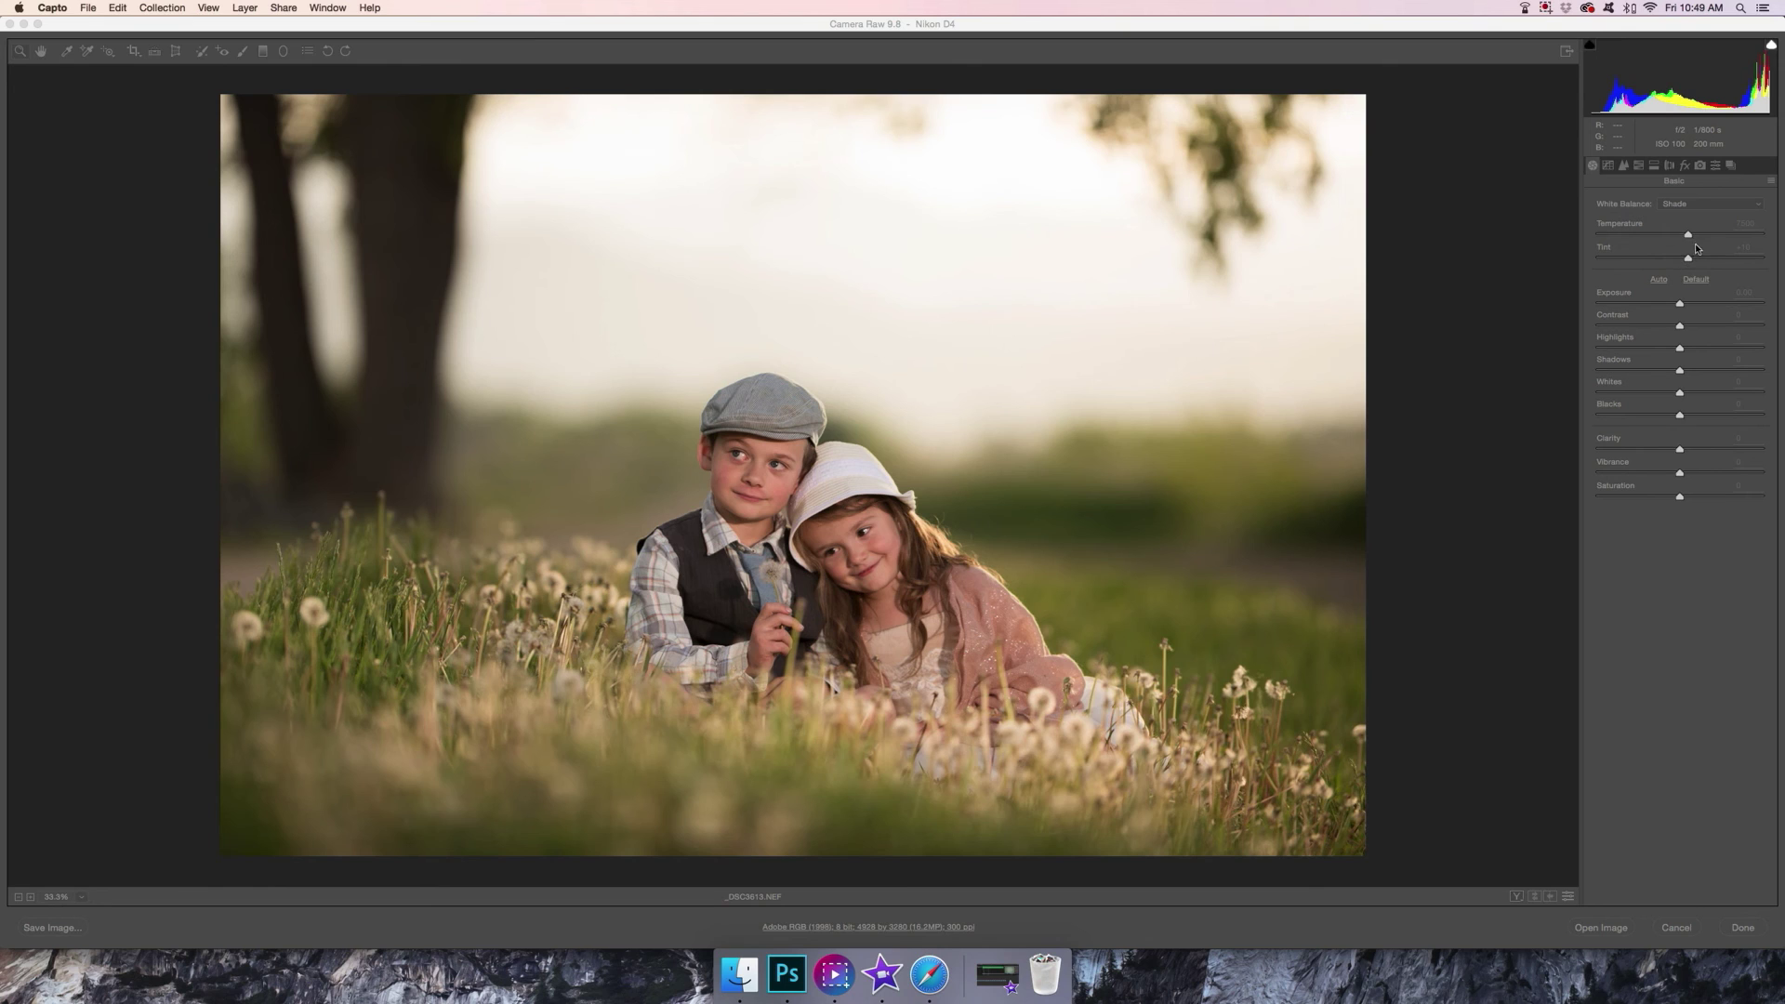
Try the As Shot, Auto and Cloudy white balance presets on the photo
left_click(1688, 240)
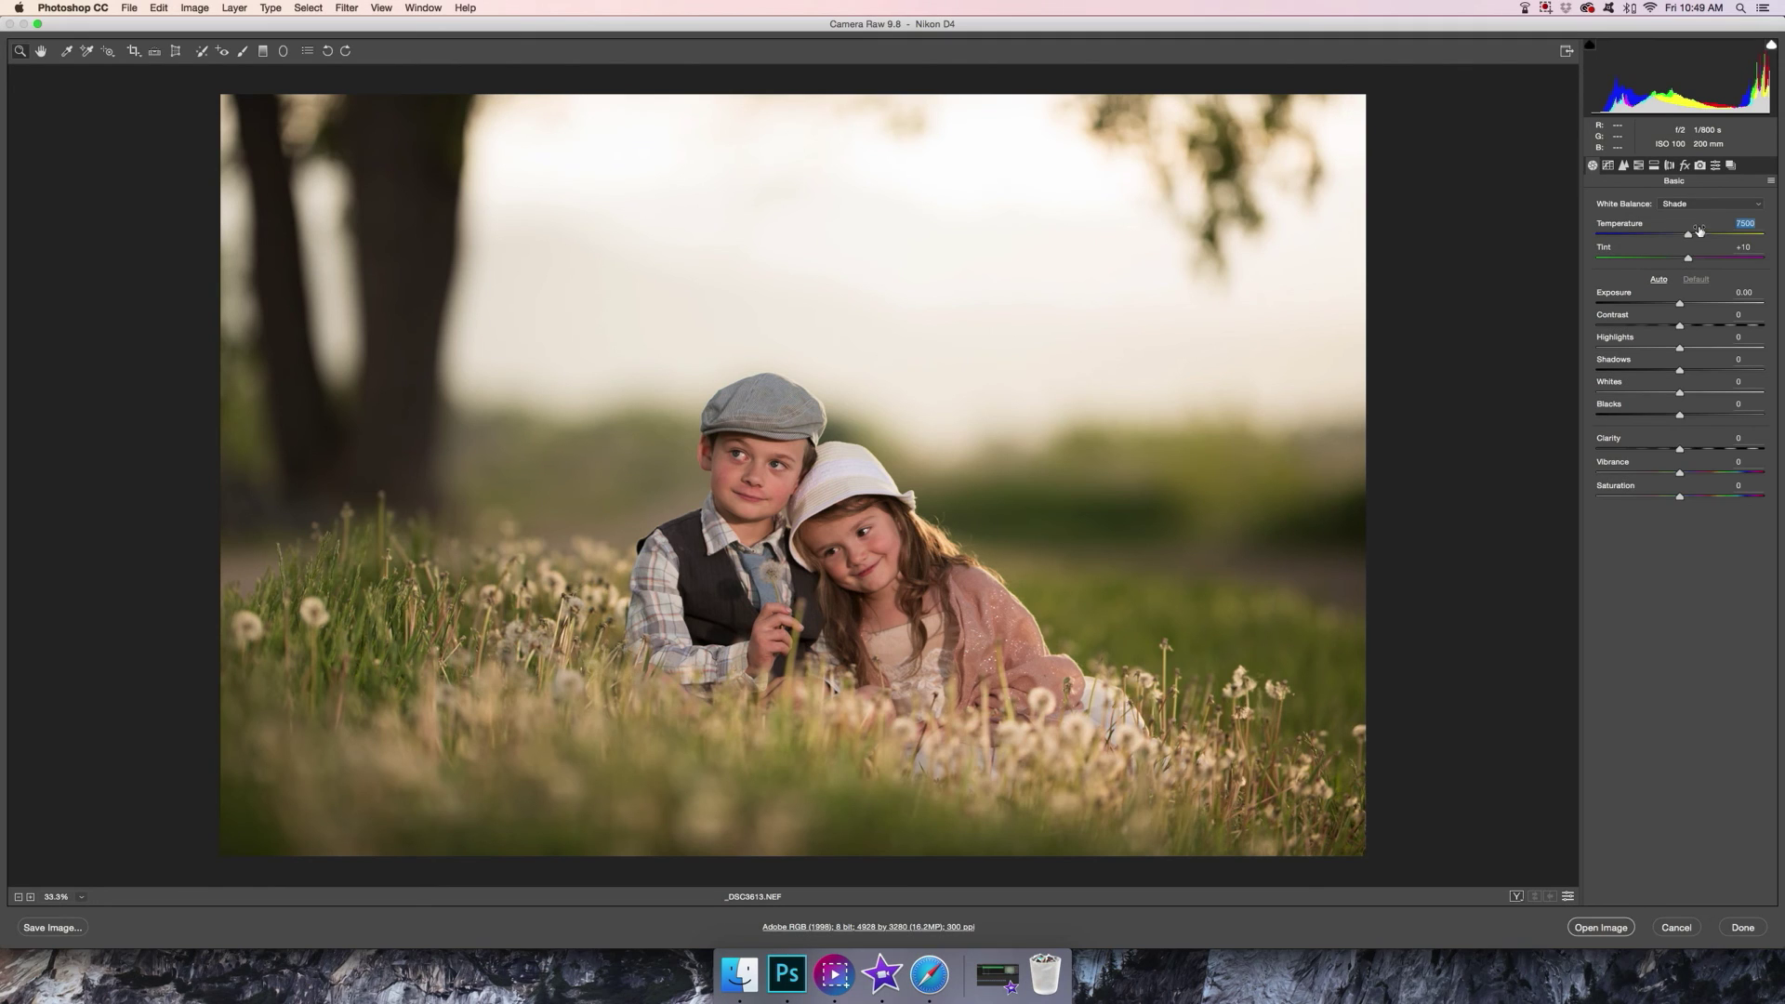
left_click(1758, 204)
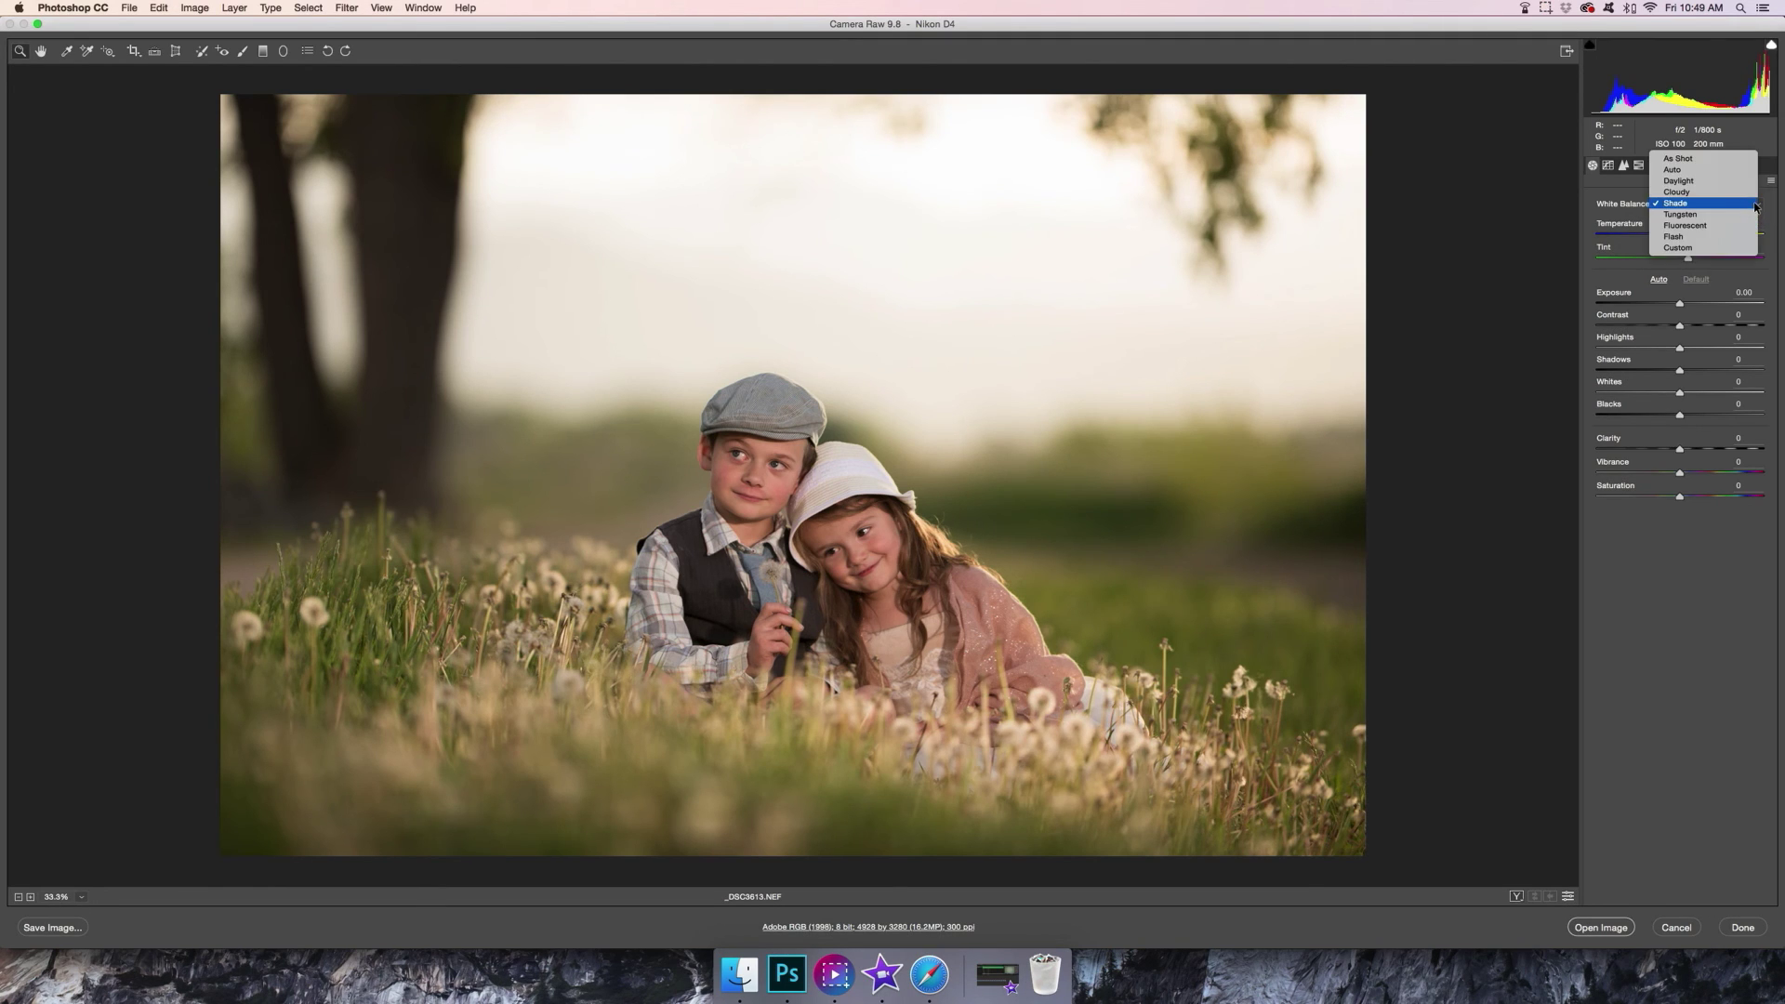
left_click(1693, 159)
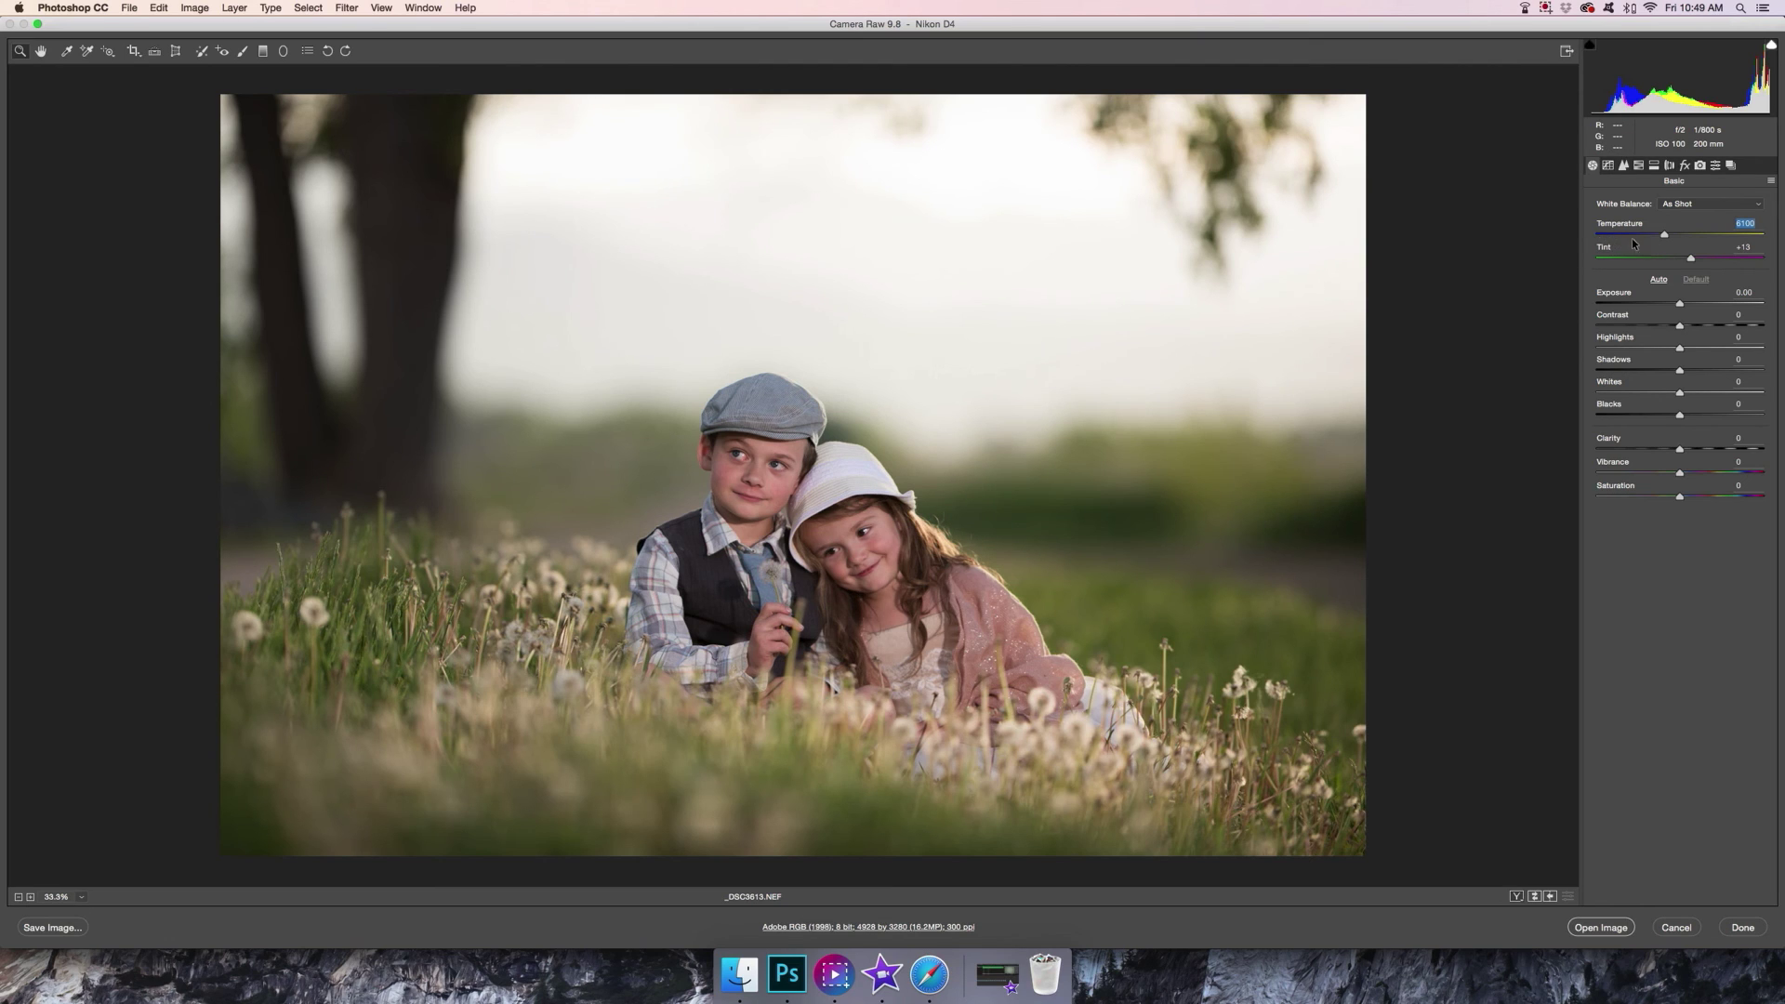
left_click(1760, 205)
left_click(1738, 218)
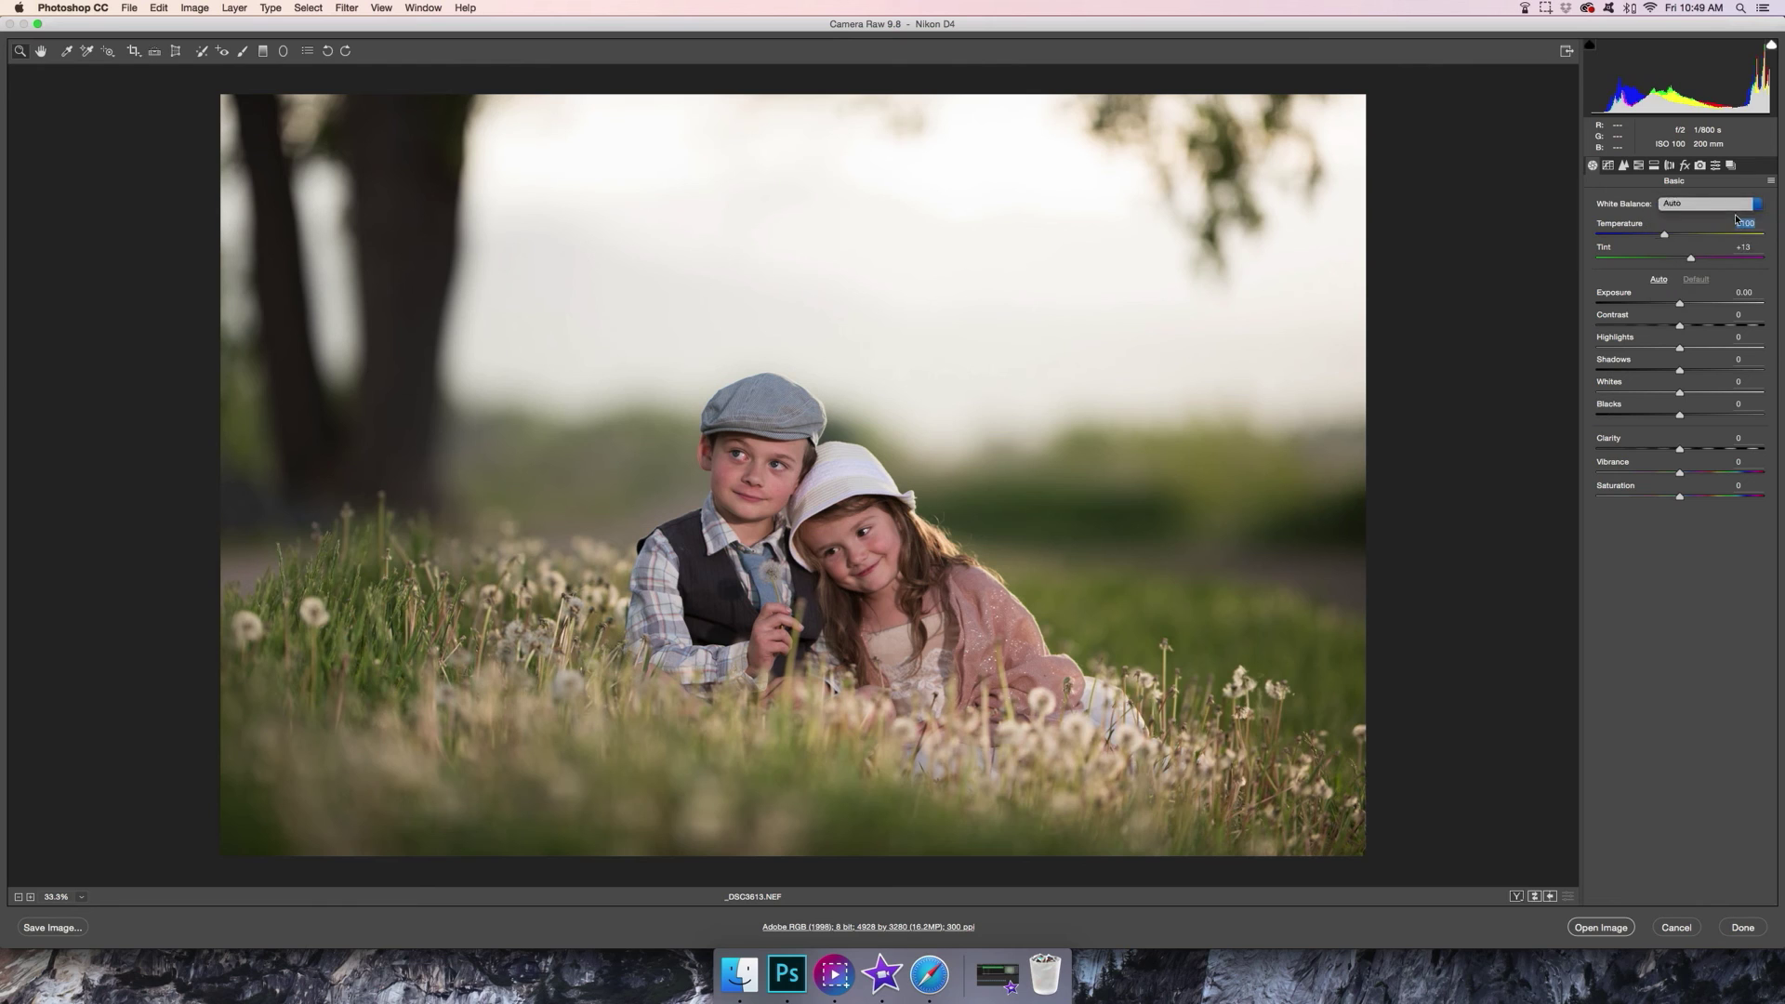
left_click(1747, 207)
left_click(1732, 226)
Compare the Shade and Cloudy white balance presets, keeping Cloudy, and open the photo in Photoshop
left_click(1745, 206)
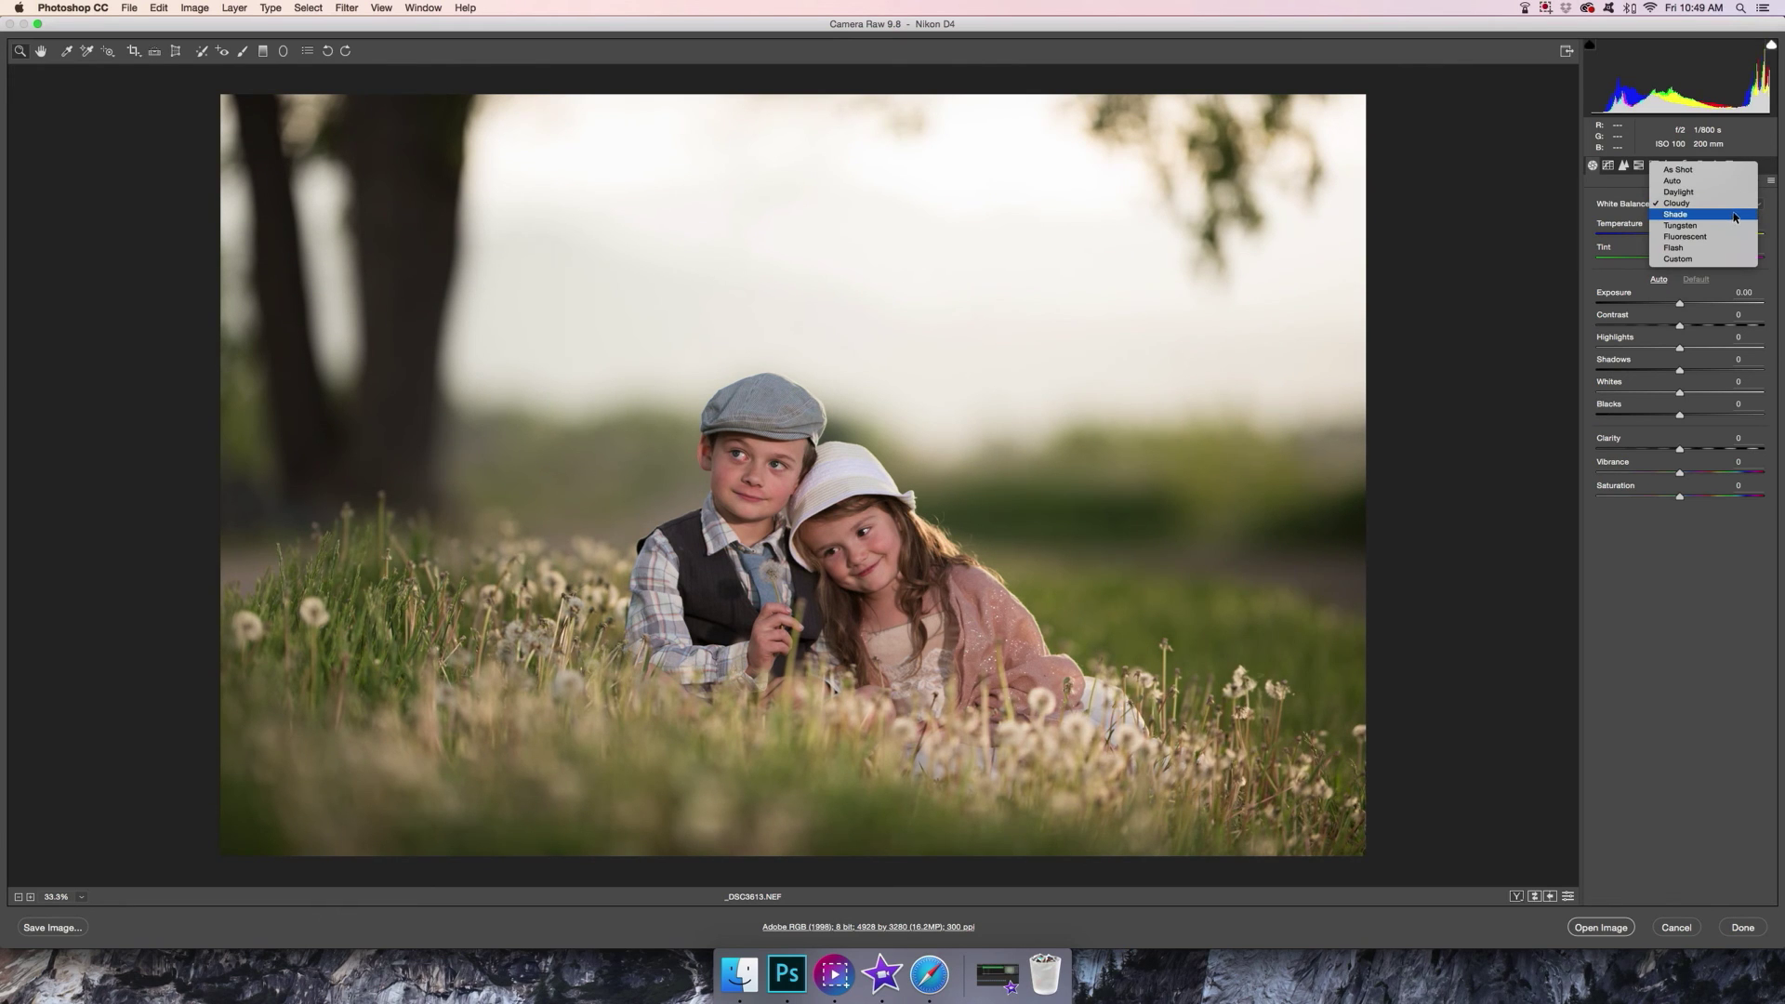
left_click(1734, 217)
left_click(1747, 205)
left_click(1747, 193)
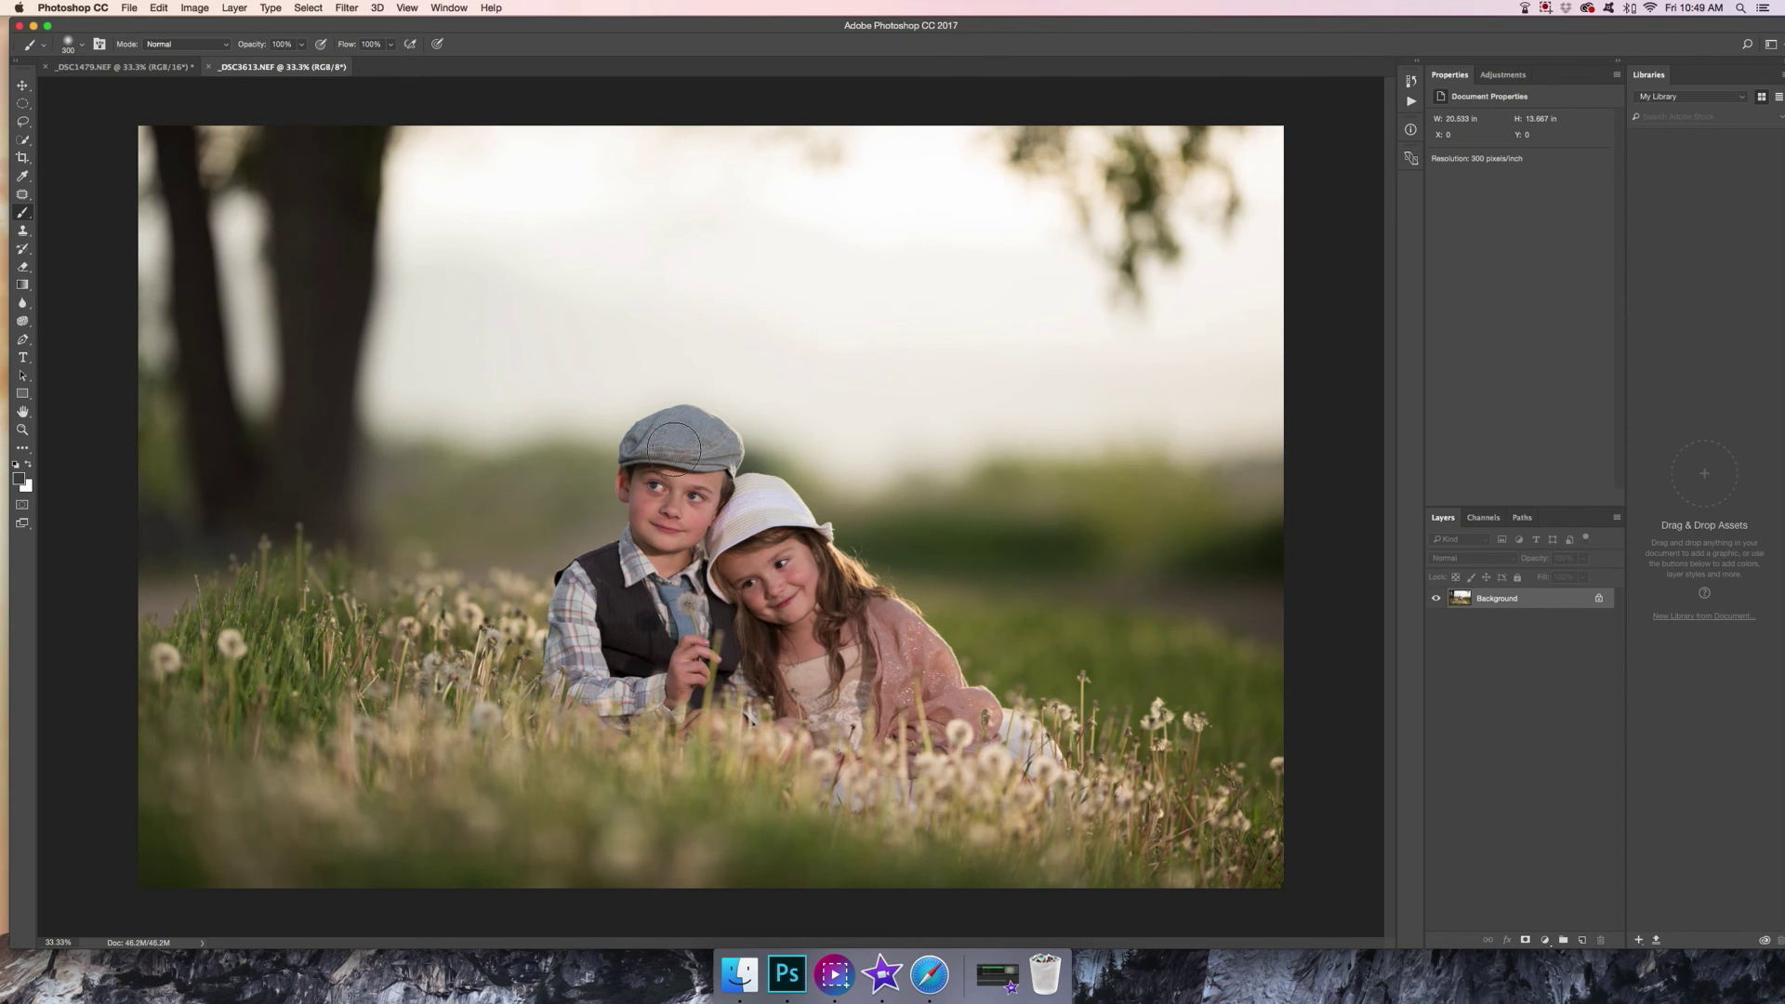
Duplicate the Background layer and flip the copy horizontally
left_click(234, 8)
left_click(244, 64)
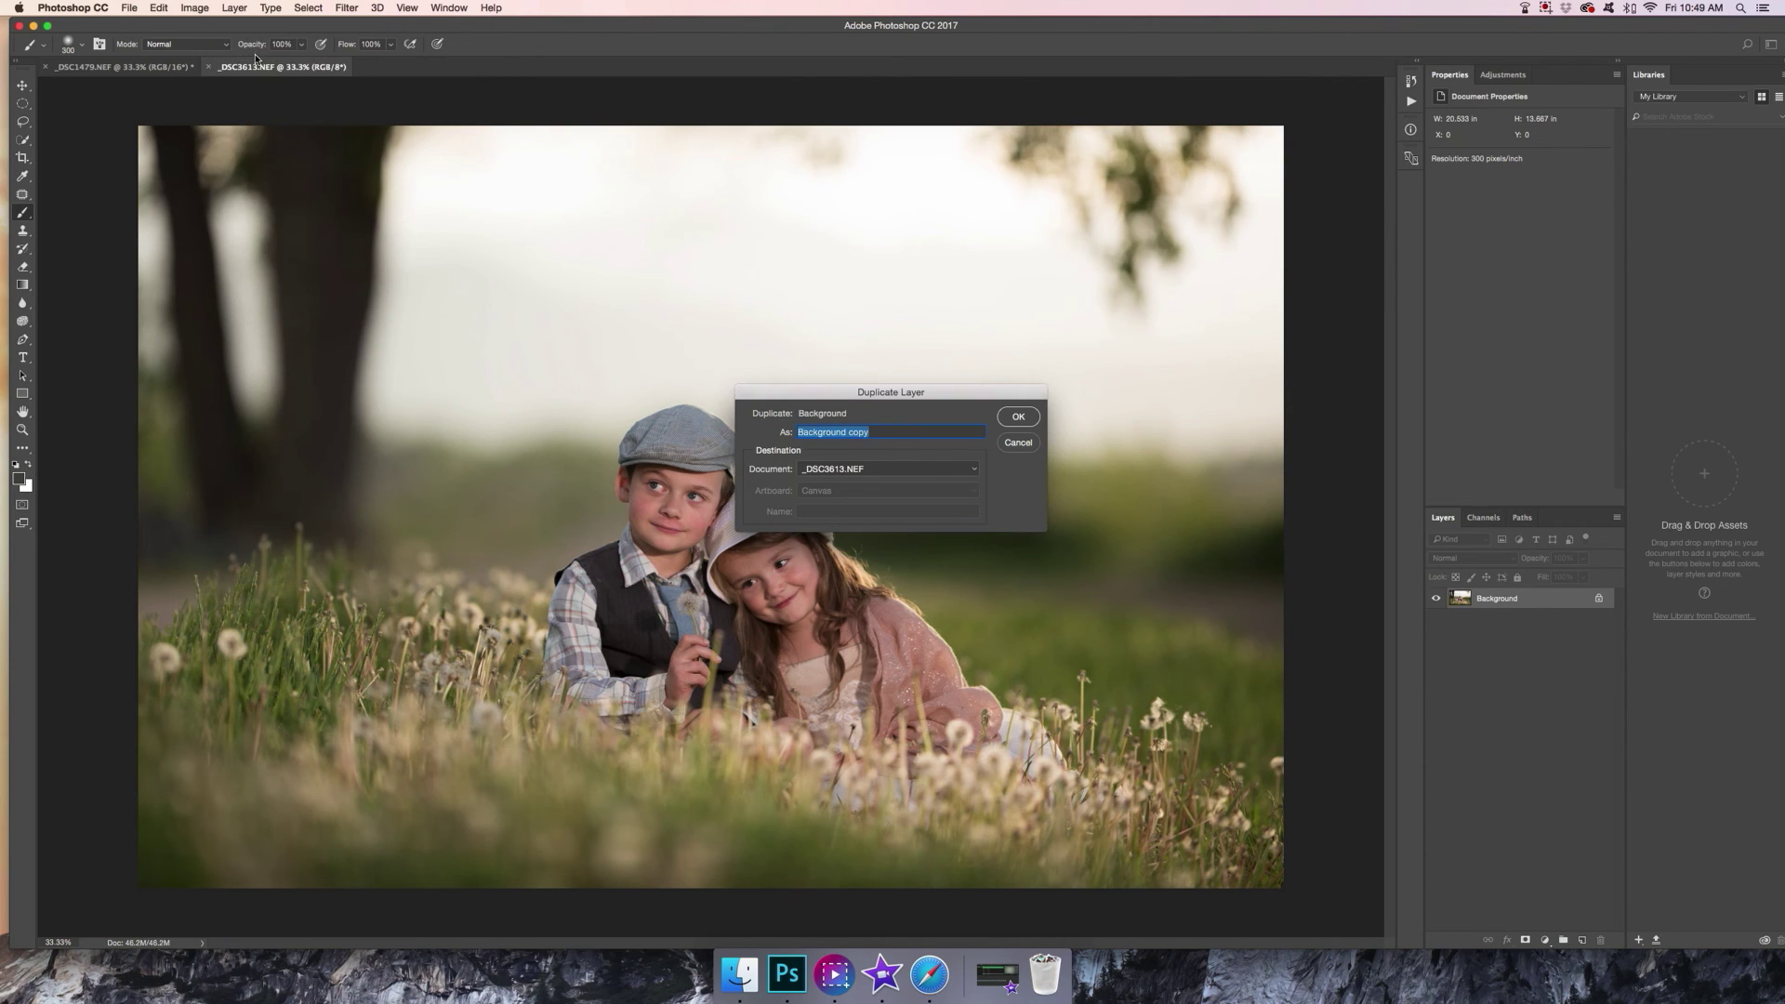
left_click(1024, 424)
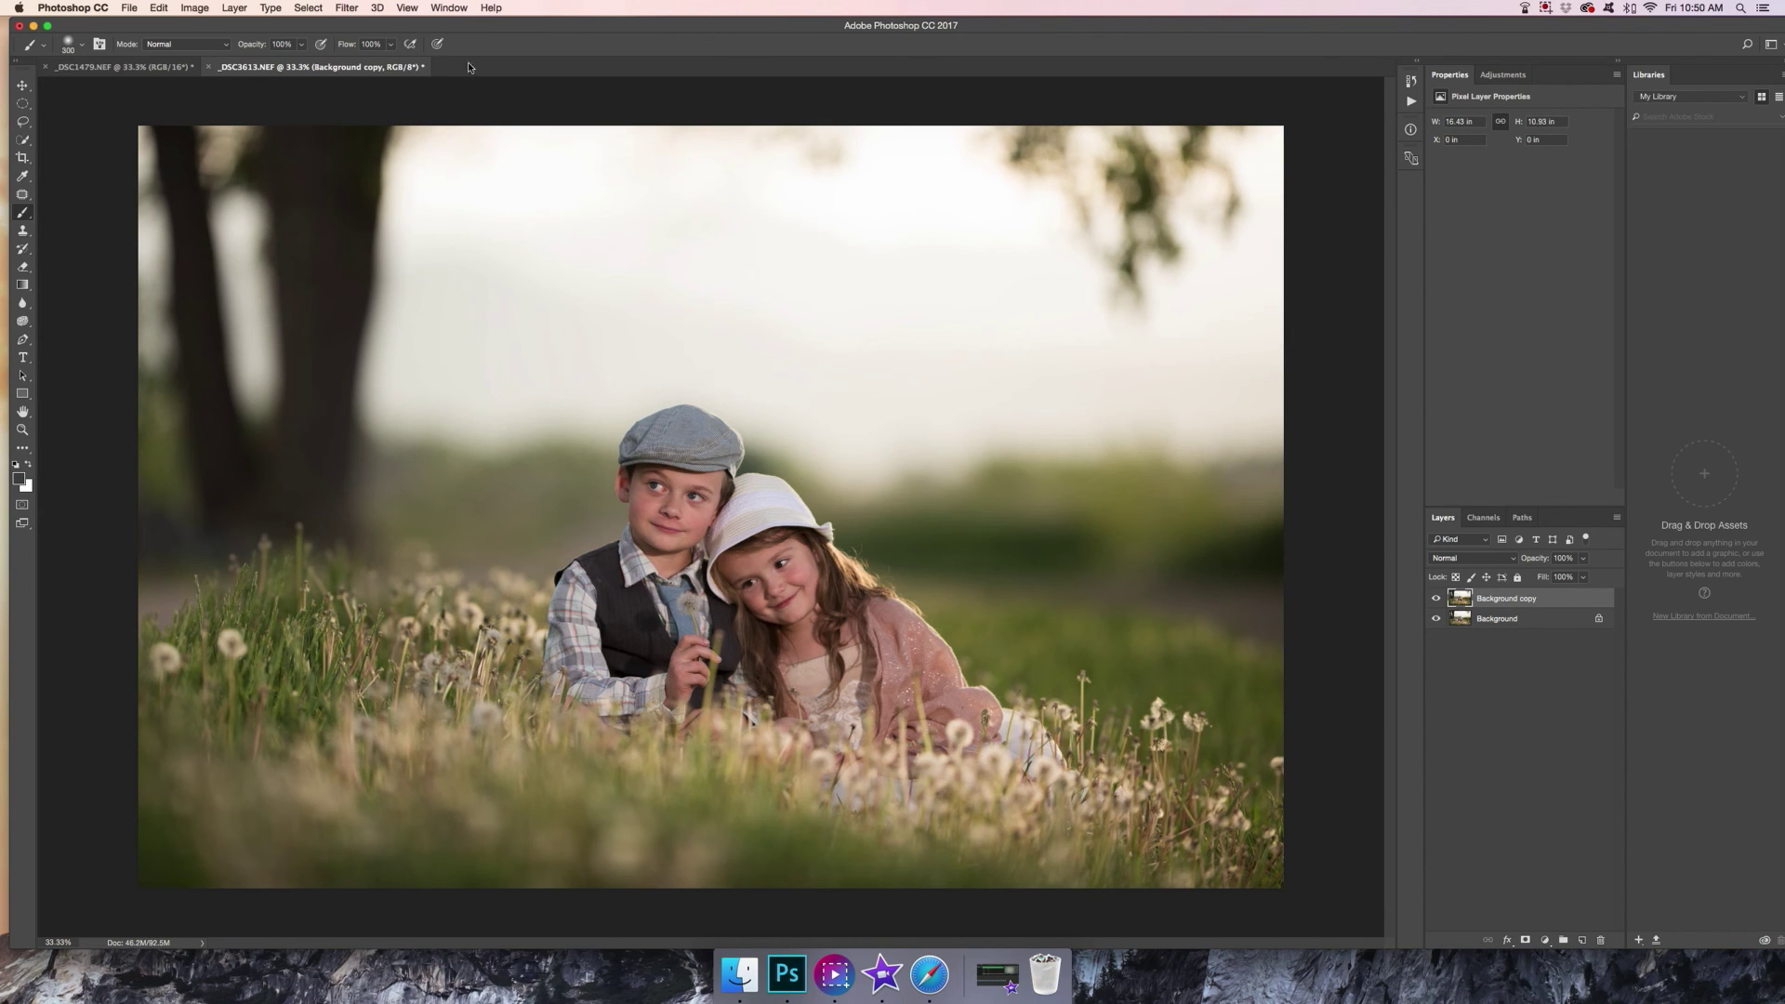
left_click(159, 8)
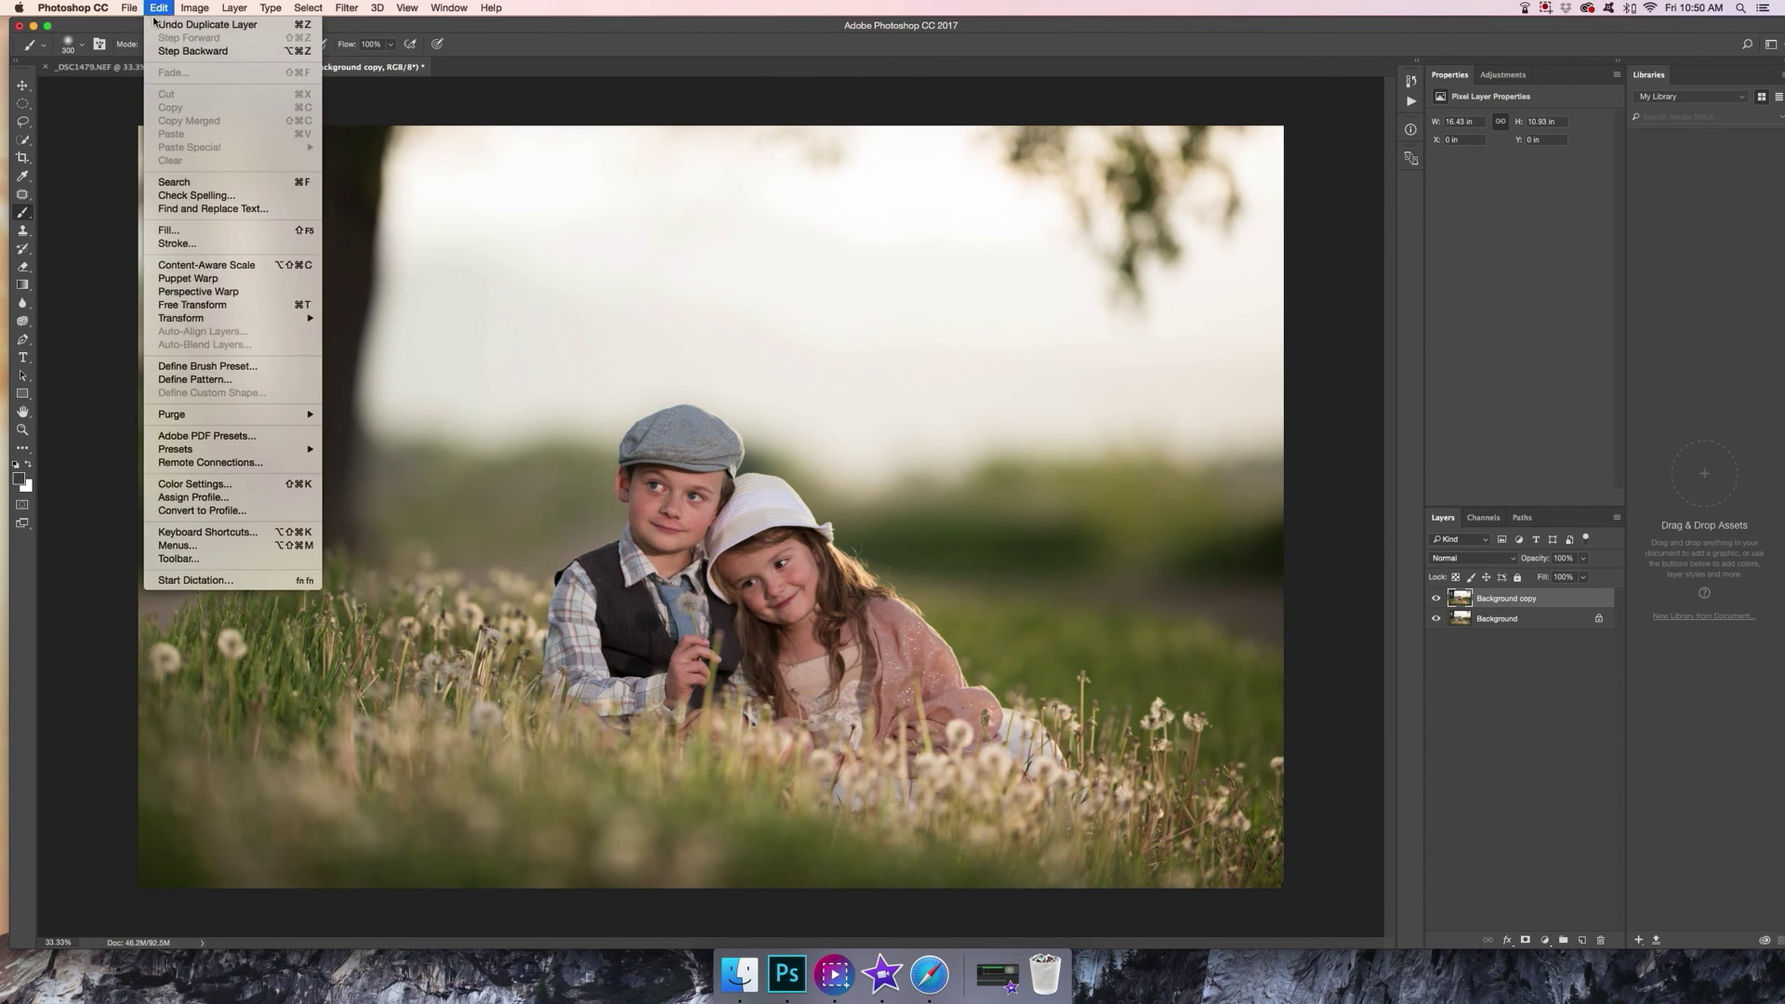
mouse_move(186, 319)
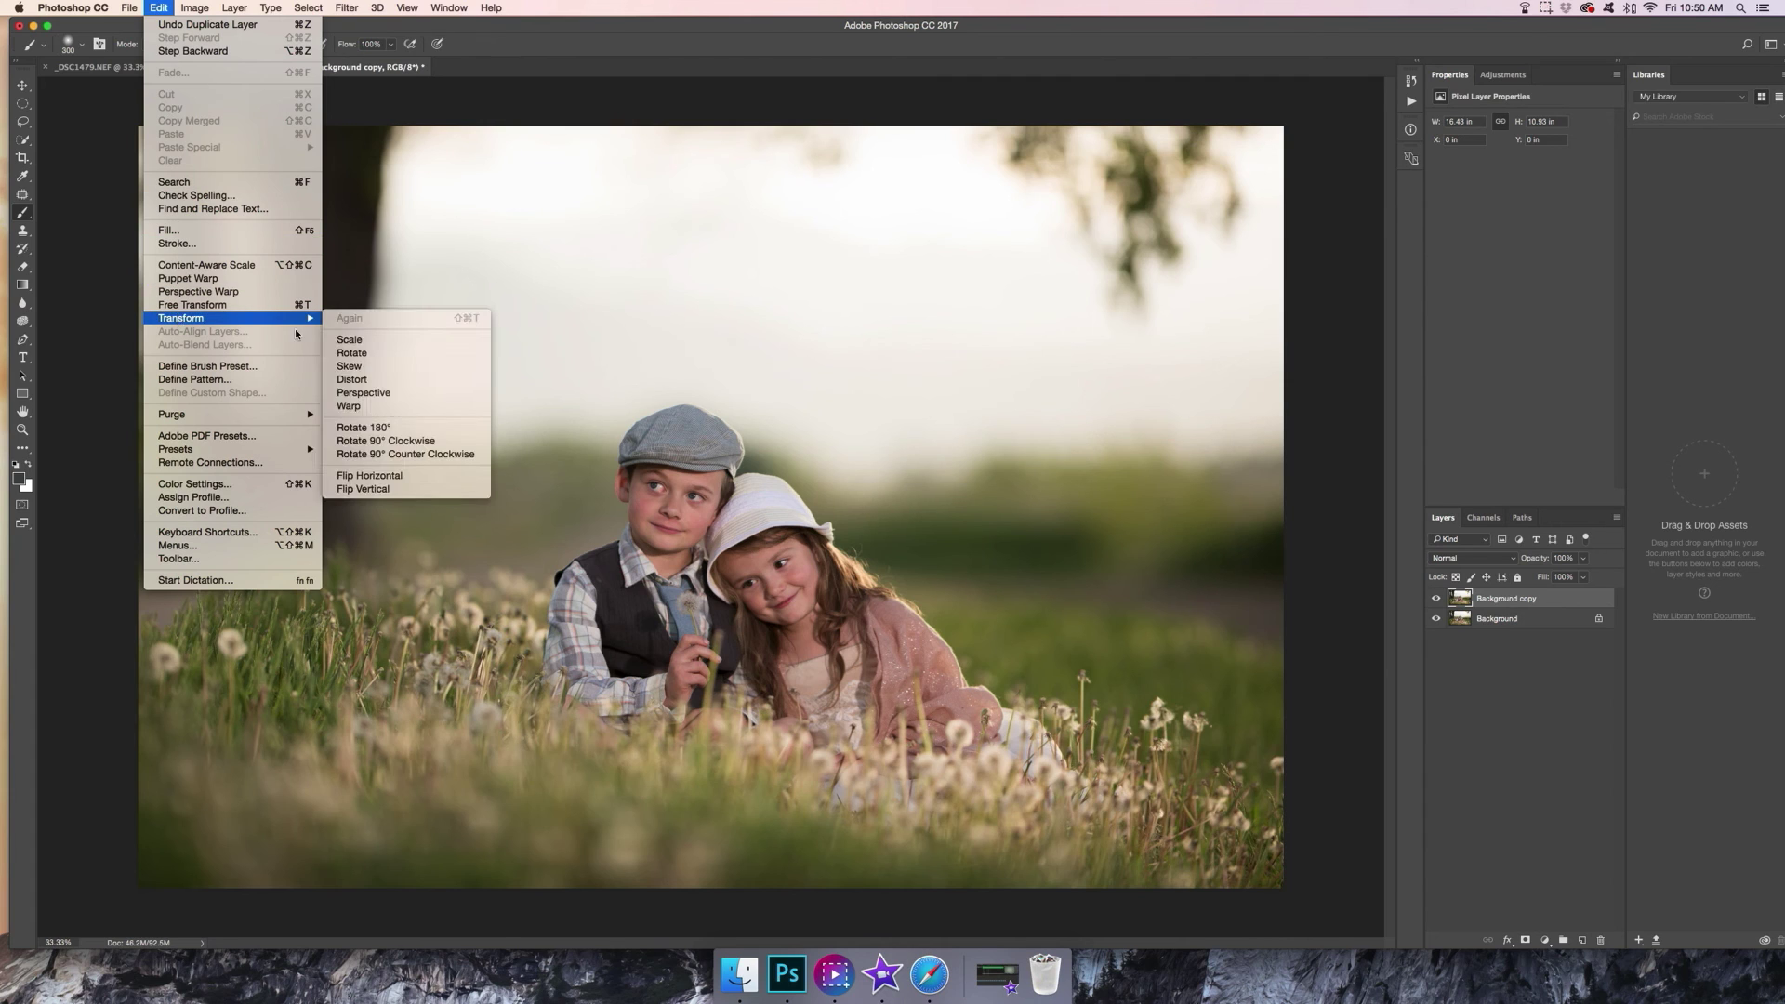
left_click(382, 475)
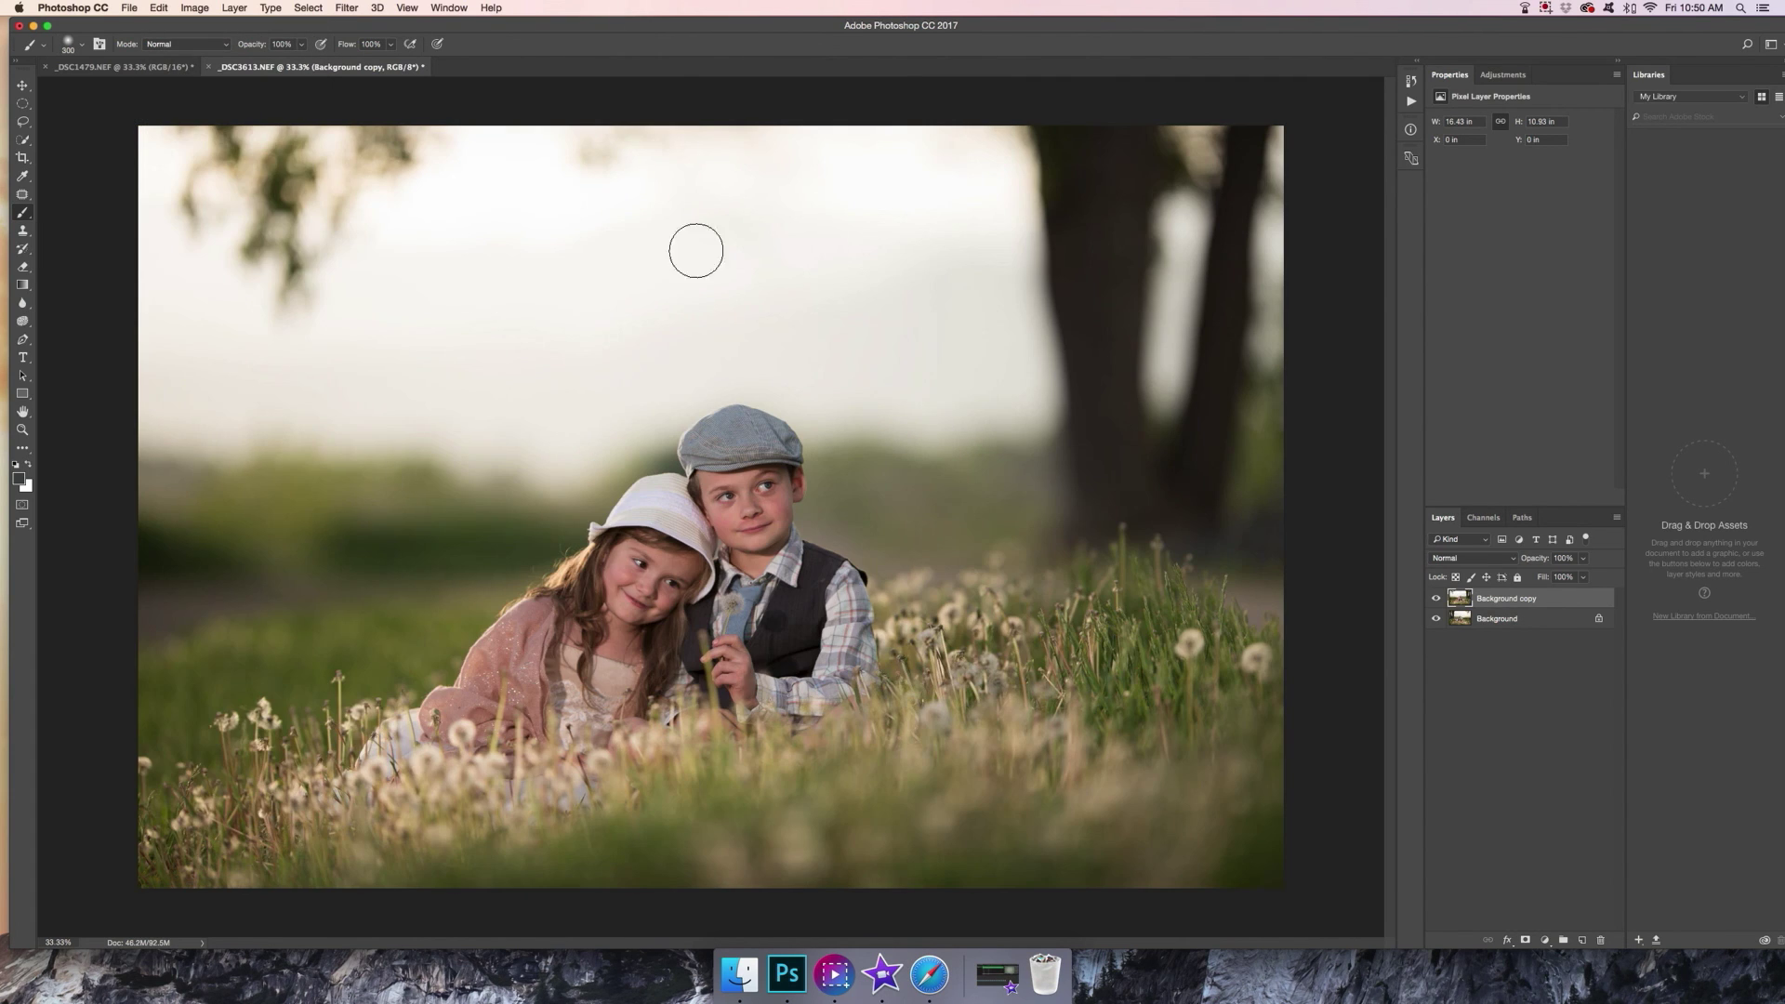
Add a layer mask to the flipped copy and paint black with a 444 px brush to hide the tree trunks
left_click(1525, 941)
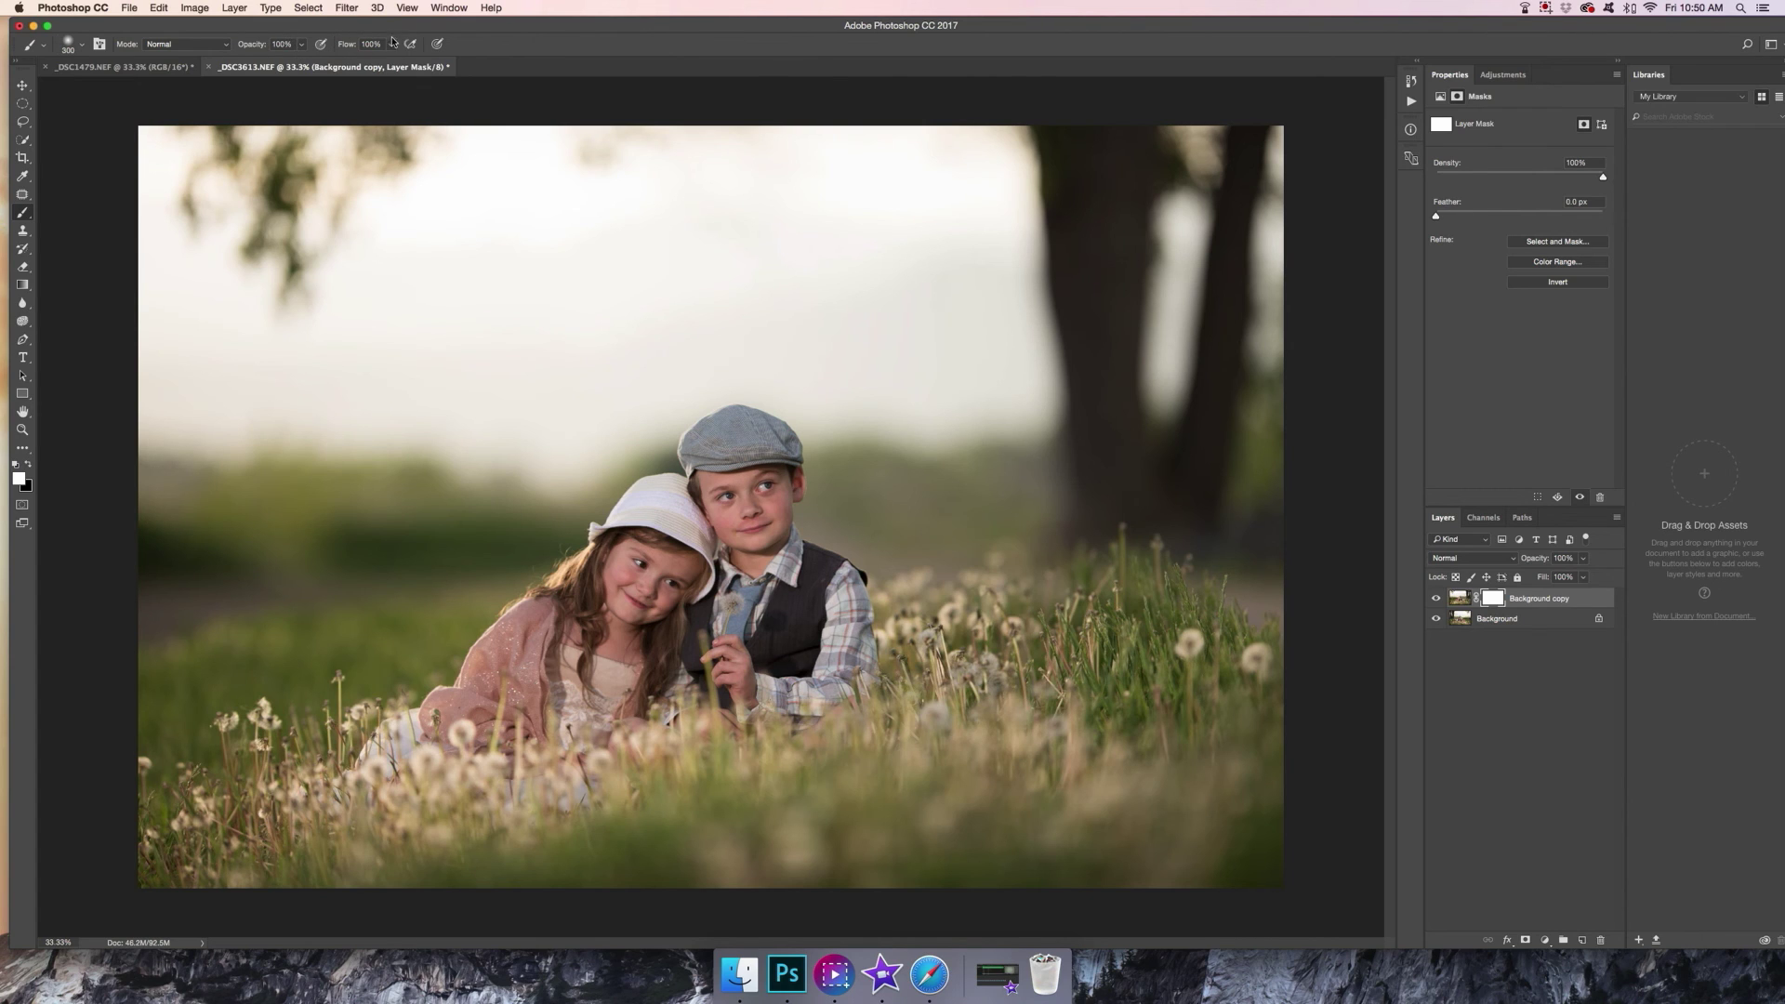
left_click(29, 465)
right_click(1026, 358)
left_click_drag(1169, 390, 1182, 390)
key("Return")
mouse_move(1086, 180)
left_mouse_down()
mouse_move(1307, 179)
mouse_move(1035, 149)
mouse_move(1160, 349)
mouse_move(1129, 472)
mouse_move(1144, 499)
mouse_move(1107, 520)
mouse_move(1296, 569)
mouse_move(1289, 613)
mouse_move(1131, 605)
mouse_move(1114, 686)
mouse_move(1178, 717)
mouse_move(1265, 718)
mouse_move(1224, 649)
mouse_move(1271, 686)
mouse_move(1287, 565)
mouse_move(1182, 398)
mouse_move(1170, 456)
mouse_move(1178, 276)
mouse_move(1126, 227)
mouse_move(1130, 128)
mouse_move(1156, 207)
left_mouse_up()
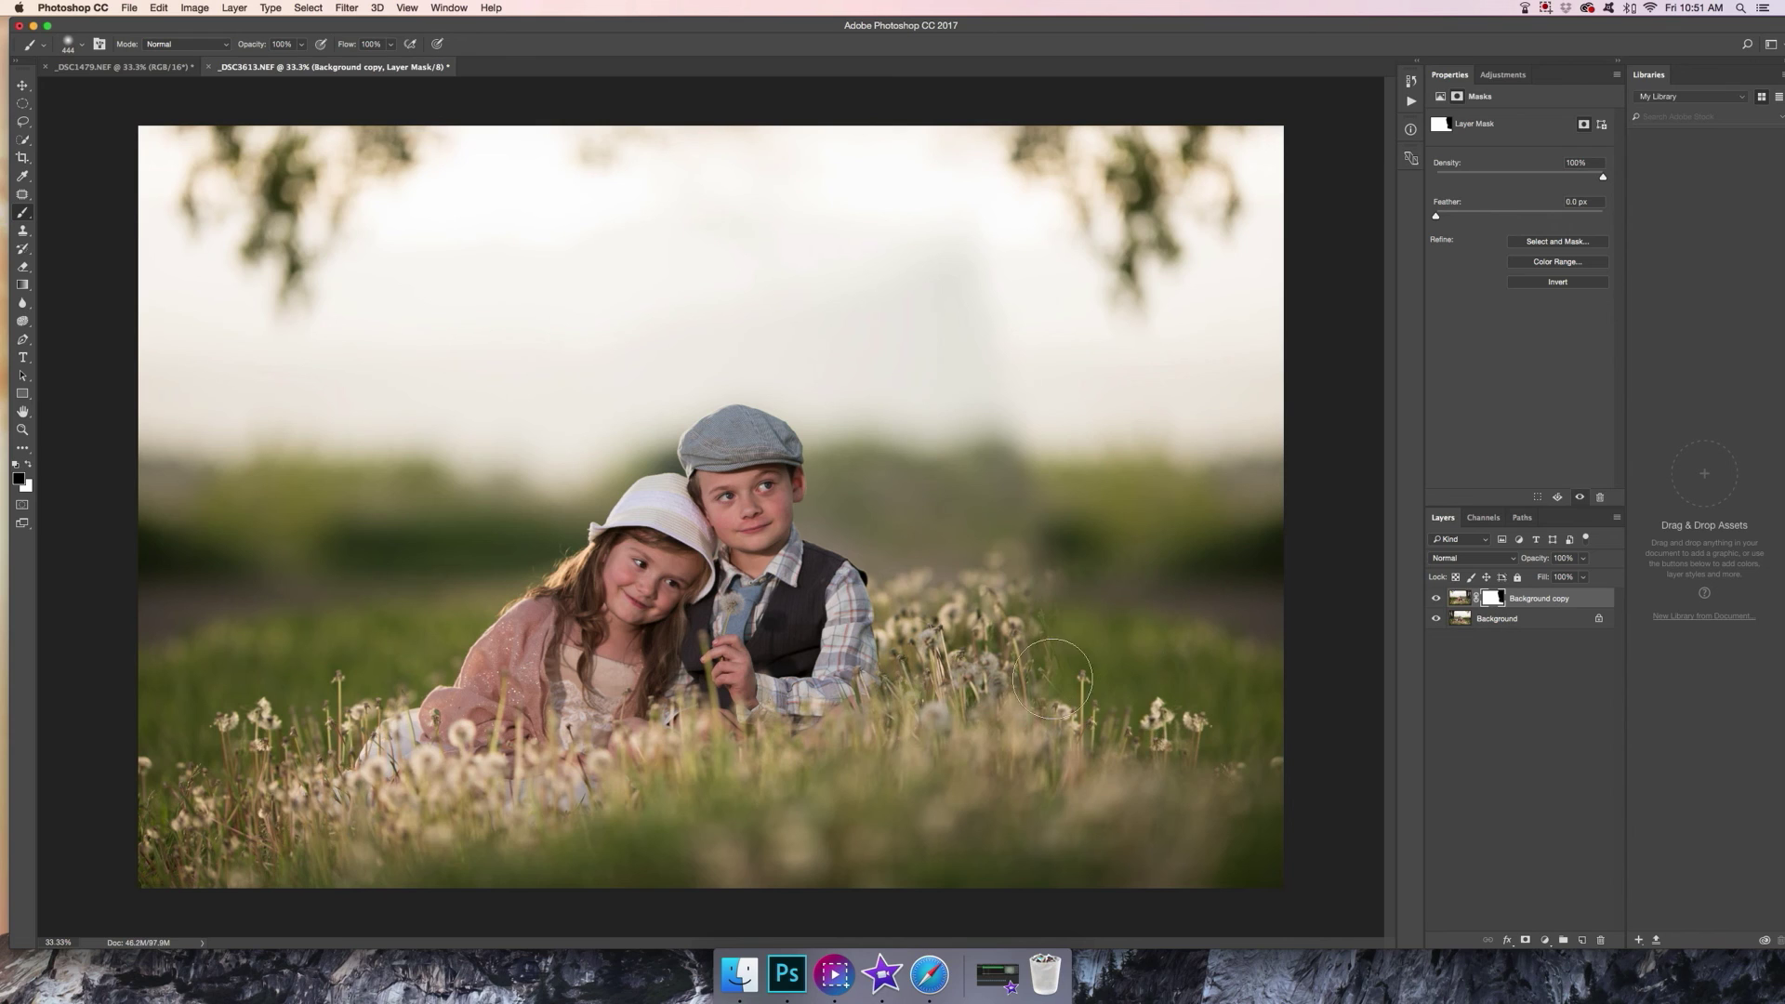
Paint white on the mask to restore the flipped grass and dandelions beside the boy, and flatten the image
left_click(27, 465)
mouse_move(1069, 669)
left_mouse_down()
mouse_move(1053, 638)
mouse_move(1215, 719)
mouse_move(1102, 633)
mouse_move(1100, 611)
mouse_move(1293, 629)
mouse_move(1202, 599)
mouse_move(1258, 603)
mouse_move(1118, 593)
mouse_move(1140, 541)
mouse_move(1150, 616)
mouse_move(1288, 703)
mouse_move(1275, 751)
left_mouse_up()
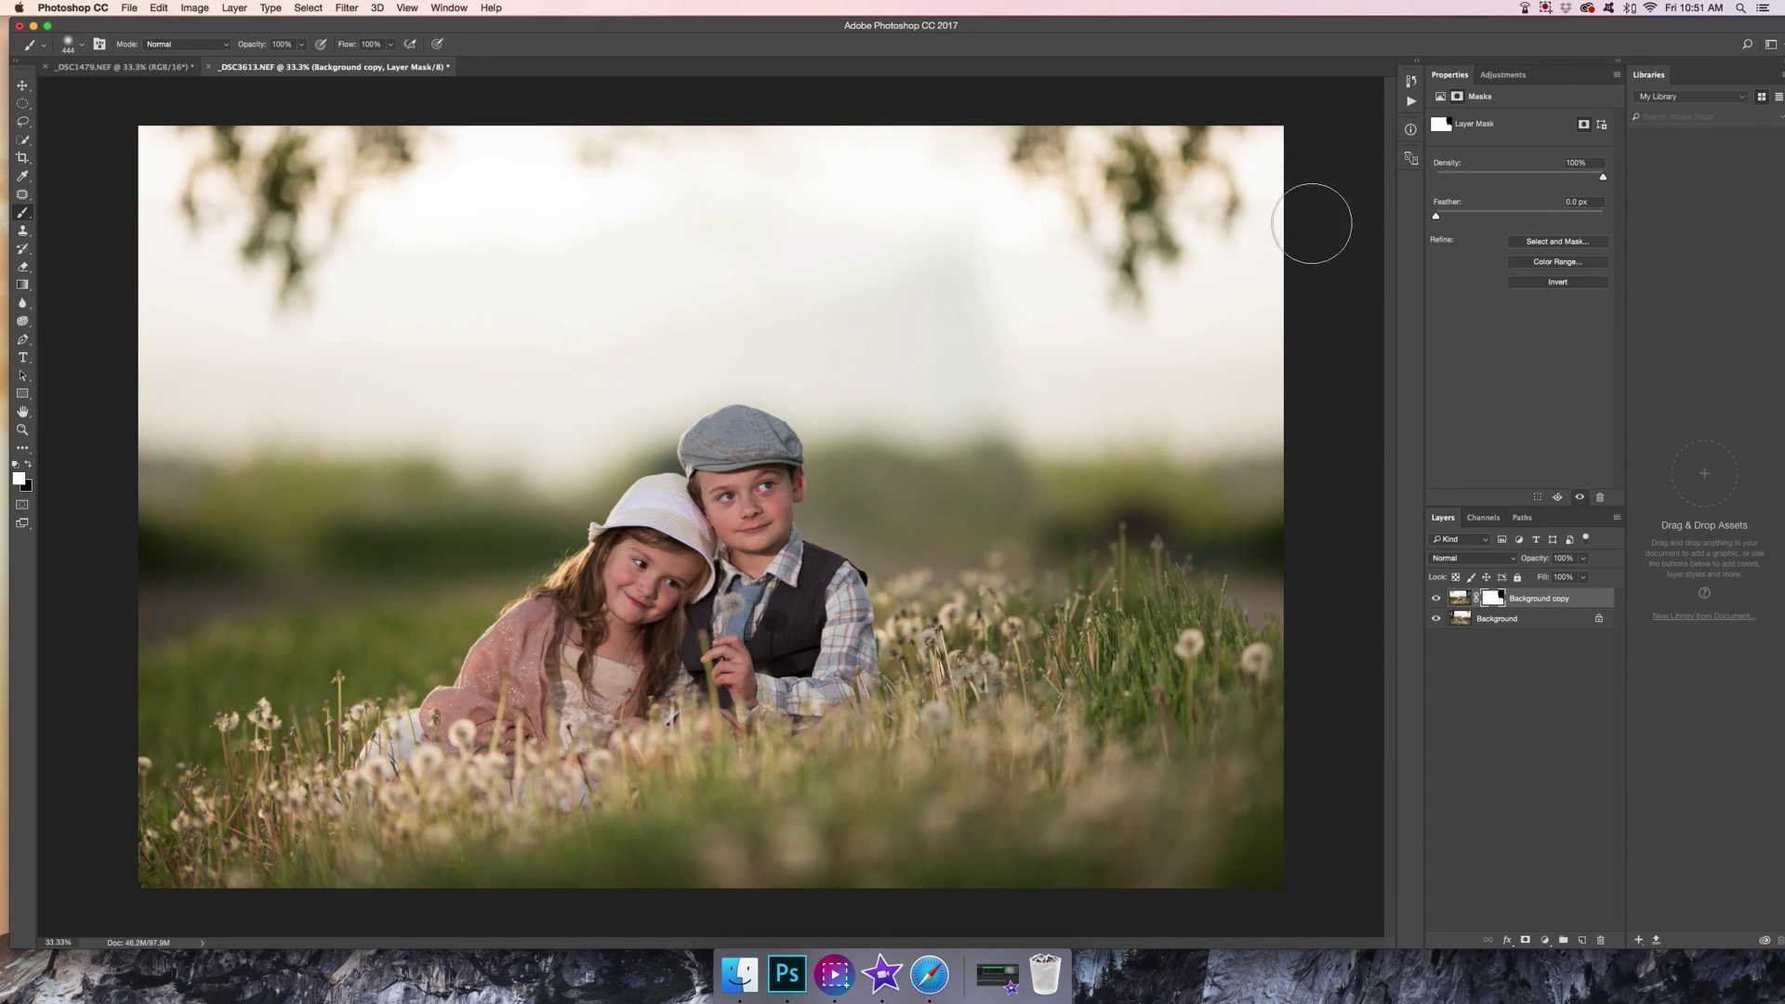
left_click(234, 9)
left_click(294, 525)
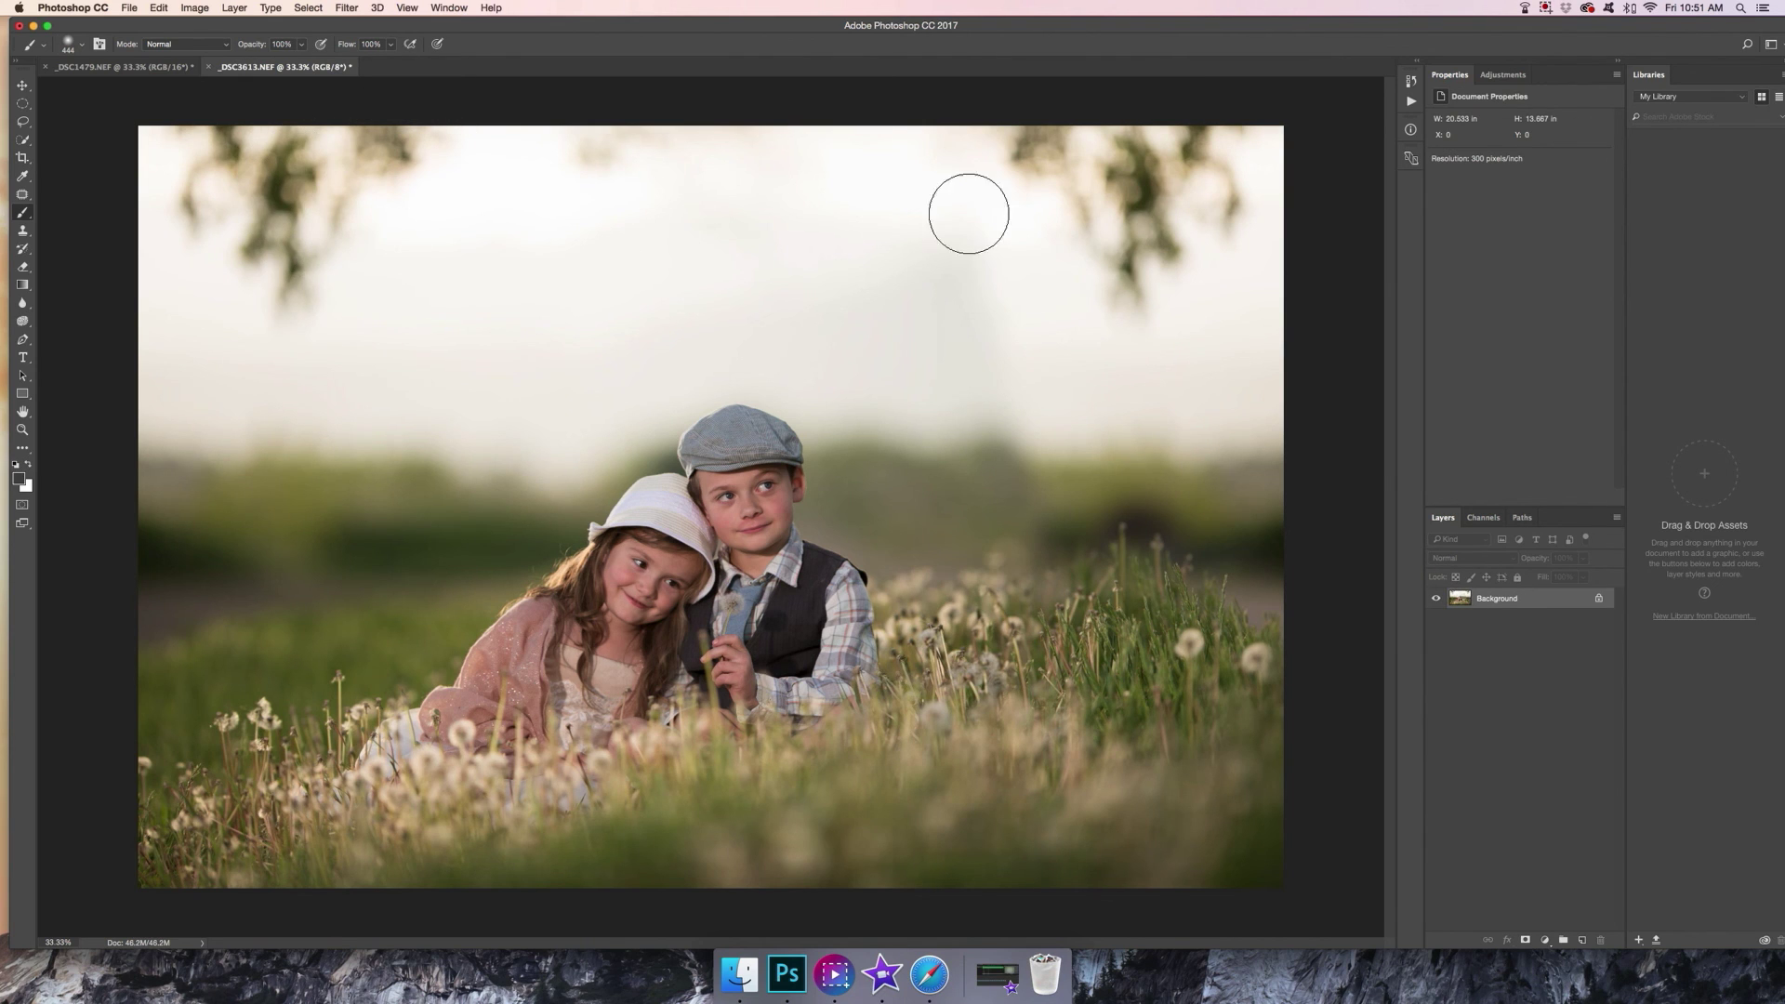
Duplicate the flattened Background layer, keeping the default name
left_click(235, 8)
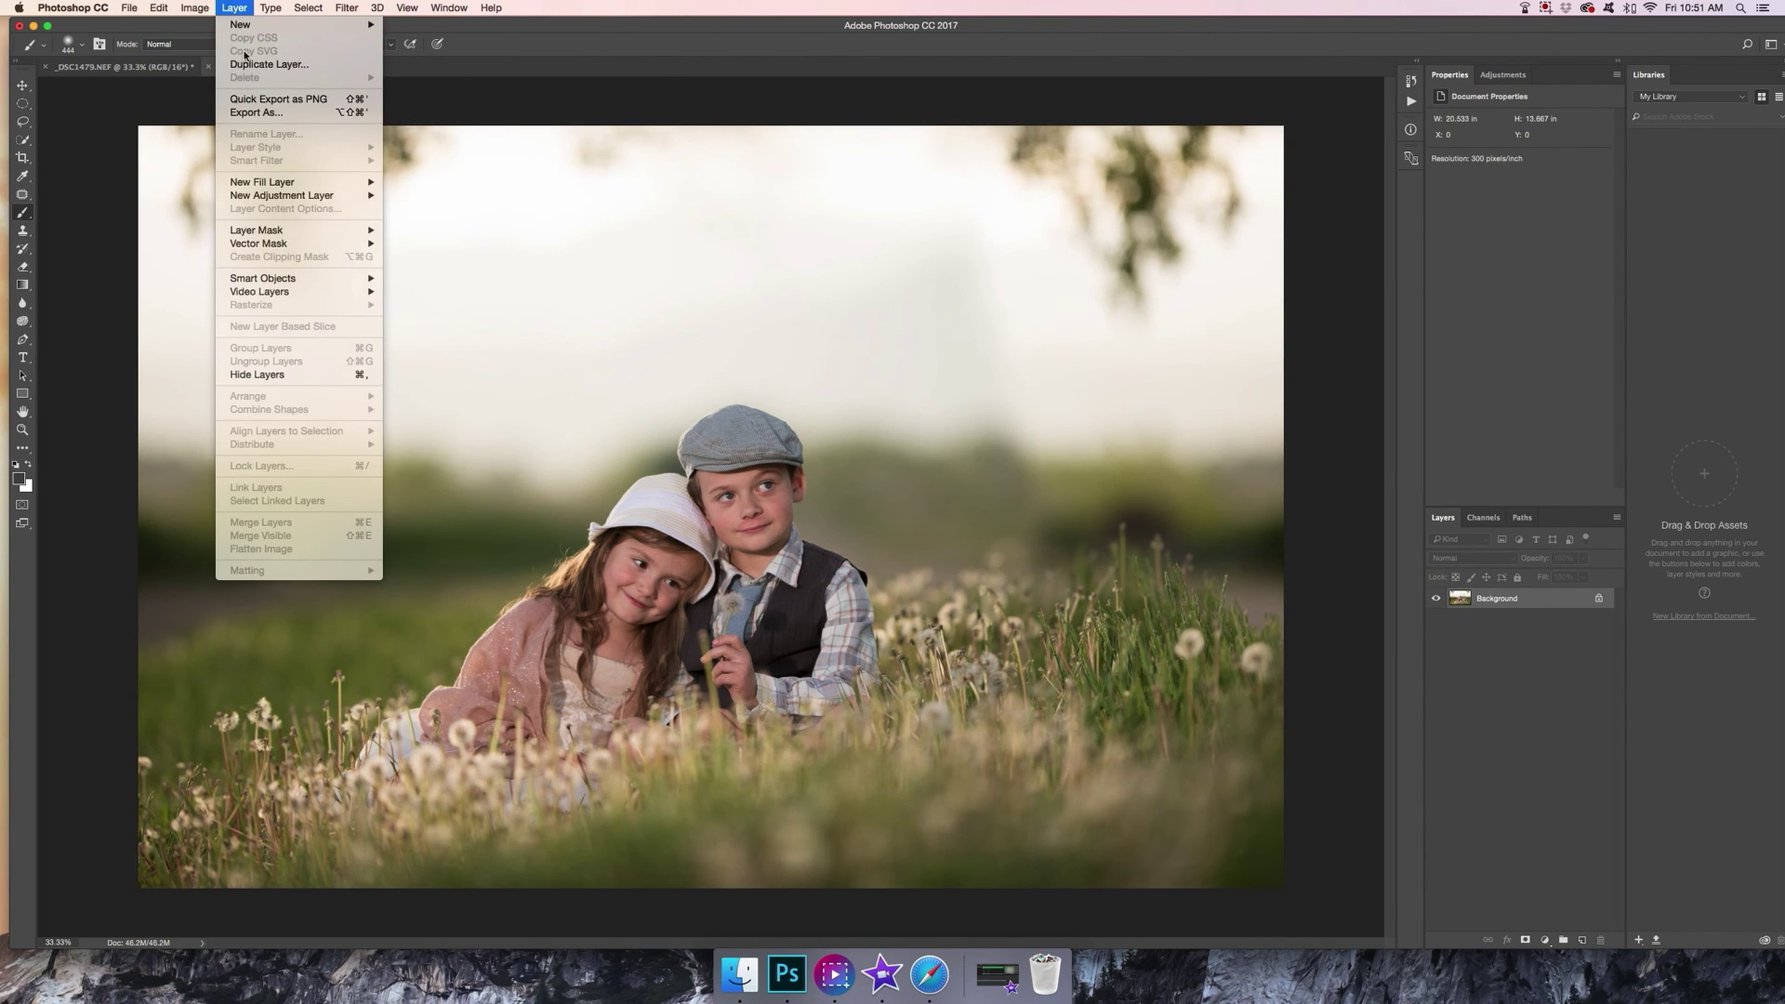
left_click(269, 70)
key("Return")
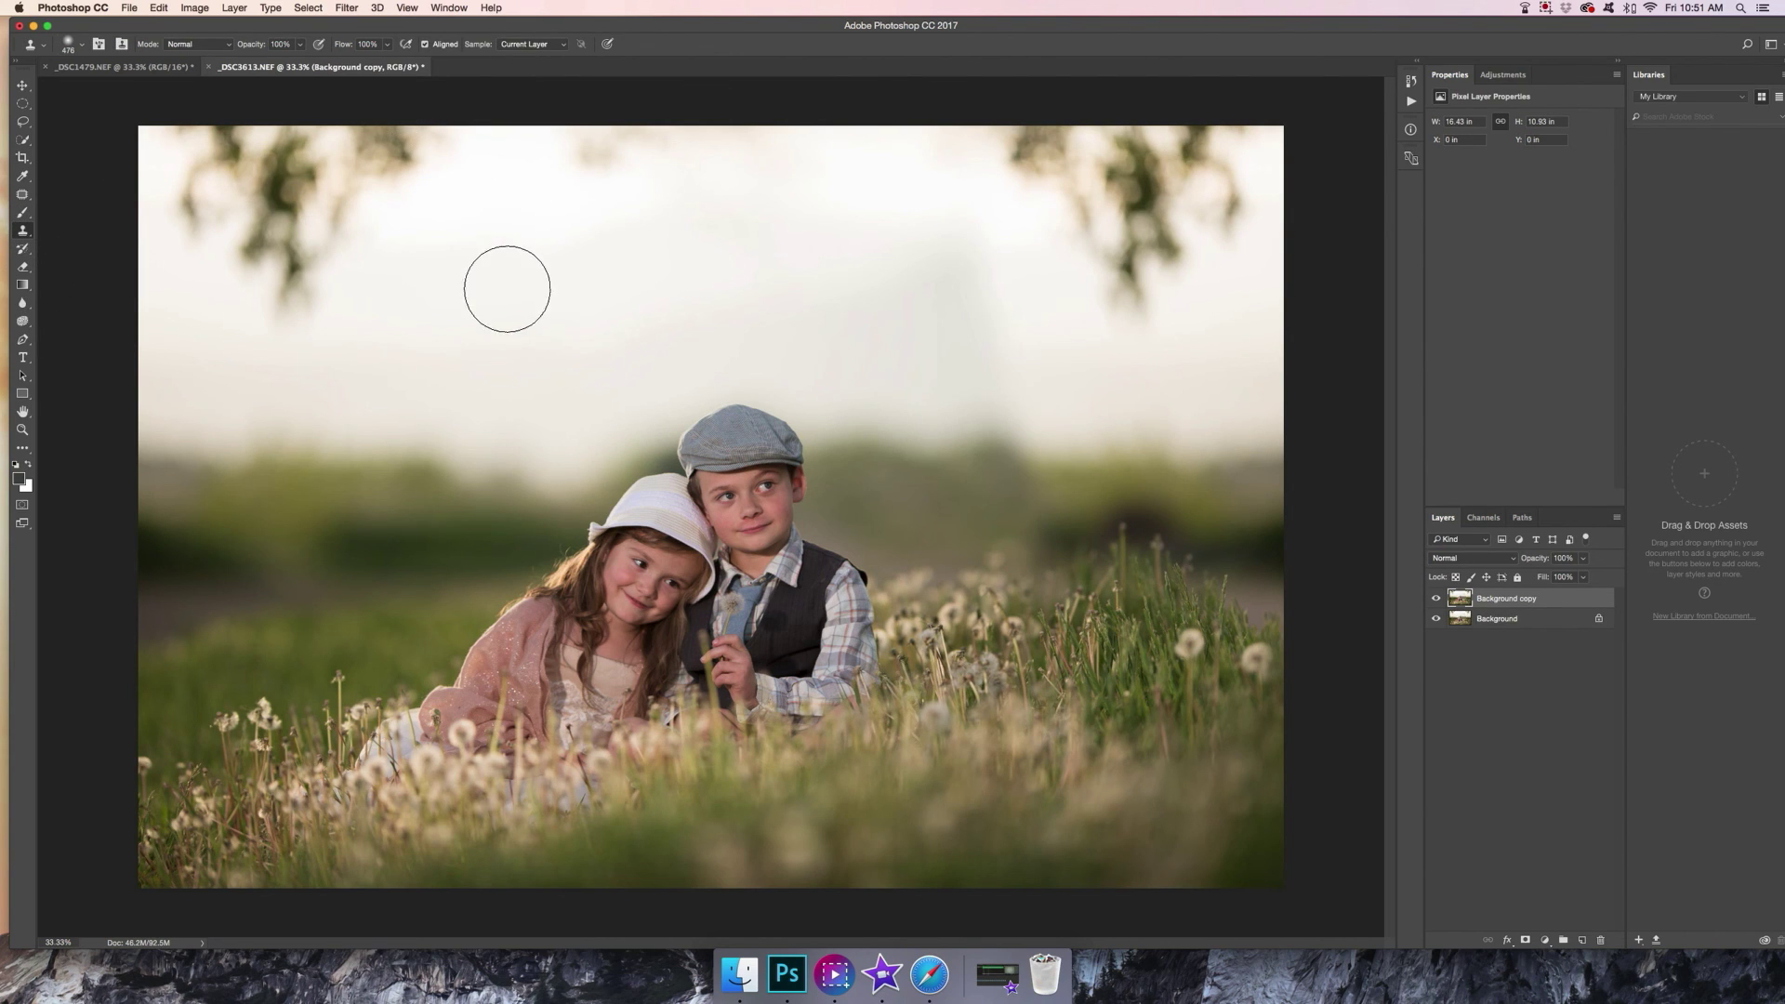
Clone clean sky over the hanging branches in the photo's upper-left area and the leaves along the top centre with the Clone Stamp
left_click(390, 246, "alt")
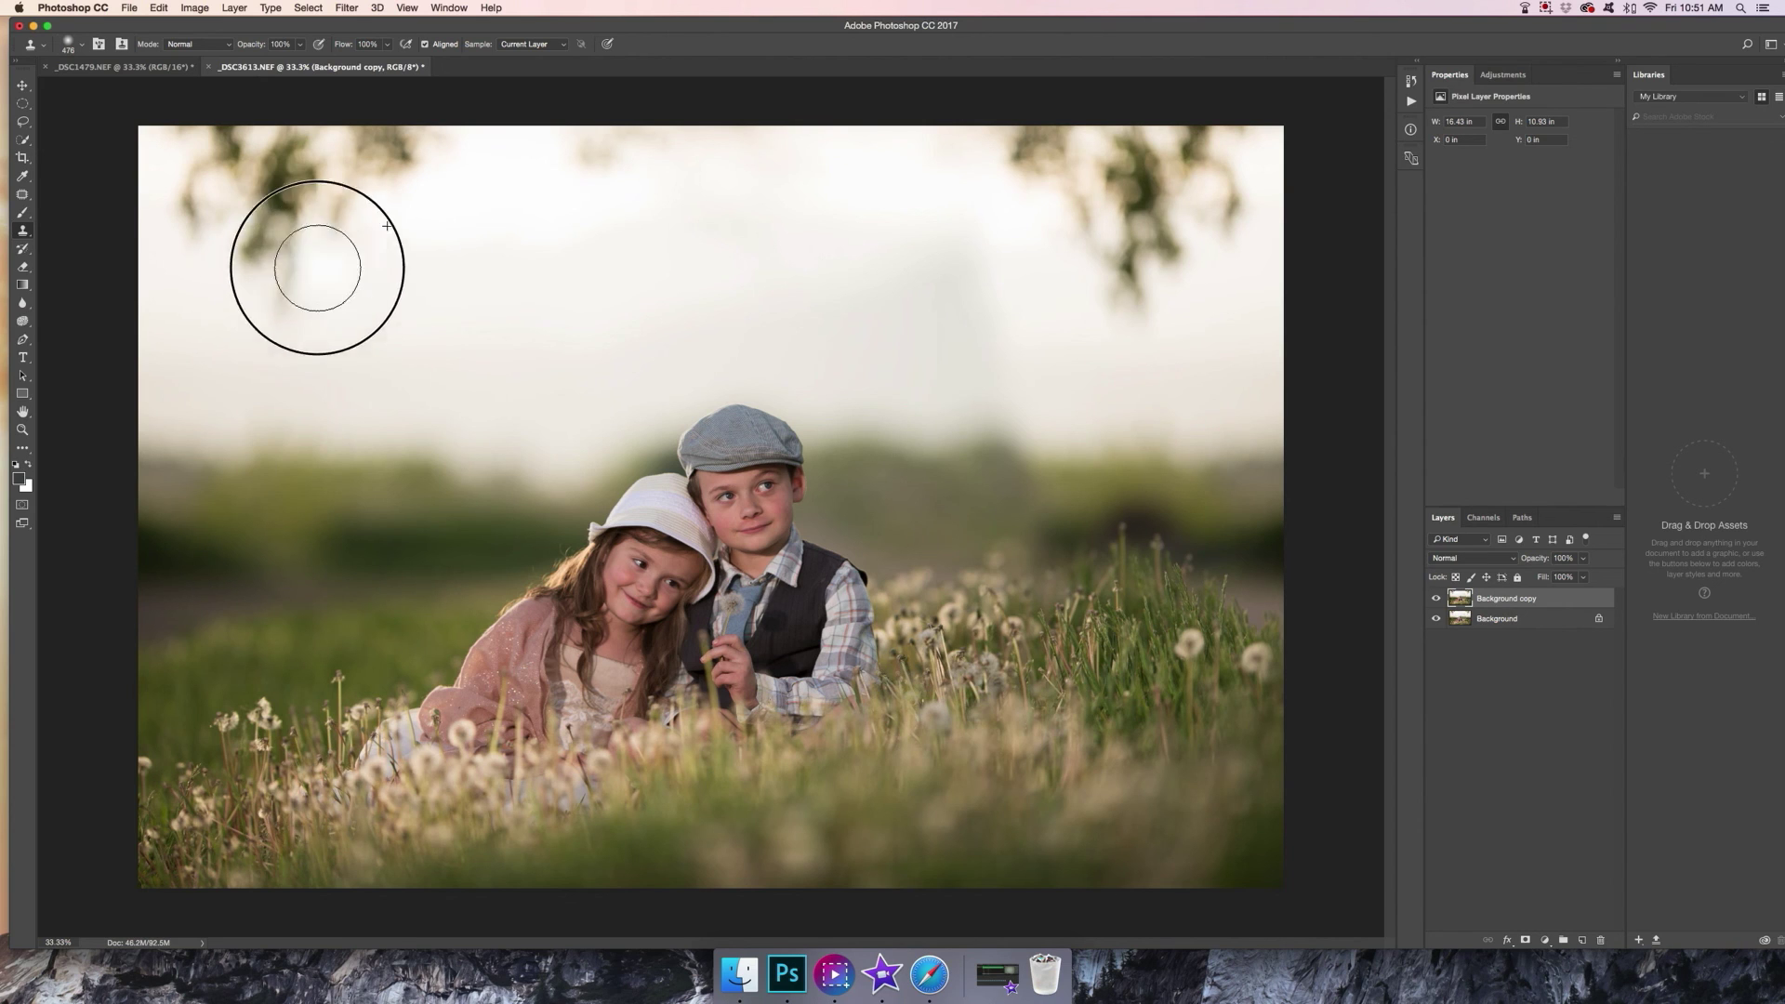
mouse_move(257, 226)
left_mouse_down()
mouse_move(288, 207)
mouse_move(291, 152)
mouse_move(357, 206)
mouse_move(369, 133)
left_mouse_up()
left_click(267, 223, "alt")
mouse_move(238, 167)
left_mouse_down()
mouse_move(207, 183)
mouse_move(239, 132)
left_mouse_up()
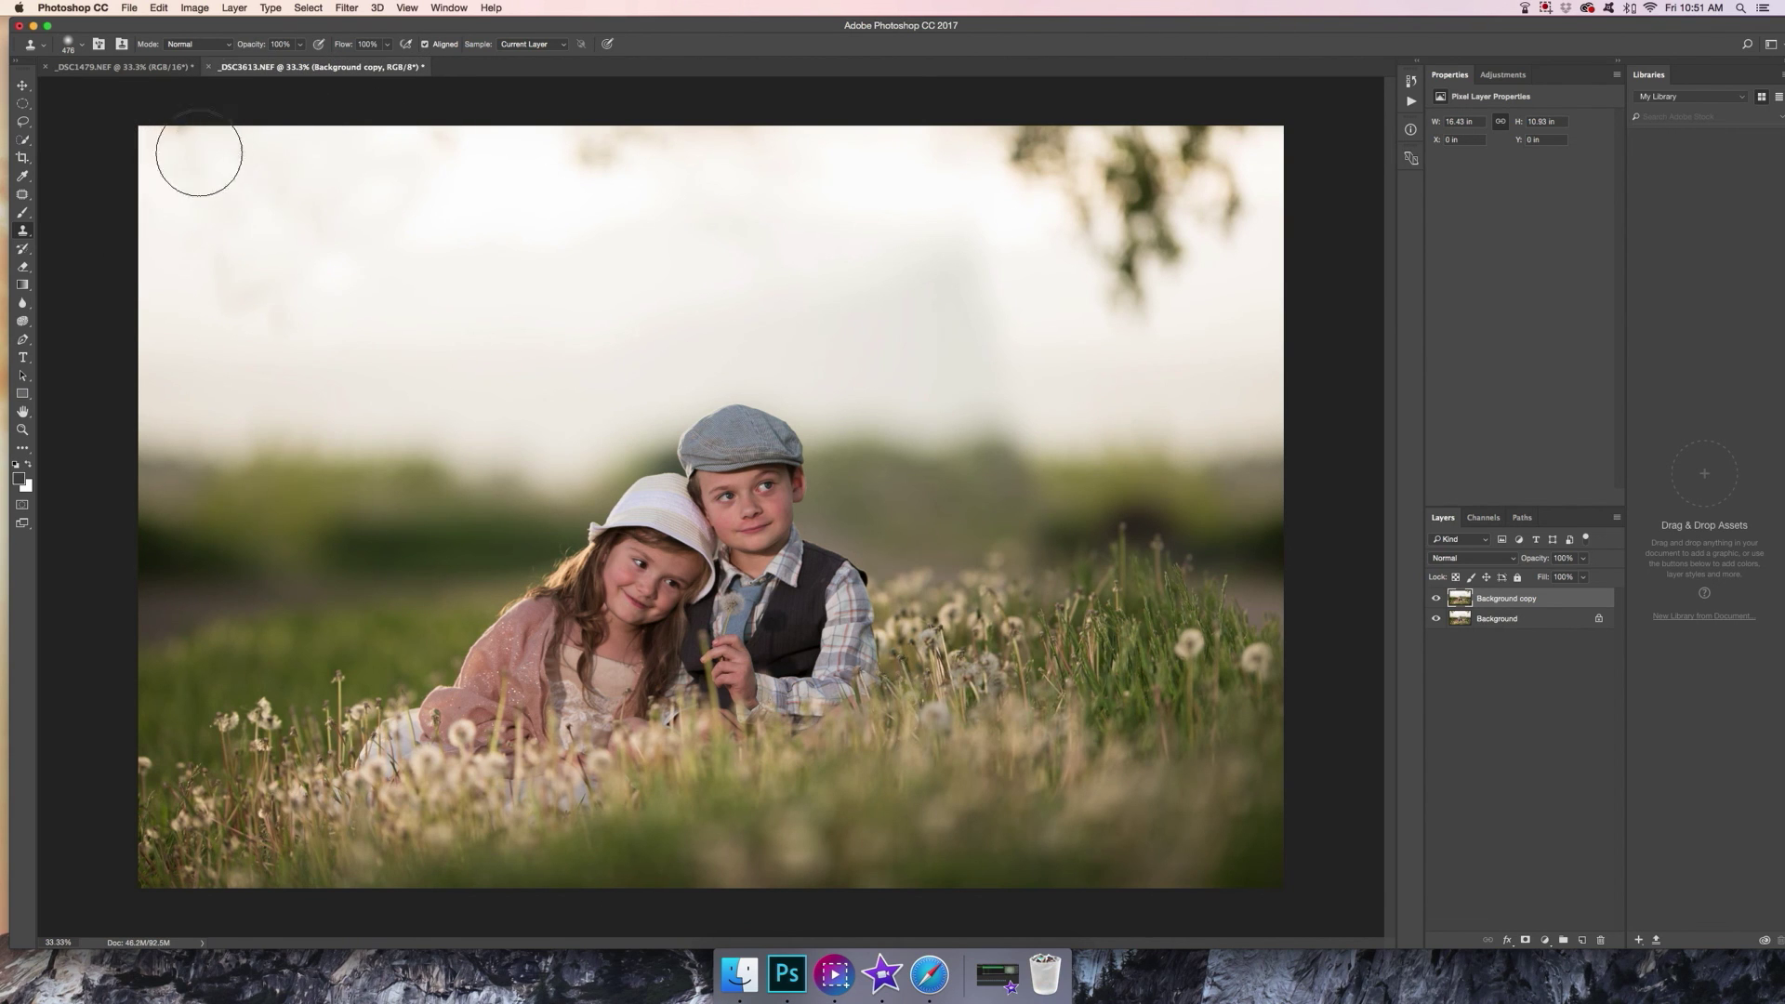
left_click_drag(610, 164, 643, 144)
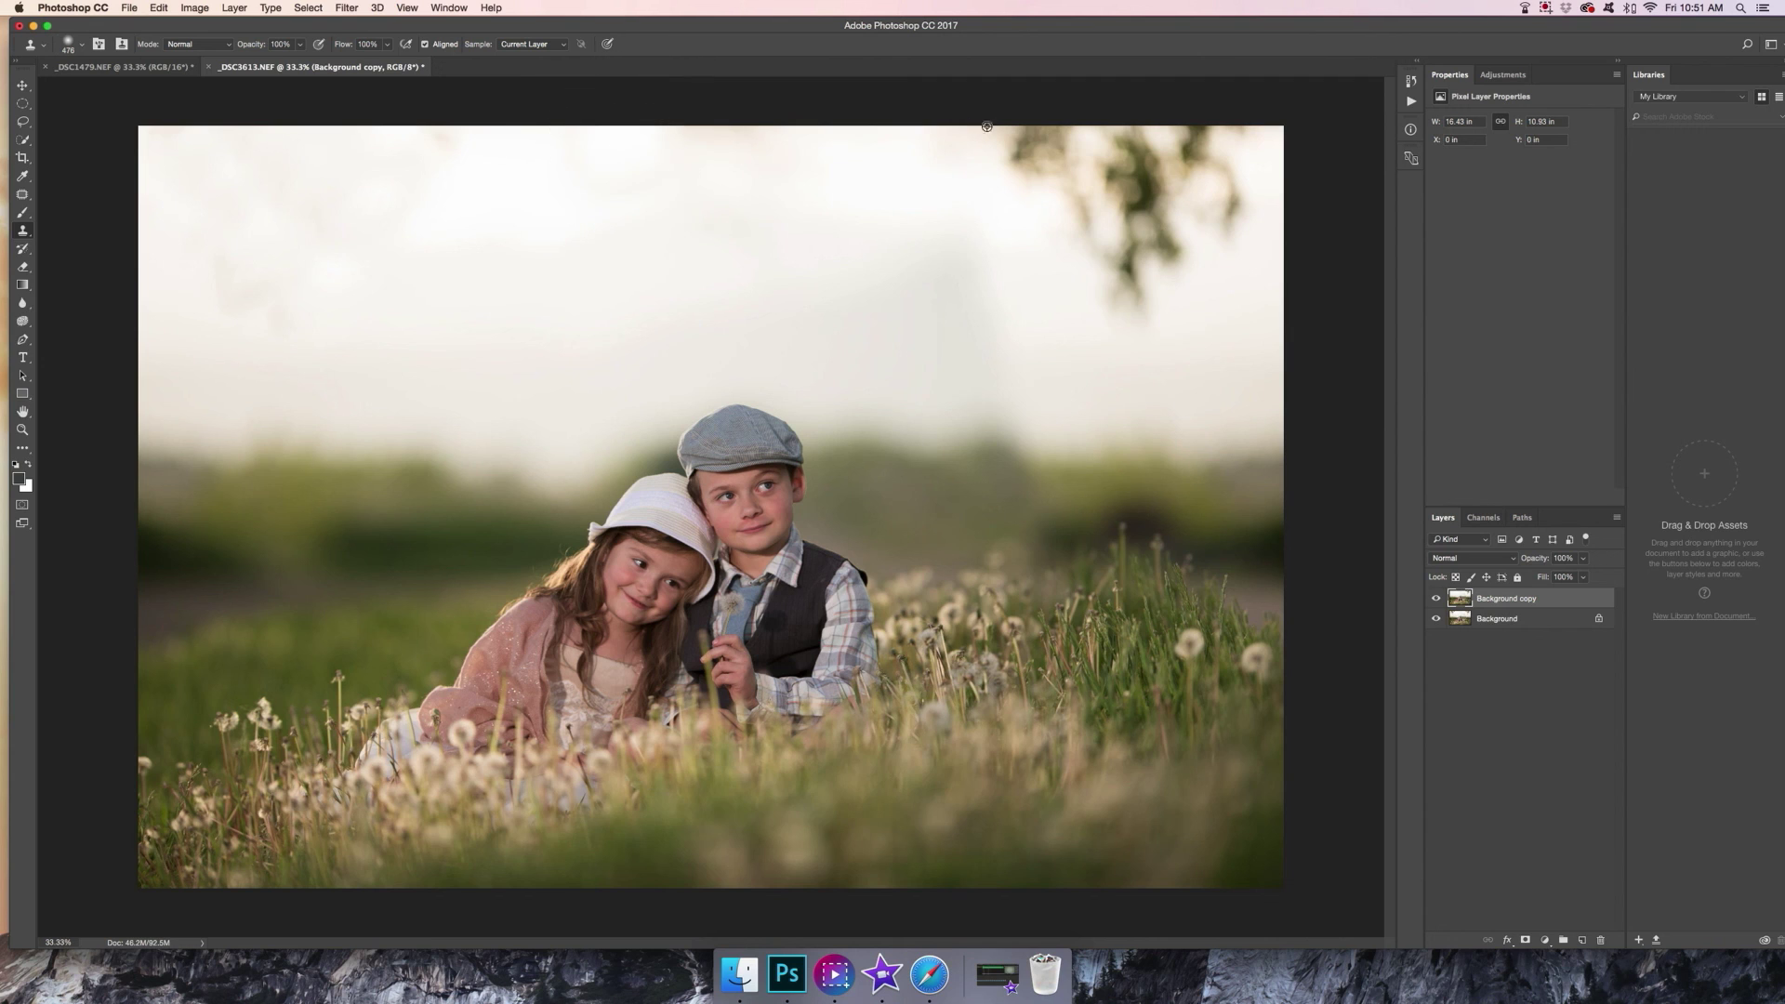
Clone clean sky over the hanging branches in the photo's upper-right area, resampling nearby sky to clean up remaining traces
left_click(980, 207, "alt")
mouse_move(1046, 172)
left_mouse_down()
mouse_move(1024, 159)
mouse_move(1041, 149)
mouse_move(1147, 279)
left_mouse_up()
left_click(1048, 233, "alt")
left_click(1092, 226, "alt")
left_click_drag(1152, 151, 1241, 157)
left_click(1079, 191, "alt")
mouse_move(1108, 216)
left_mouse_down()
mouse_move(1200, 199)
mouse_move(1203, 260)
left_mouse_up()
left_click(1156, 283, "alt")
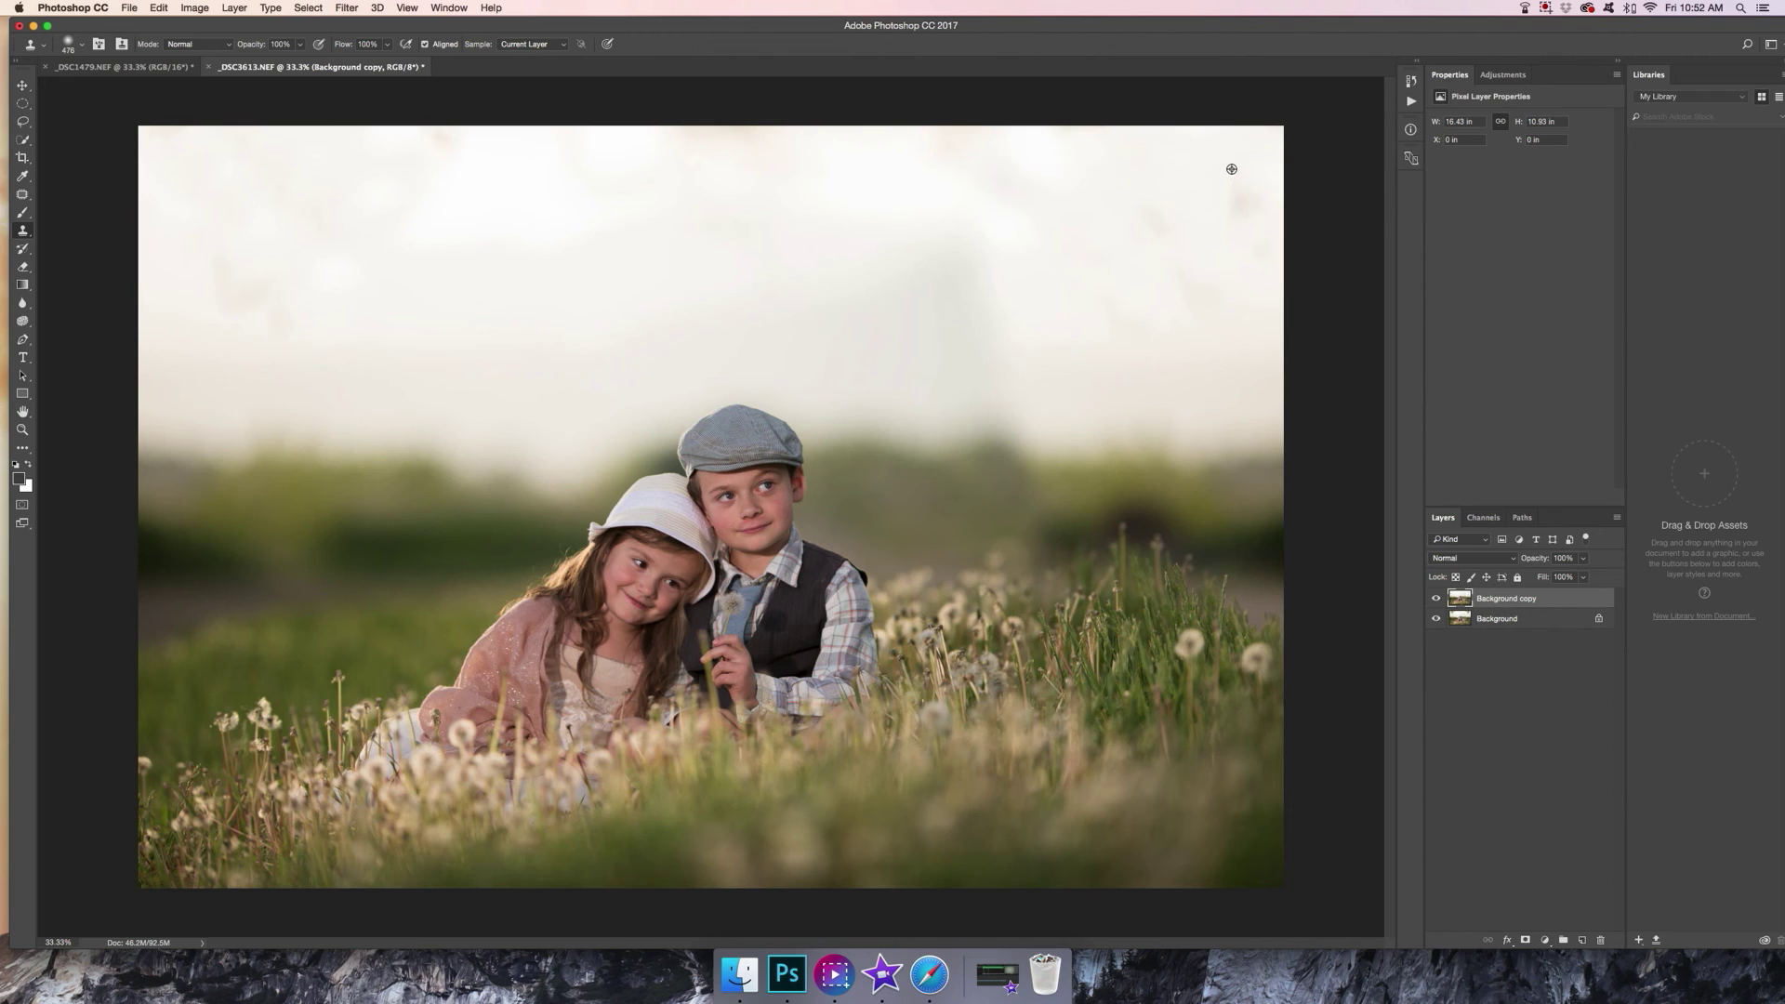
left_click(1140, 223, "alt")
left_click_drag(1239, 192, 1250, 181)
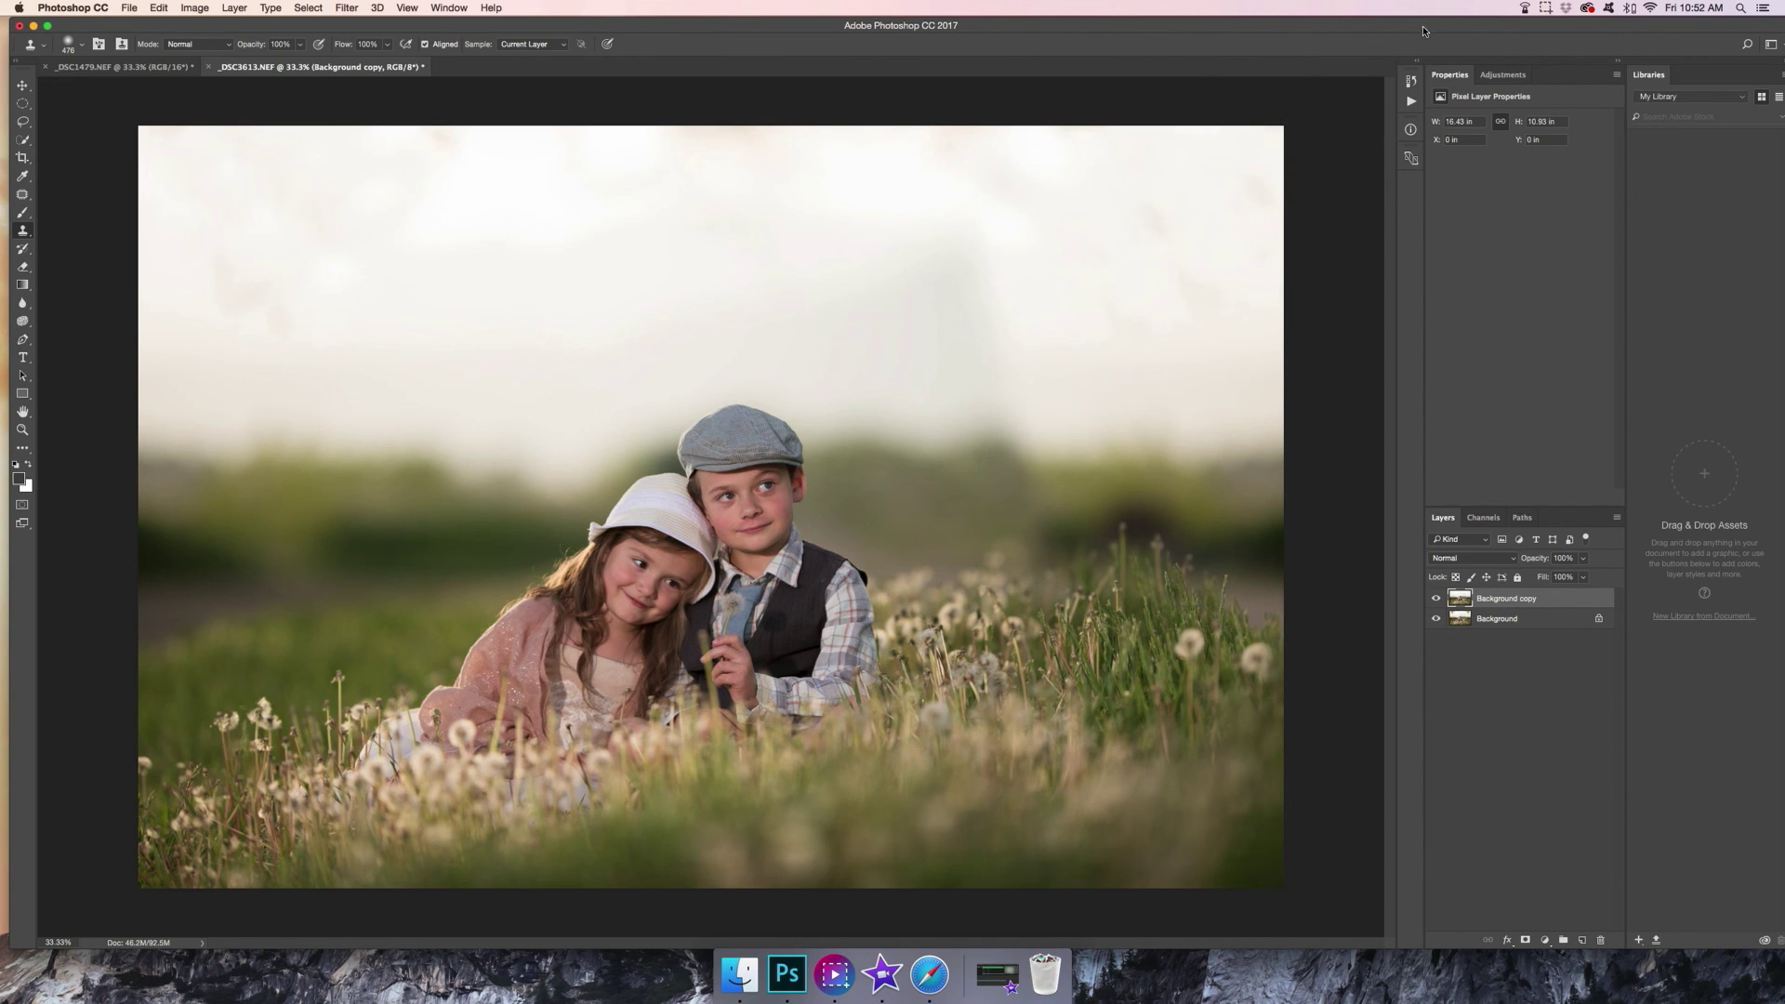
Flatten the retouched image and duplicate its Background layer
left_click(238, 9)
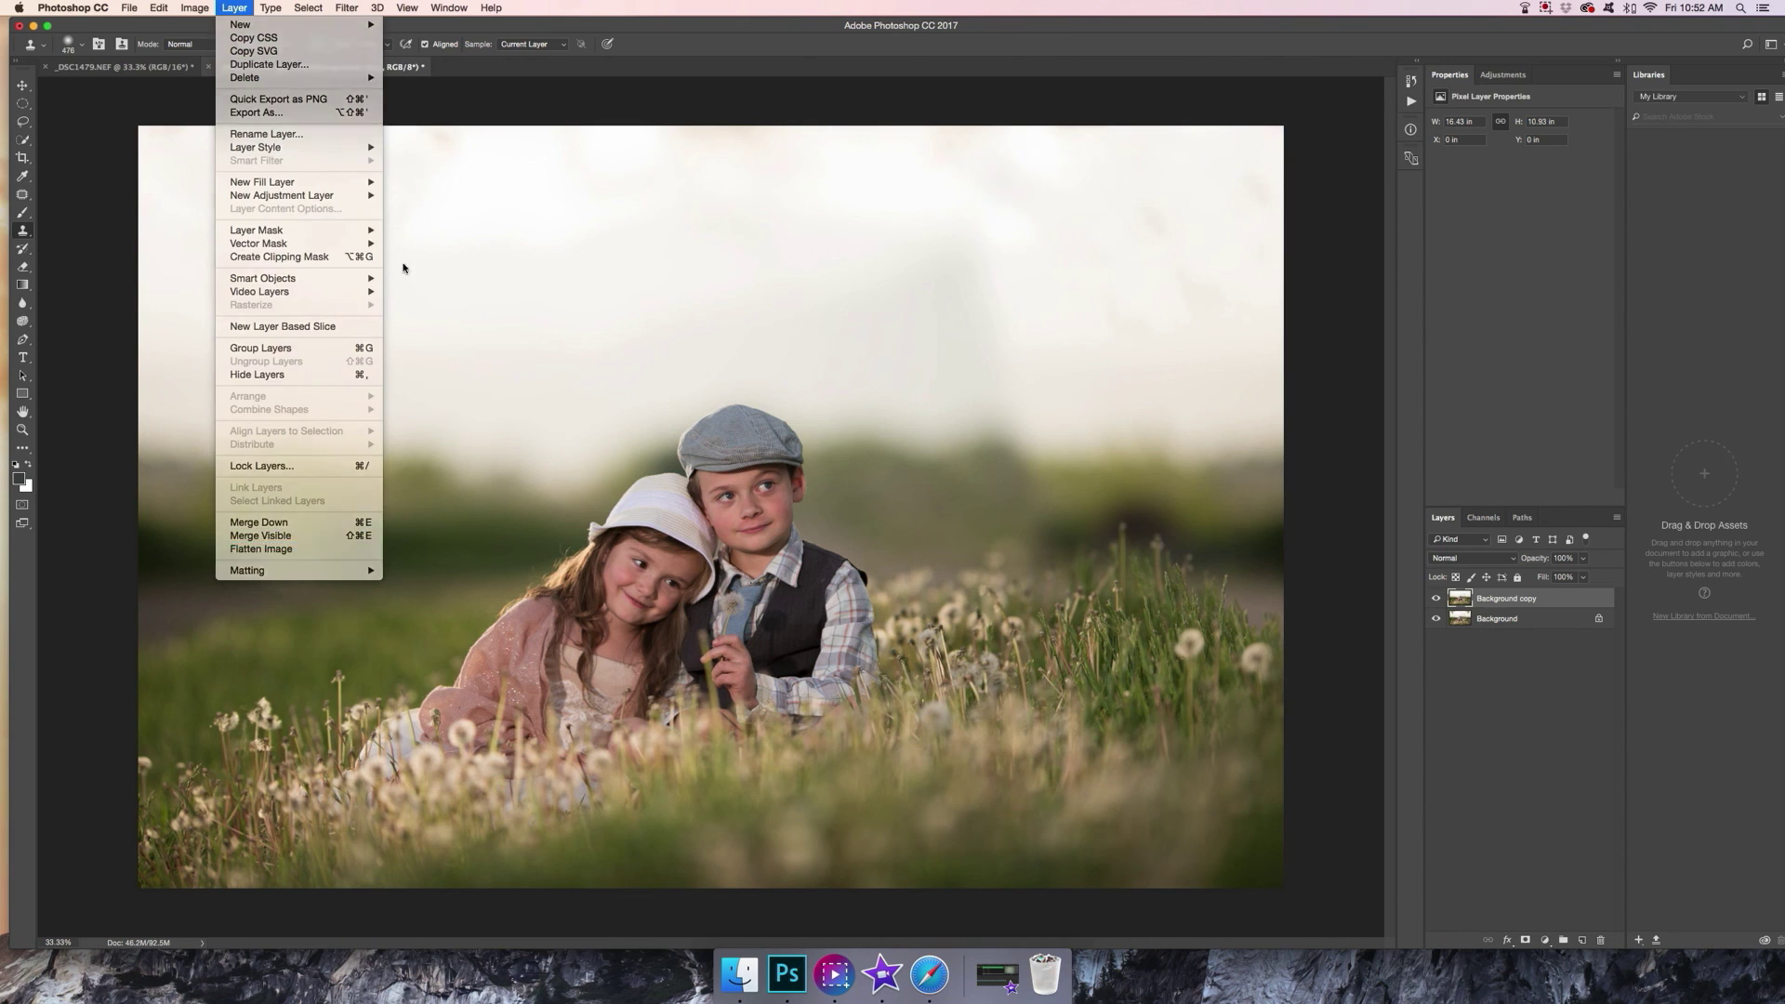
left_click(279, 561)
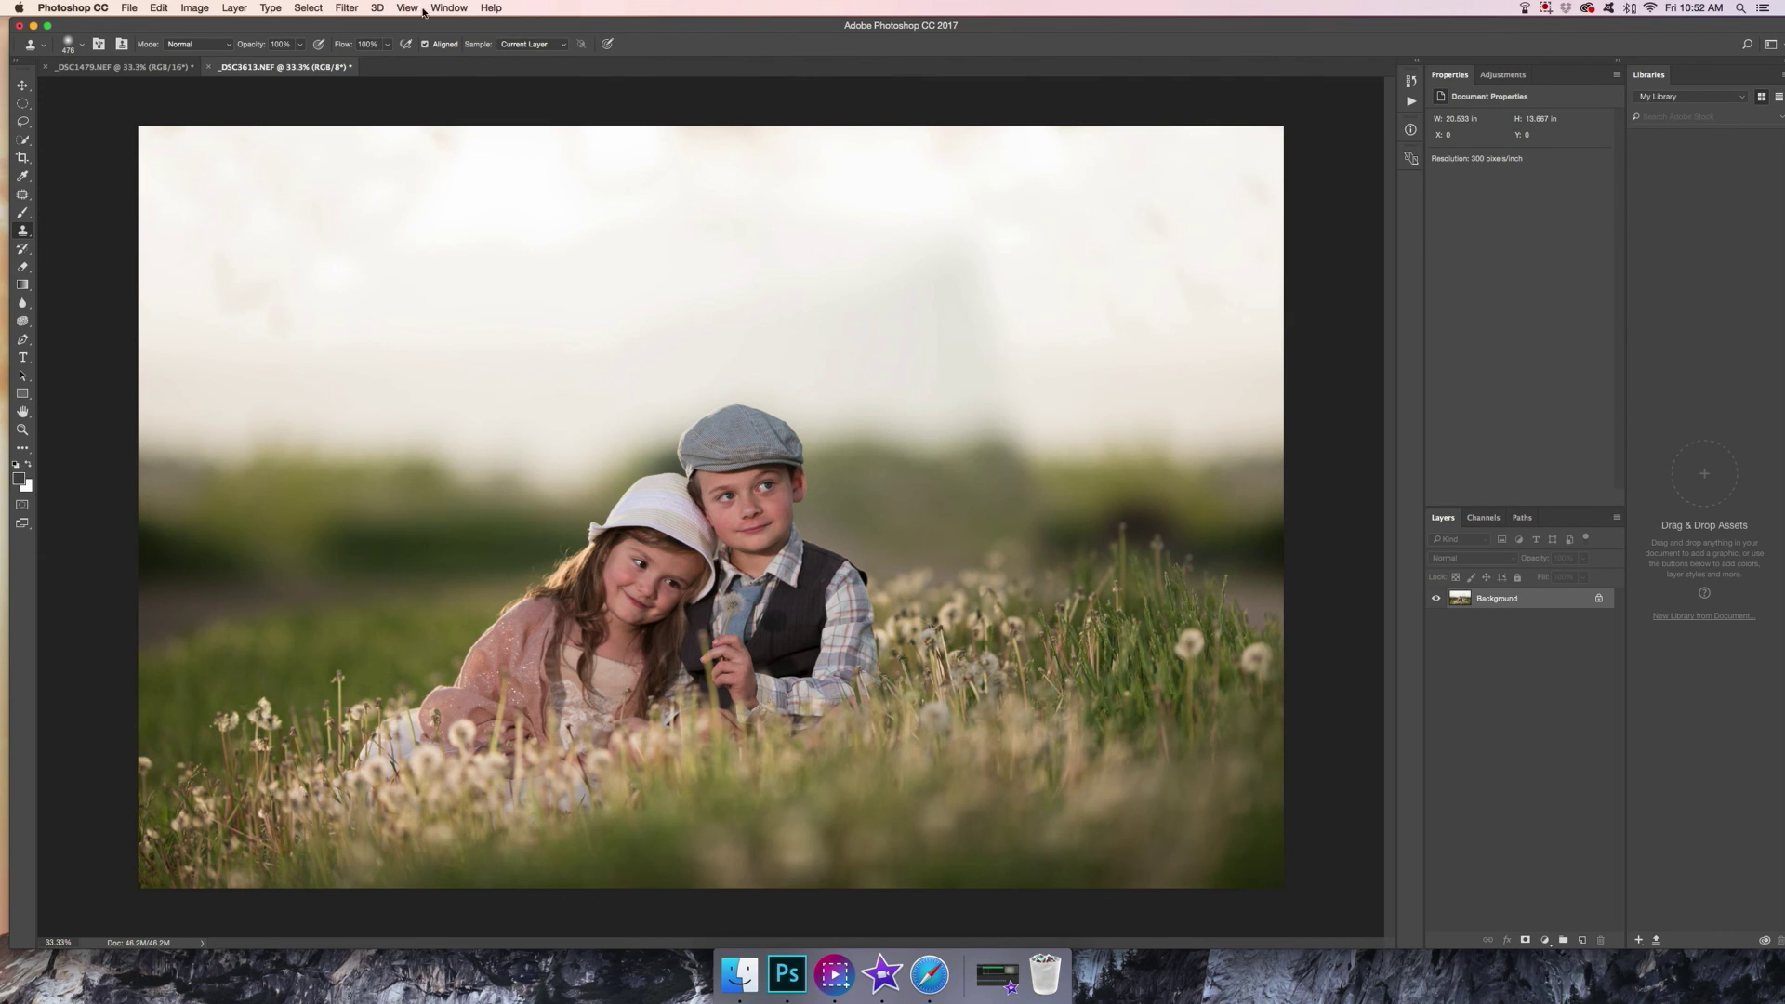
left_click(233, 9)
left_click(233, 9)
left_click(234, 8)
left_click(246, 65)
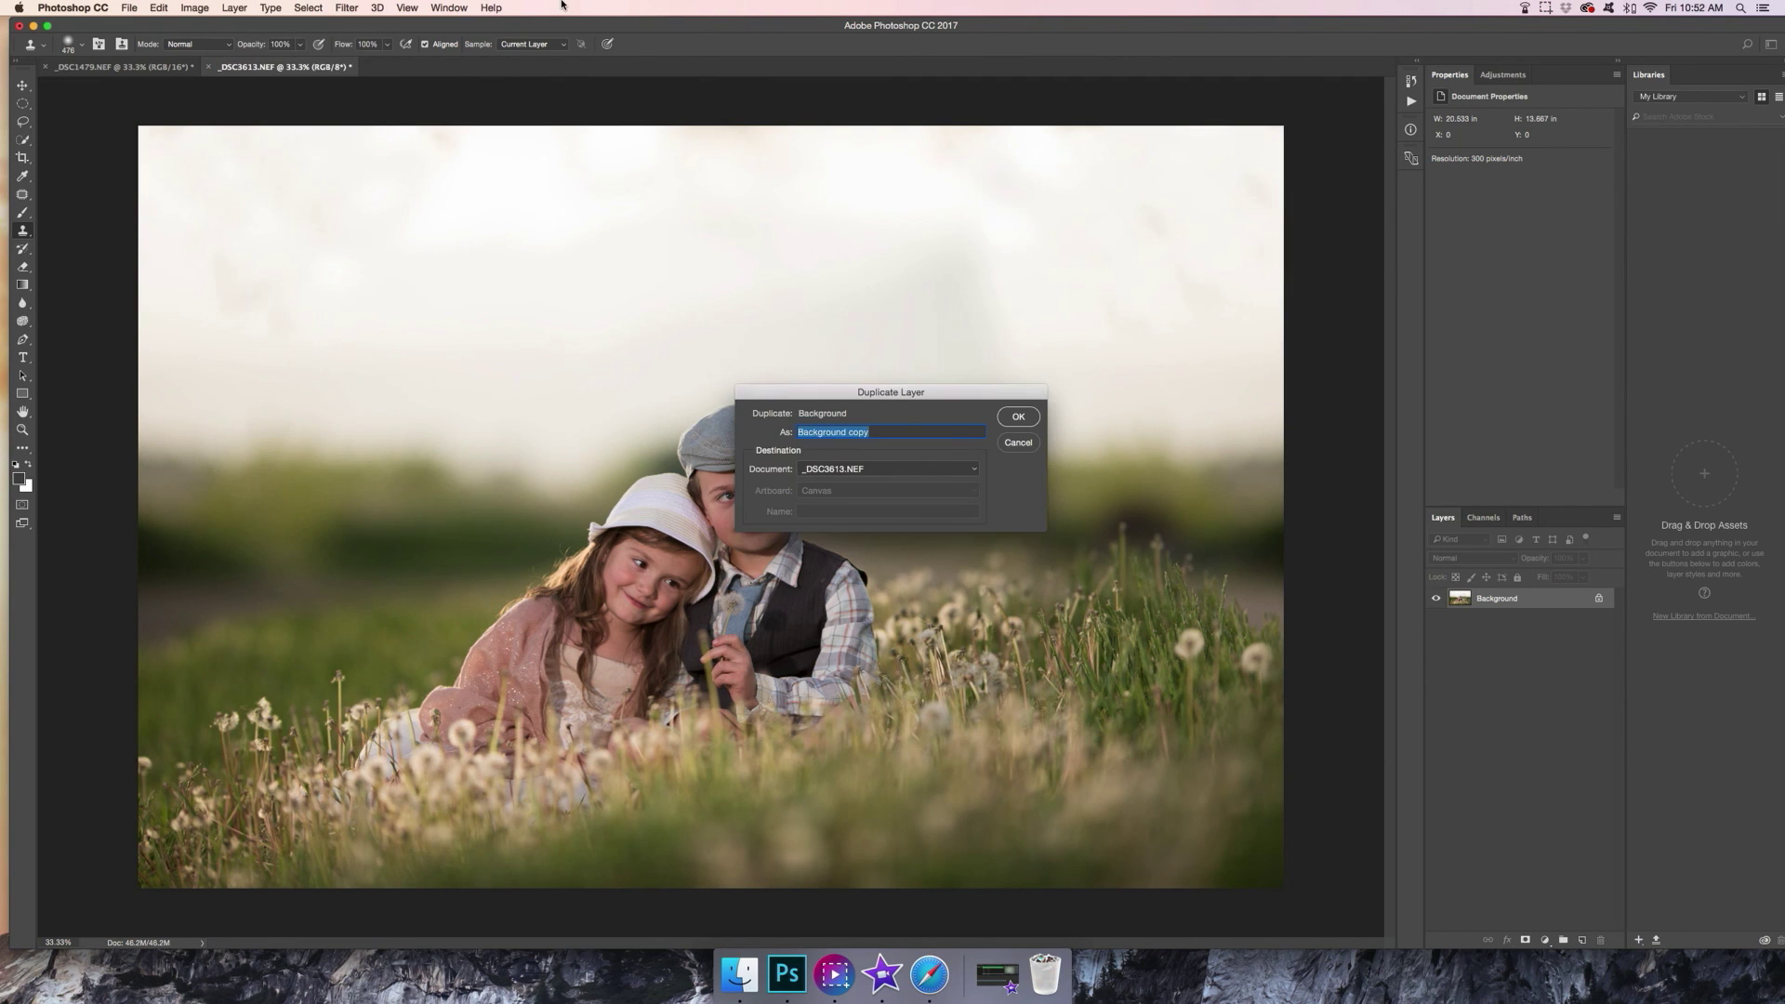
left_click(1019, 415)
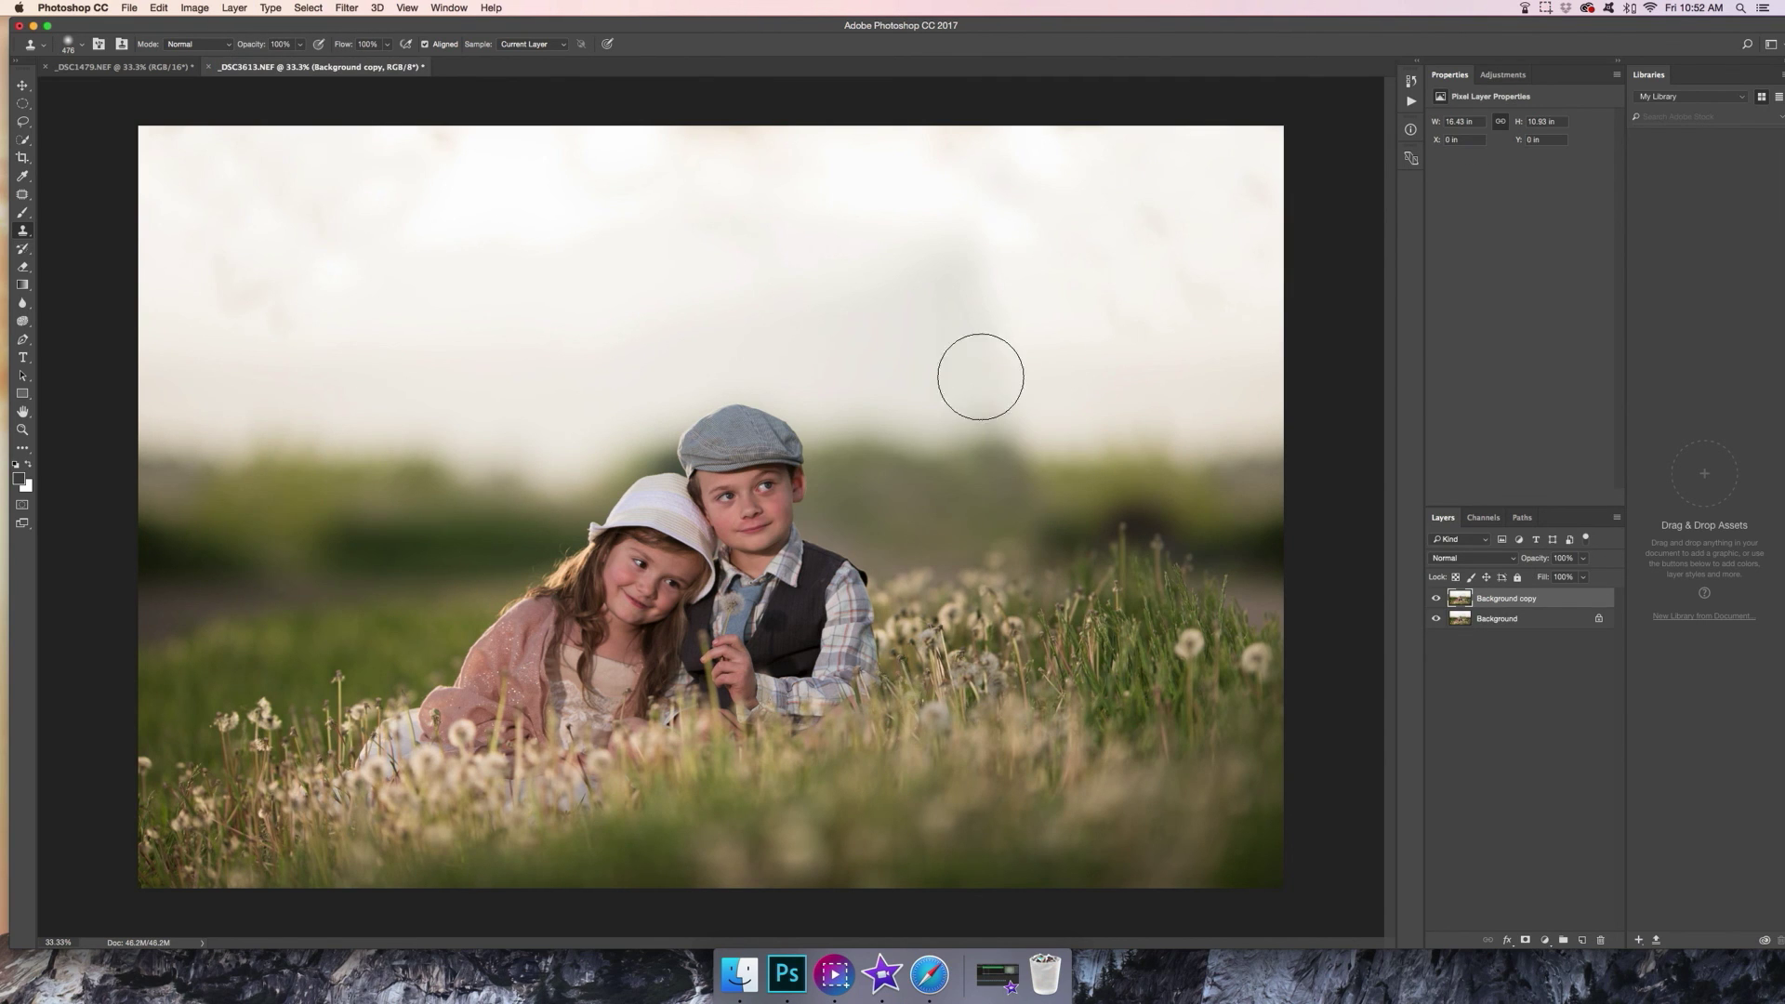
Apply a High Pass filter with a radius of 55.0 pixels to the duplicate layer
left_click(342, 8)
mouse_move(372, 293)
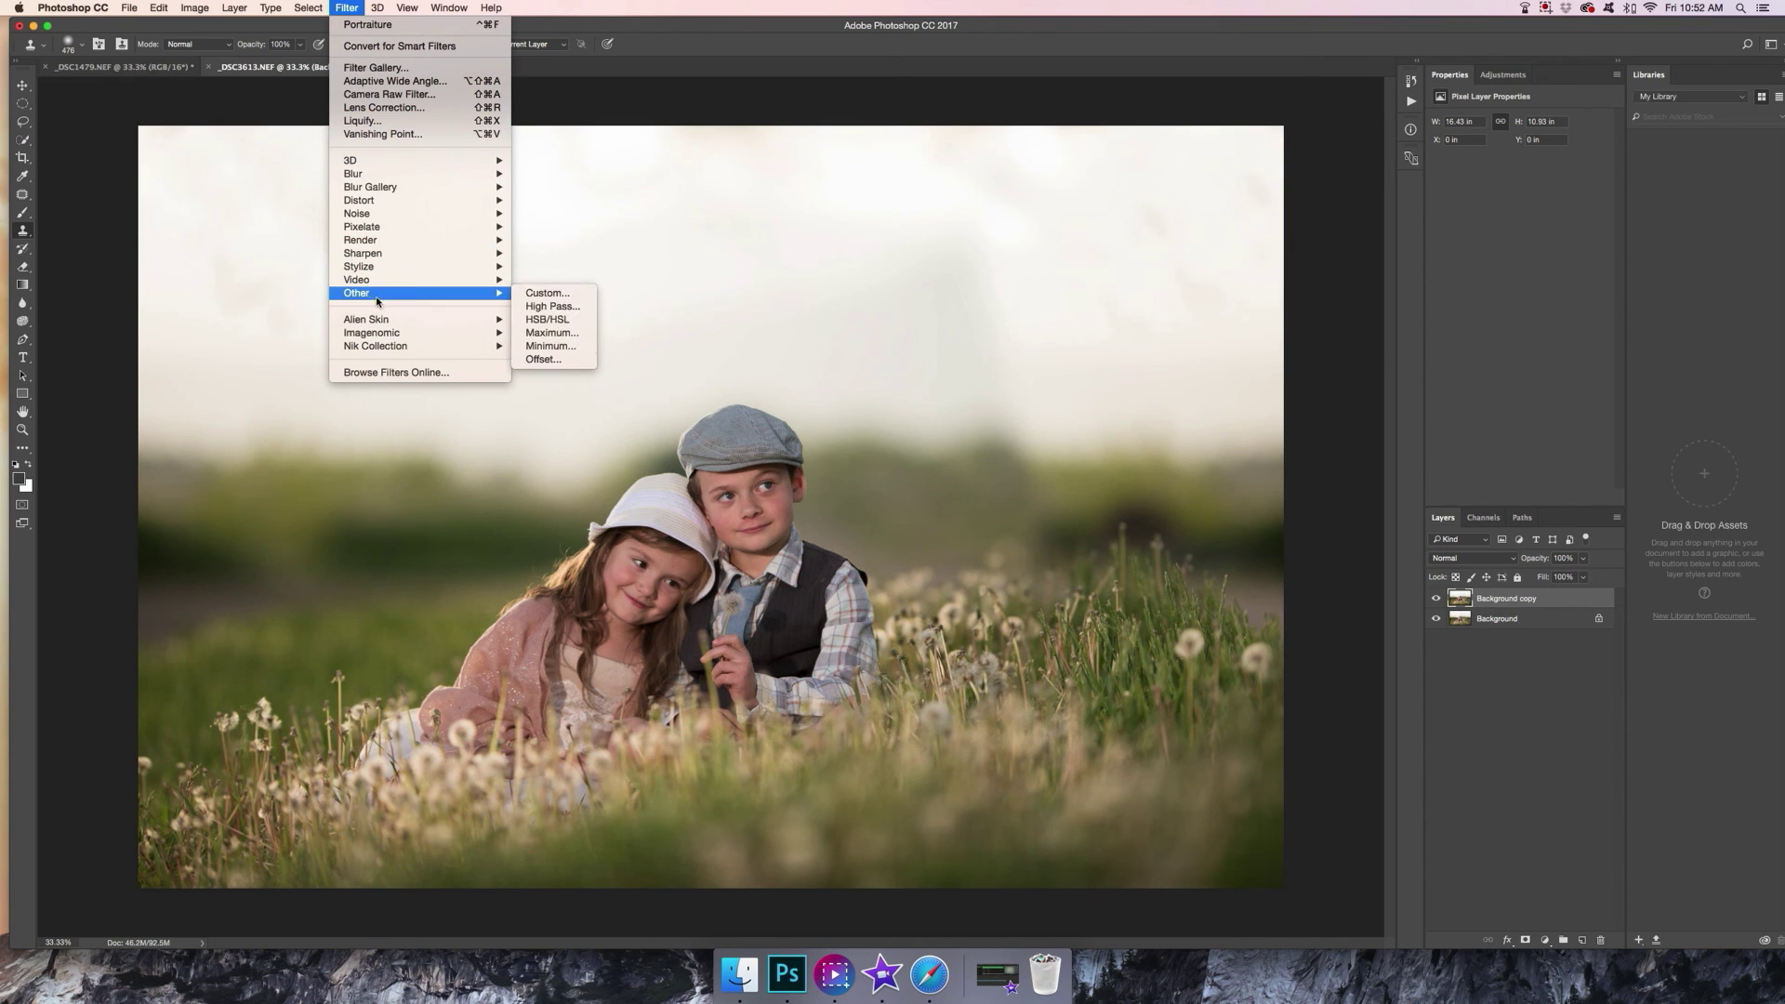
left_click(549, 299)
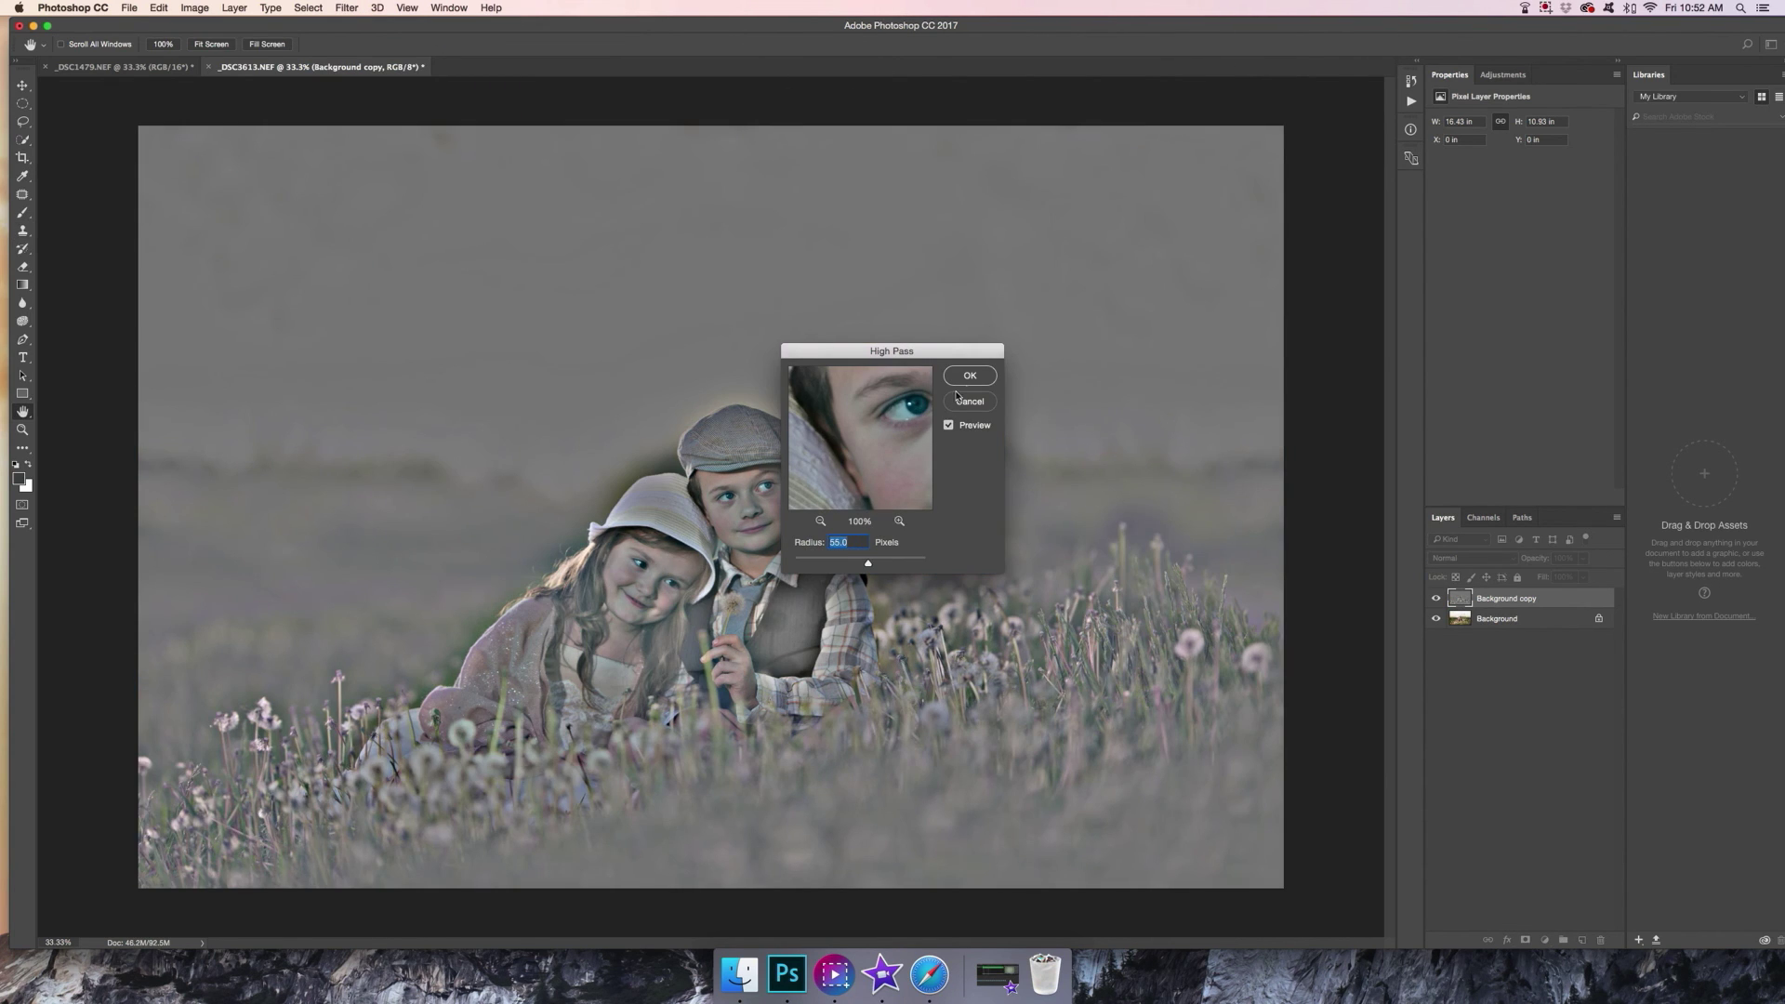
left_click(974, 383)
key("s")
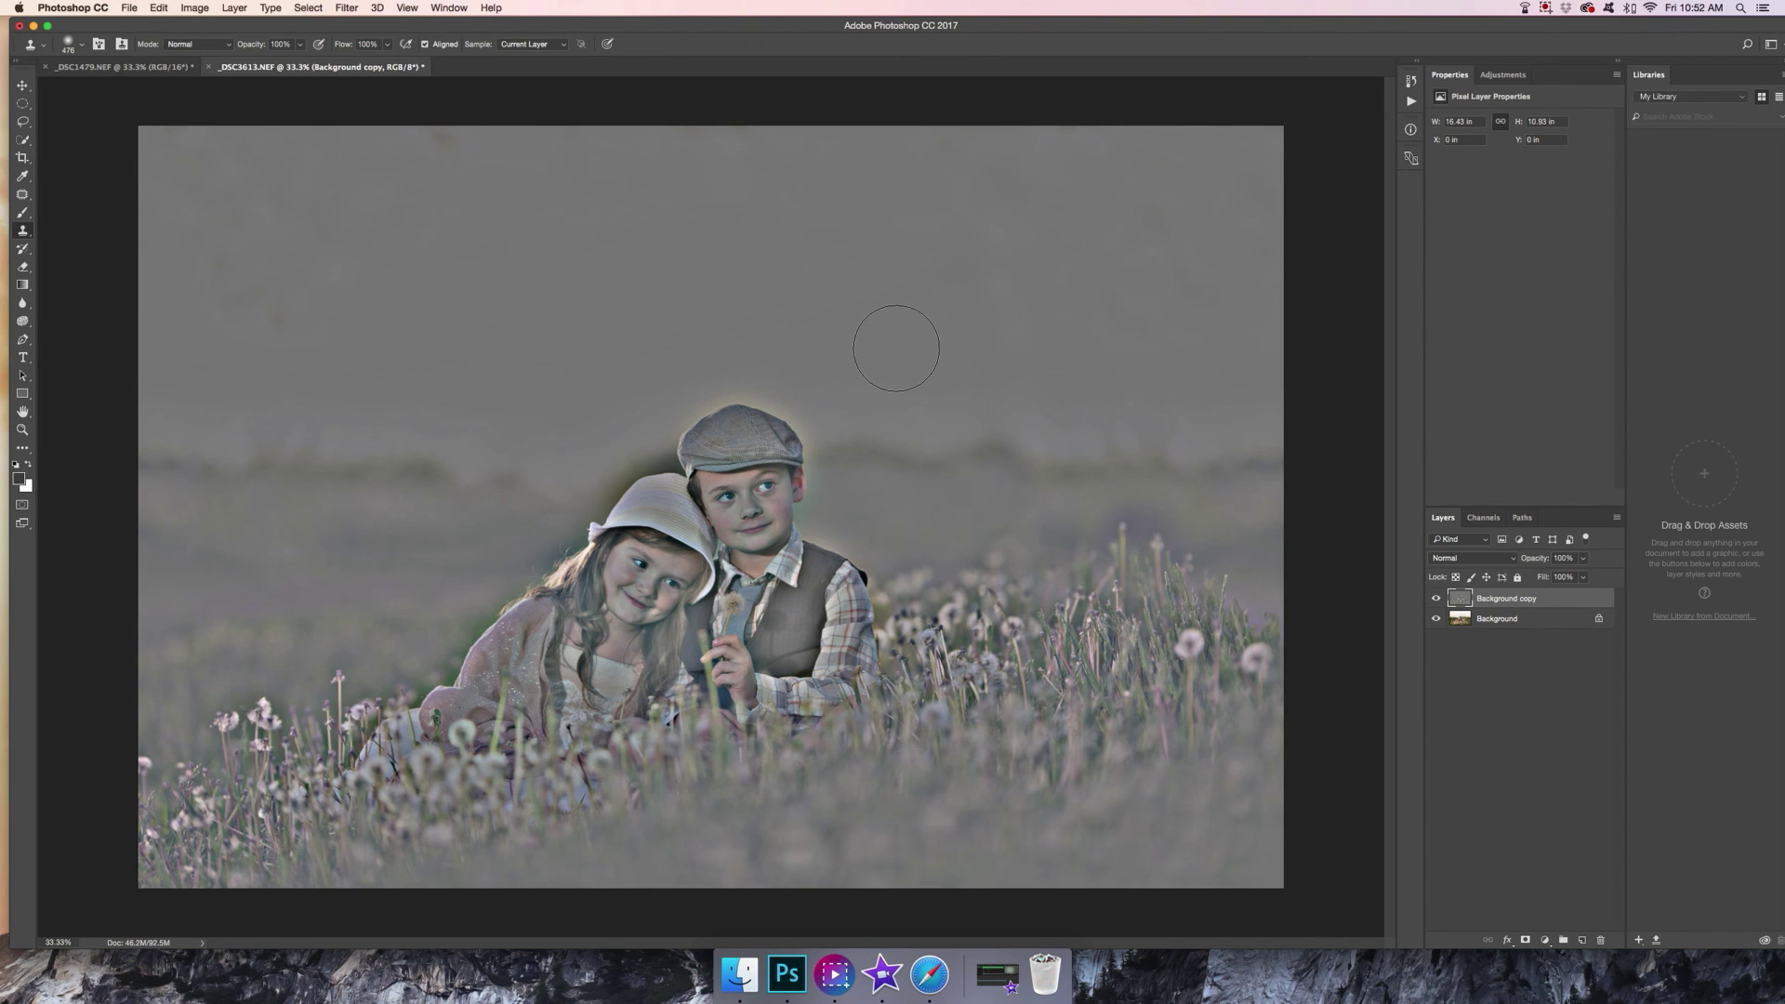
Invert the high-pass layer's colours and set its blend mode to Soft Light
key("super+shift+u")
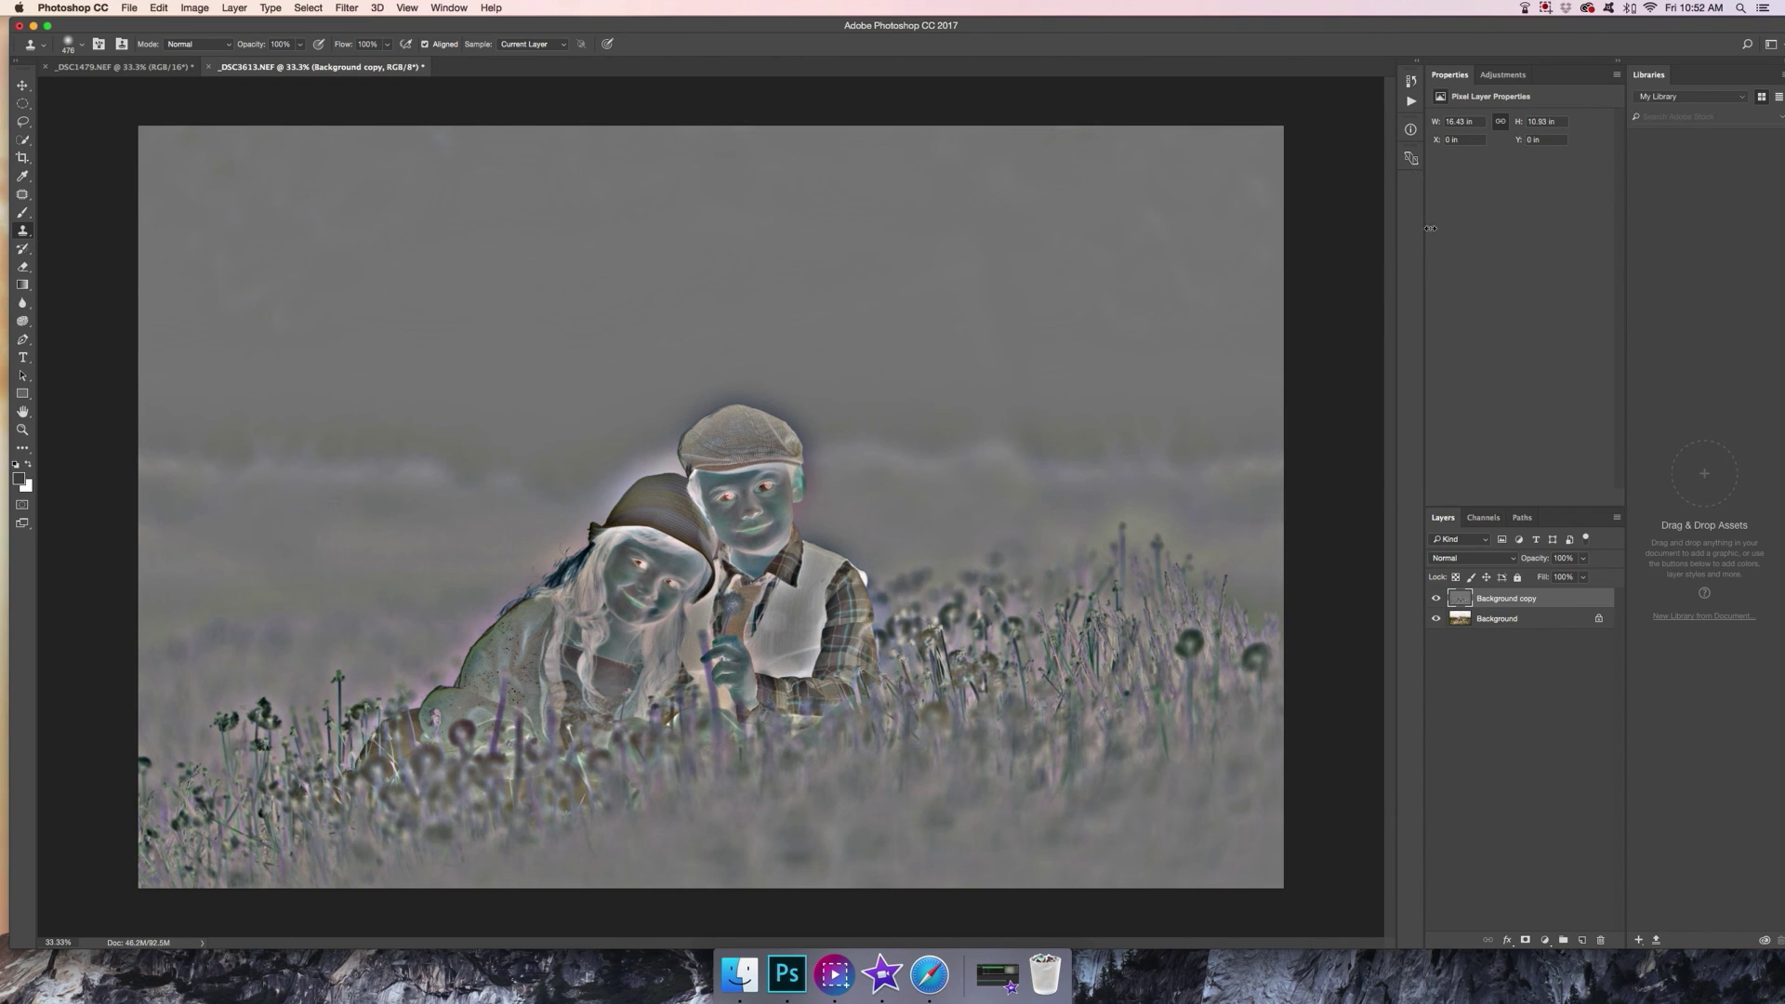
left_click(1511, 563)
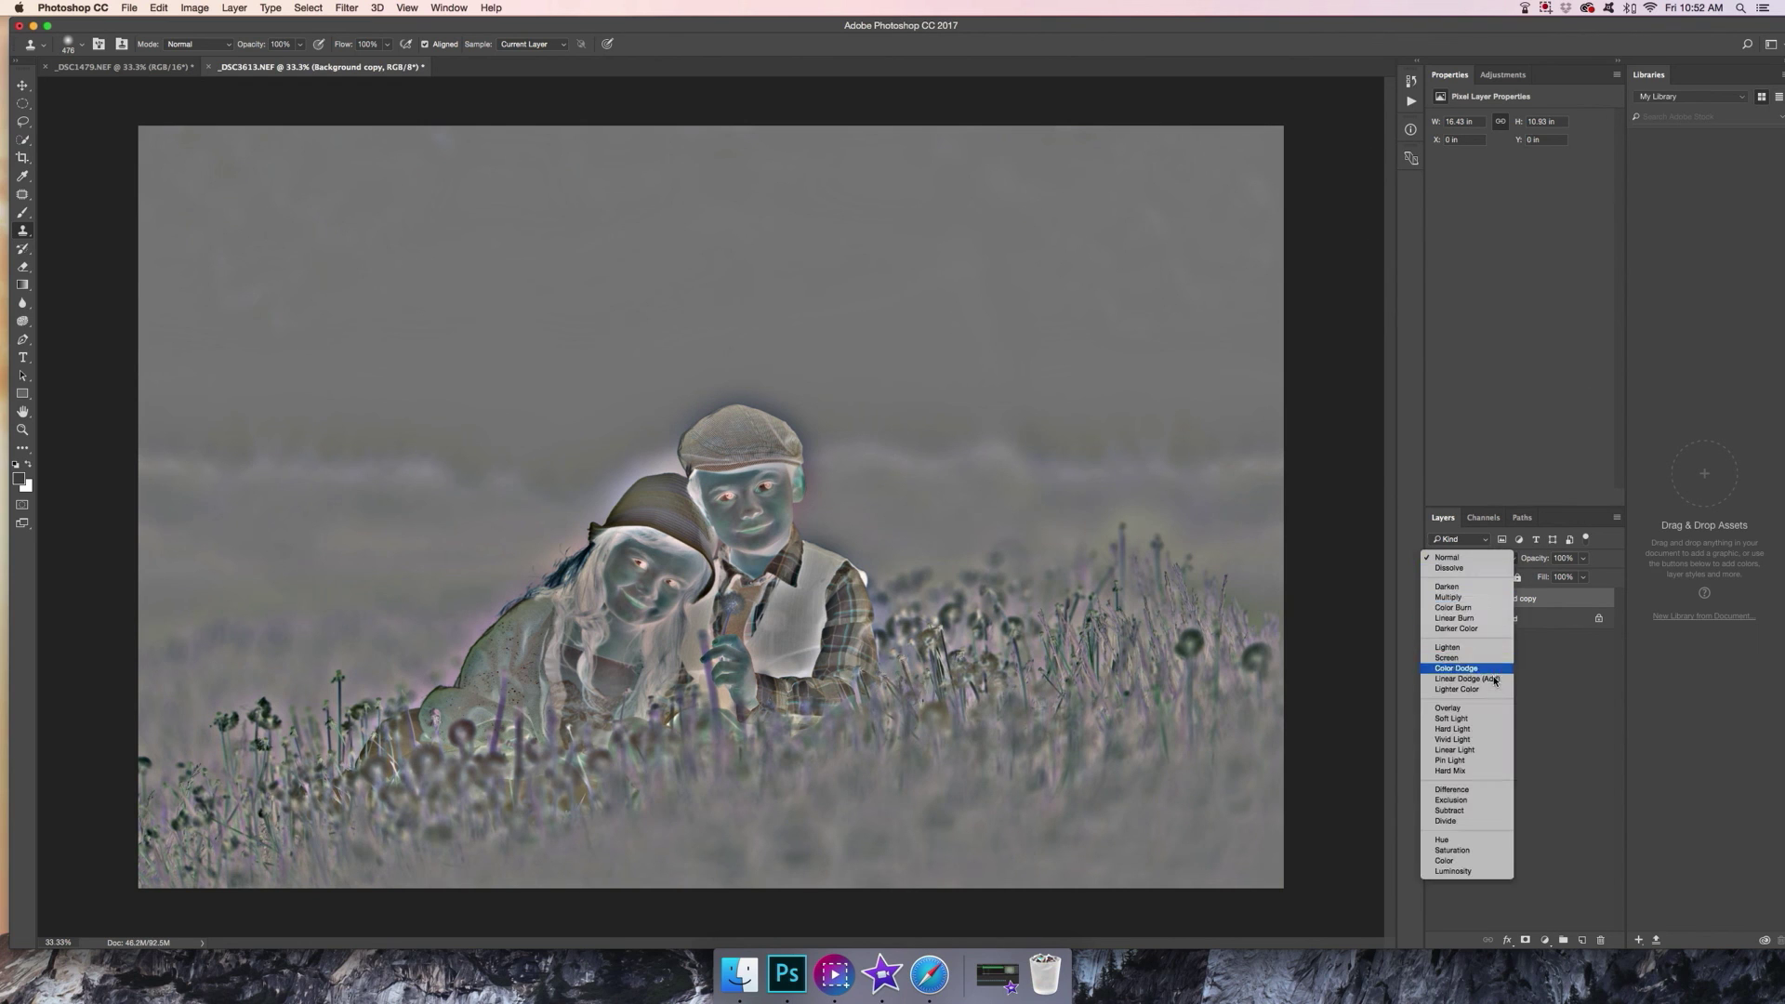
left_click(1484, 723)
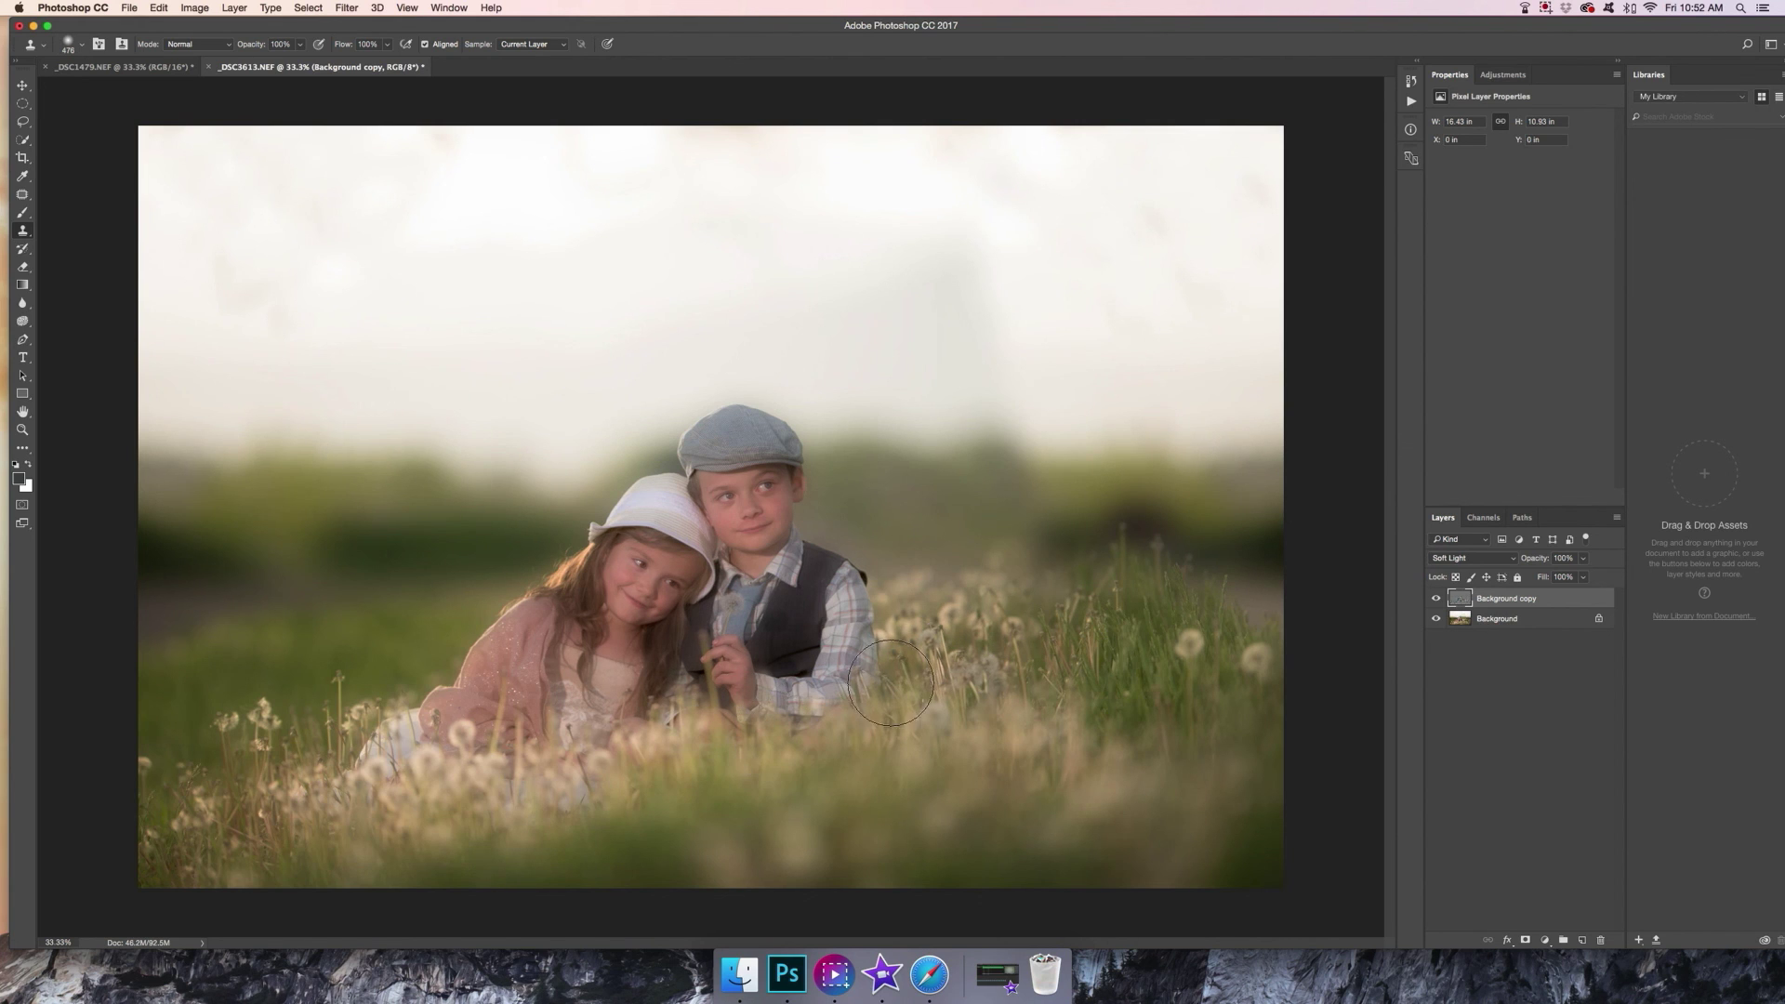
Add a layer mask to the high-pass layer and make black the foreground colour
left_click(1528, 942)
left_click(31, 465)
left_click(30, 465)
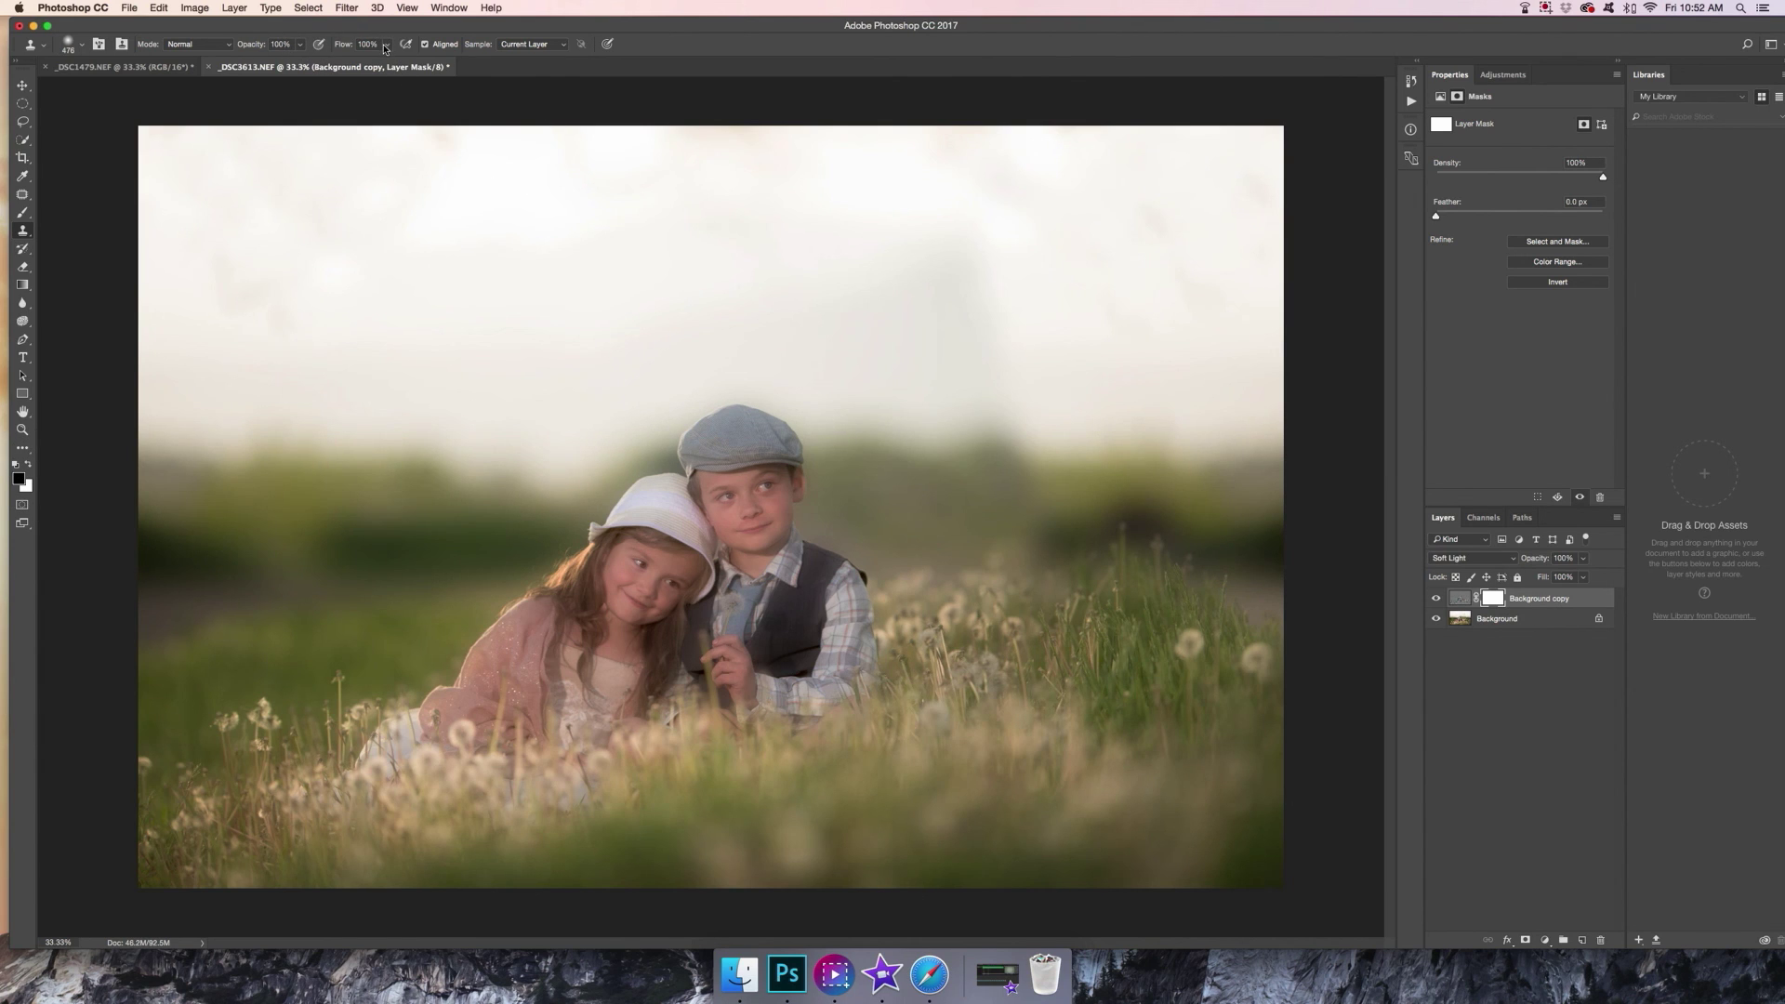
left_click(731, 499)
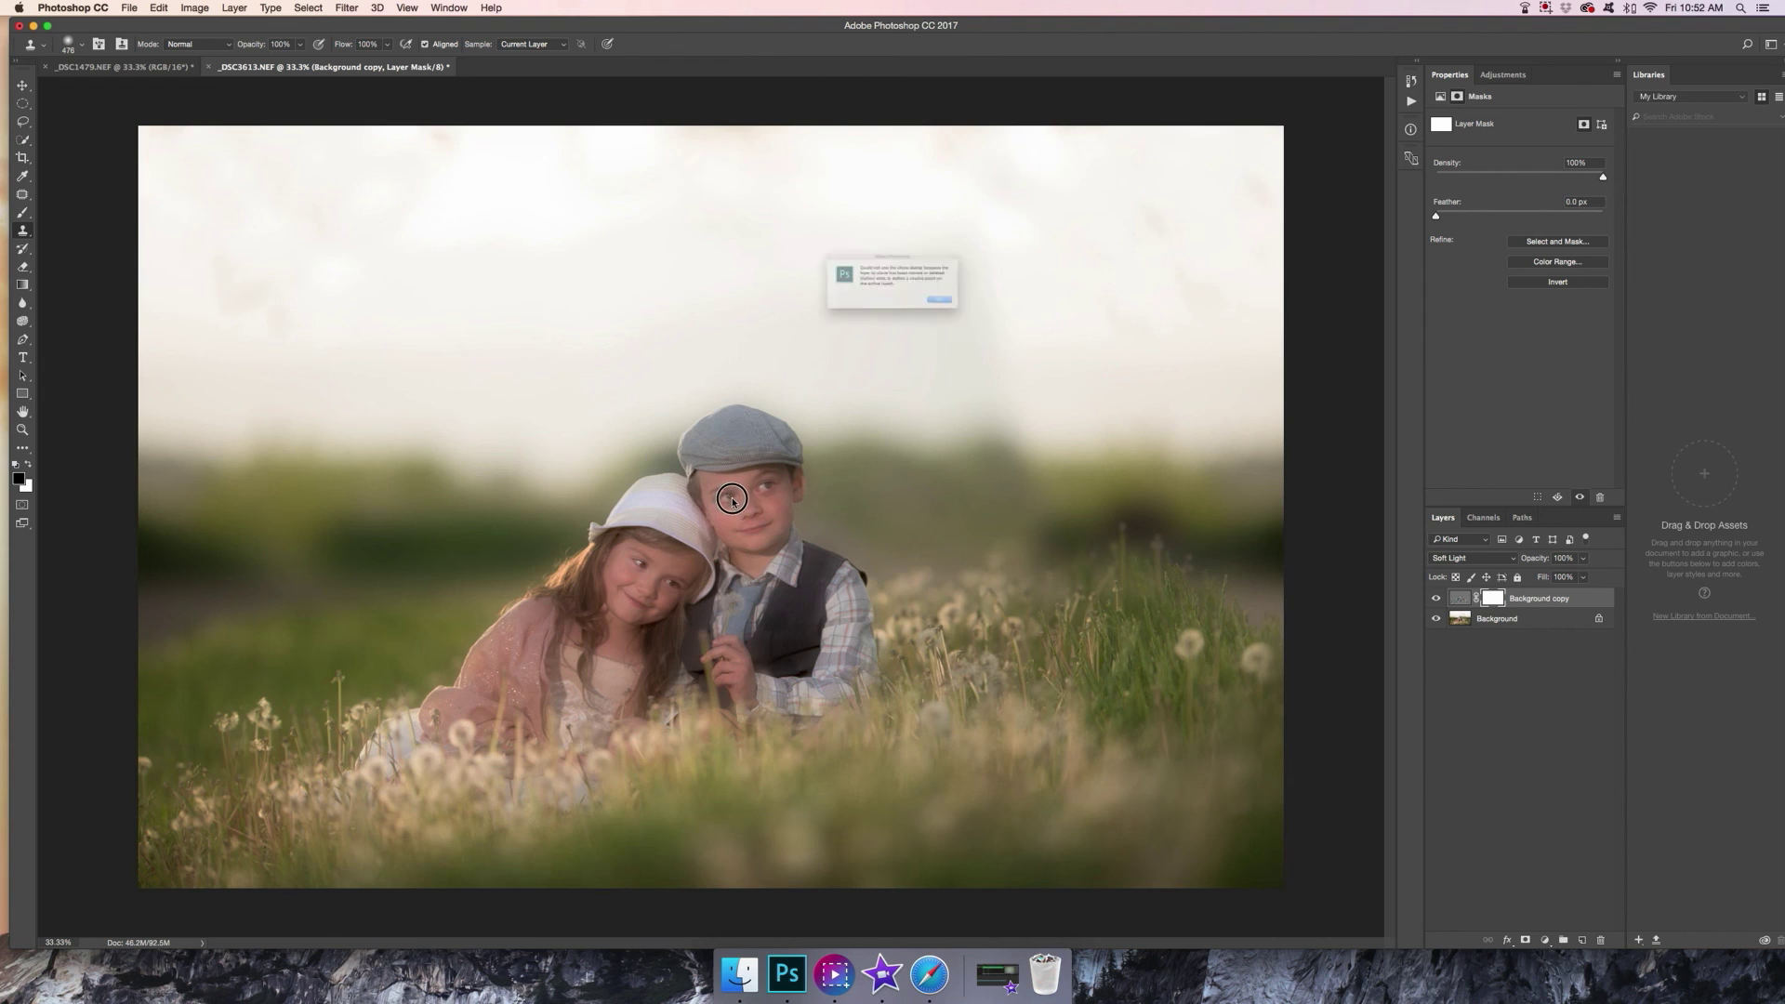
key("Return")
Paint black with the Brush tool on the high-pass layer's mask over both children to remove the glow from their faces and clothes
left_click(23, 212)
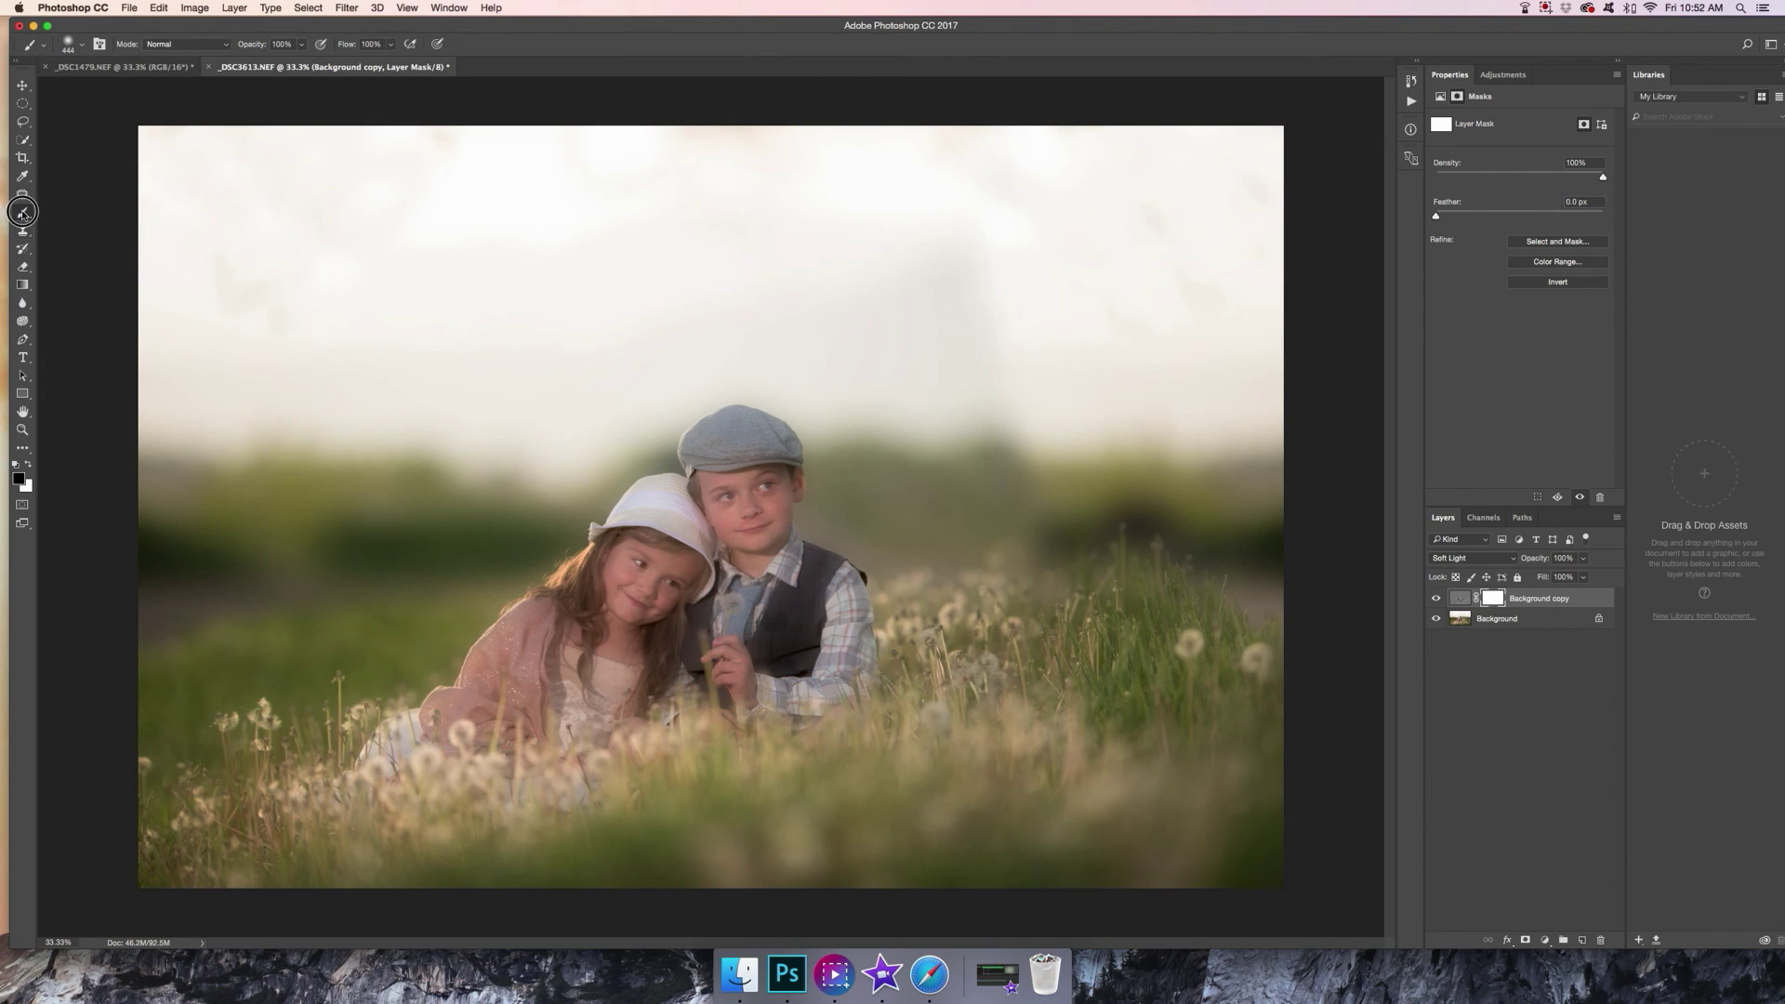
left_click_drag(739, 486, 749, 514)
mouse_move(818, 597)
left_mouse_down()
mouse_move(817, 659)
mouse_move(739, 662)
mouse_move(714, 613)
mouse_move(639, 574)
mouse_move(659, 519)
mouse_move(591, 630)
mouse_move(546, 639)
mouse_move(482, 701)
mouse_move(641, 670)
mouse_move(665, 604)
left_mouse_up()
left_click_drag(765, 480, 774, 481)
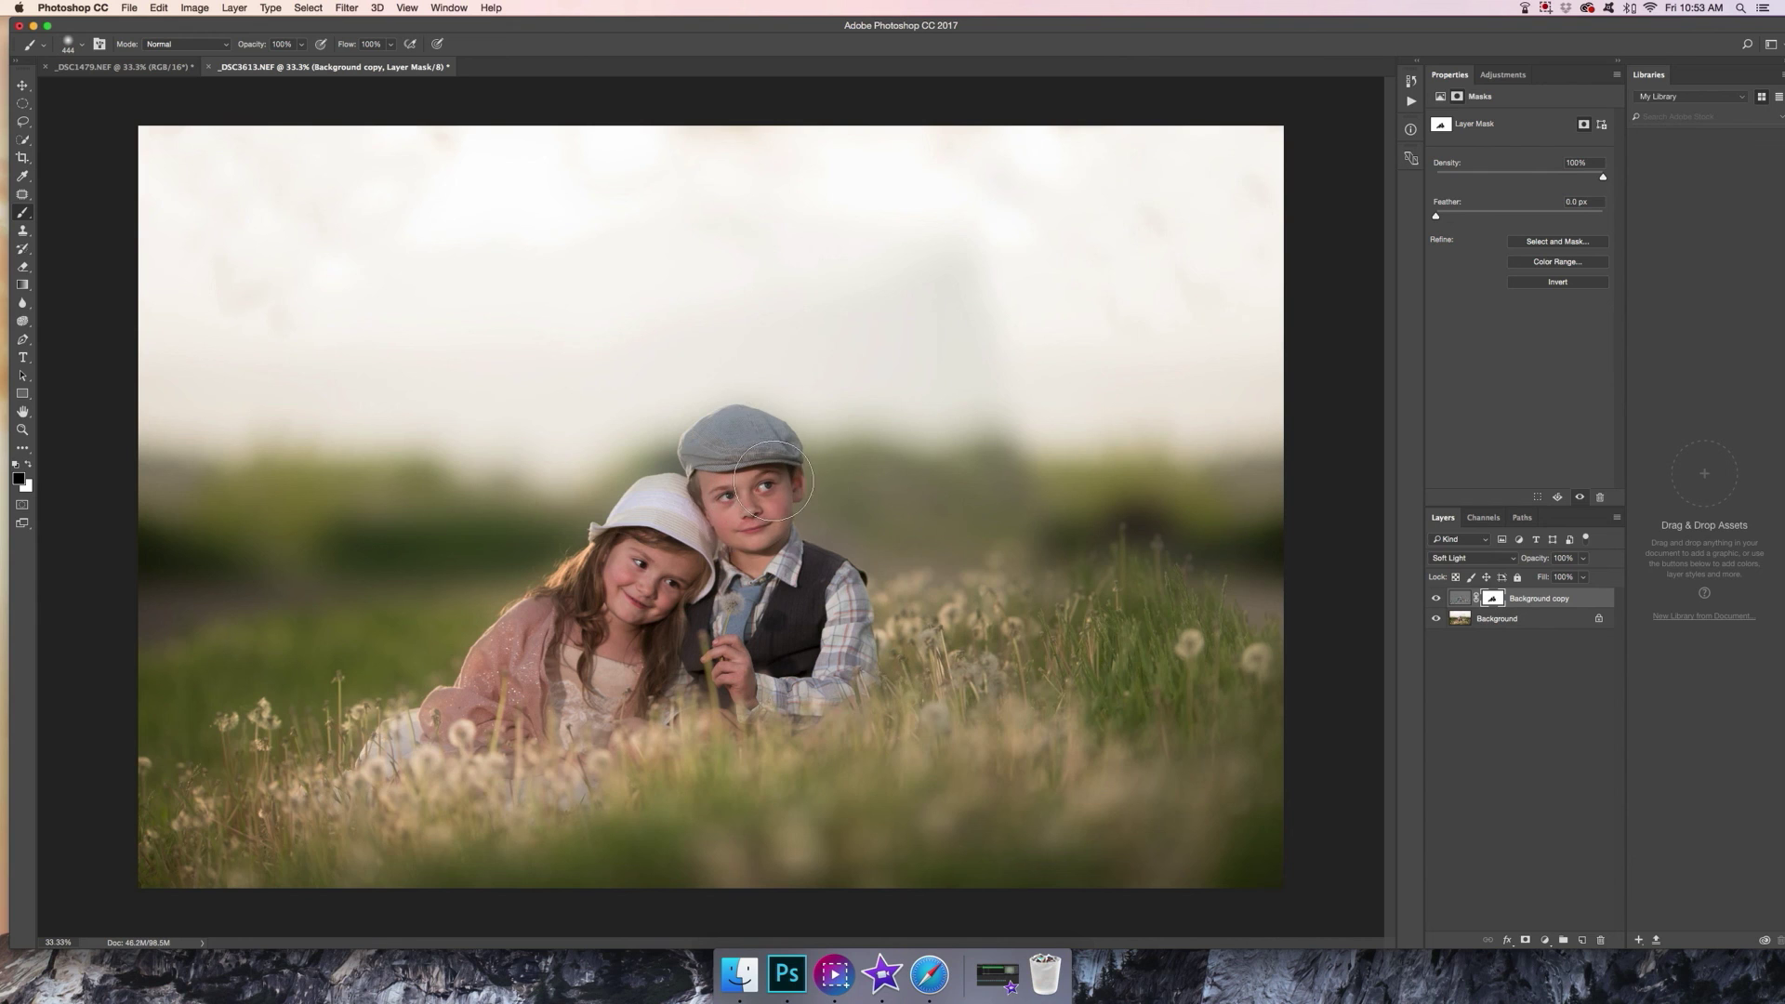
left_click_drag(802, 595, 835, 642)
mouse_move(495, 670)
left_mouse_down()
mouse_move(462, 712)
mouse_move(503, 688)
left_mouse_up()
mouse_move(809, 605)
left_mouse_down()
mouse_move(819, 631)
mouse_move(748, 557)
left_mouse_up()
Add a Gradient Fill layer above the high-pass layer with the default layer options
left_click(239, 8)
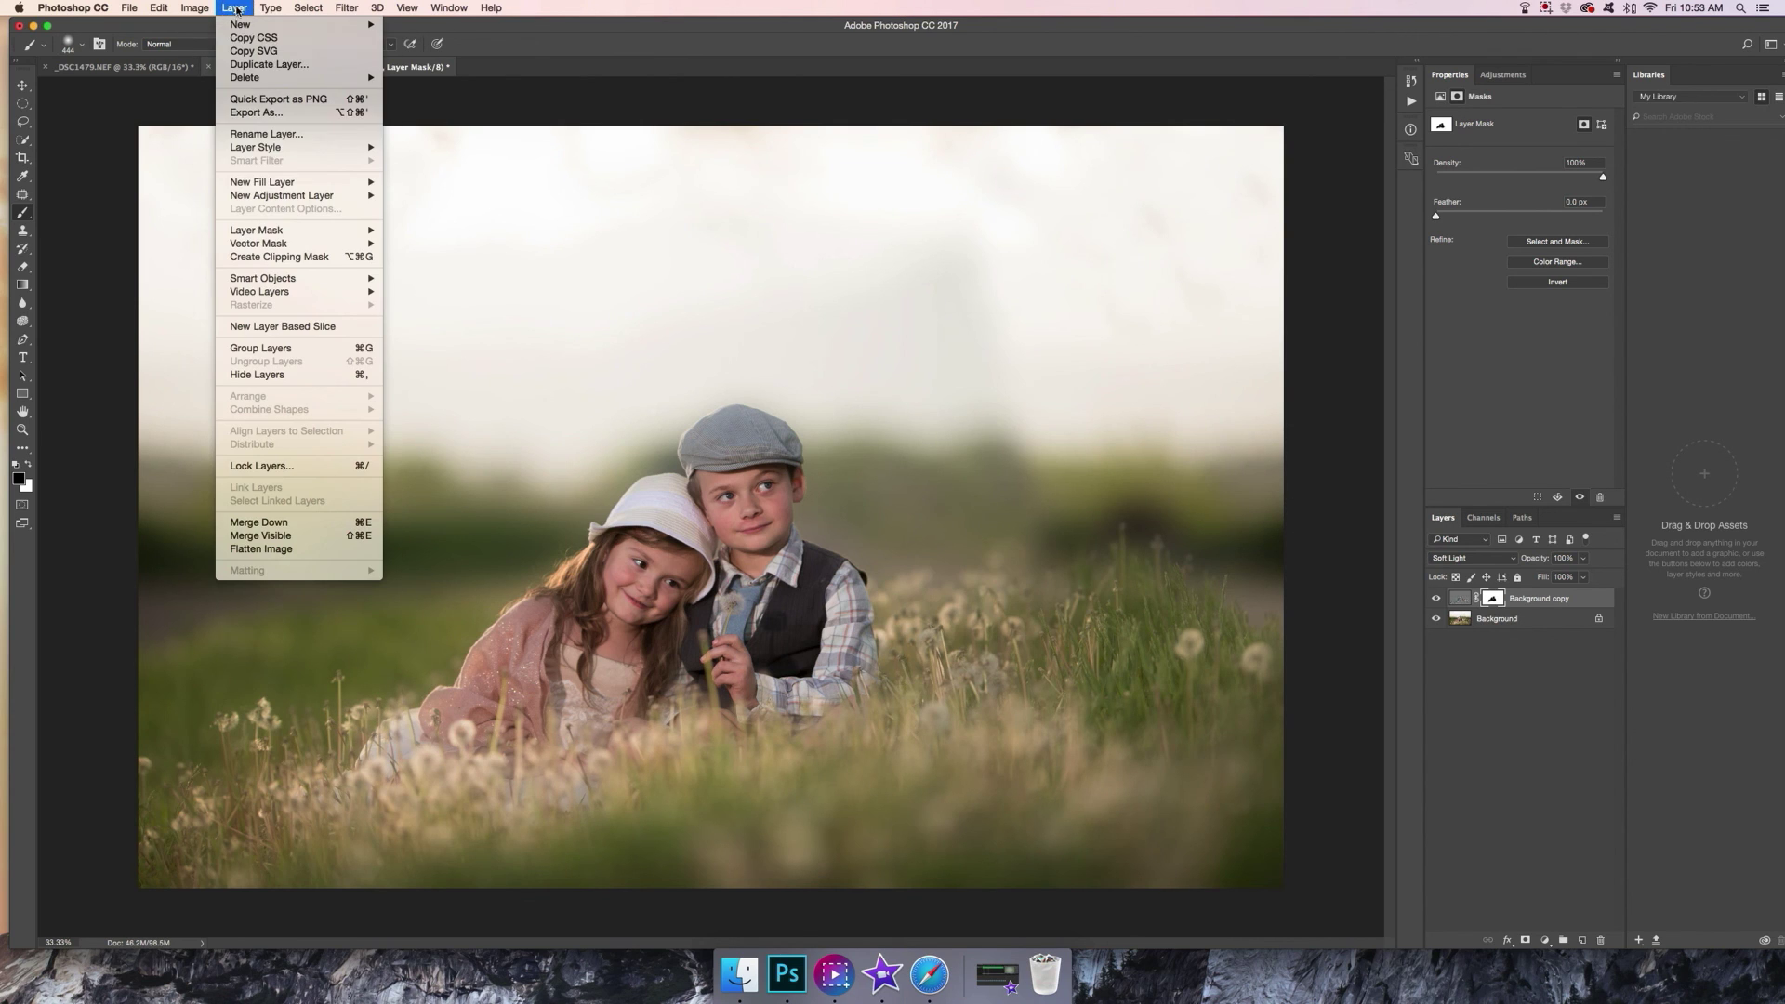
mouse_move(279, 182)
left_click(428, 197)
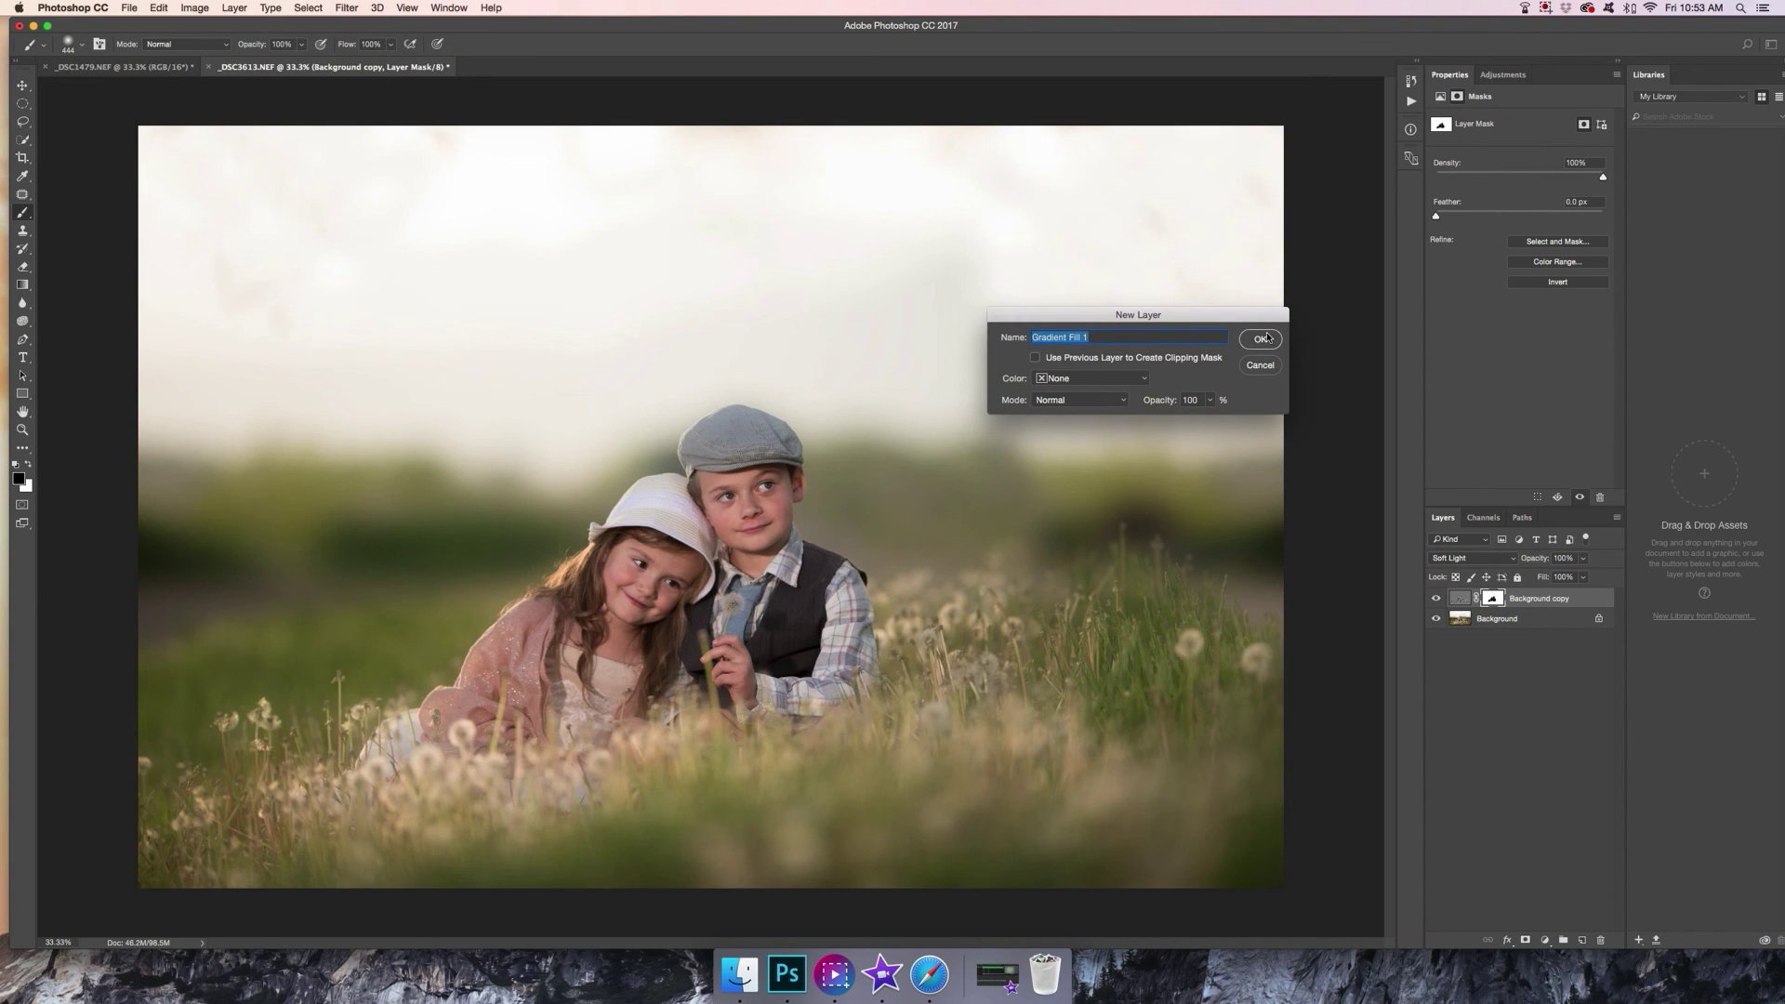
left_click(1261, 340)
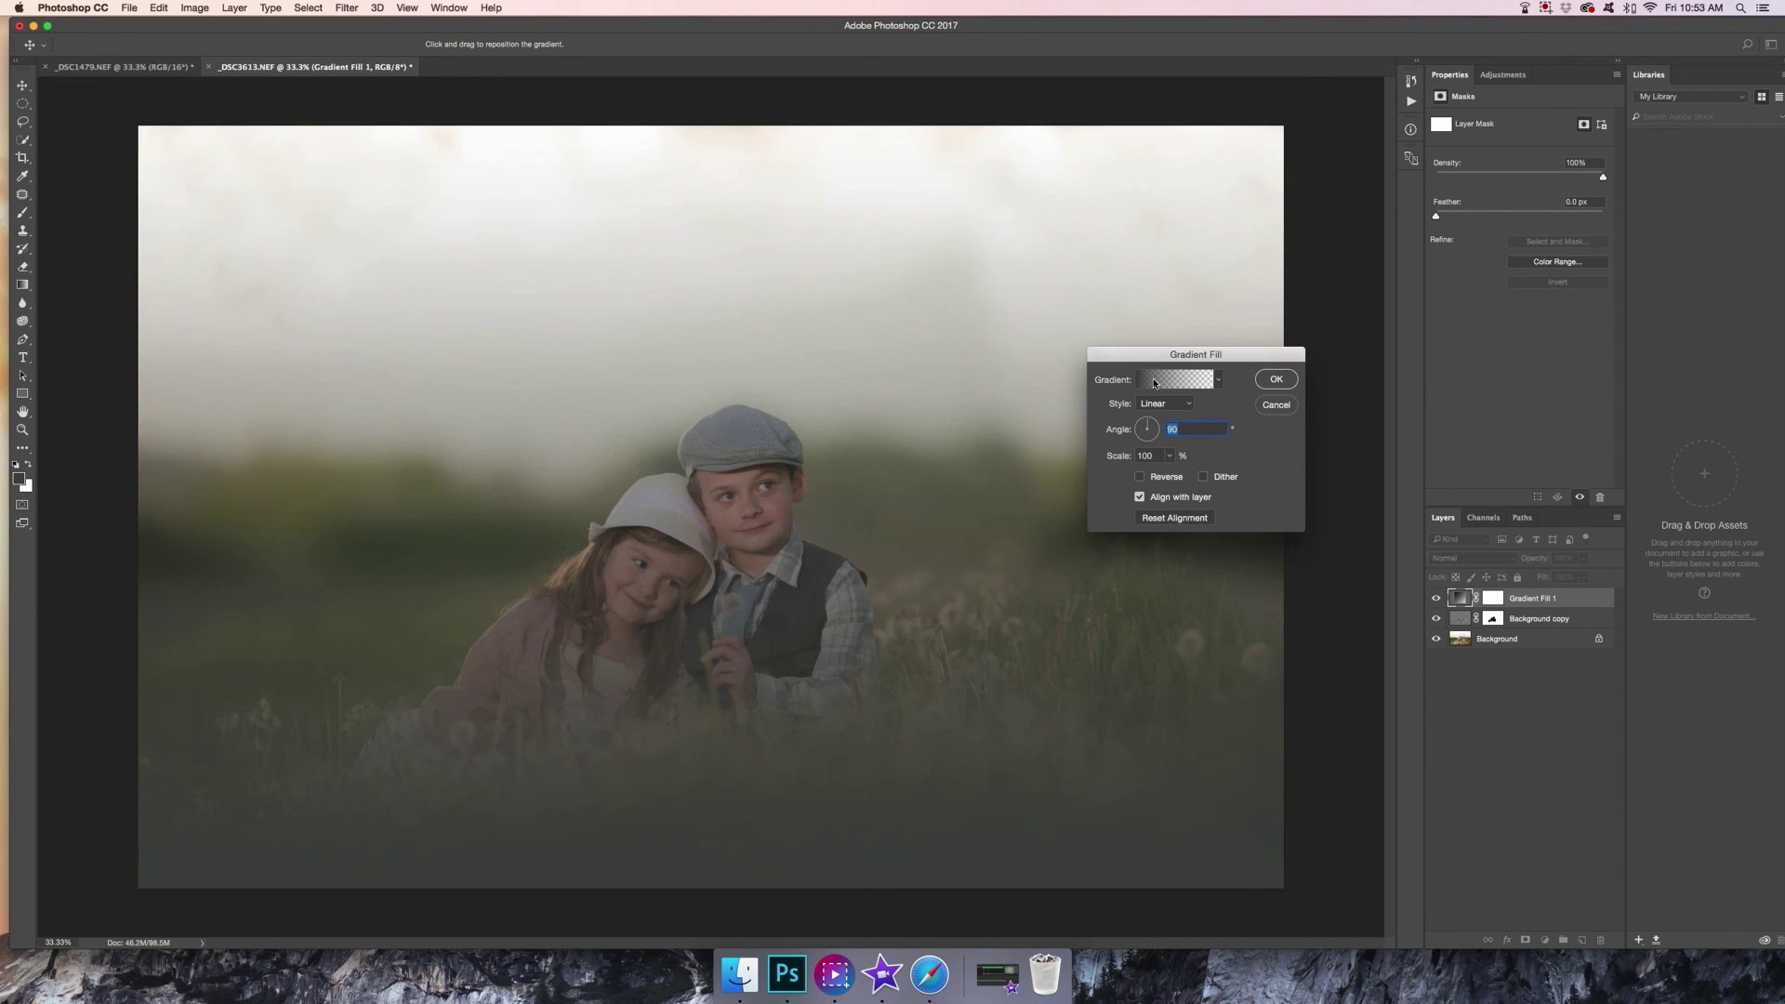
Set the gradient's first colour stop to a reddish brown, #75584b, starting from a colour sampled on the girl's shawl
left_click(1160, 380)
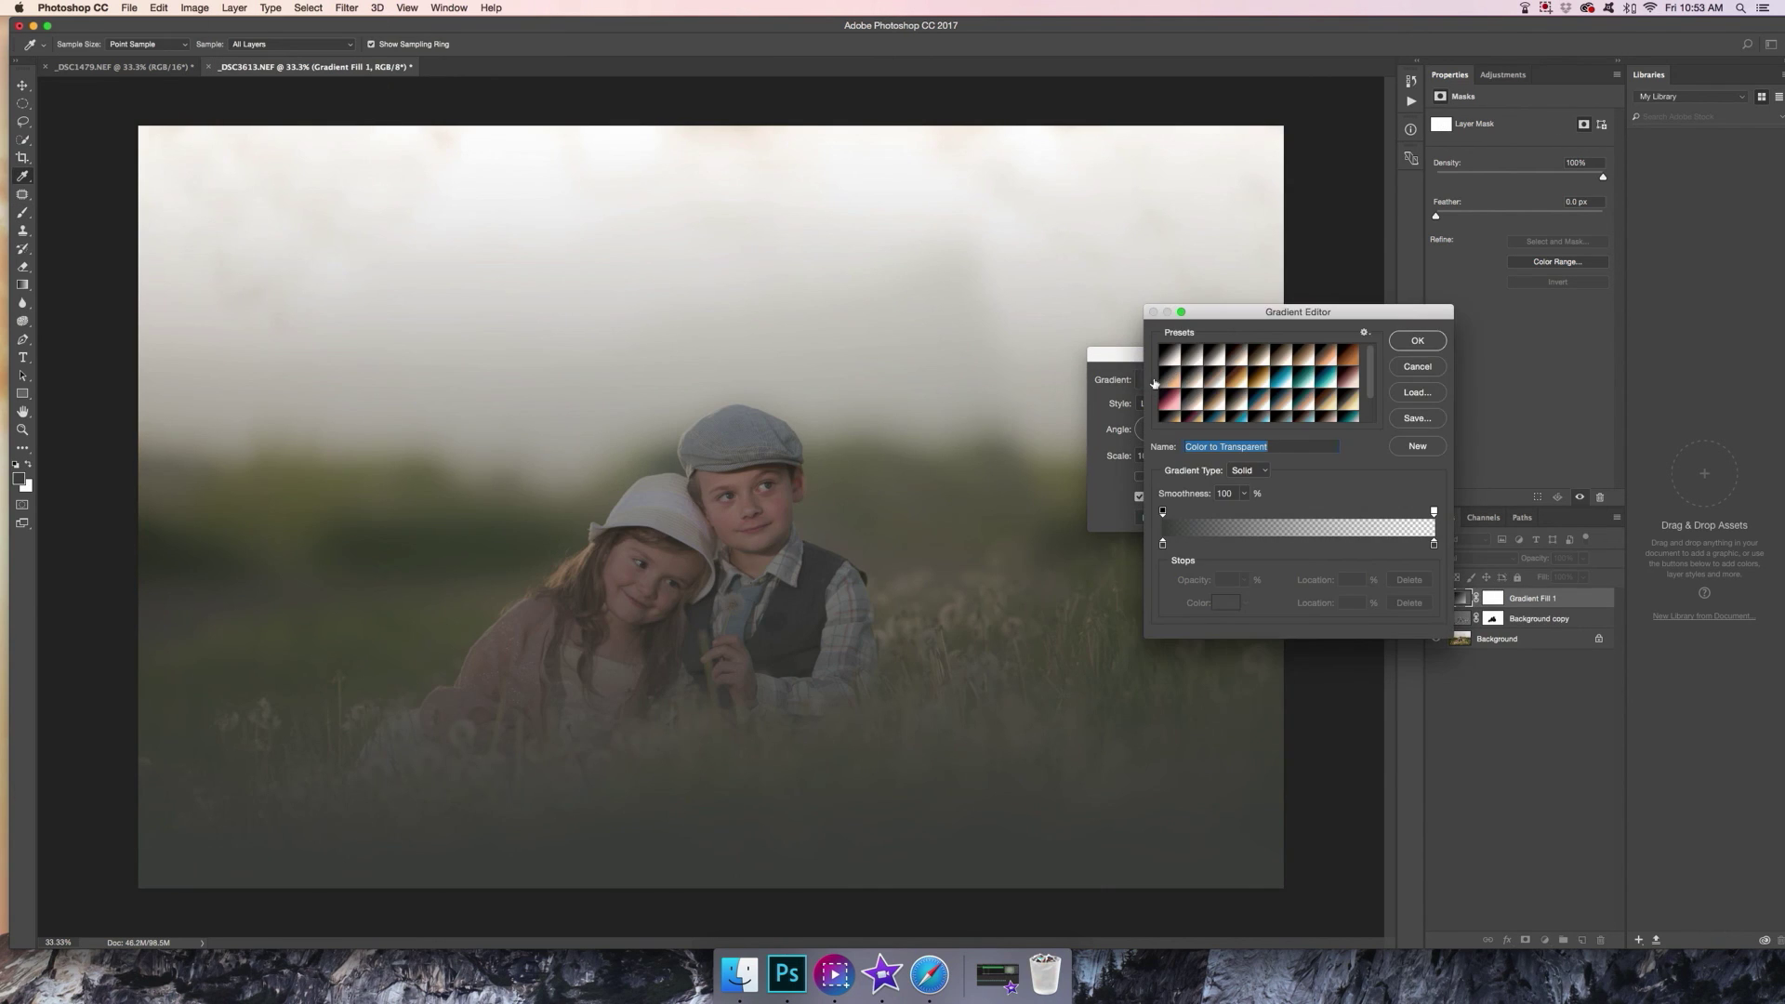
left_click(1163, 545)
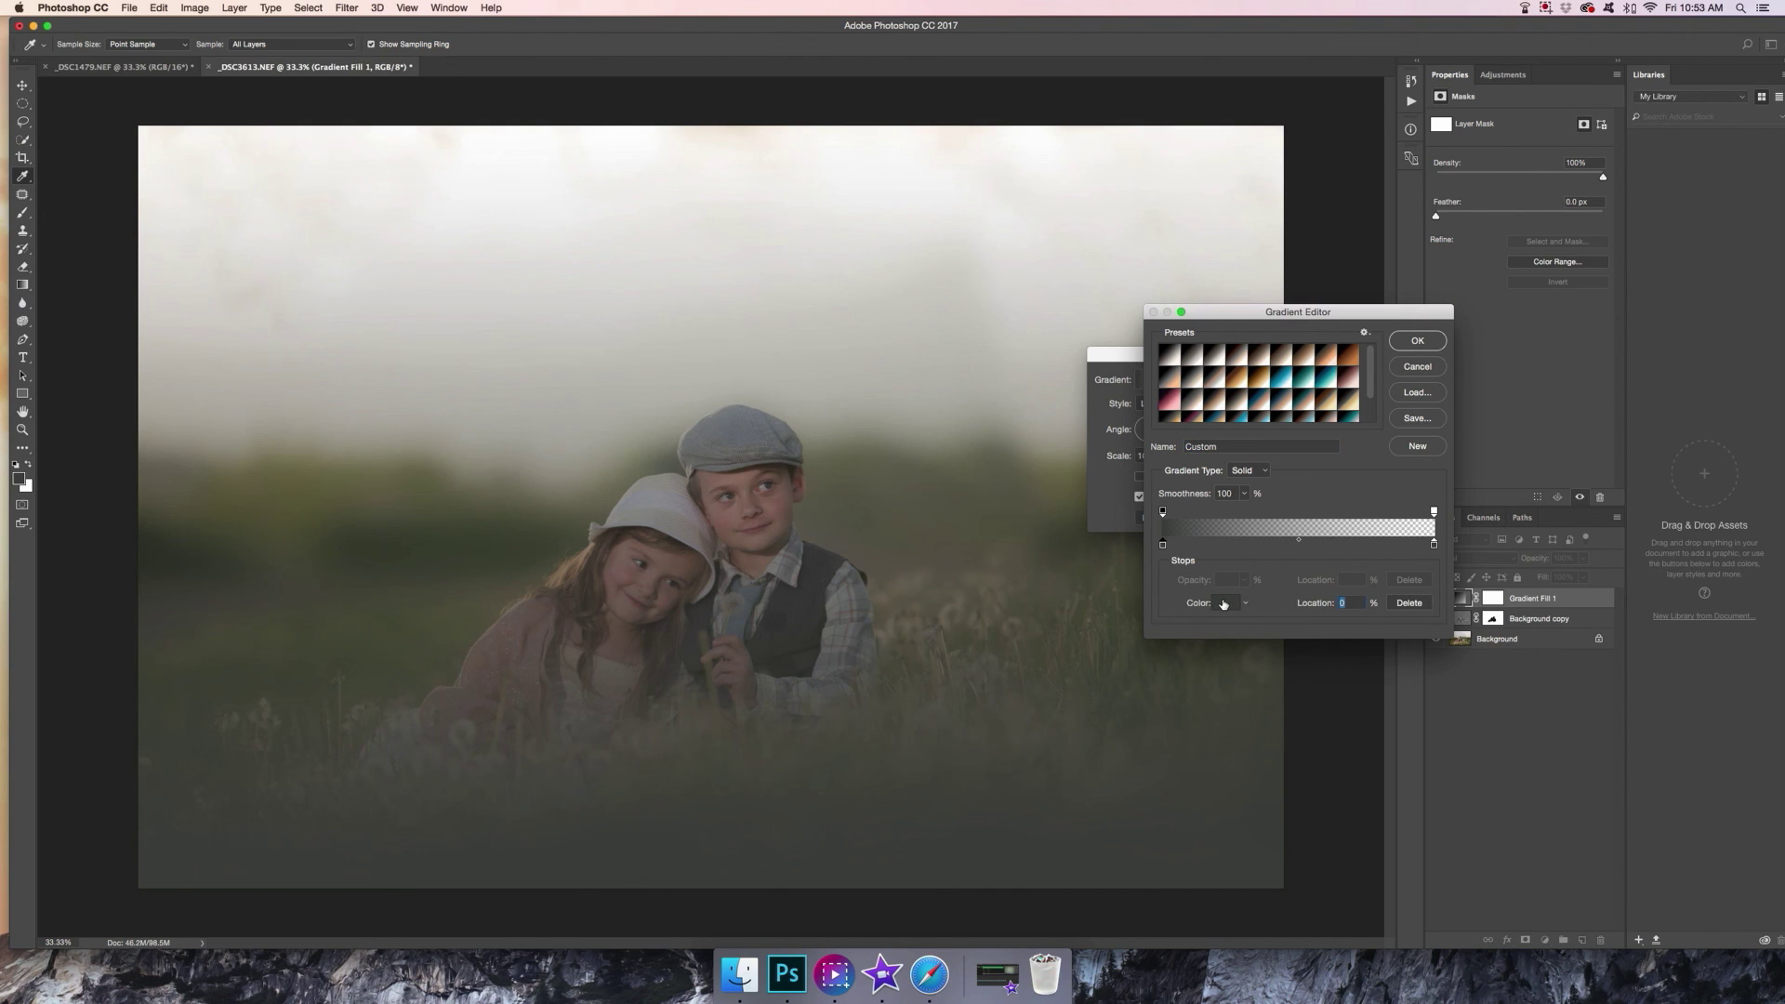
left_click(1225, 604)
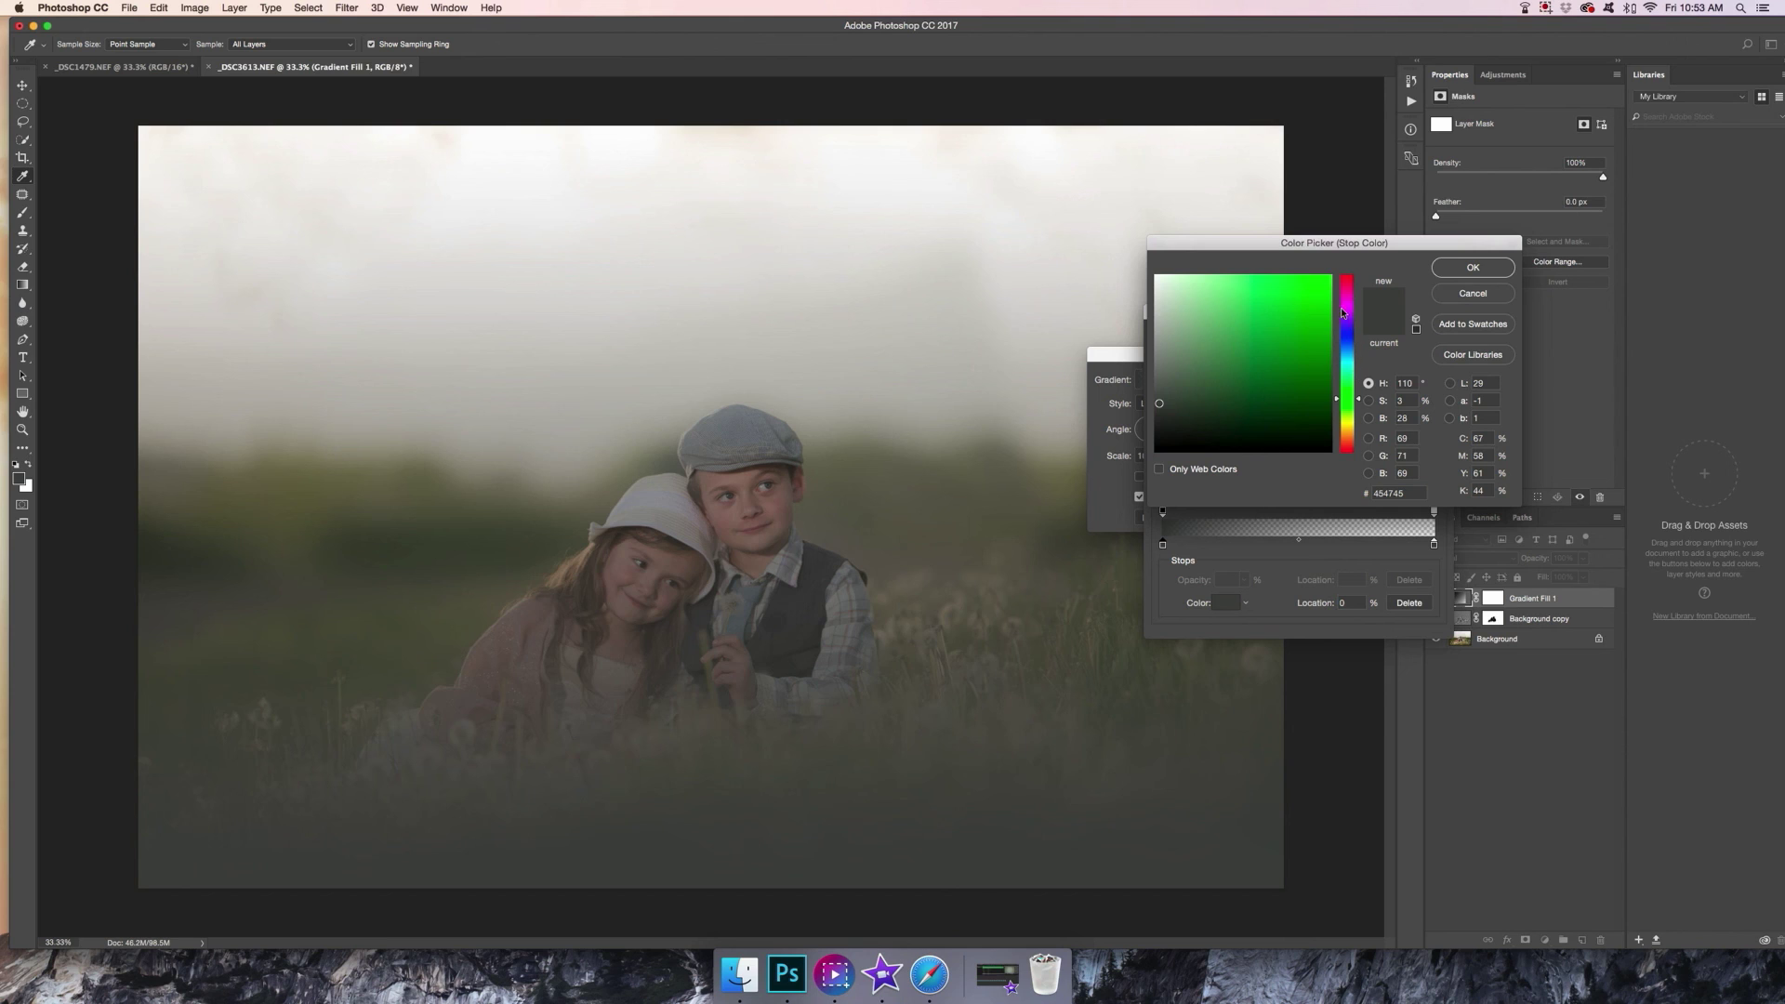
left_click(544, 607)
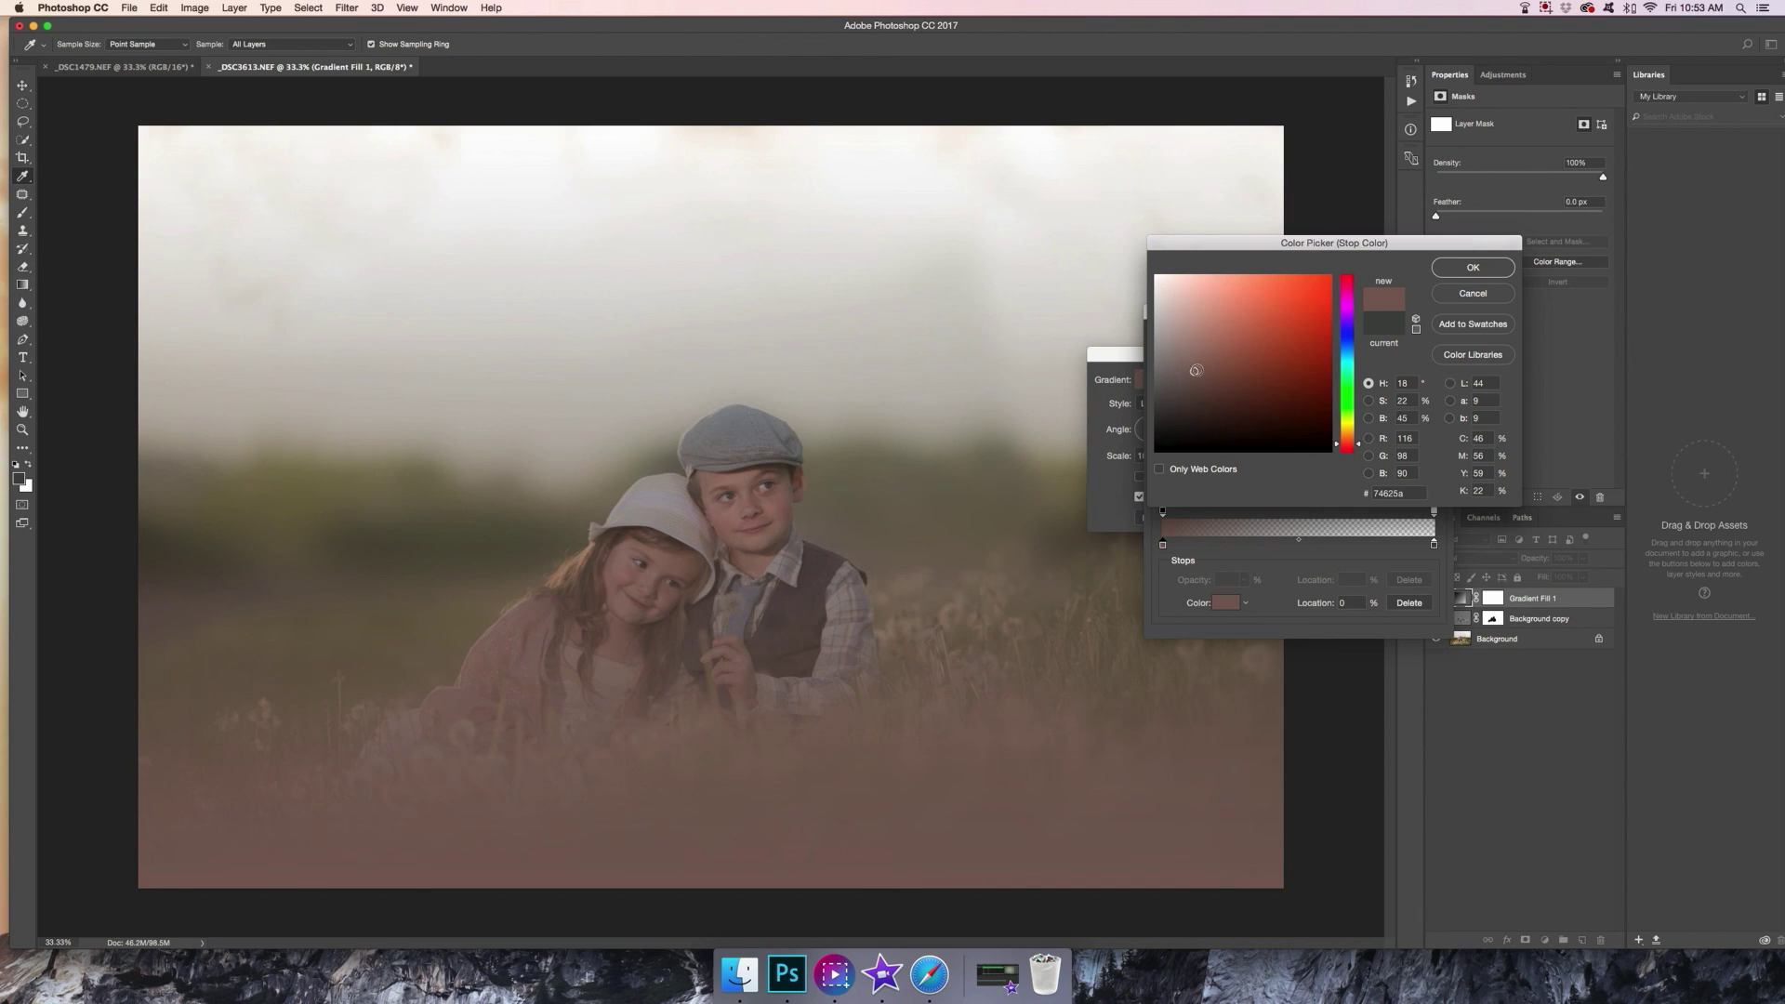
left_click_drag(1197, 370, 1220, 370)
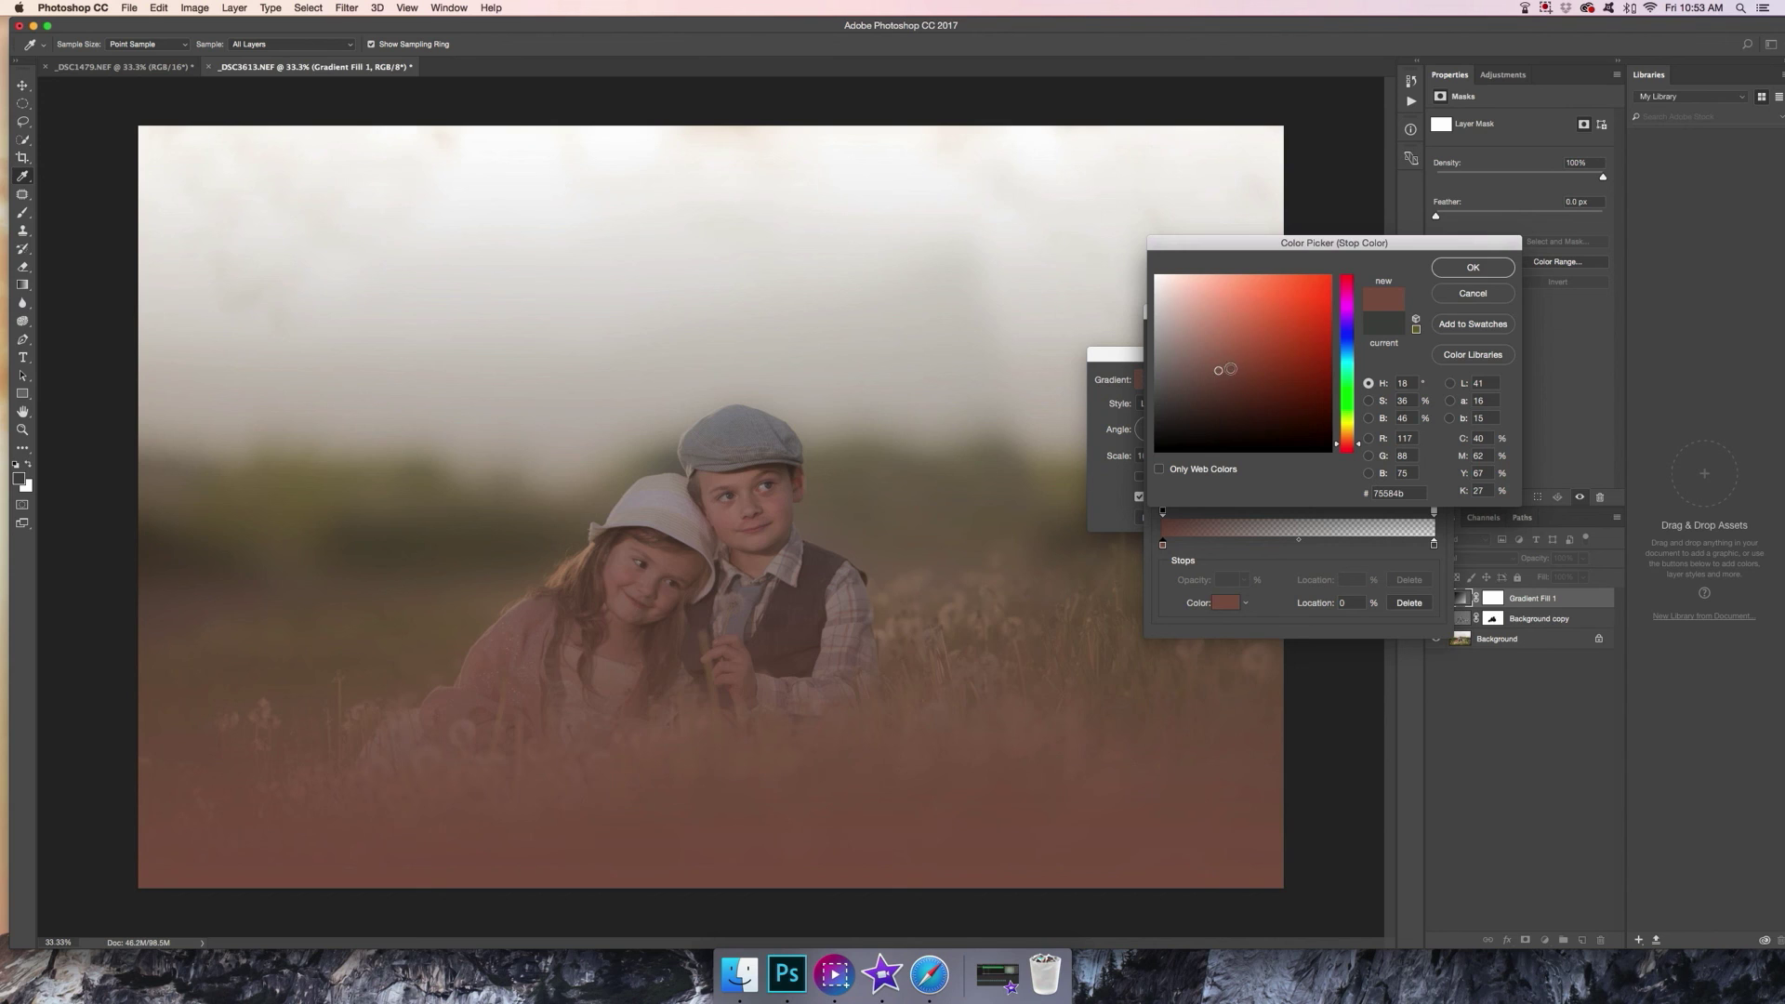
left_click(1473, 268)
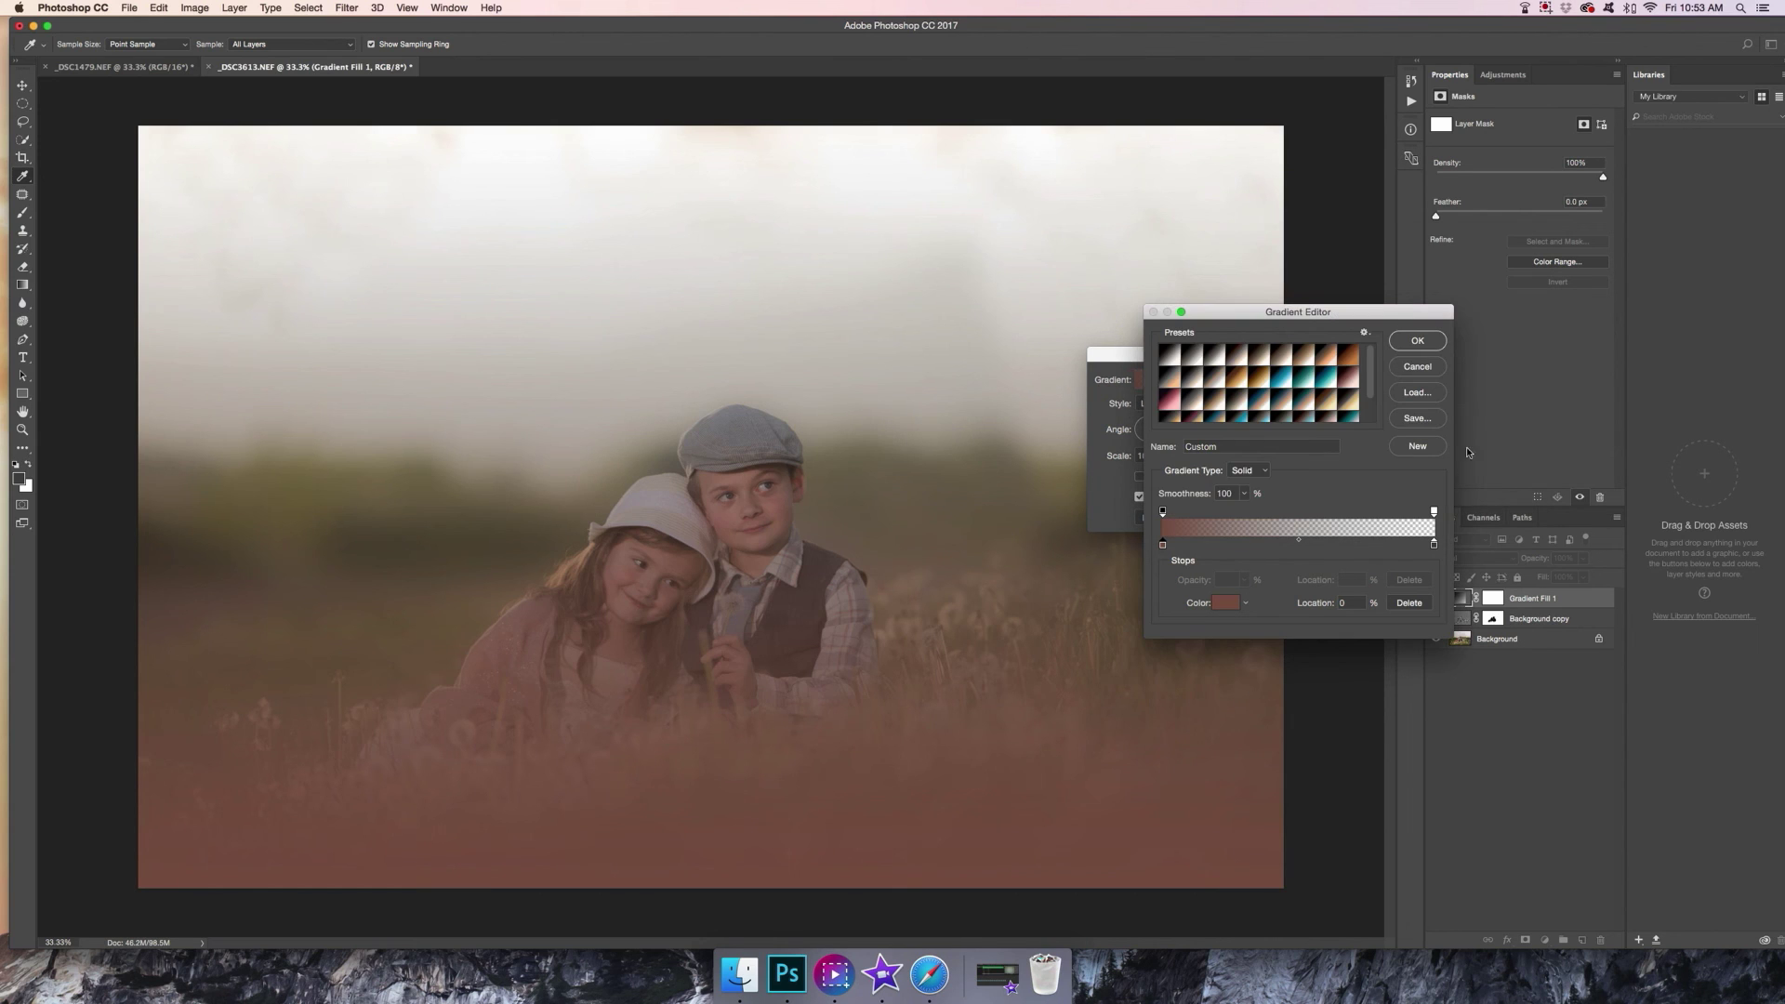
Set the gradient's end colour stop to #88695d, sampled from the girl's shawl, and apply the gradient fill
left_click(1435, 546)
left_click(1222, 606)
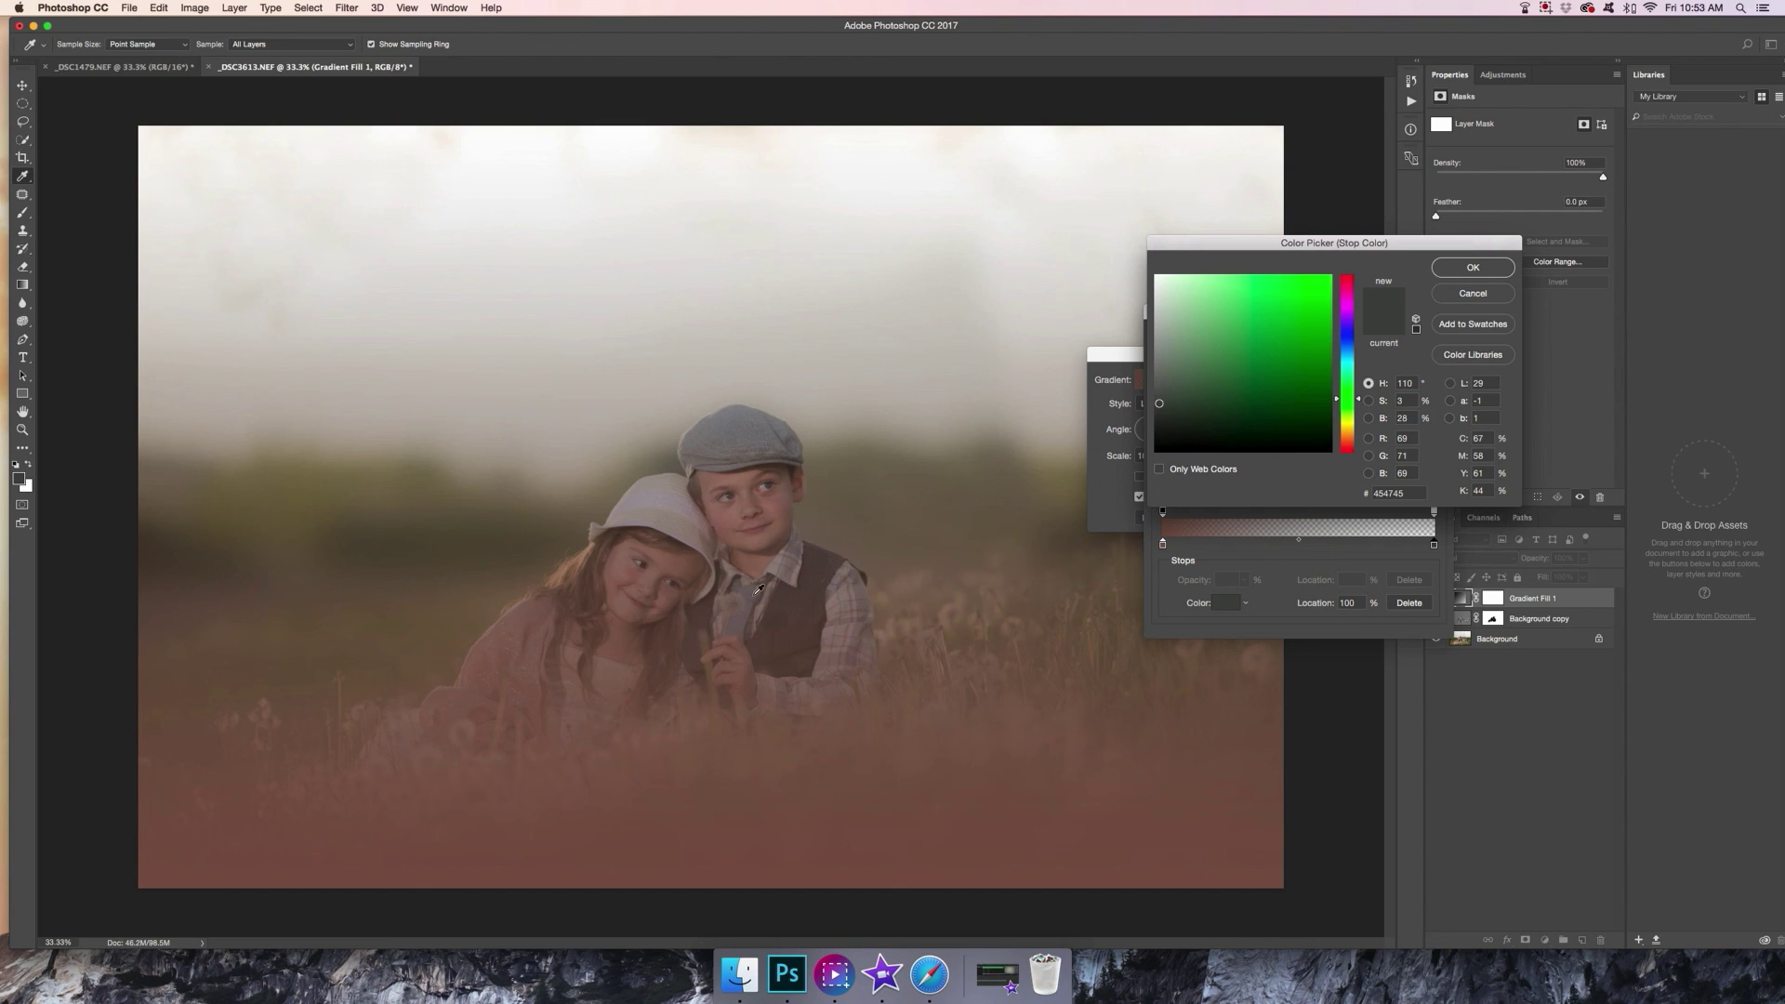
left_click_drag(761, 438, 760, 427)
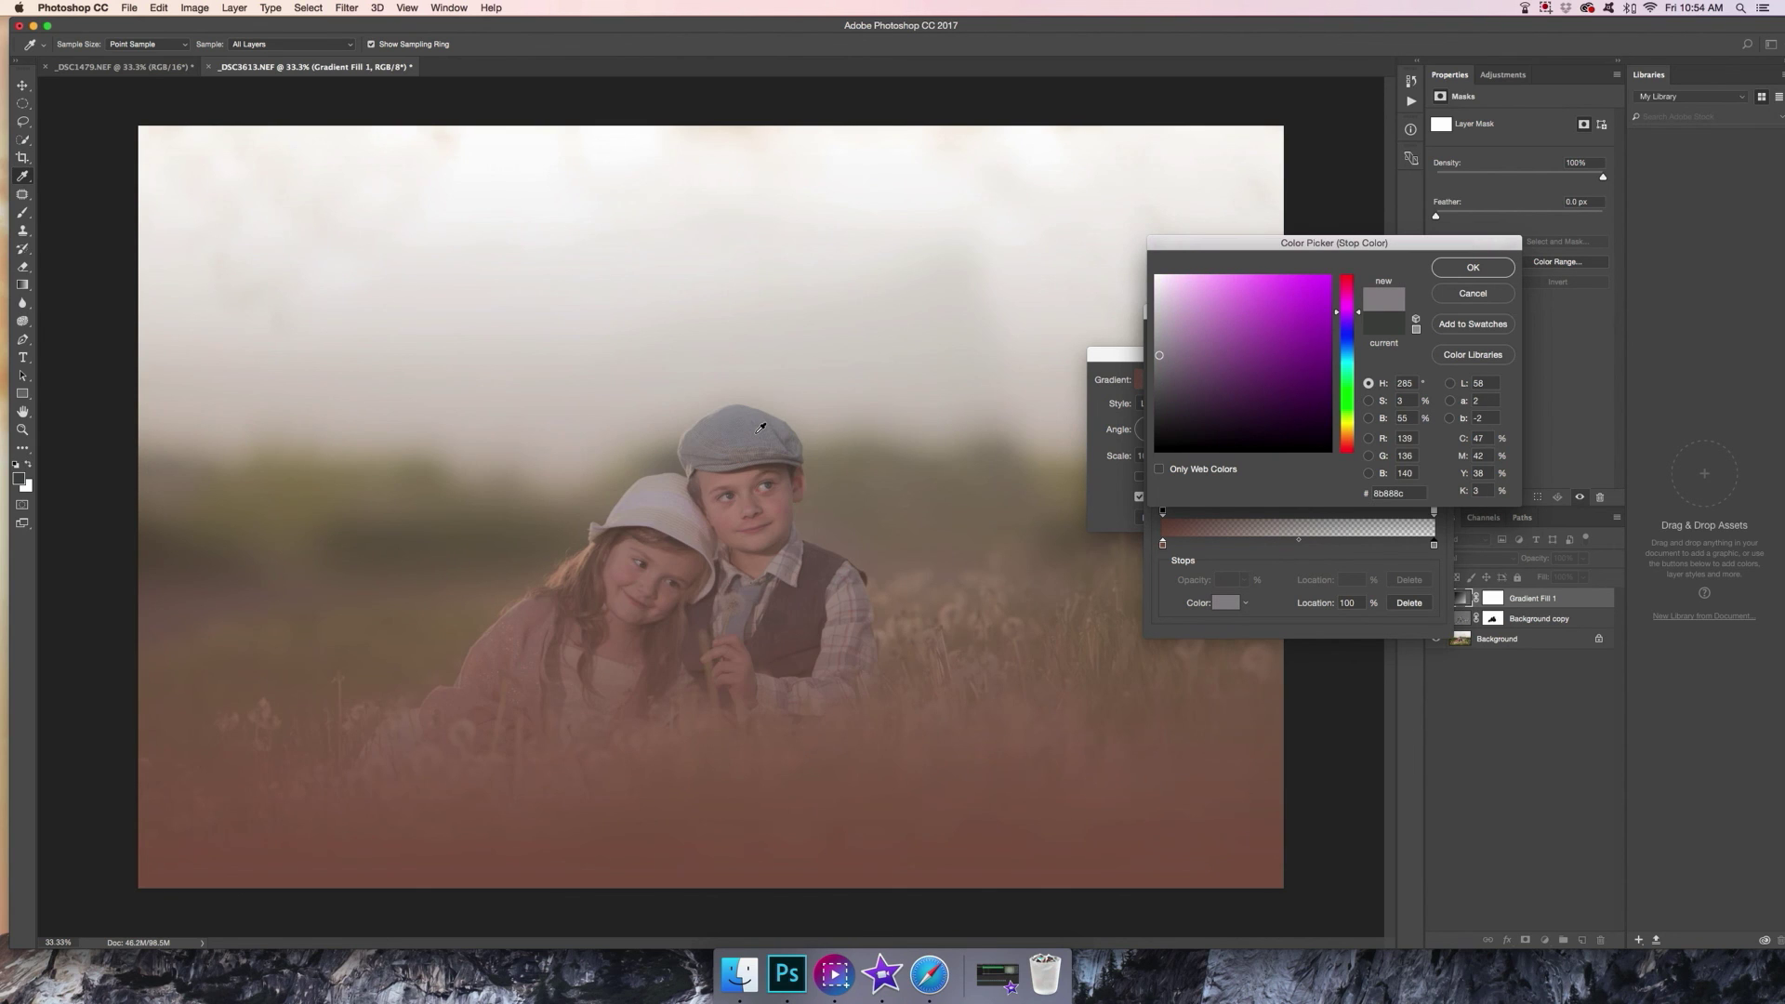
left_click(536, 616)
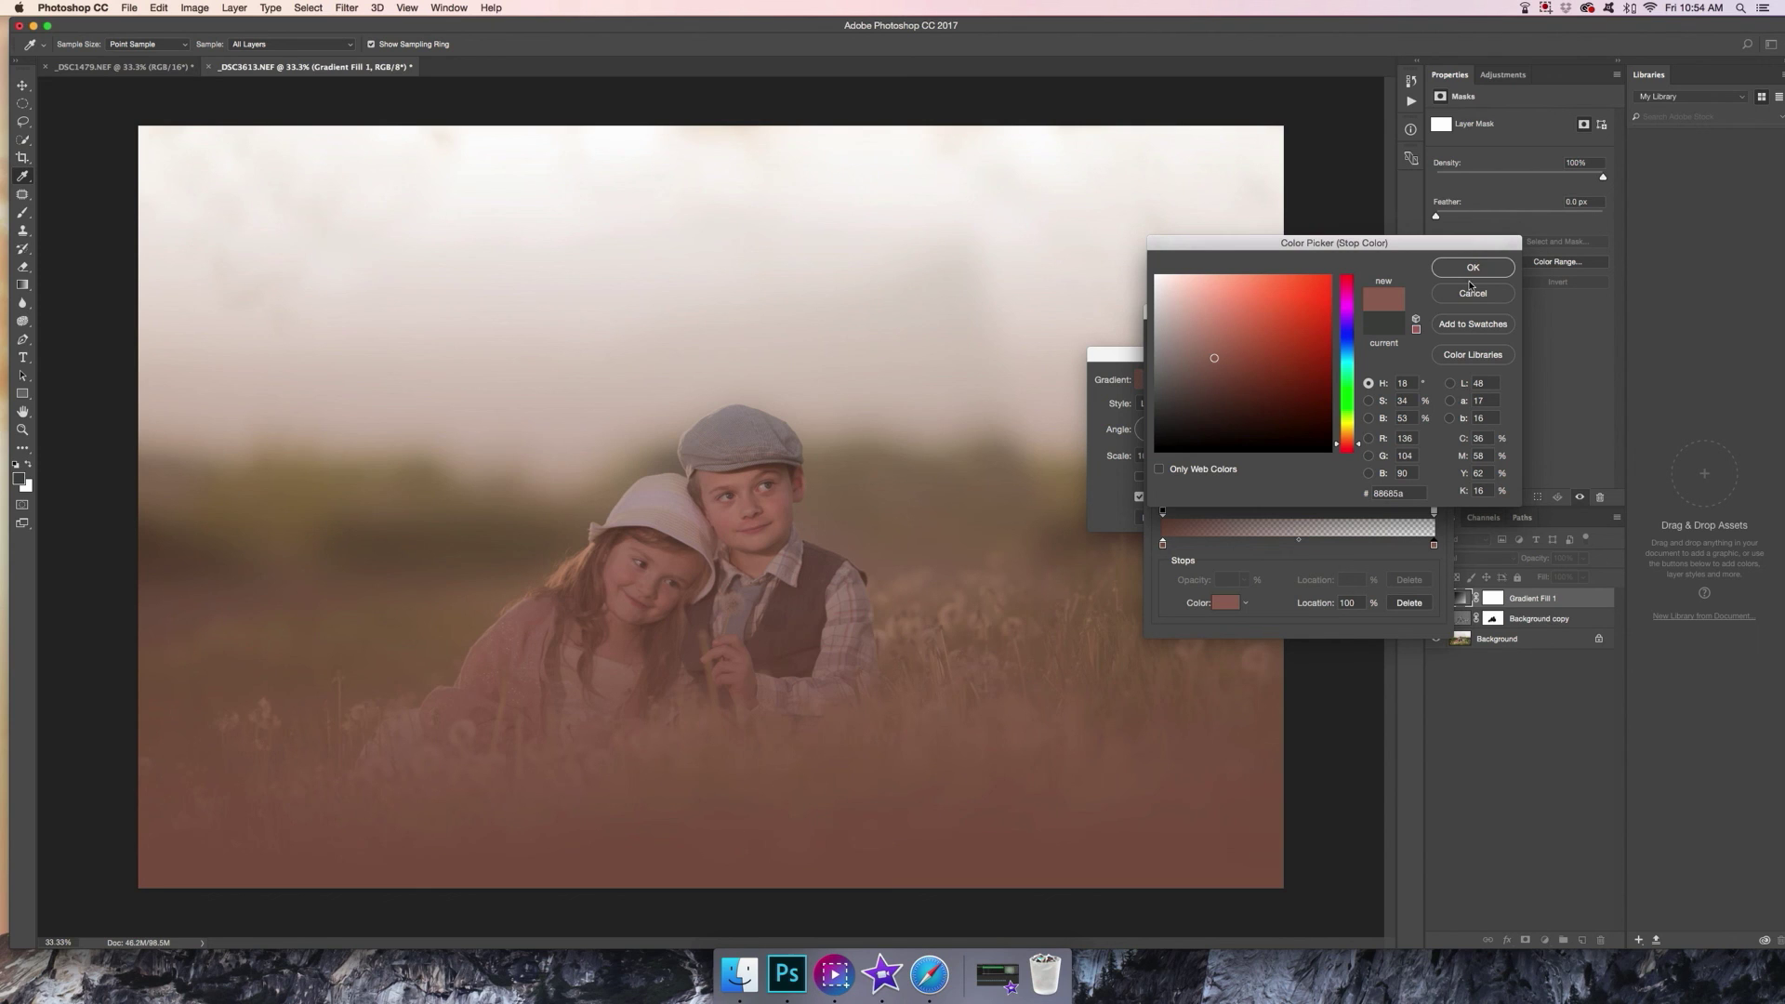
left_click(534, 611)
left_click(532, 618)
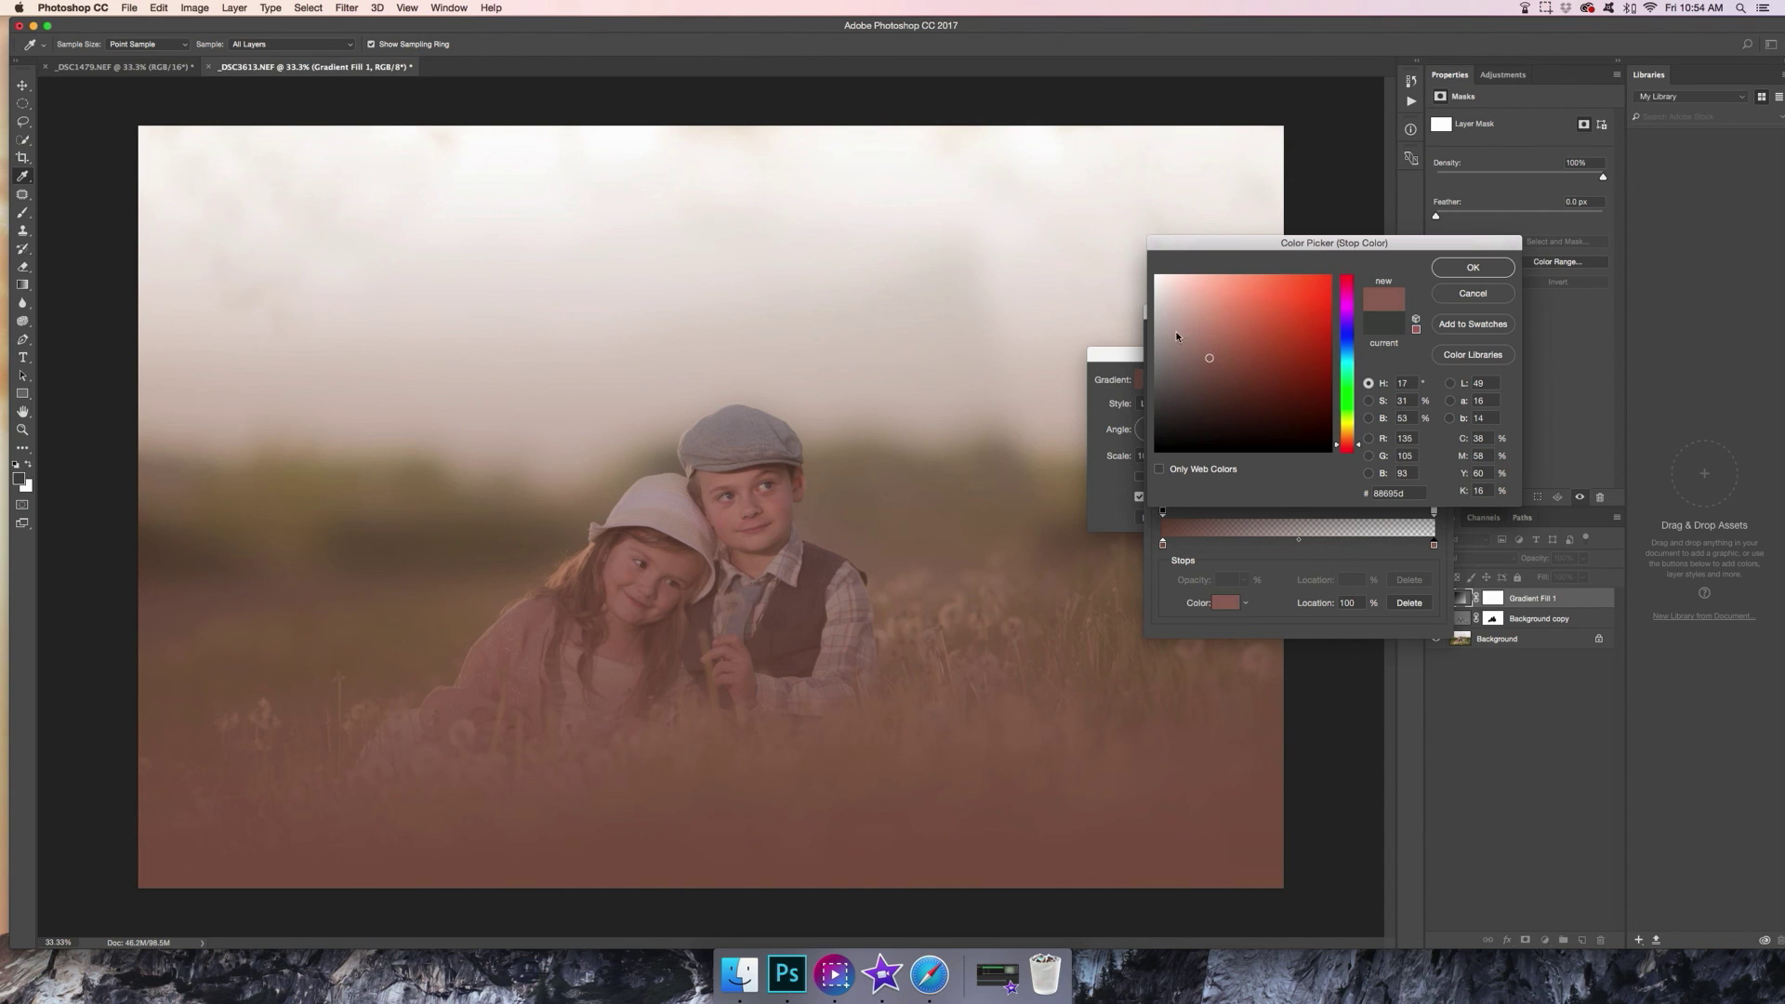
left_click(1480, 267)
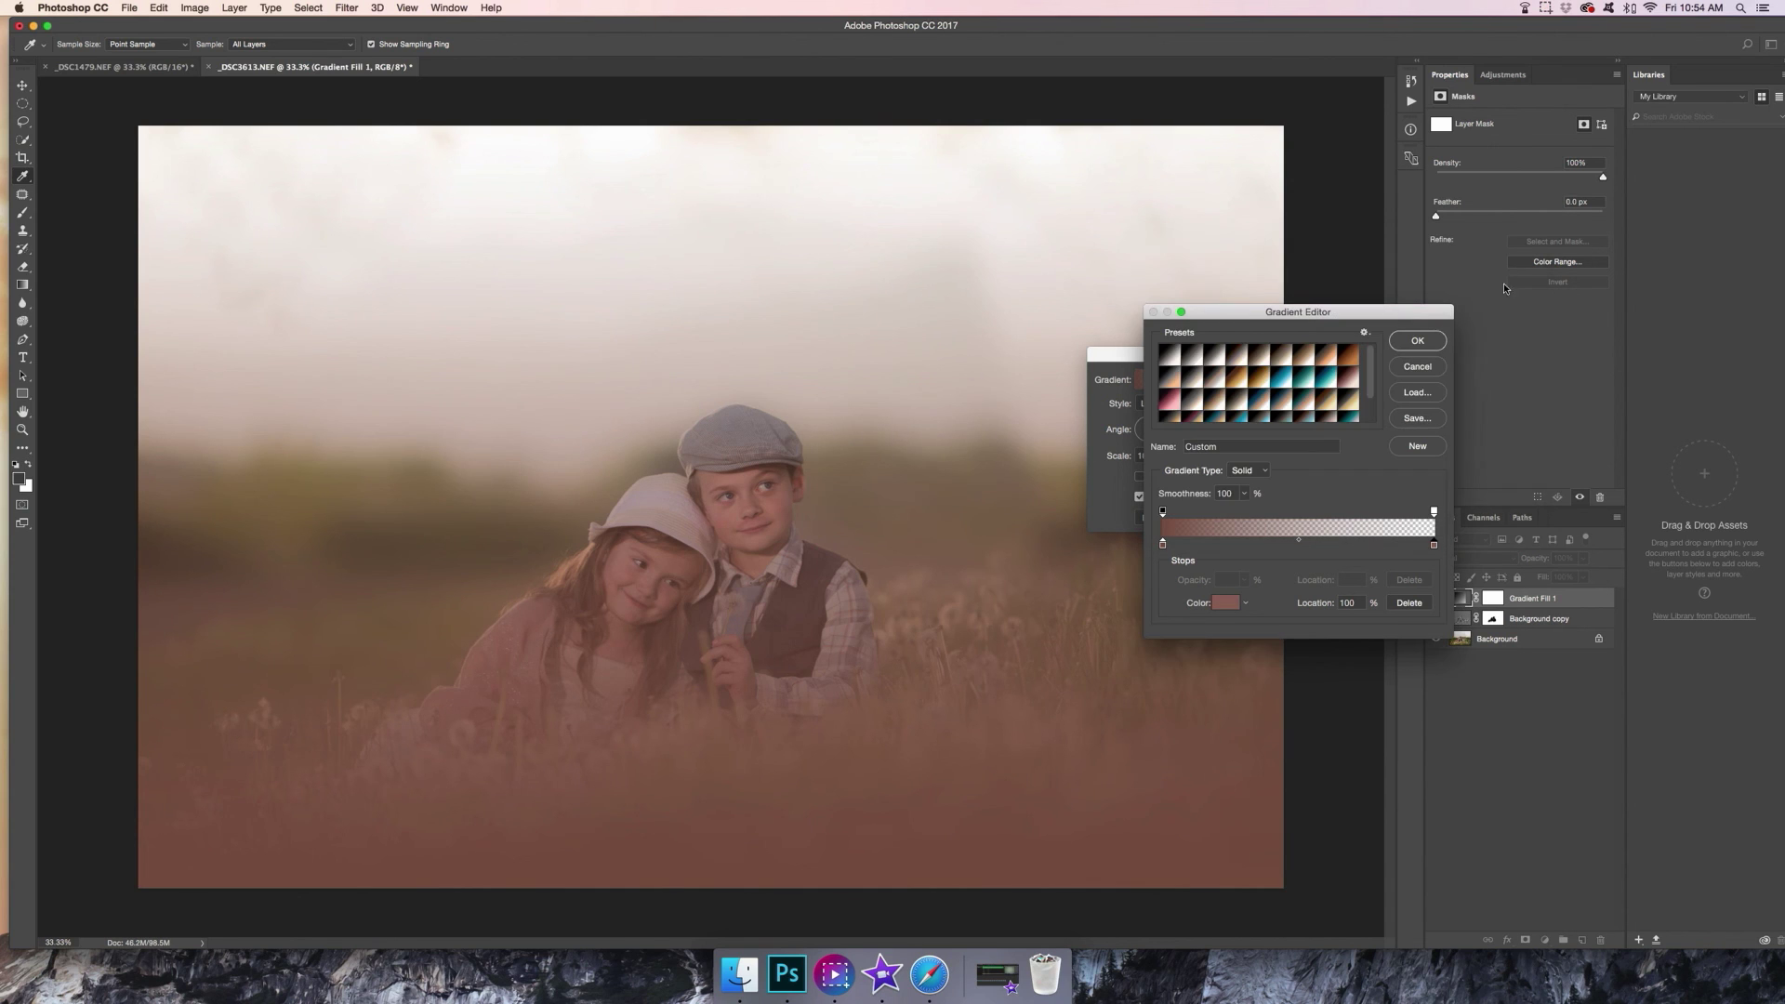
left_click(1419, 343)
left_click(1275, 378)
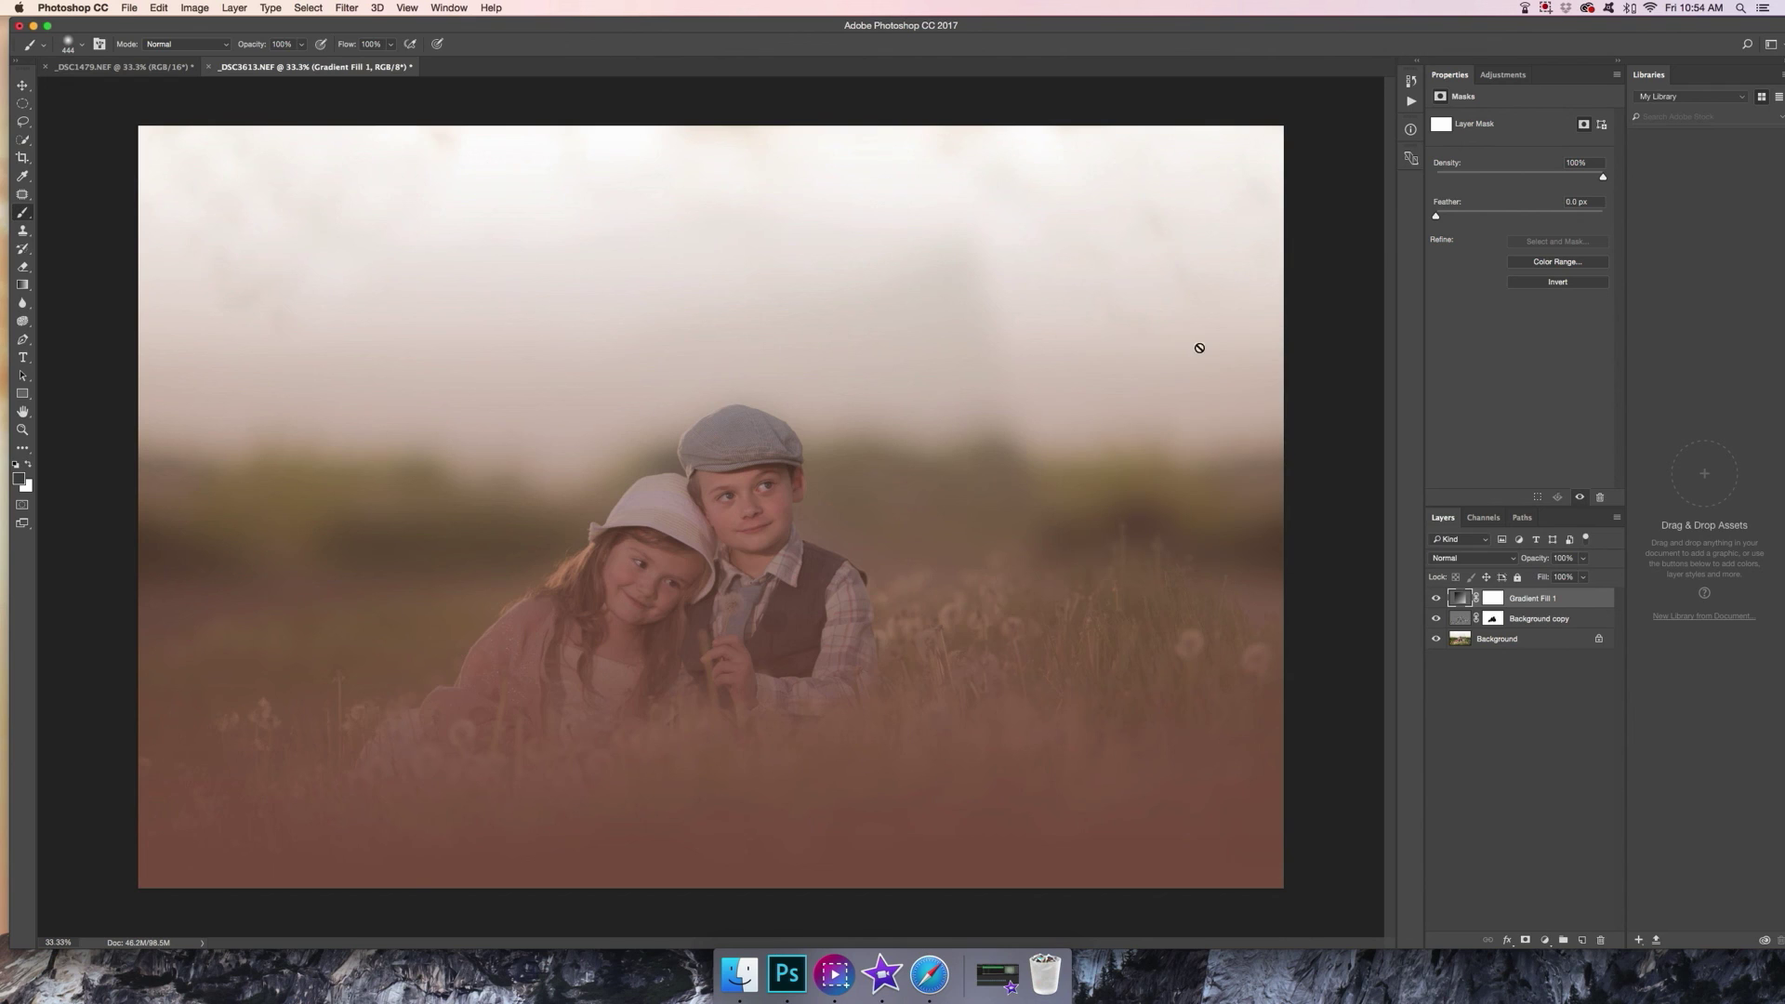
Reopen the gradient fill's settings and reposition the gradient slightly upward over the photo
double_click(1460, 599)
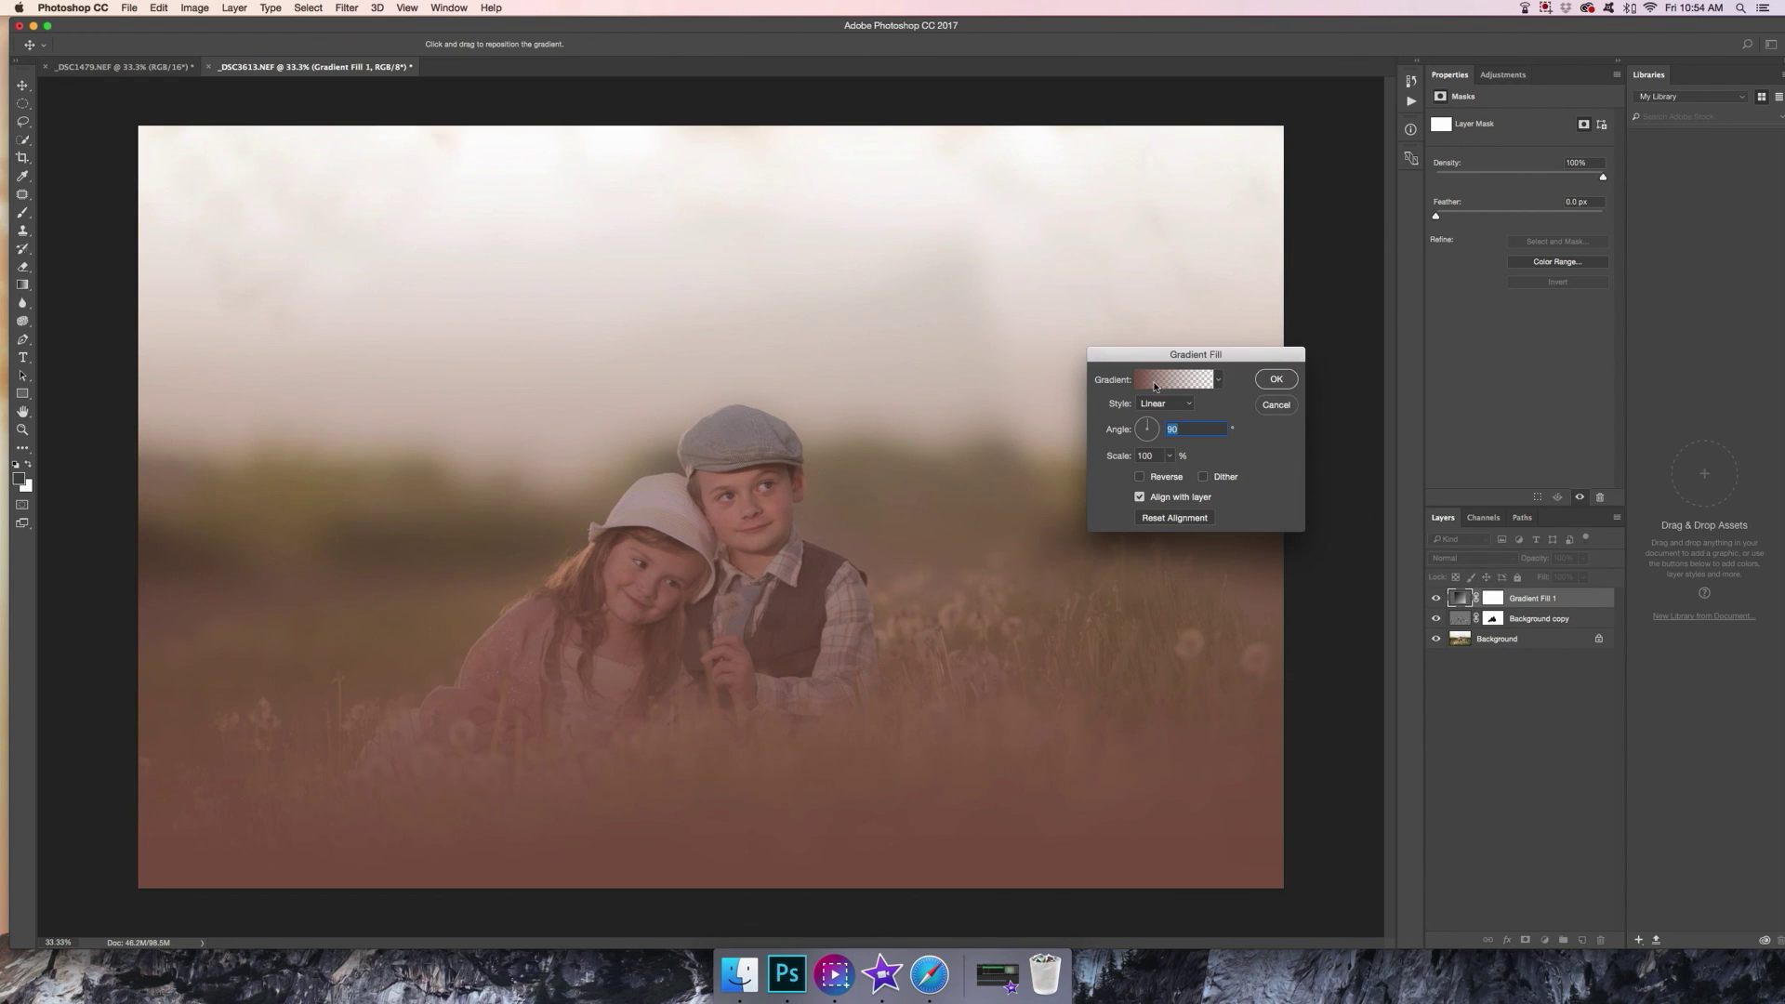
left_click_drag(762, 607, 805, 593)
left_click(1278, 380)
key("b")
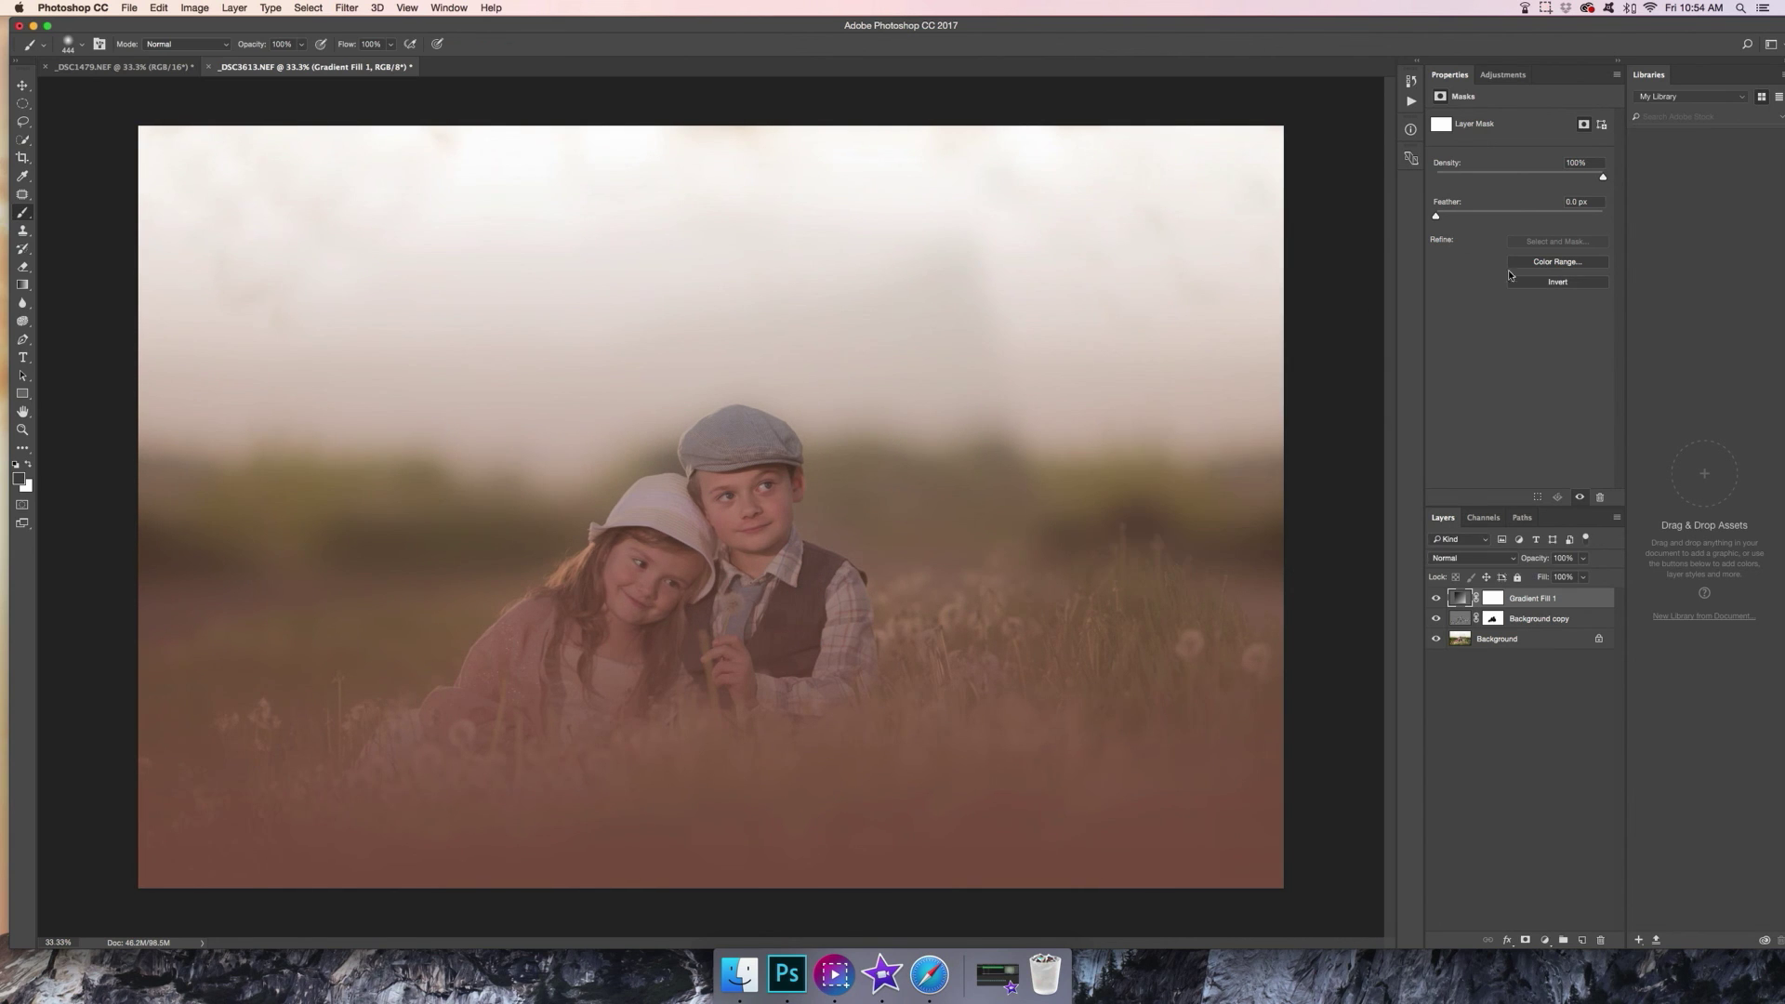
double_click(1460, 598)
left_click(1271, 382)
double_click(1460, 599)
left_click(1277, 379)
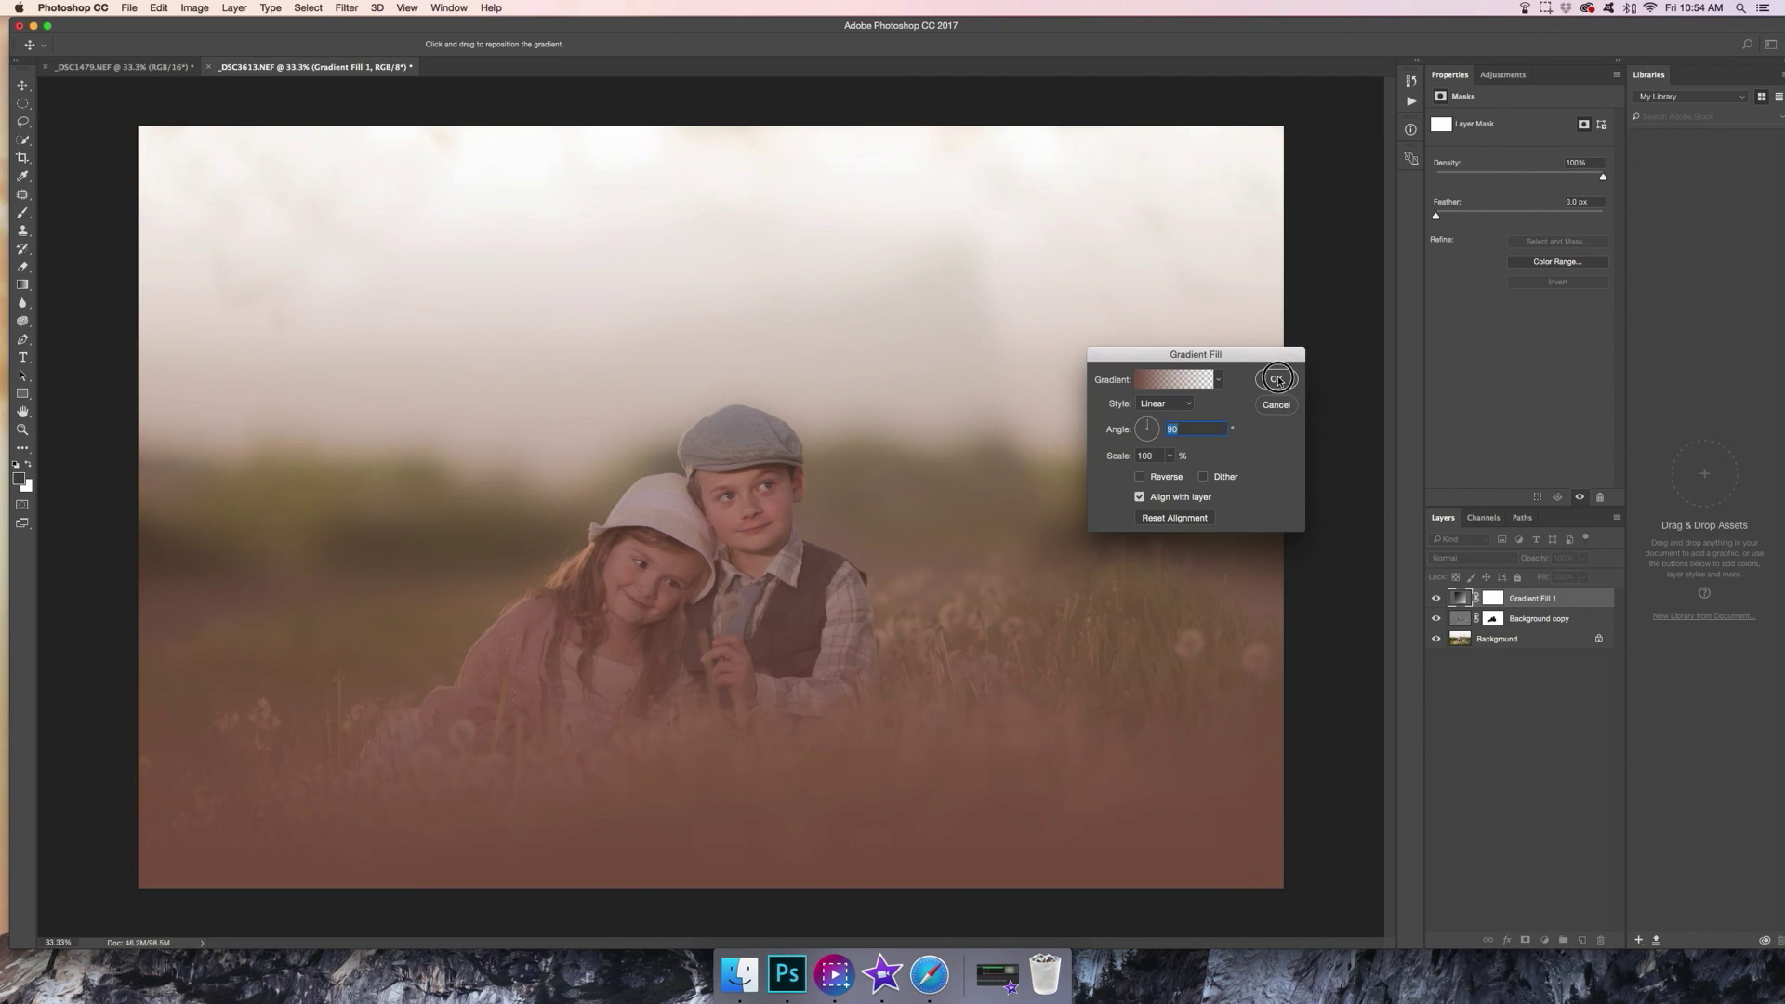
double_click(1460, 600)
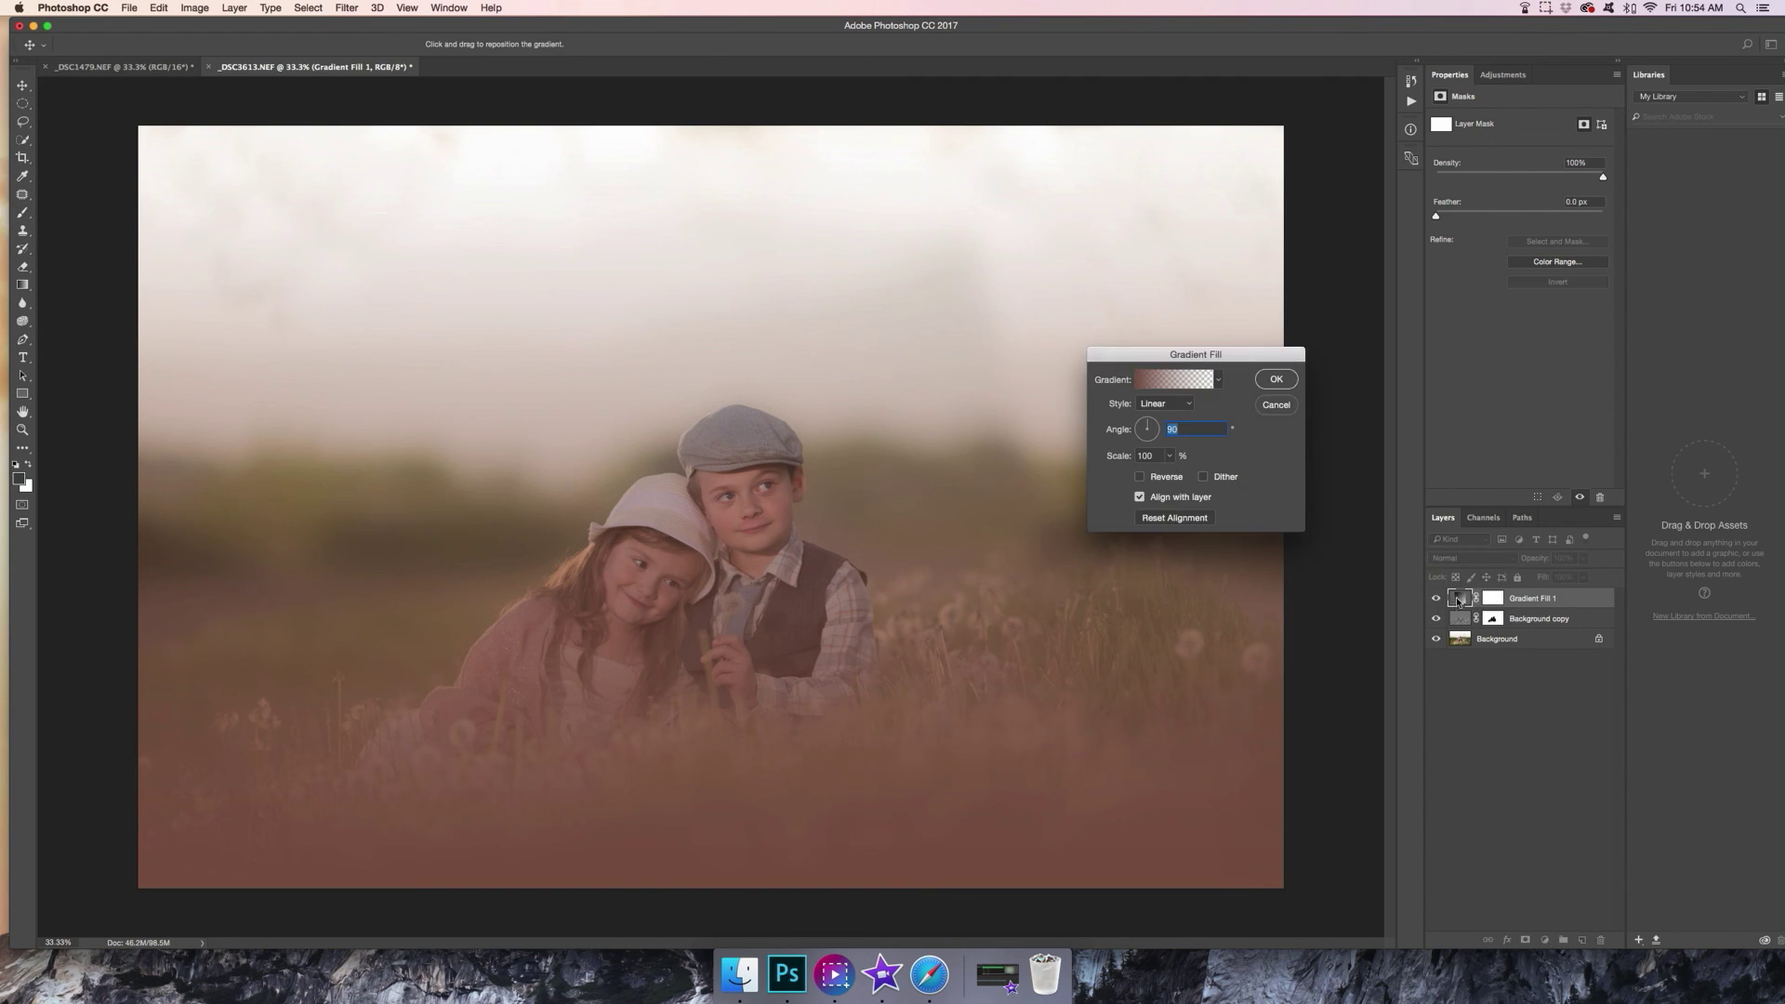
left_click(1277, 379)
Paint black on the gradient fill's mask with a greatly enlarged soft brush to clear the colour from the two children
left_click(1494, 599)
key("d")
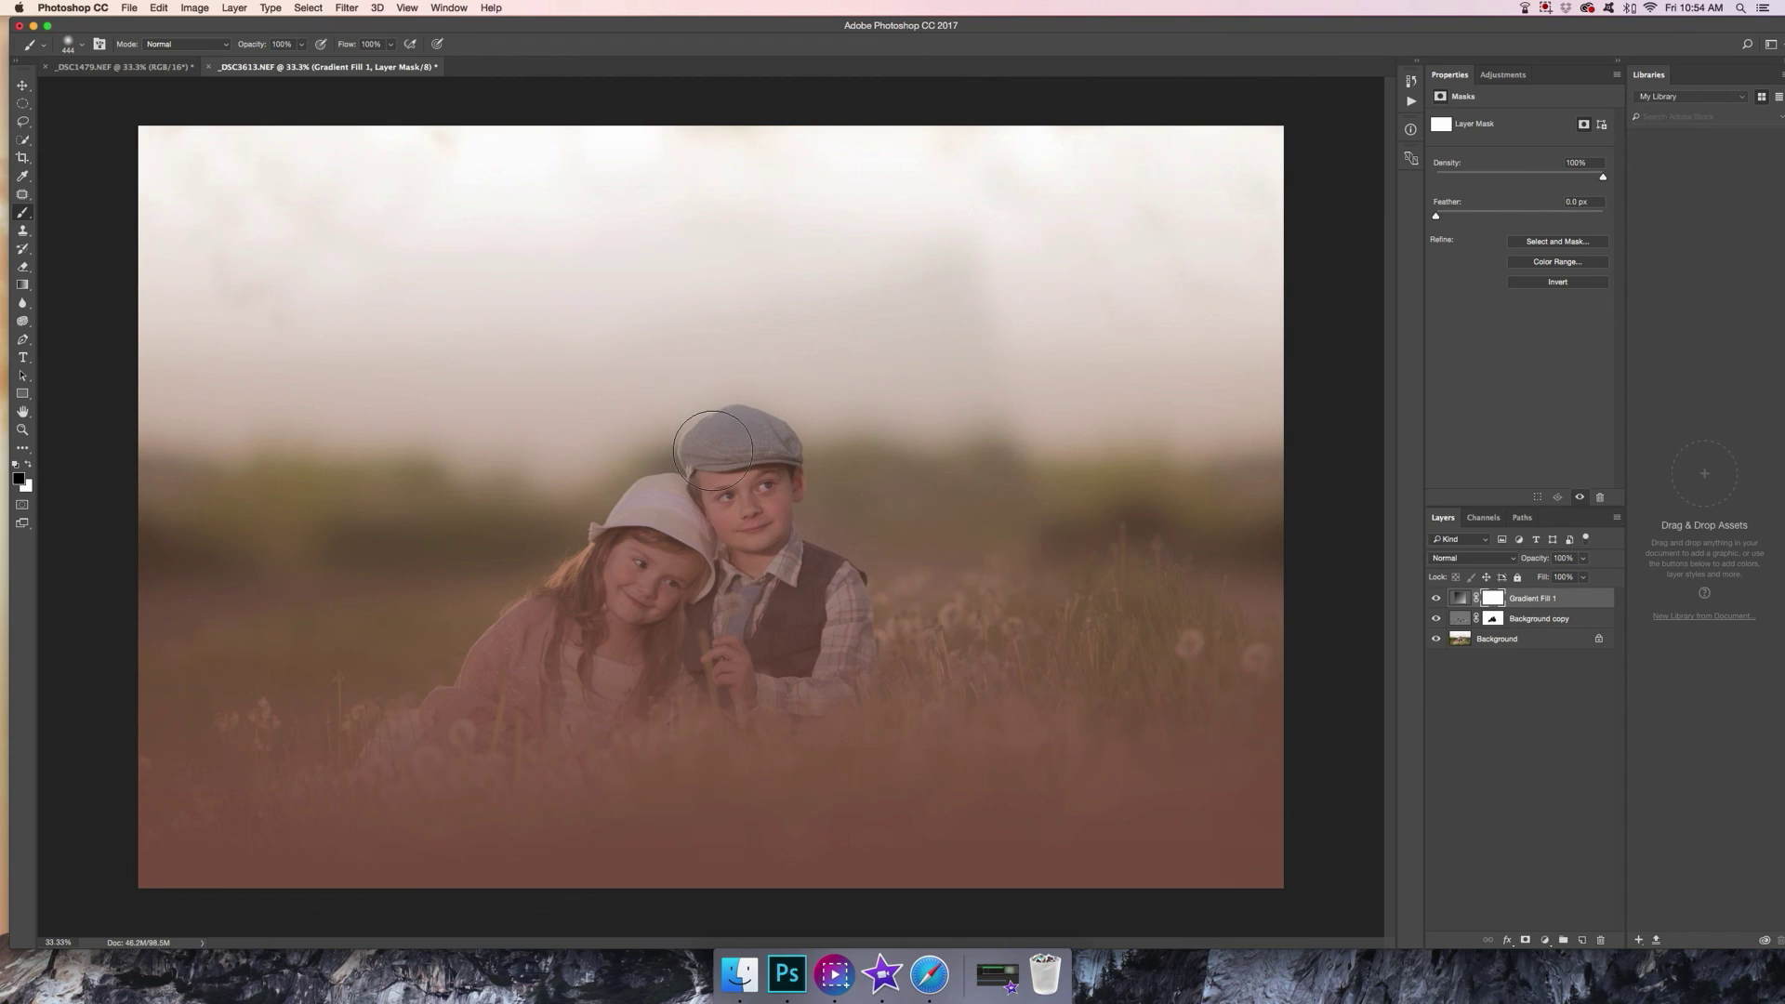
right_click(768, 456)
left_click_drag(861, 483, 871, 483)
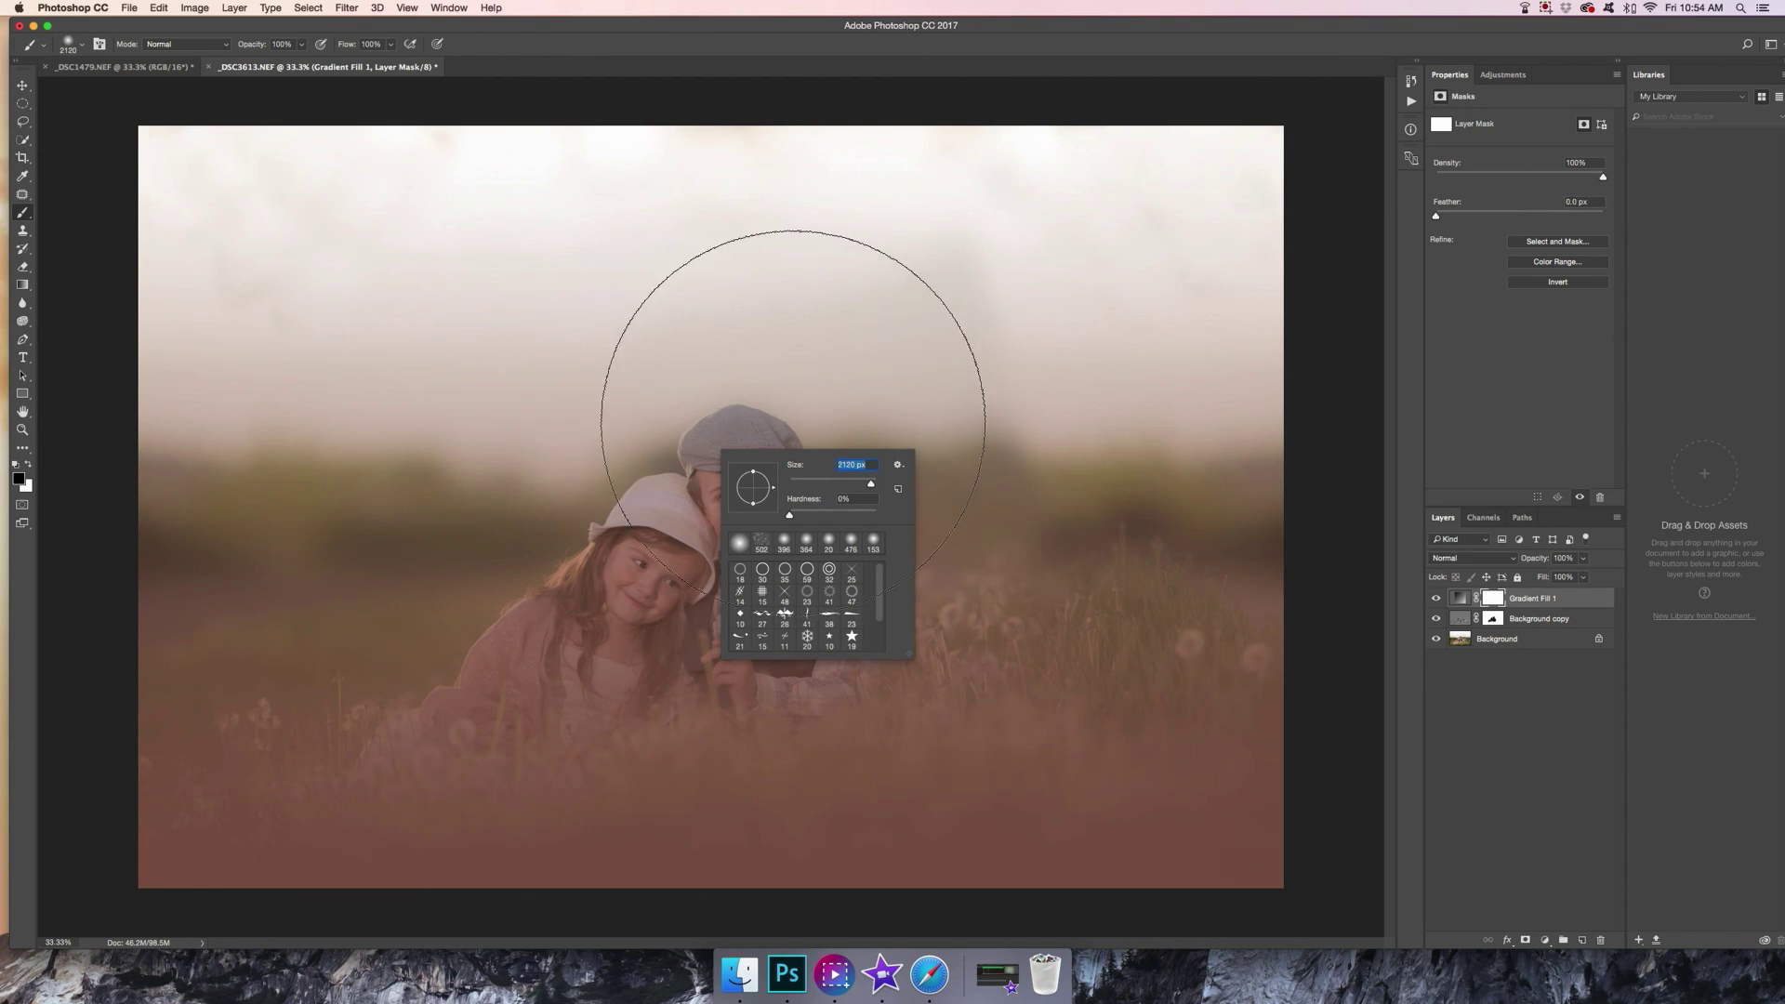
key("Return")
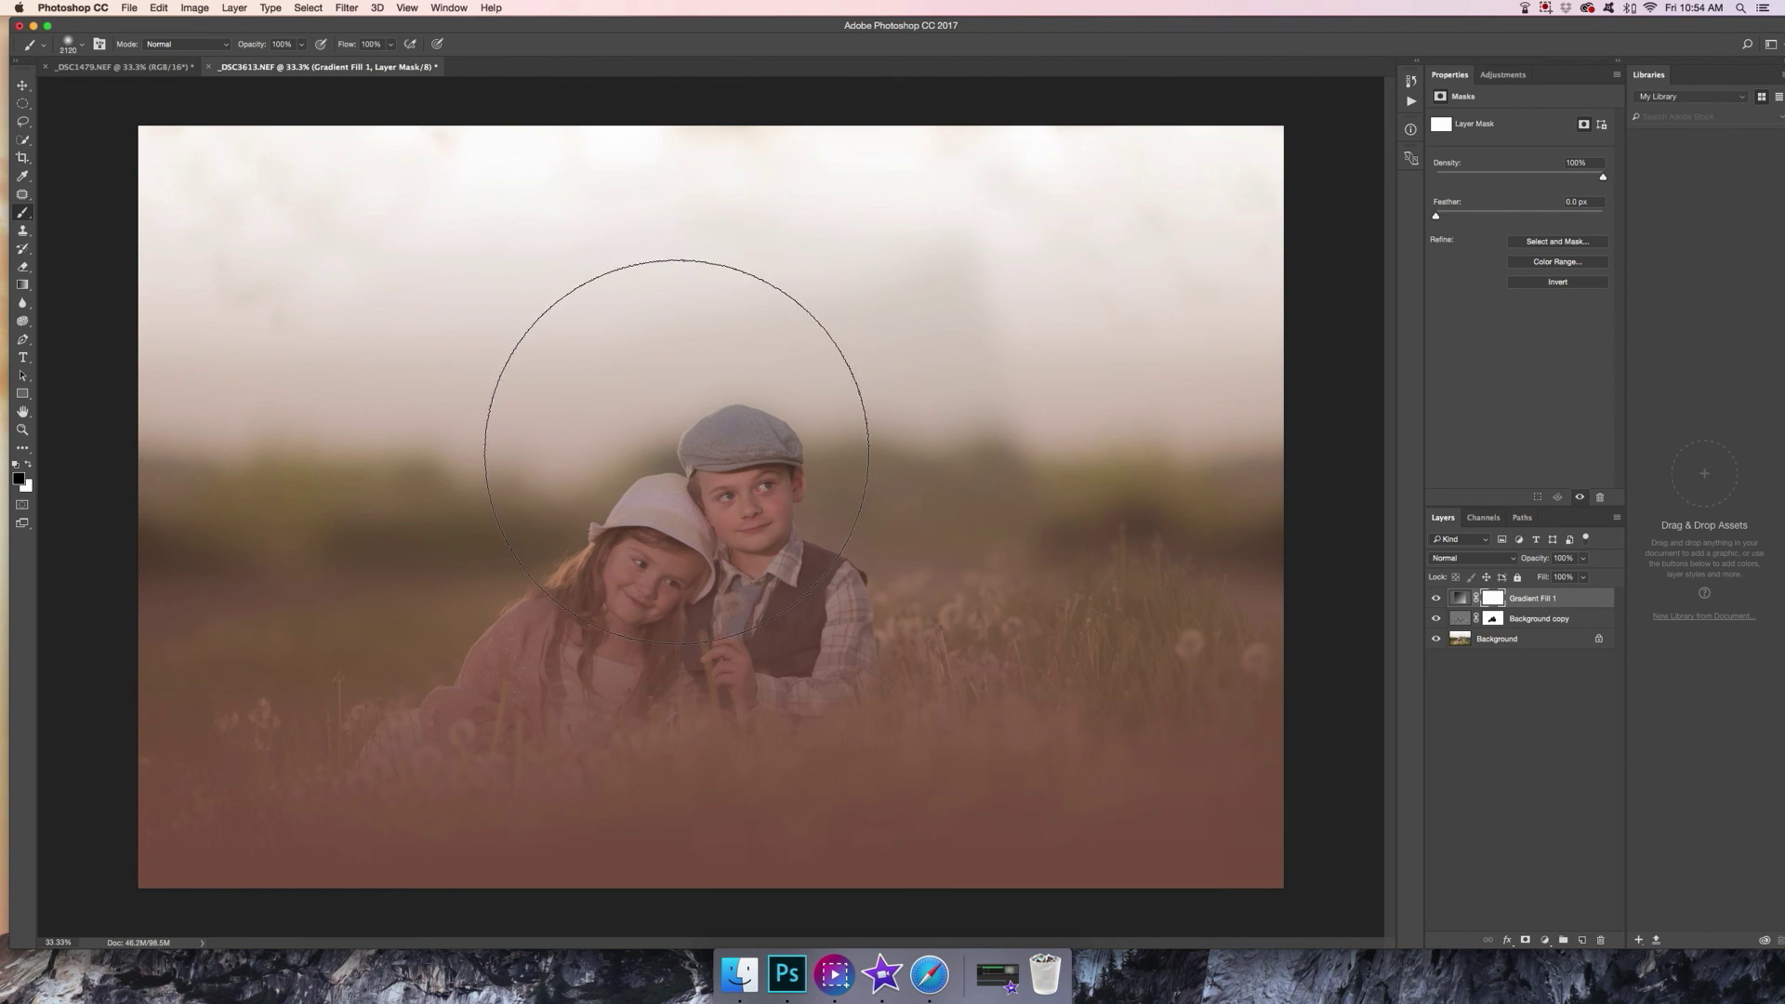
left_click(669, 544)
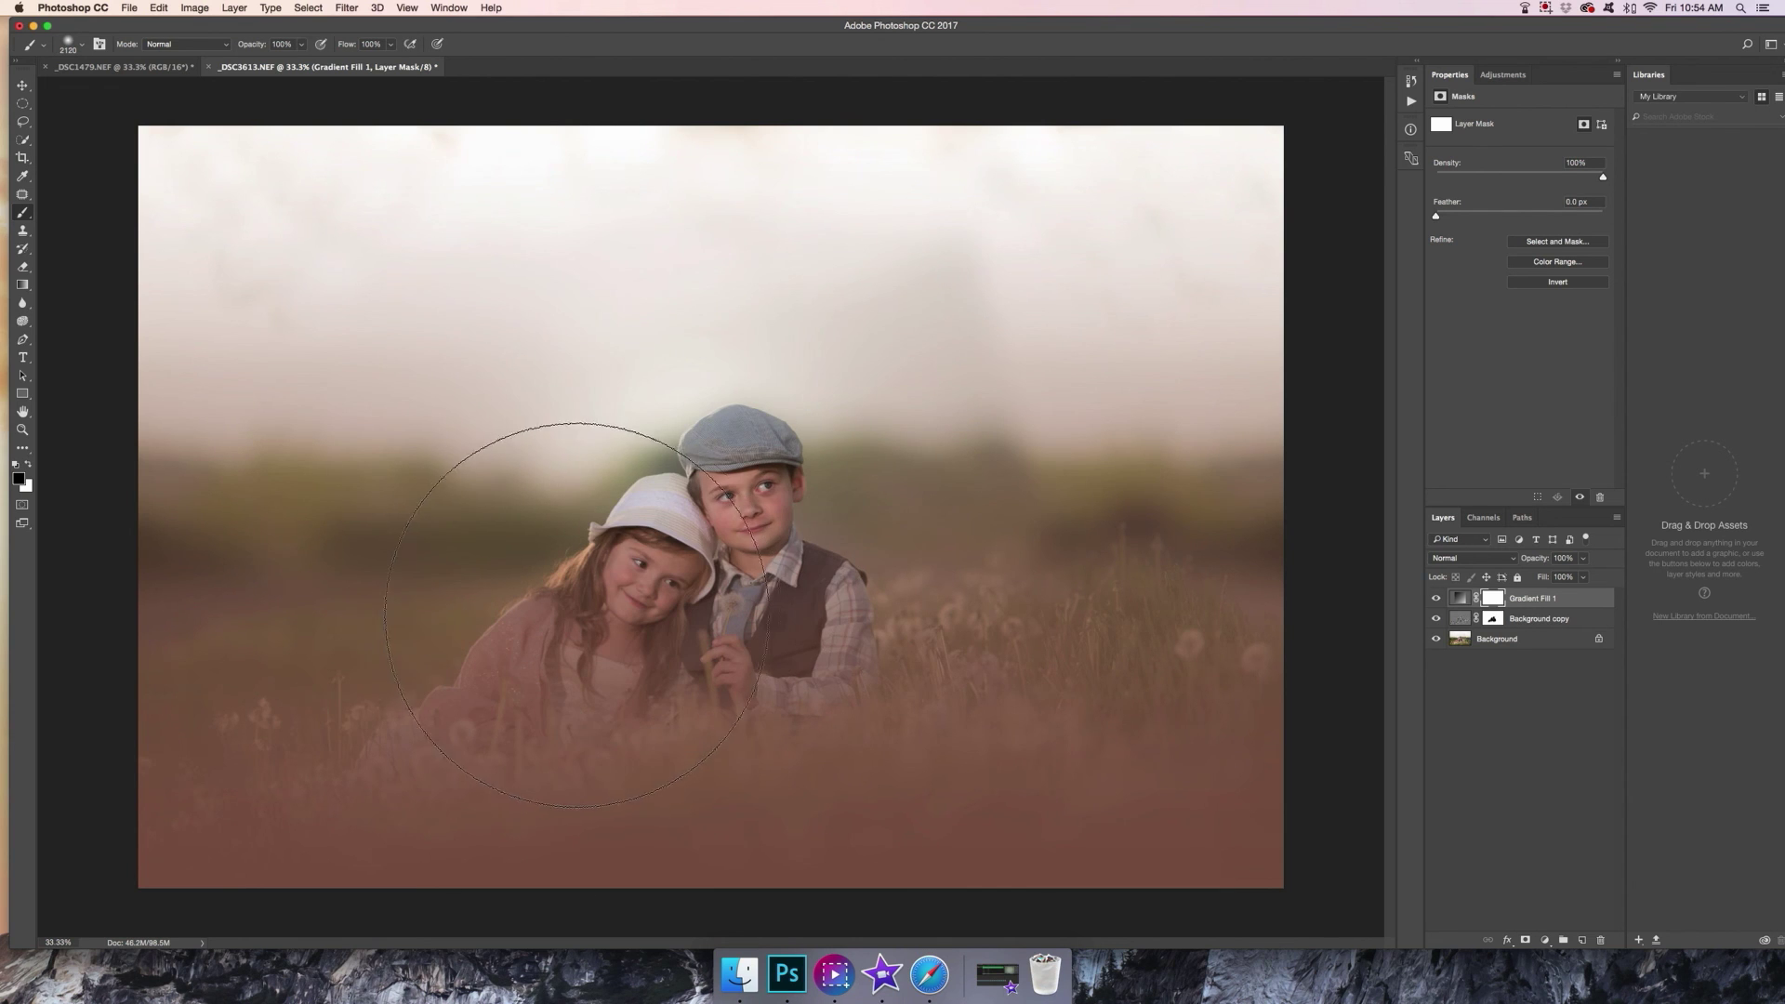
mouse_move(733, 614)
left_mouse_down()
mouse_move(765, 566)
mouse_move(753, 526)
left_mouse_up()
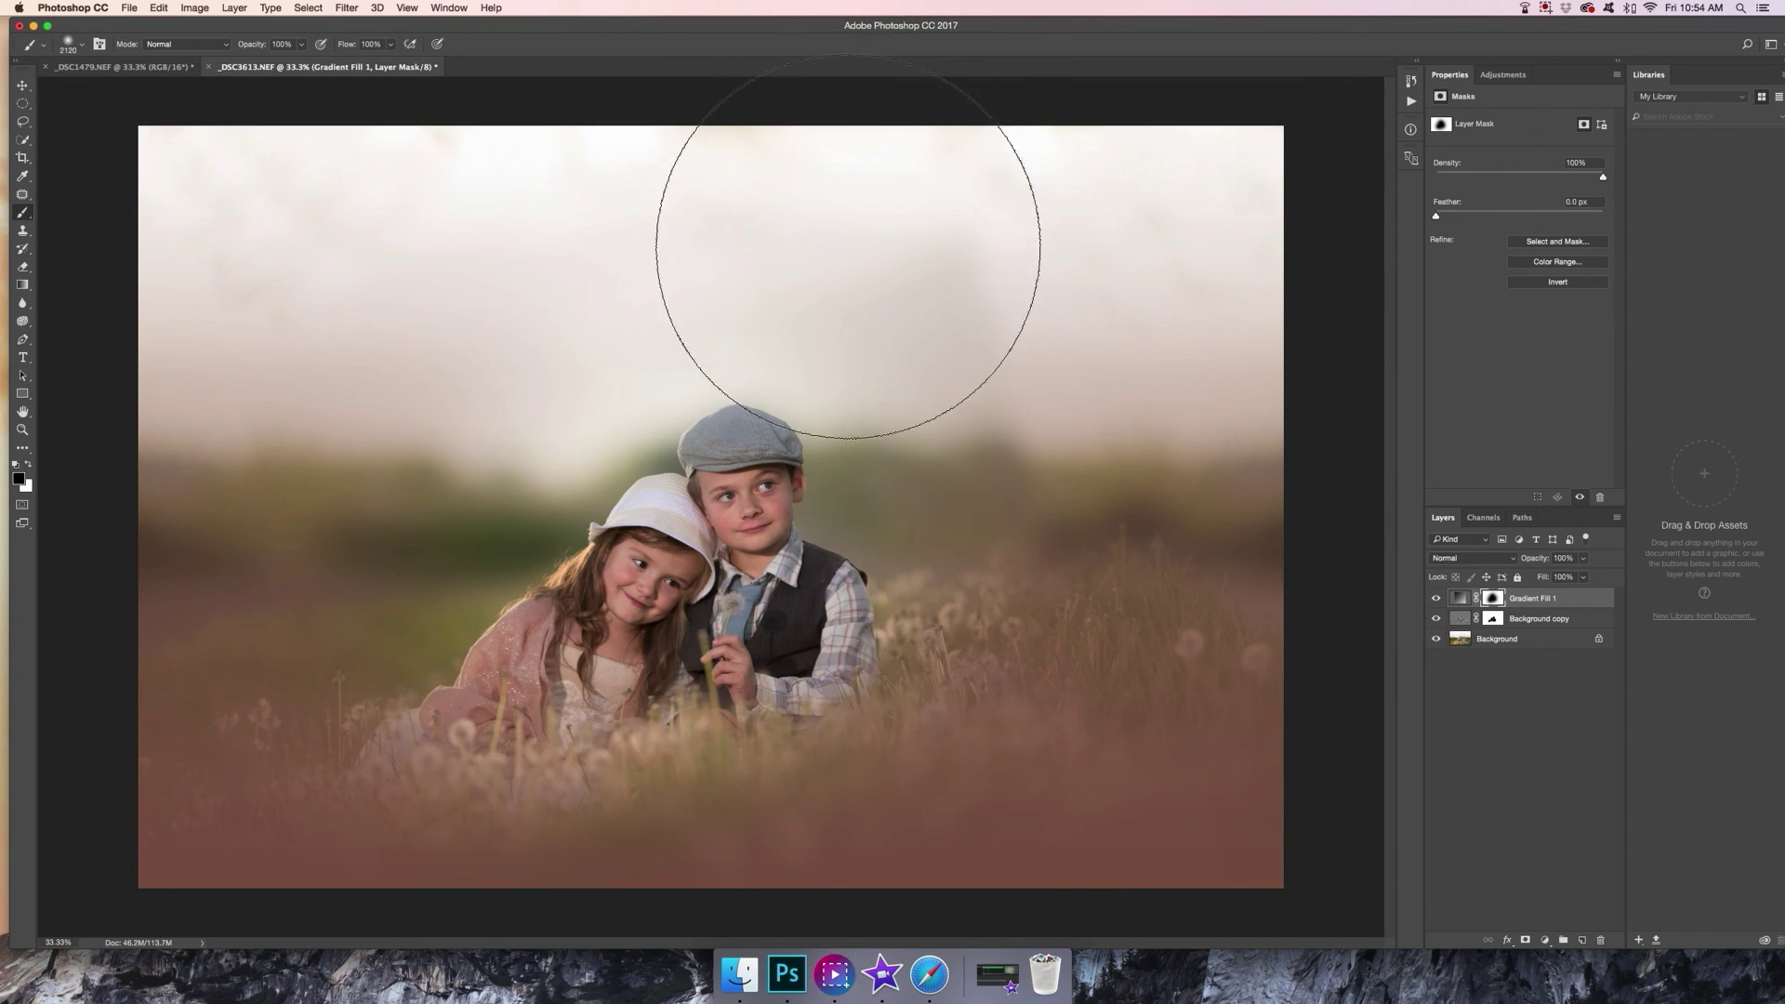
Lower the gradient fill layer's opacity to 65% and compare the photo with and without it
left_click(1583, 559)
left_click_drag(1581, 578, 1563, 578)
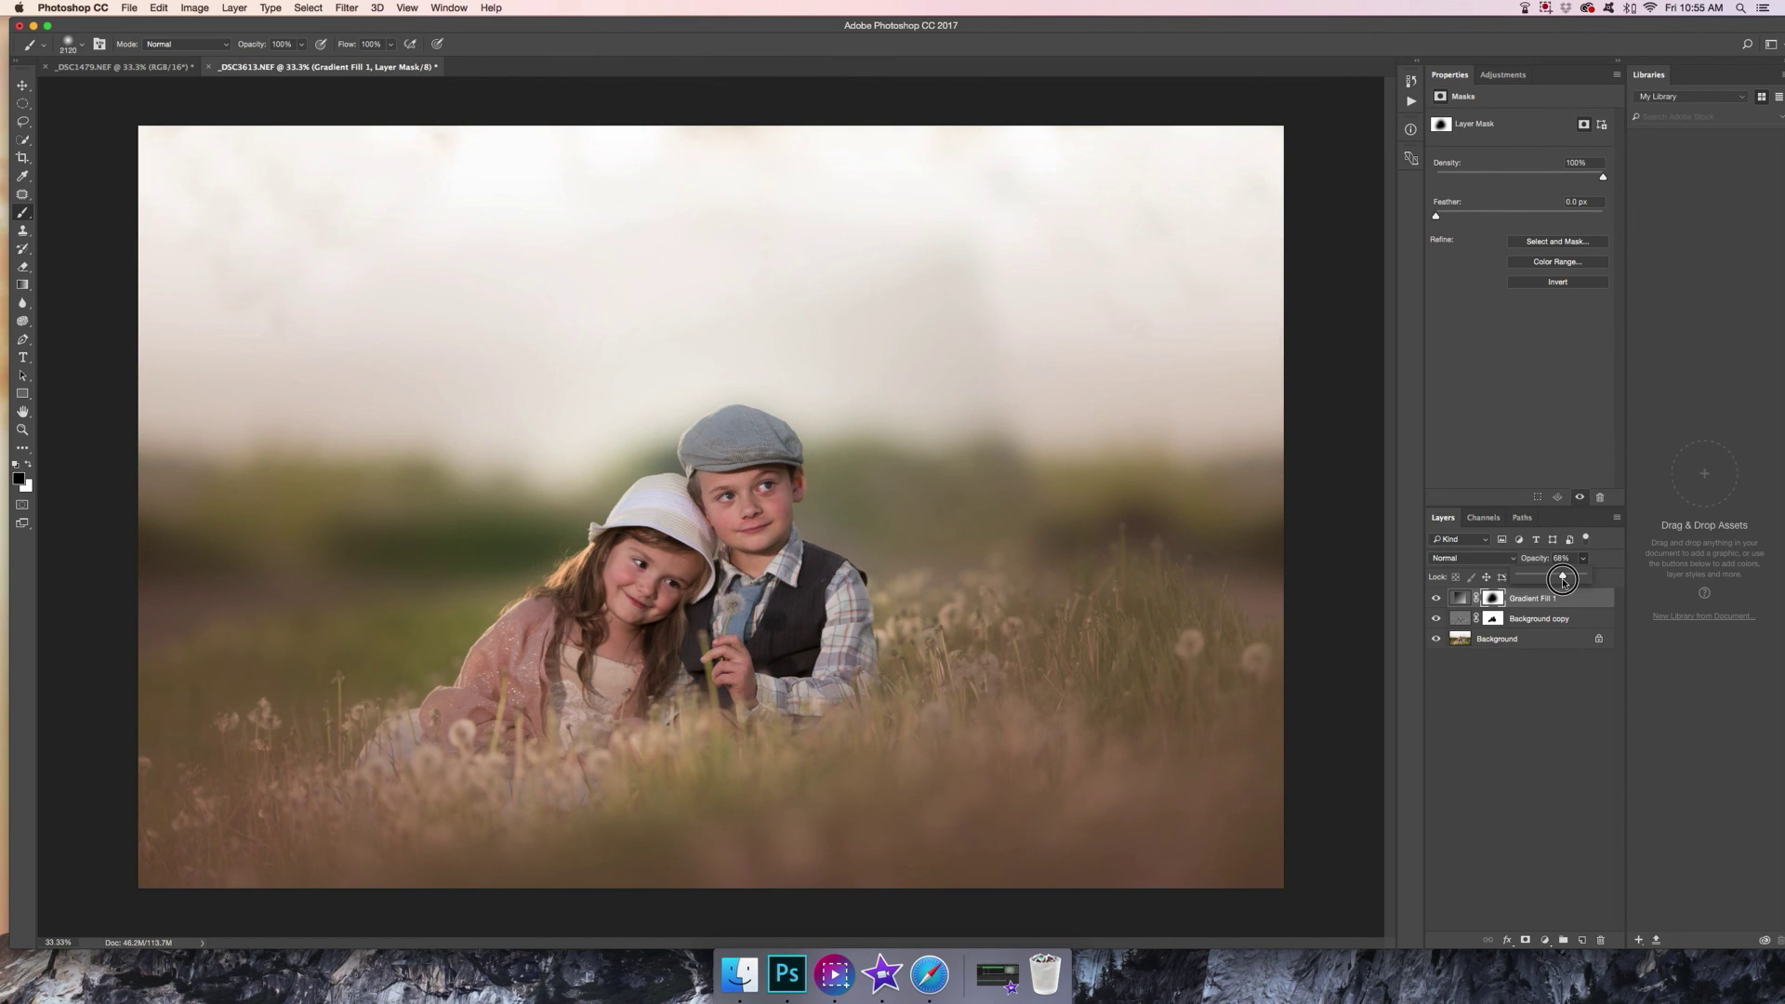
left_click_drag(1563, 578, 1561, 578)
left_click(1435, 600)
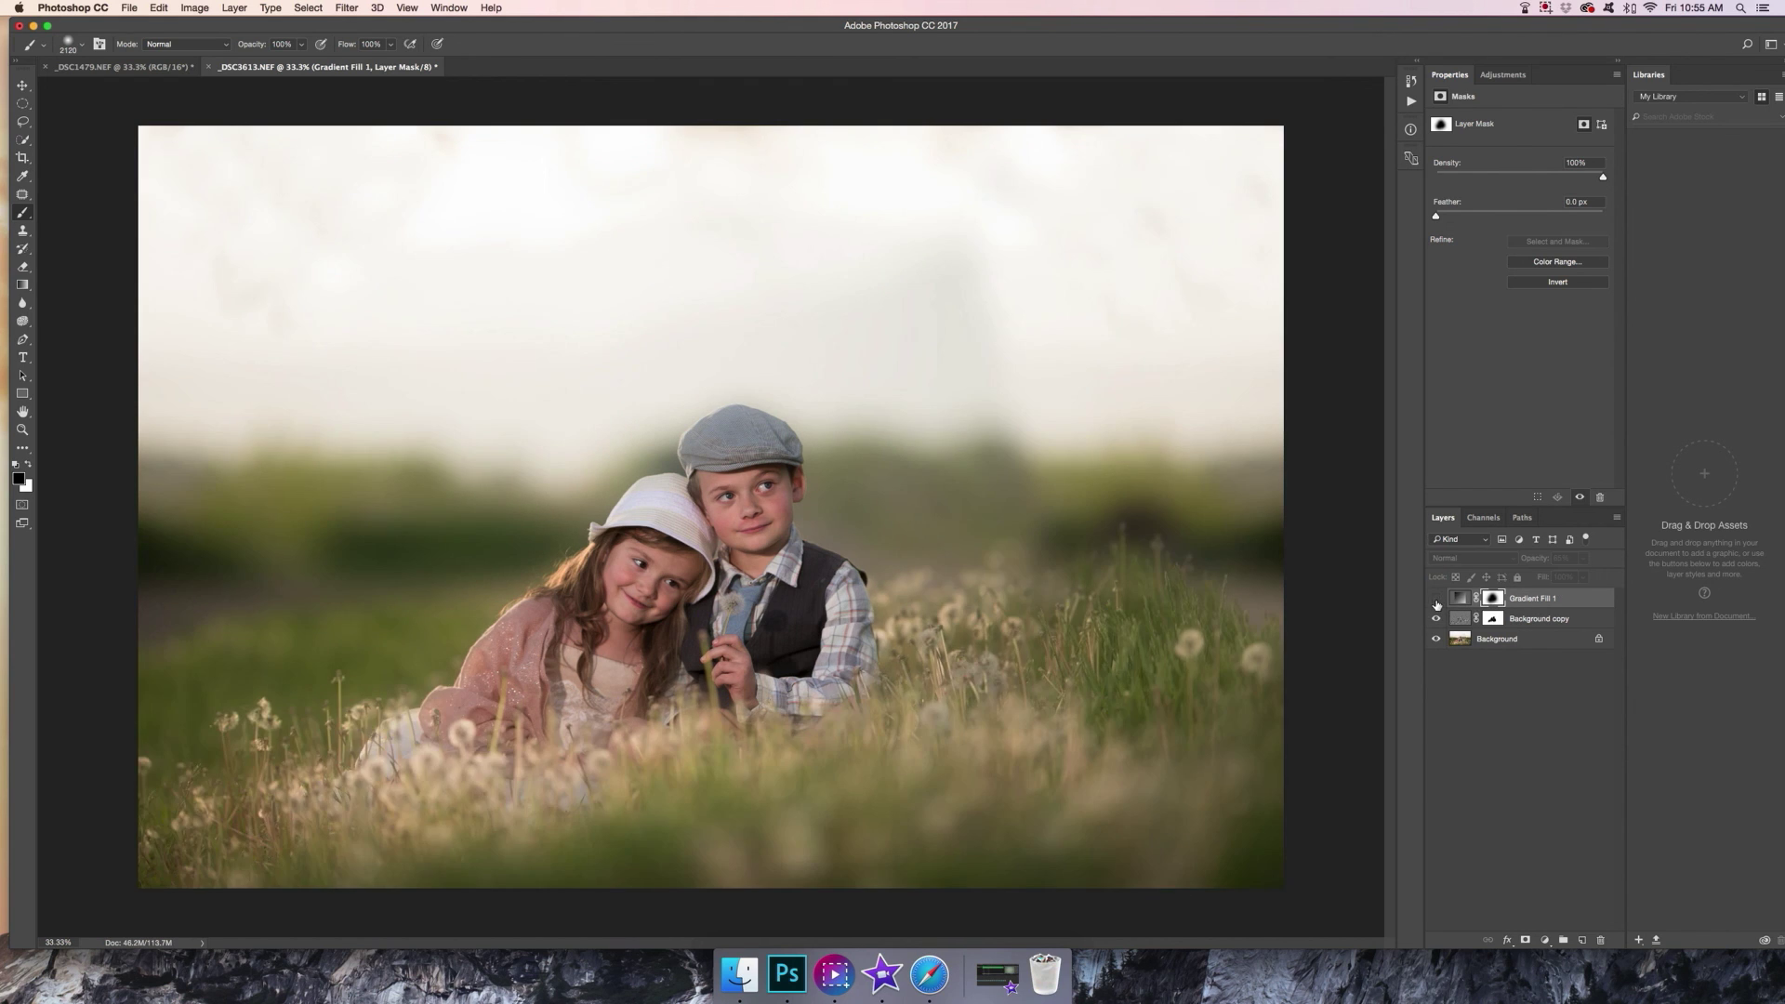
left_click(1435, 601)
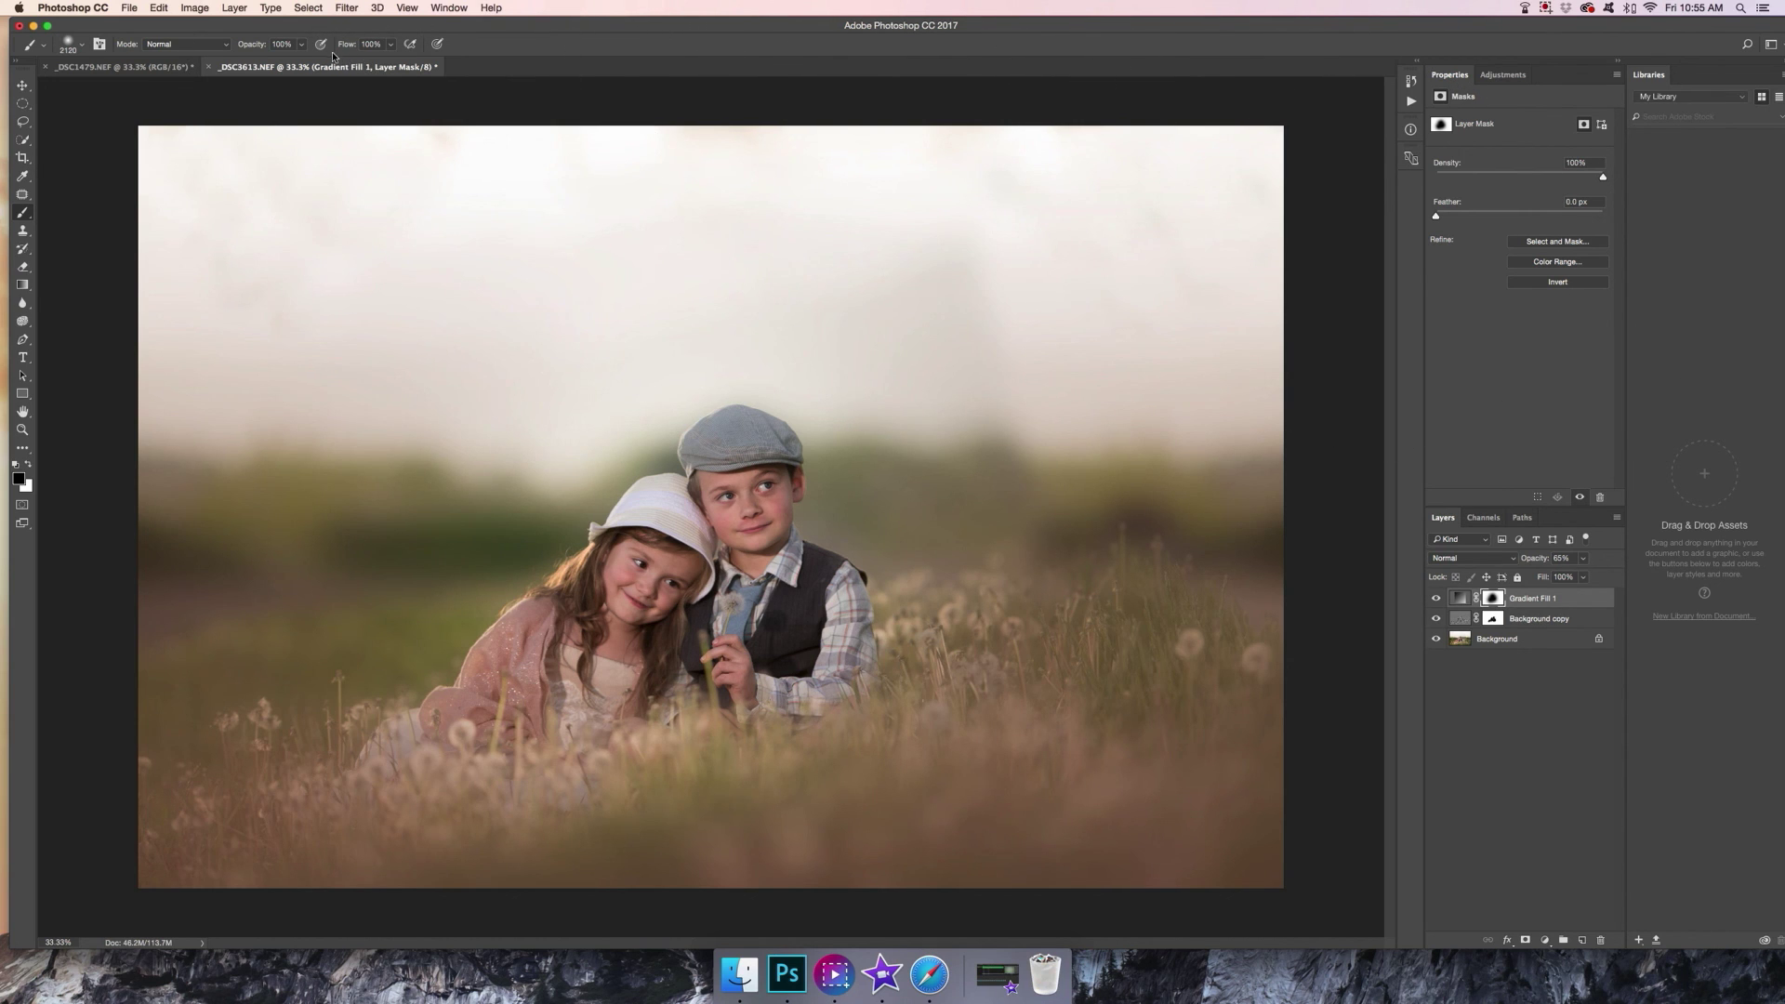
Create a new blank layer above the gradient fill layer
left_click(247, 11)
mouse_move(251, 21)
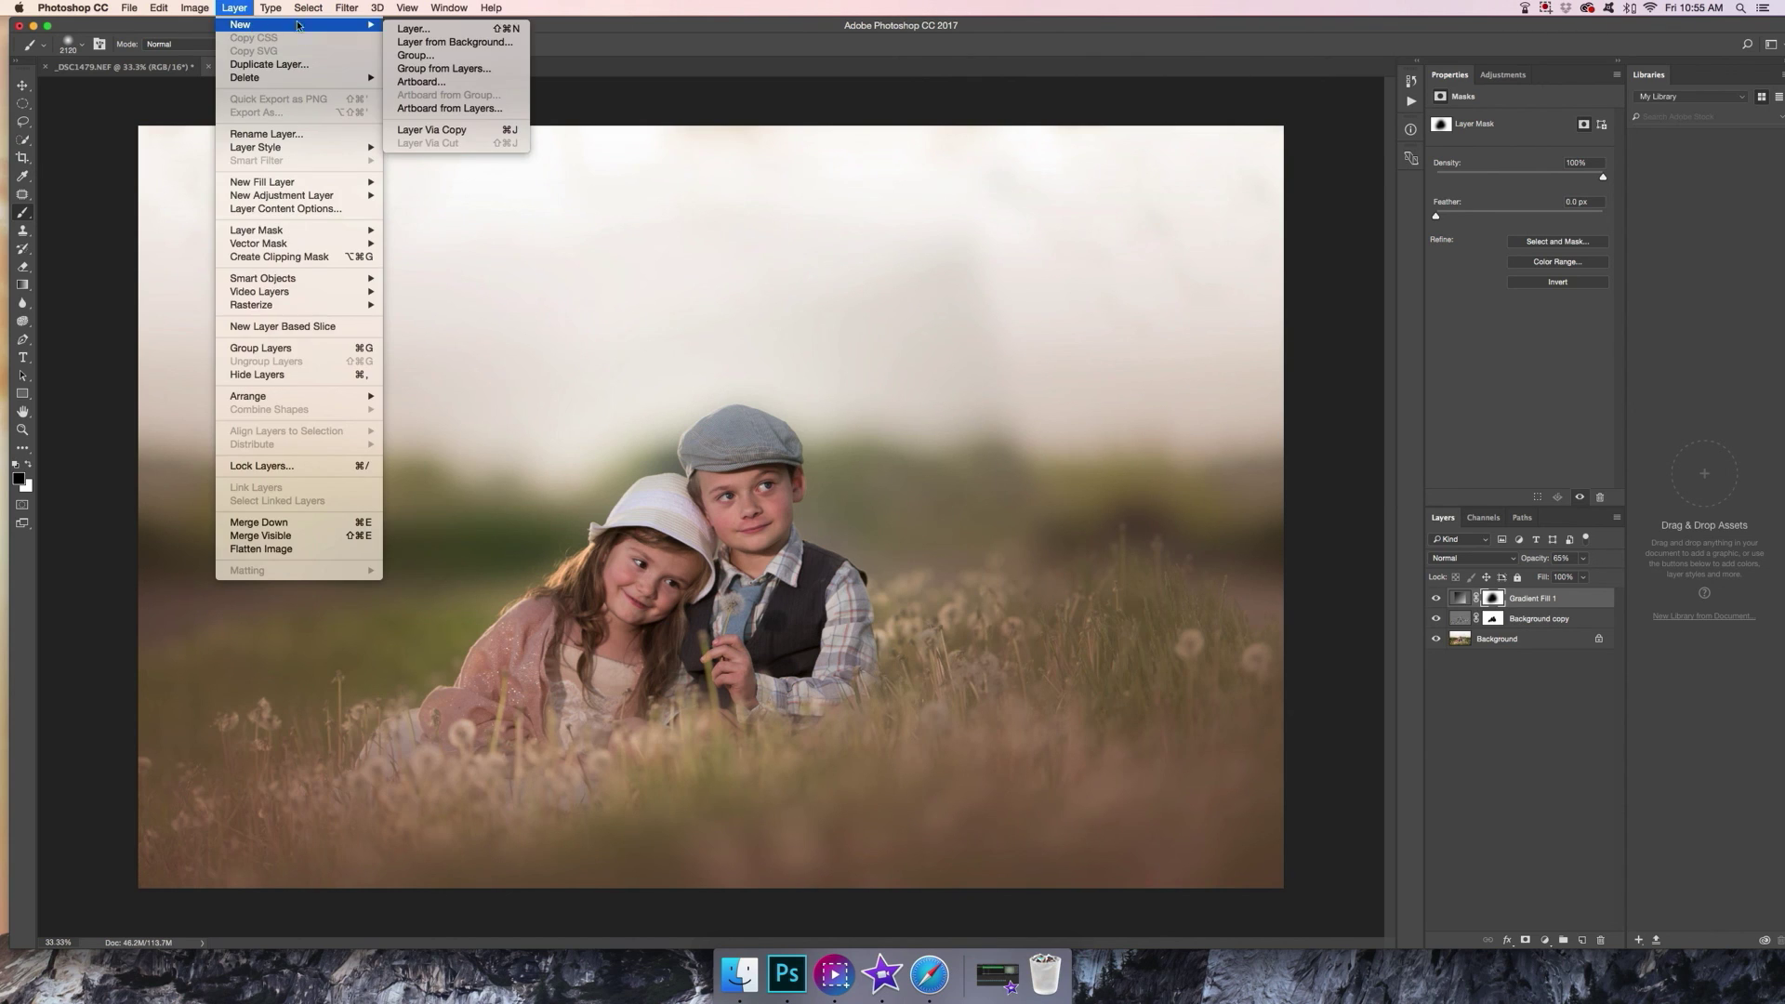
left_click(413, 22)
left_click(1263, 340)
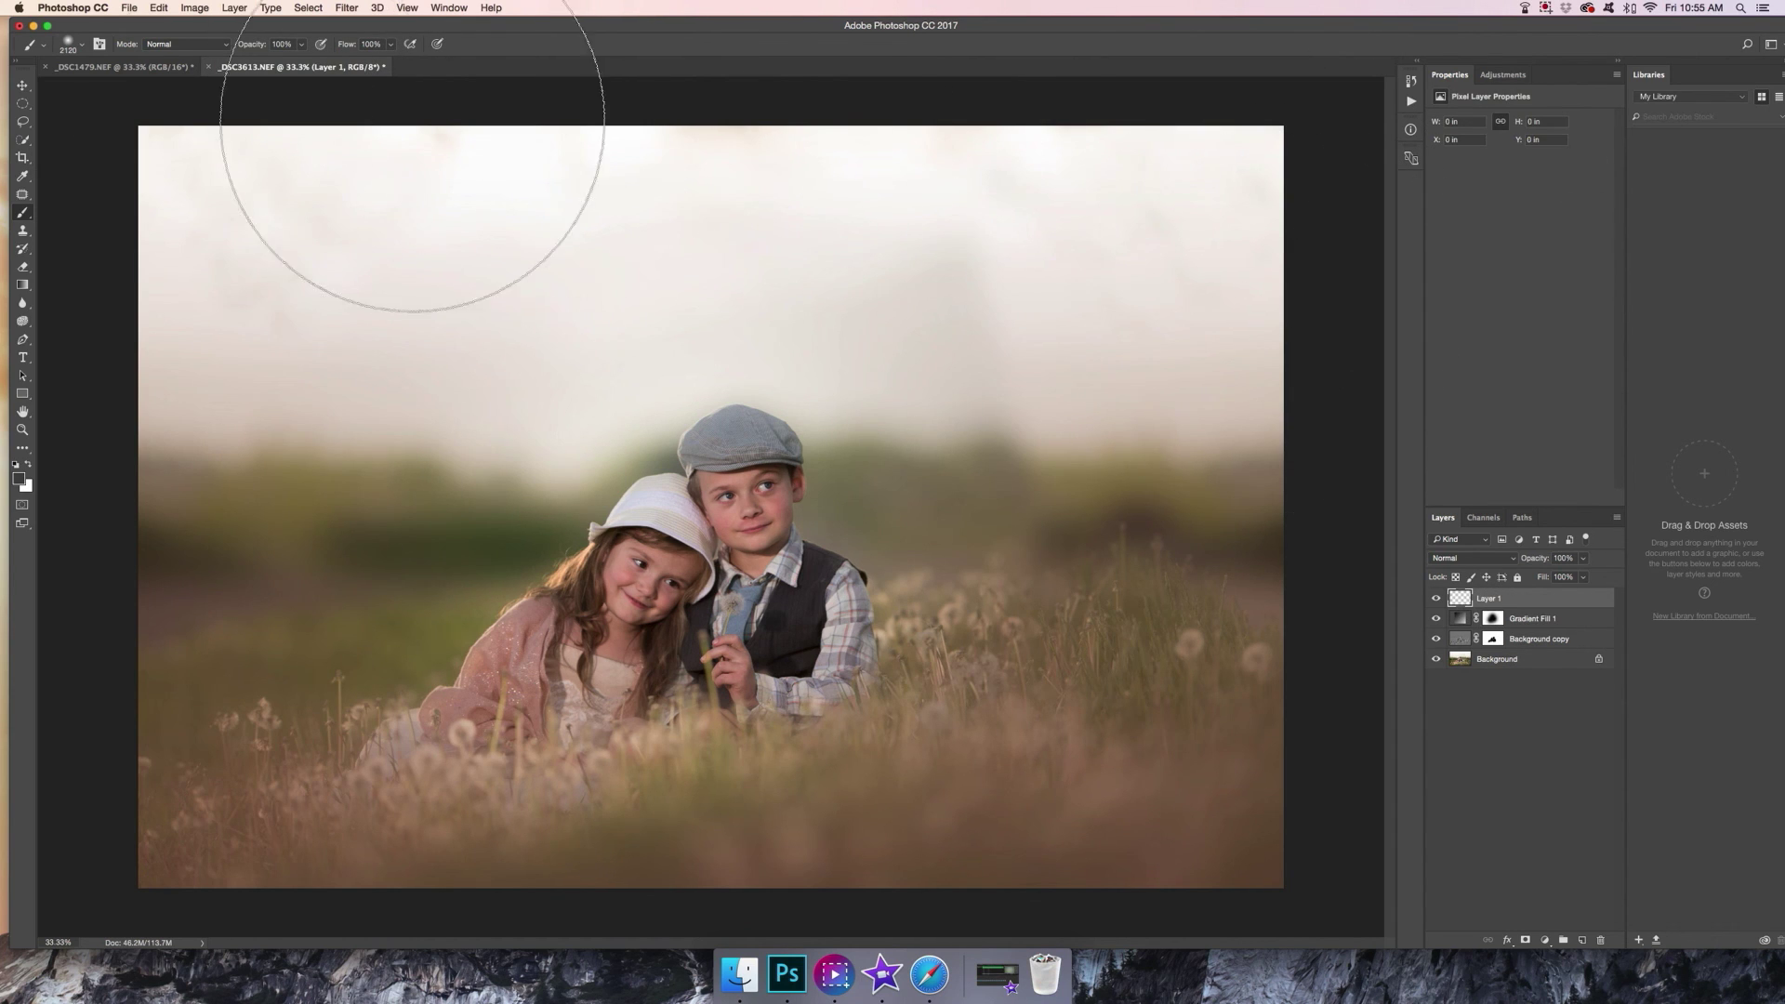
Select the full-width sky area with a rectangular marquee and feather the selection by about 184 px in Select and Mask, previewed as an overlay
left_click(22, 101)
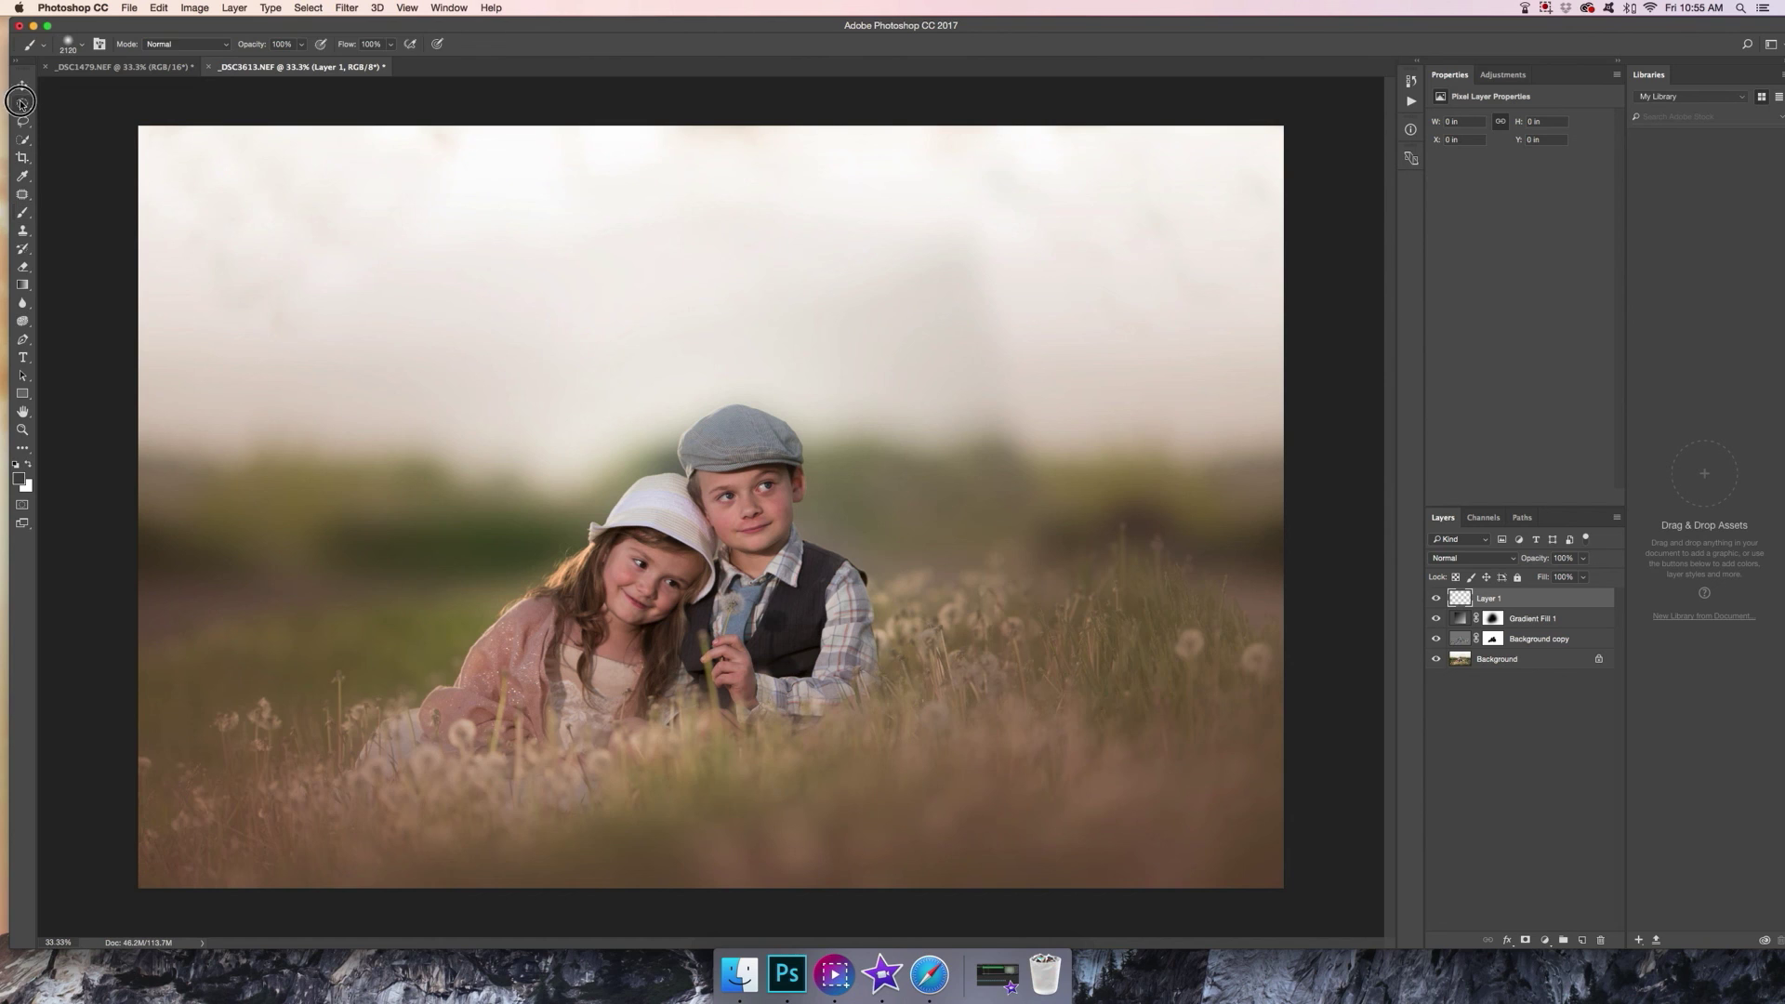
left_click_drag(20, 103, 1334, 462)
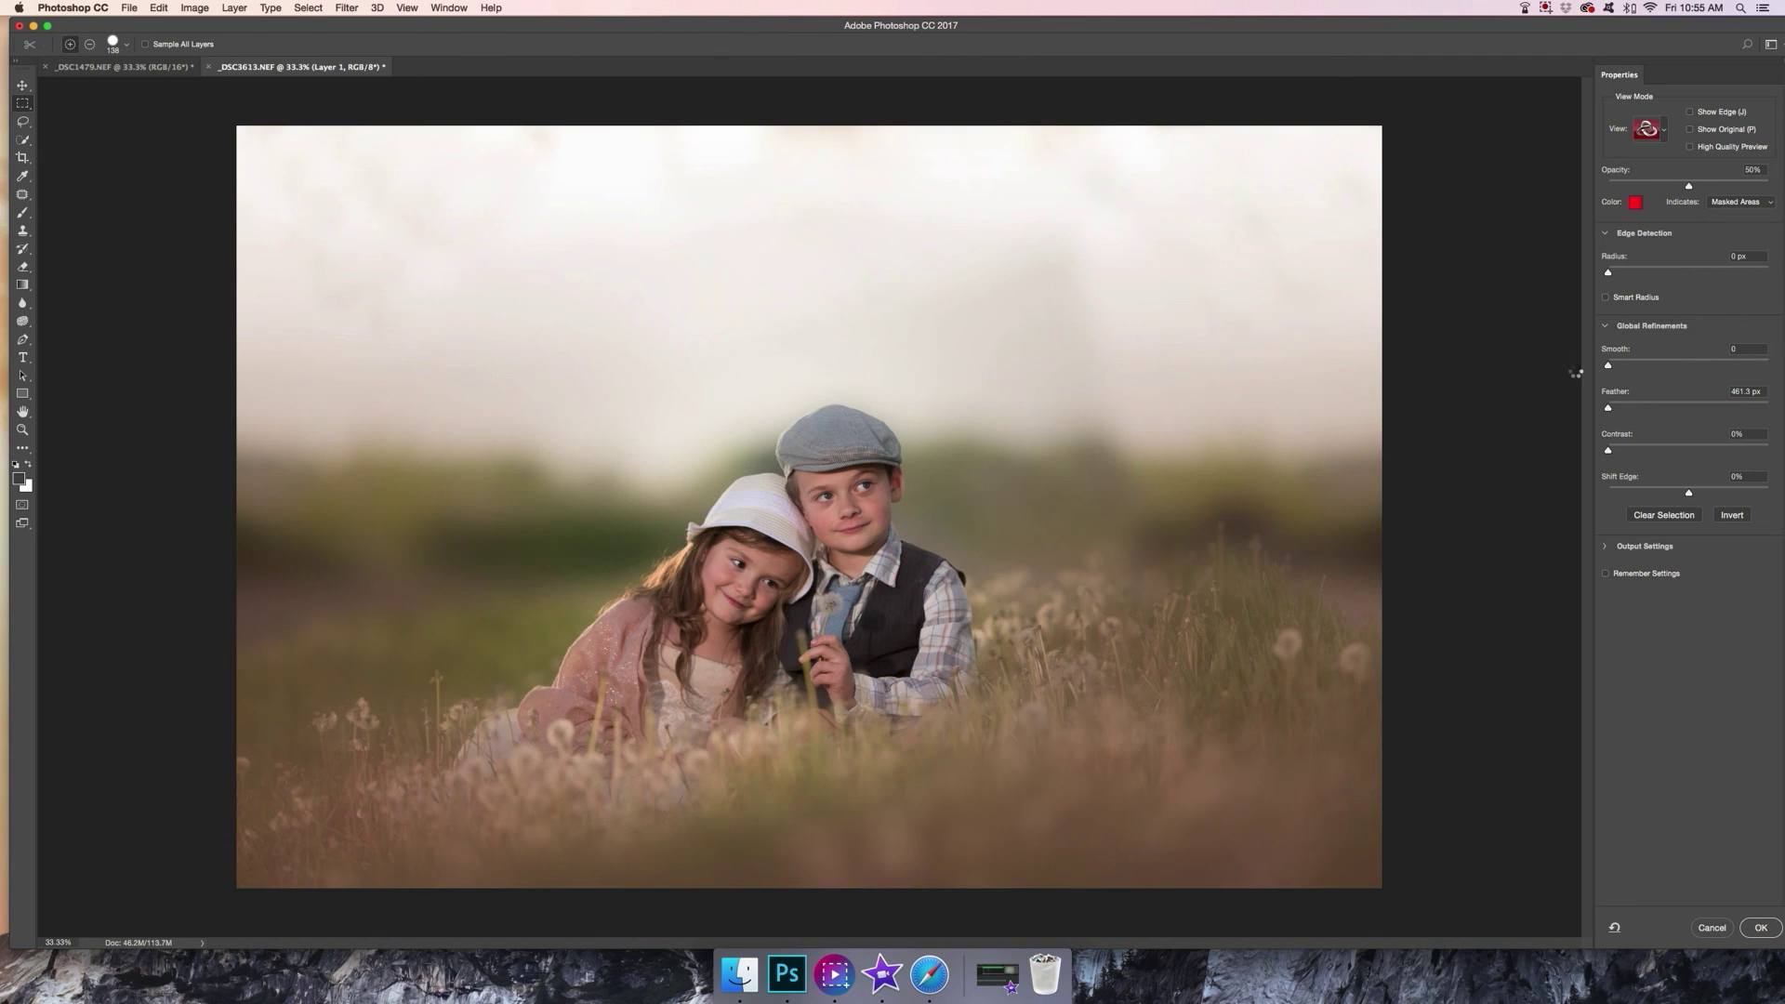
left_click(1665, 132)
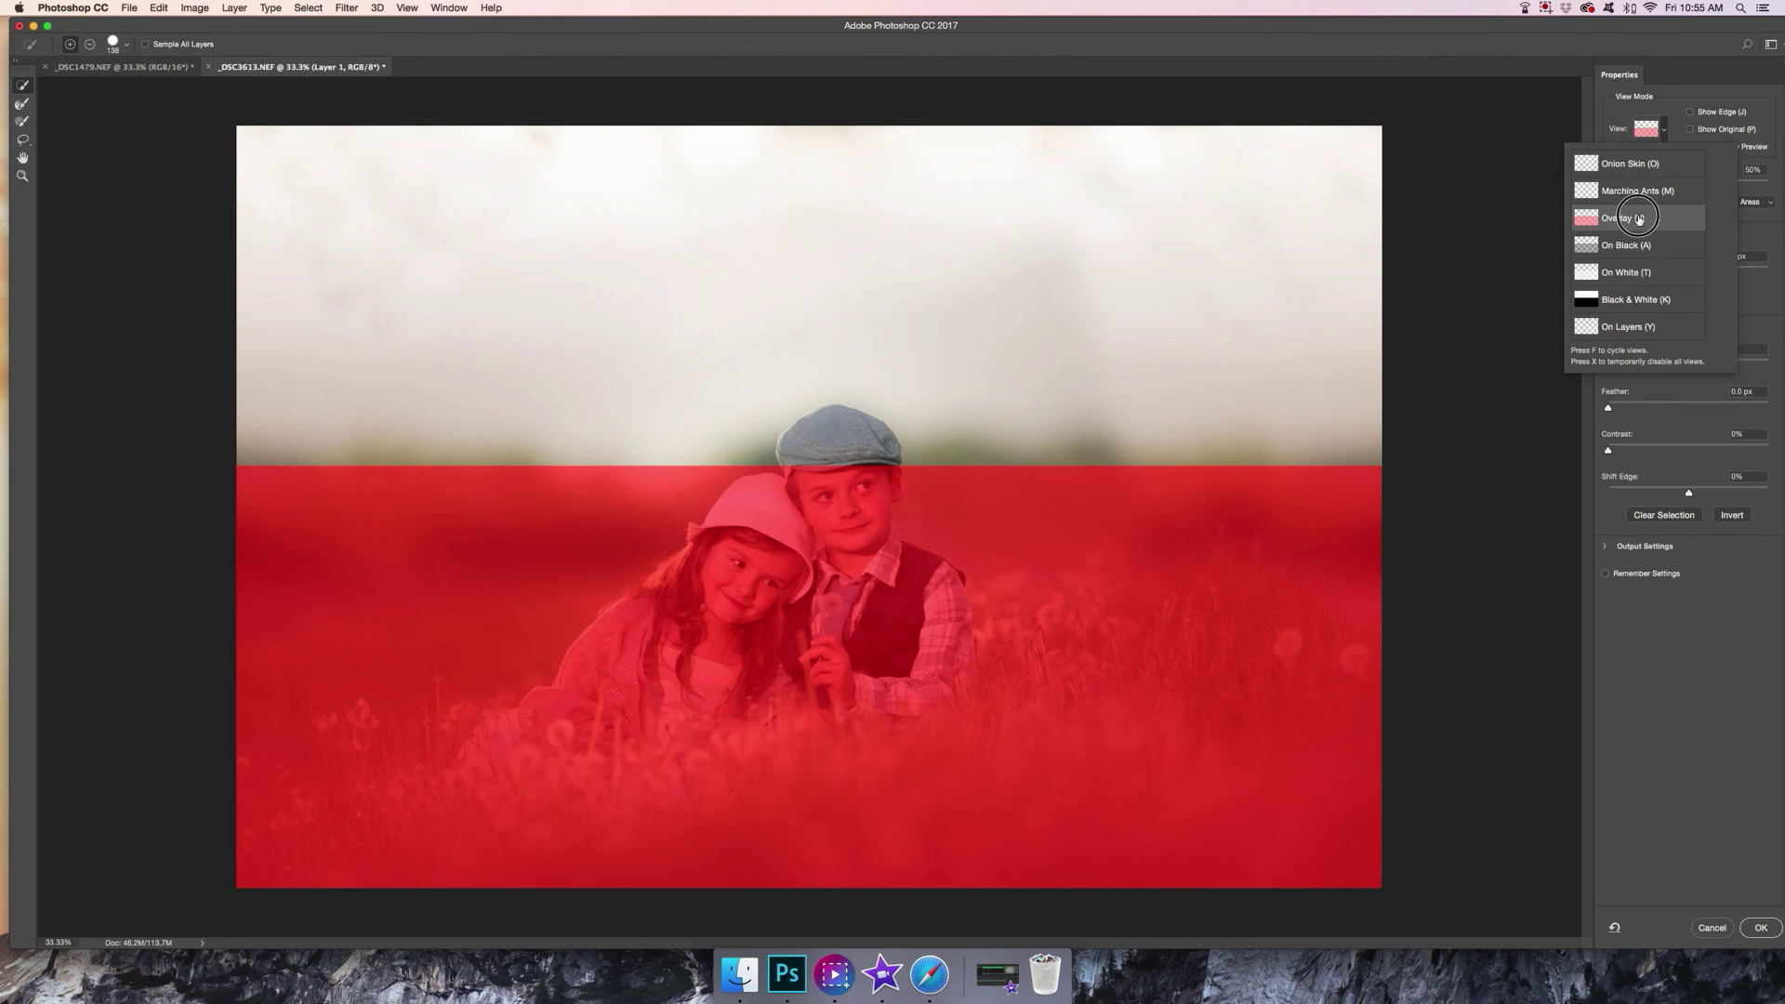
left_click(1681, 611)
left_click_drag(1611, 407, 1737, 410)
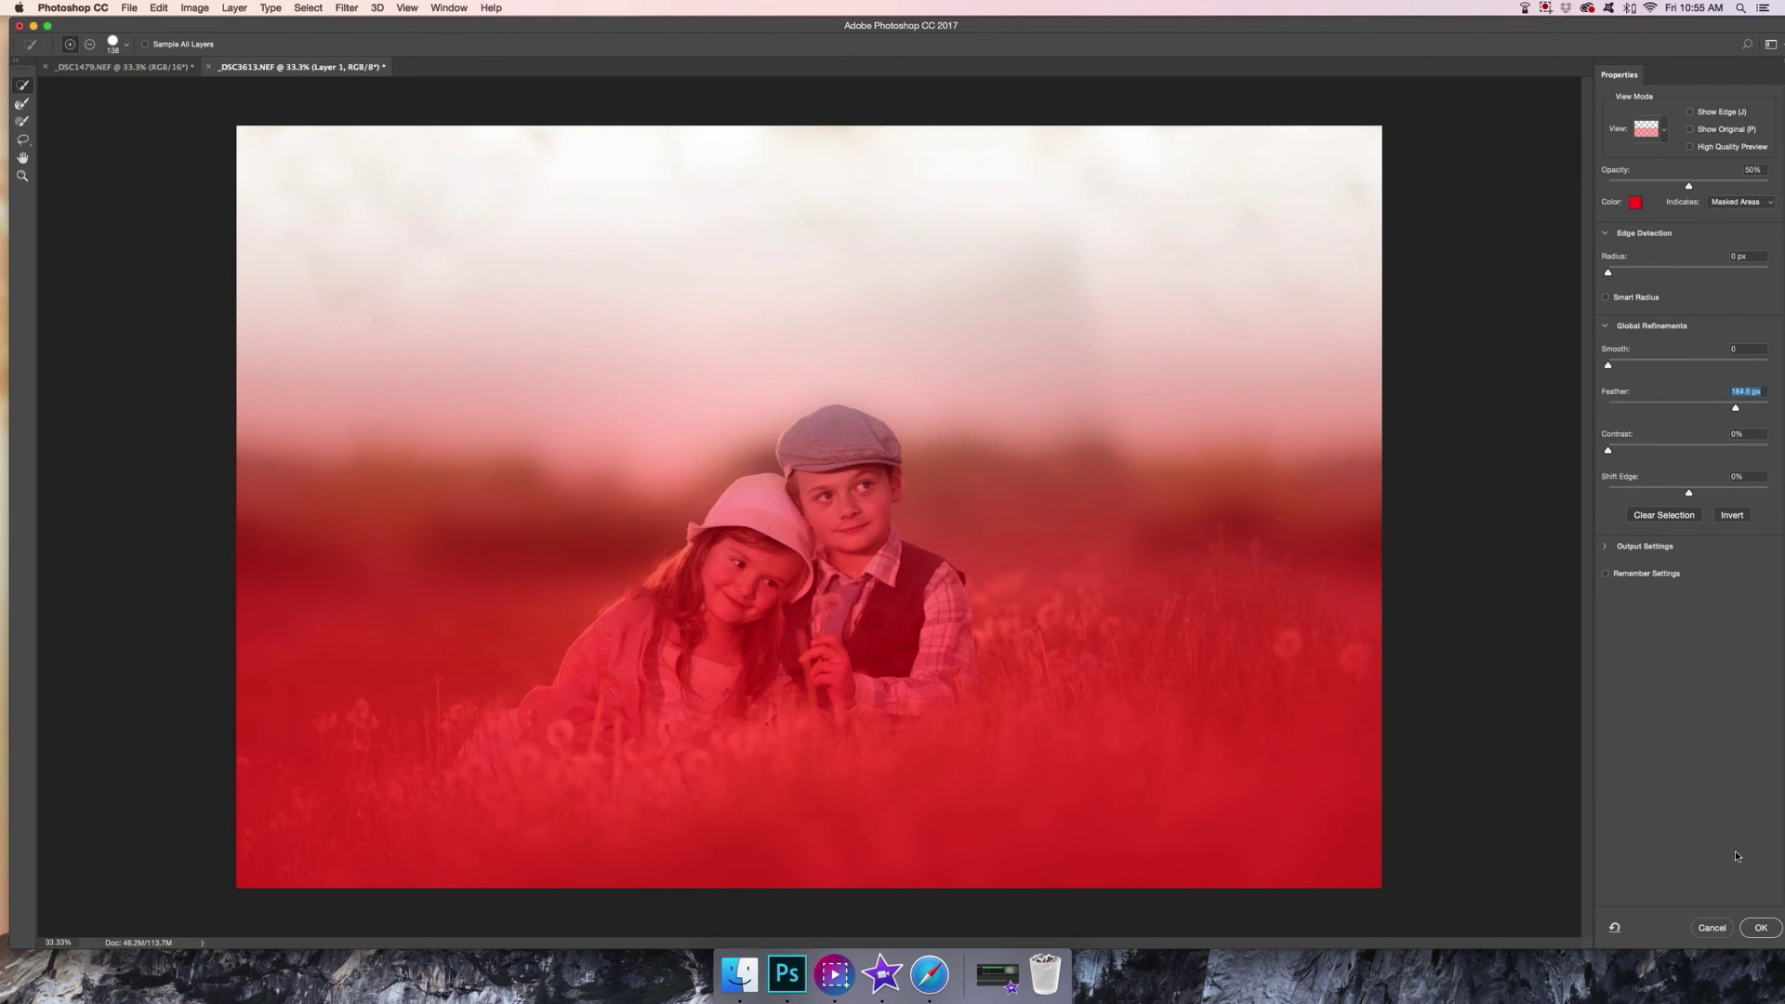
left_click(1762, 928)
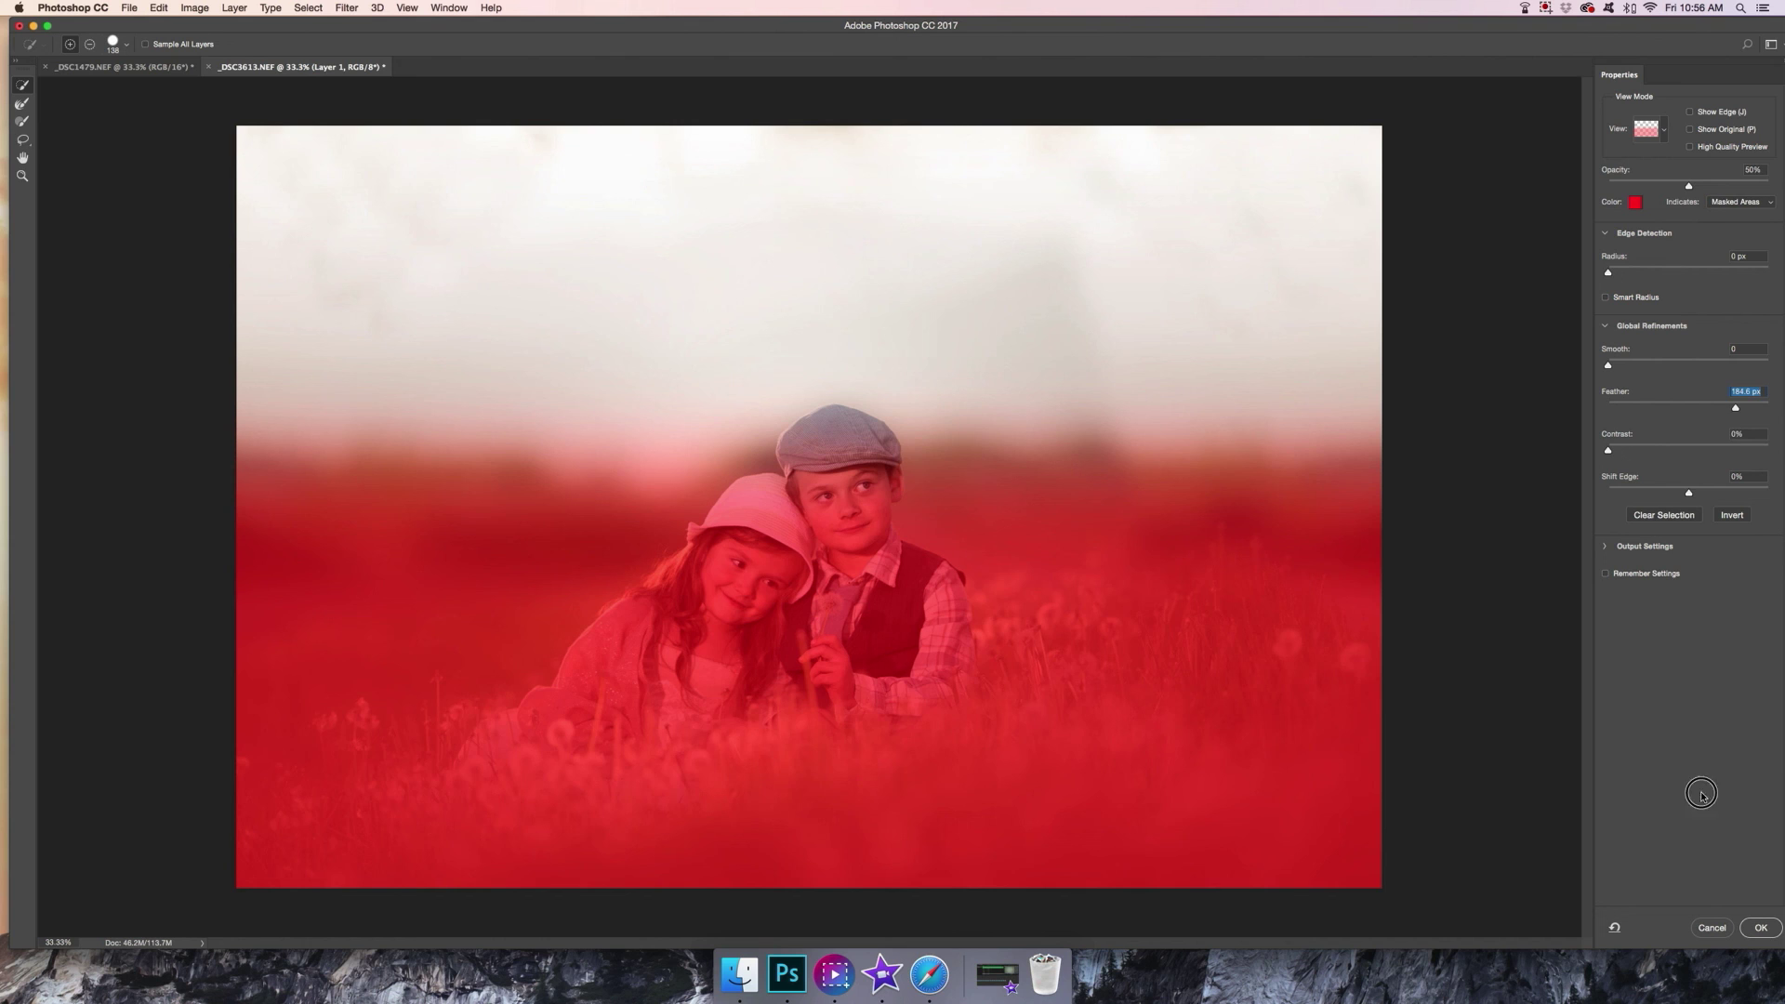
left_click_drag(1737, 409, 1738, 412)
left_click(1763, 929)
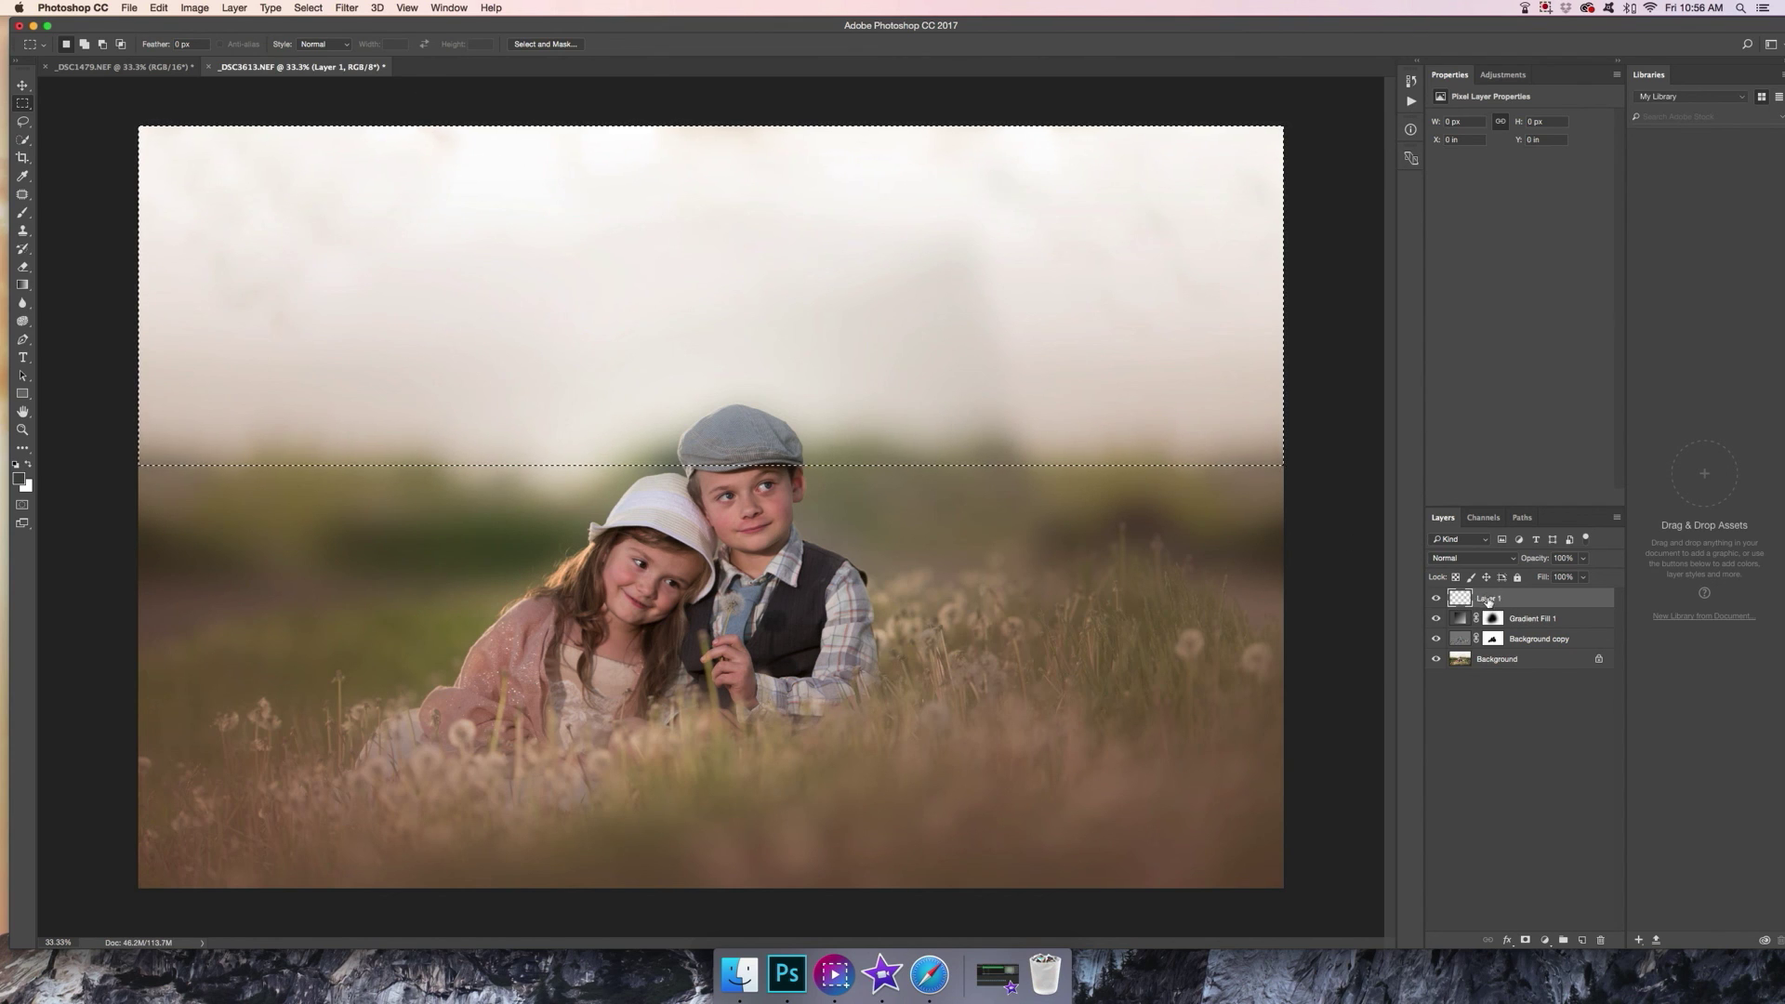
Open the Gradient tool's gradient for editing and set its starting colour stop to light turquoise #a5f8f7
left_click(25, 395)
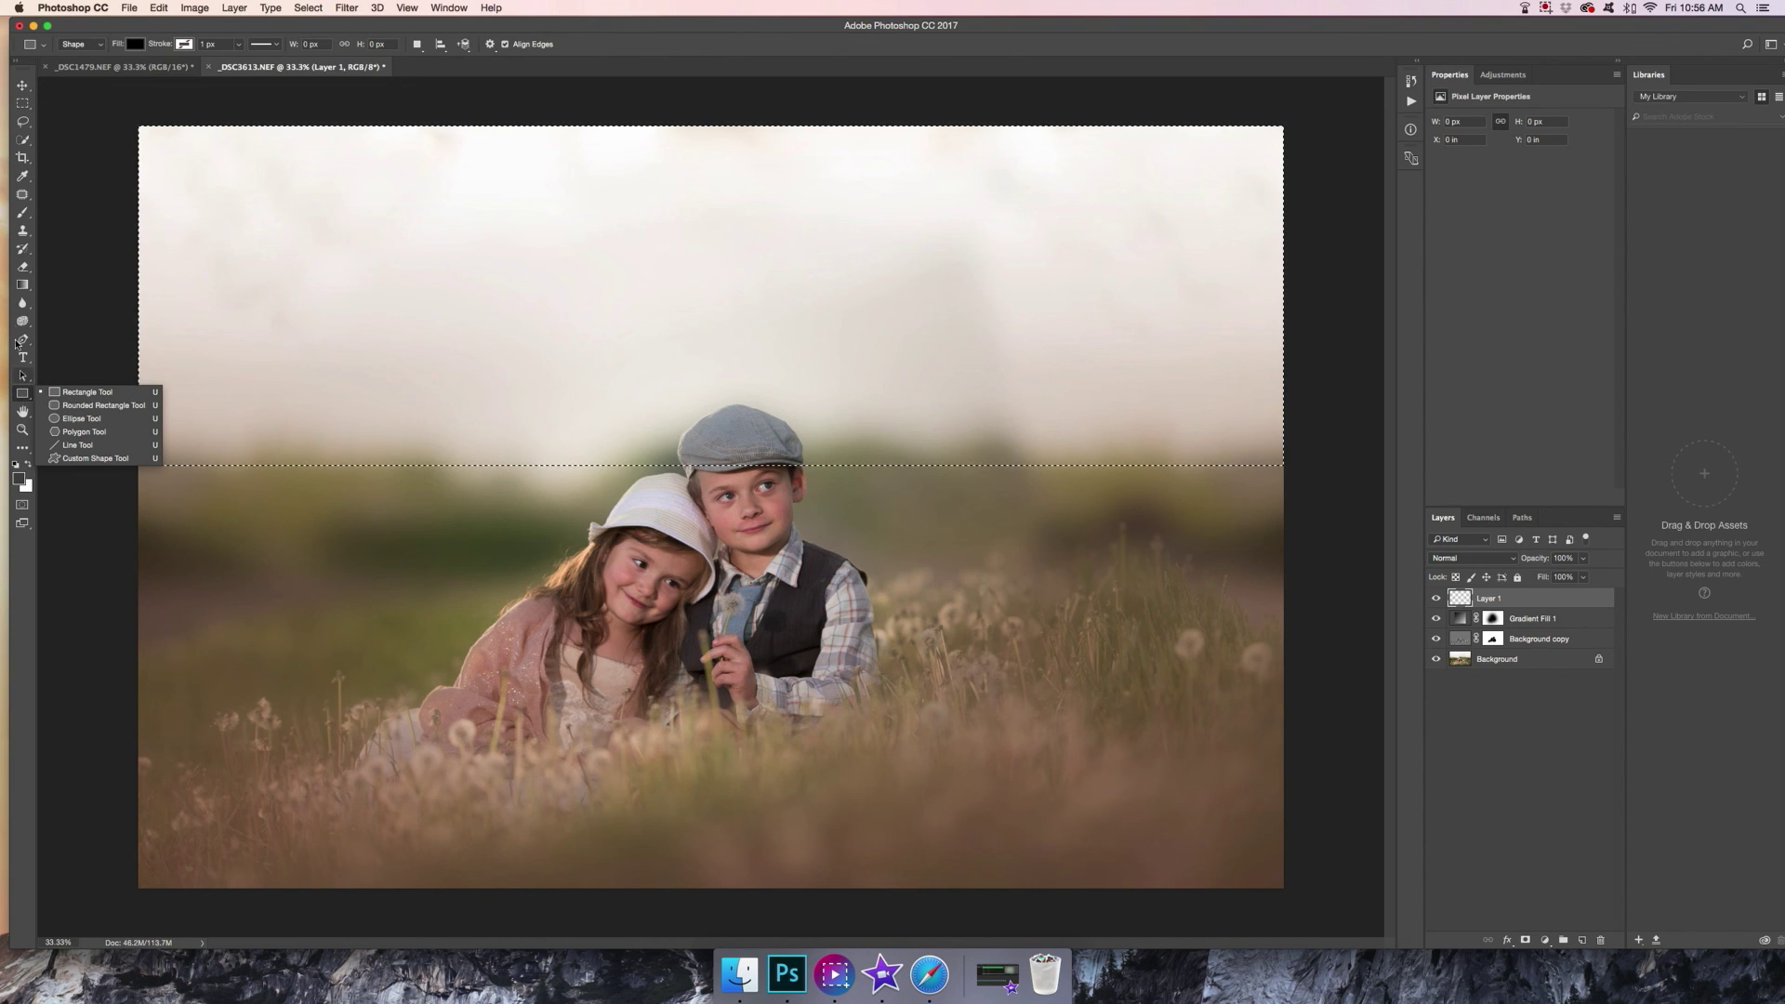
left_click(20, 286)
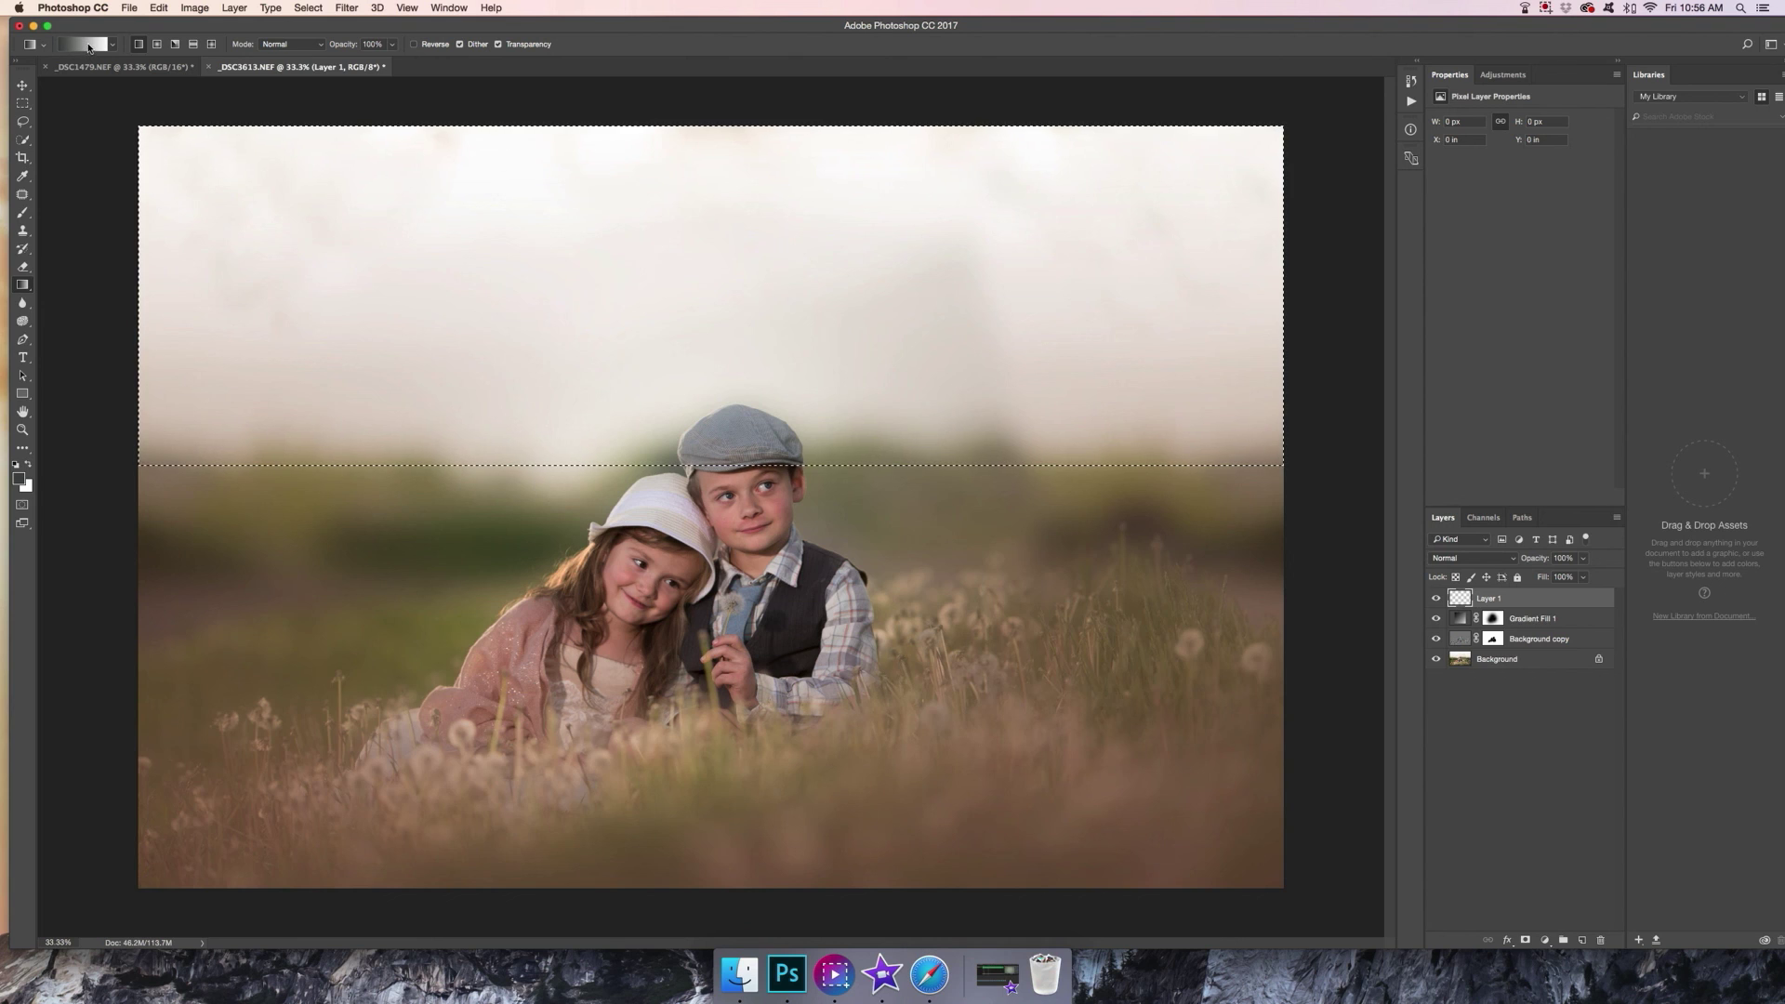
left_click(89, 46)
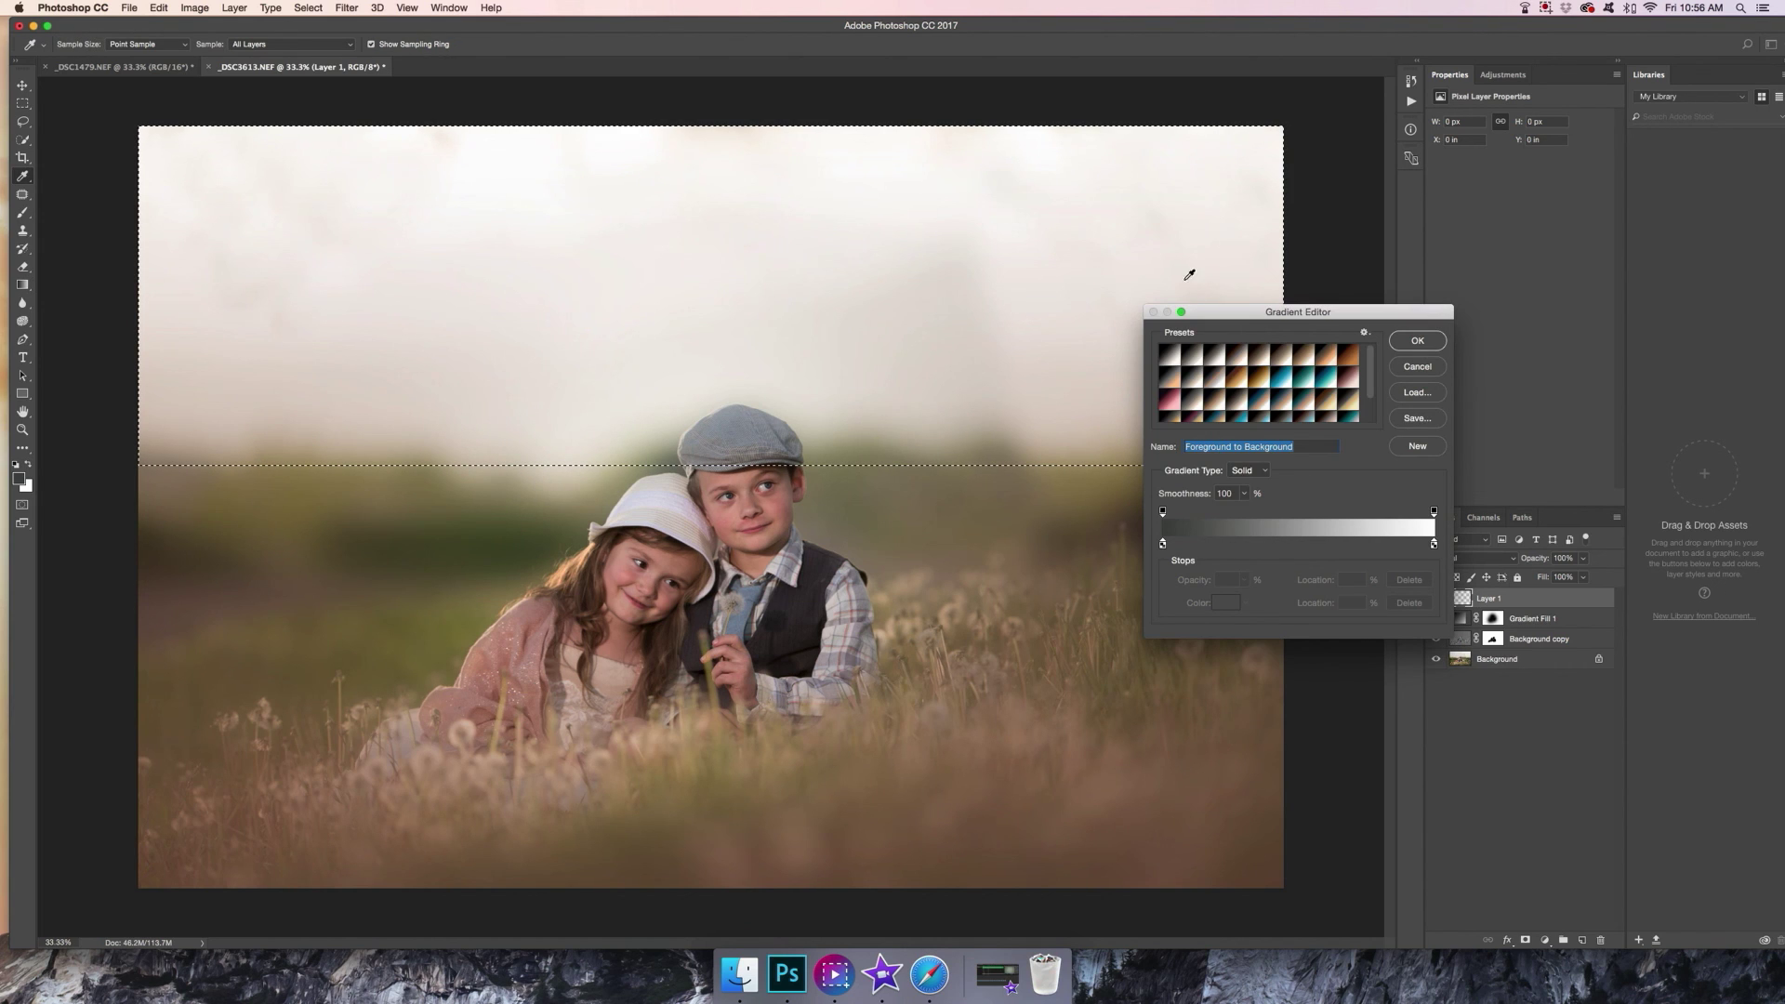
left_click(1162, 544)
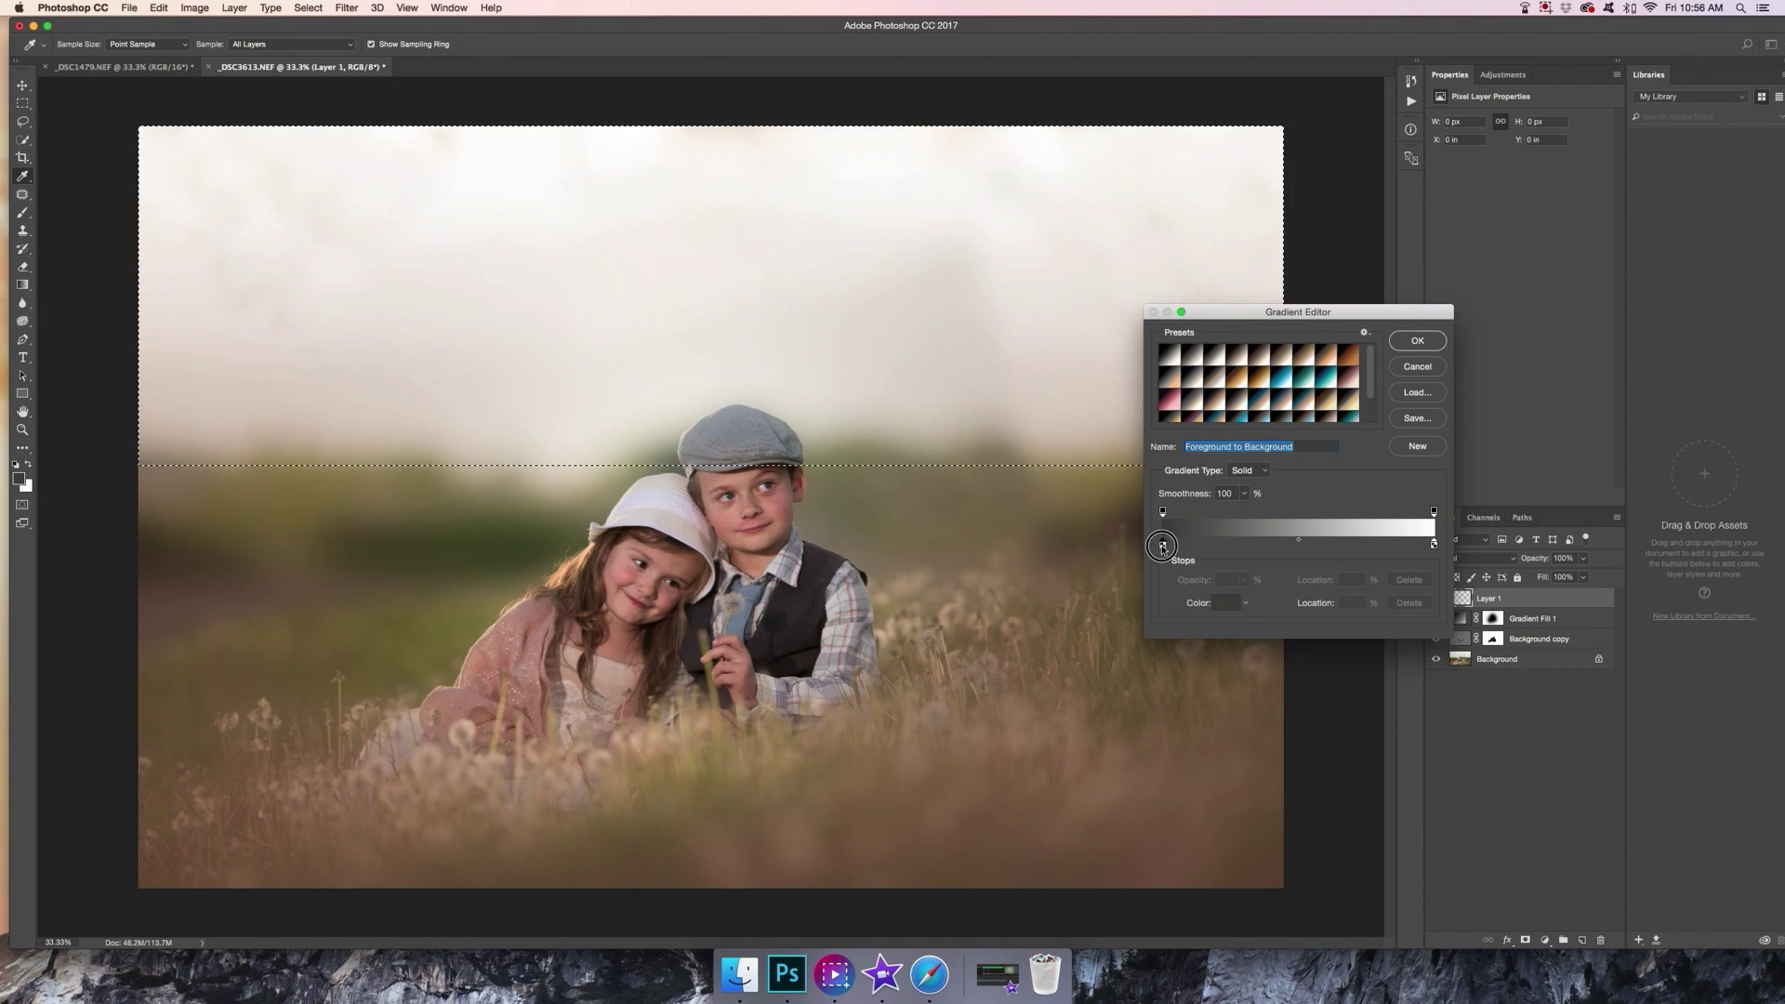
left_click(1224, 604)
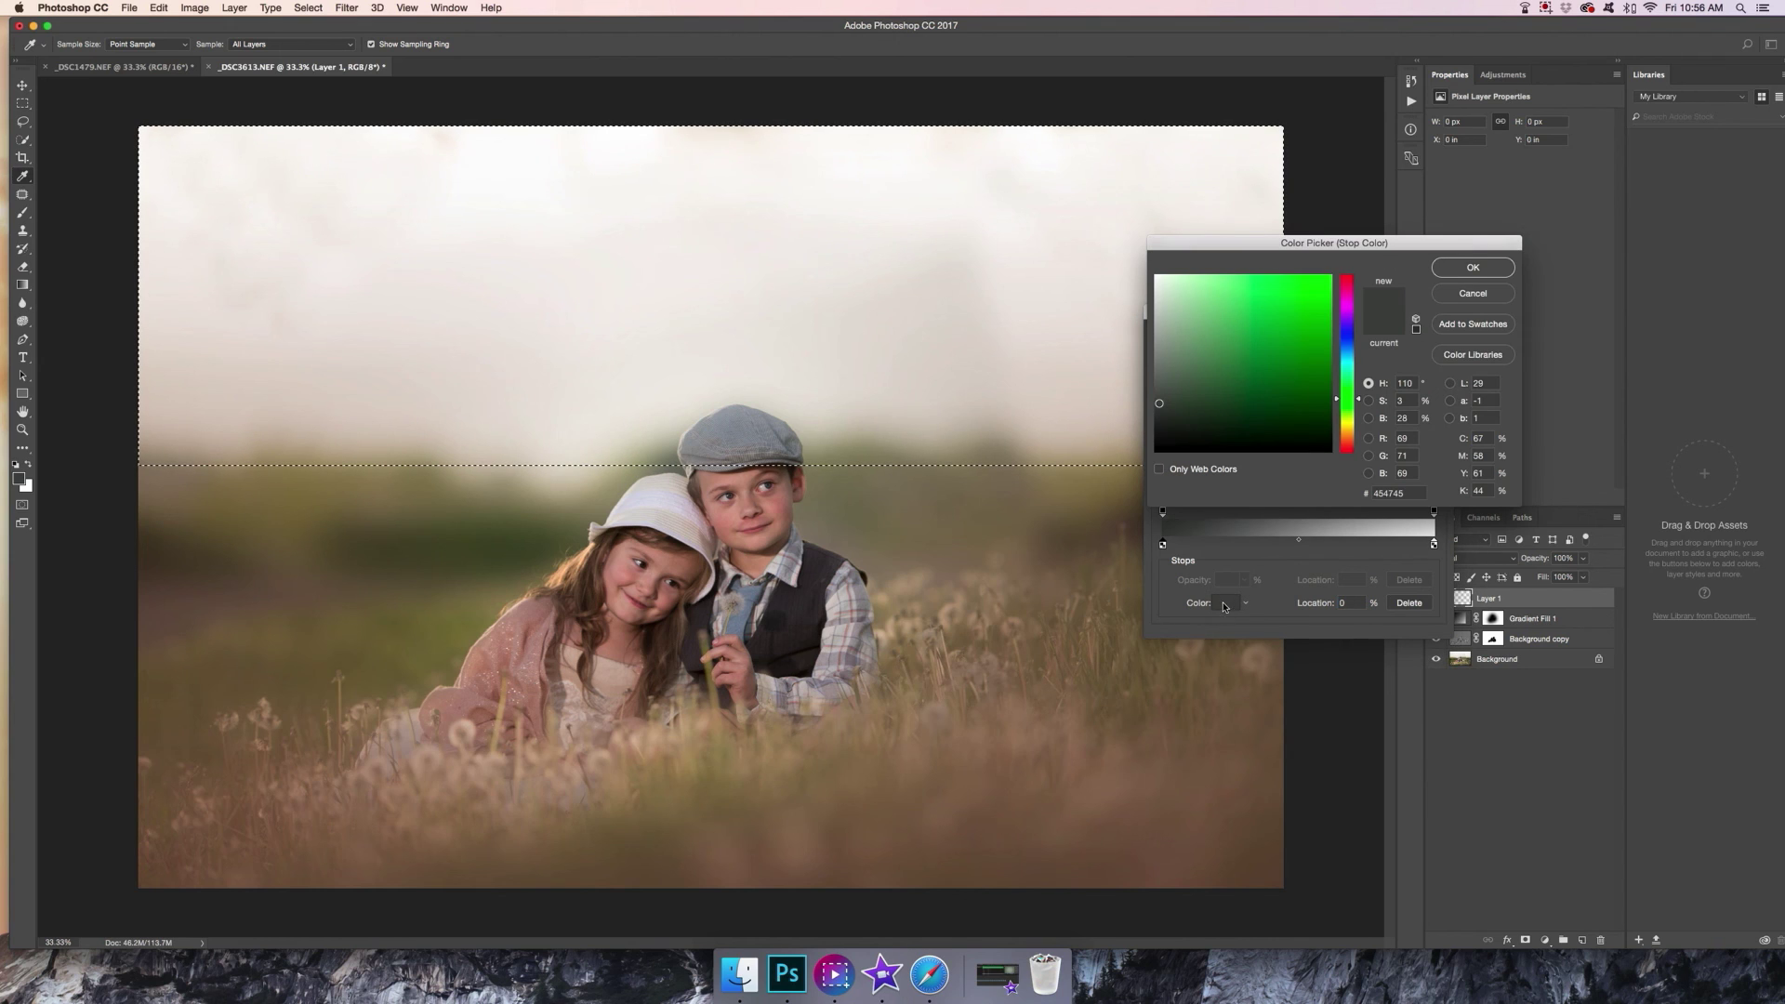
left_click(1348, 365)
left_click(1214, 279)
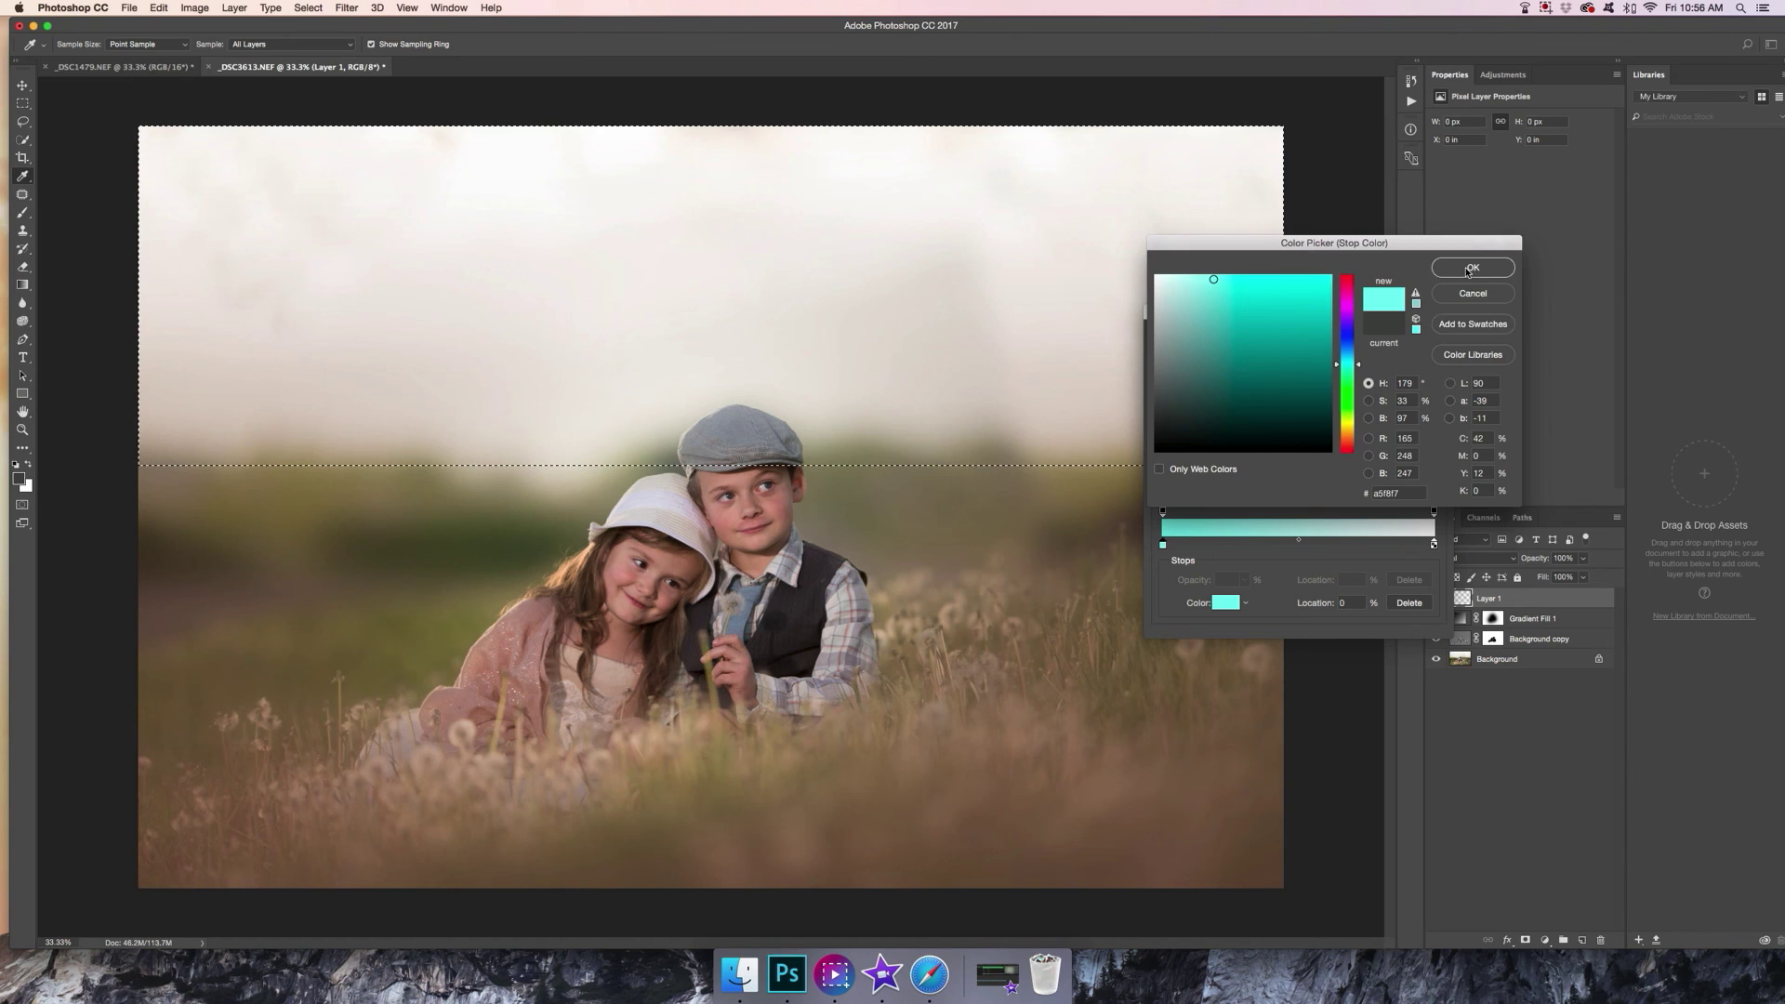
left_click(1471, 269)
Add a colour stop at 51% in the middle of the gradient and make it light yellow
left_click(1297, 545)
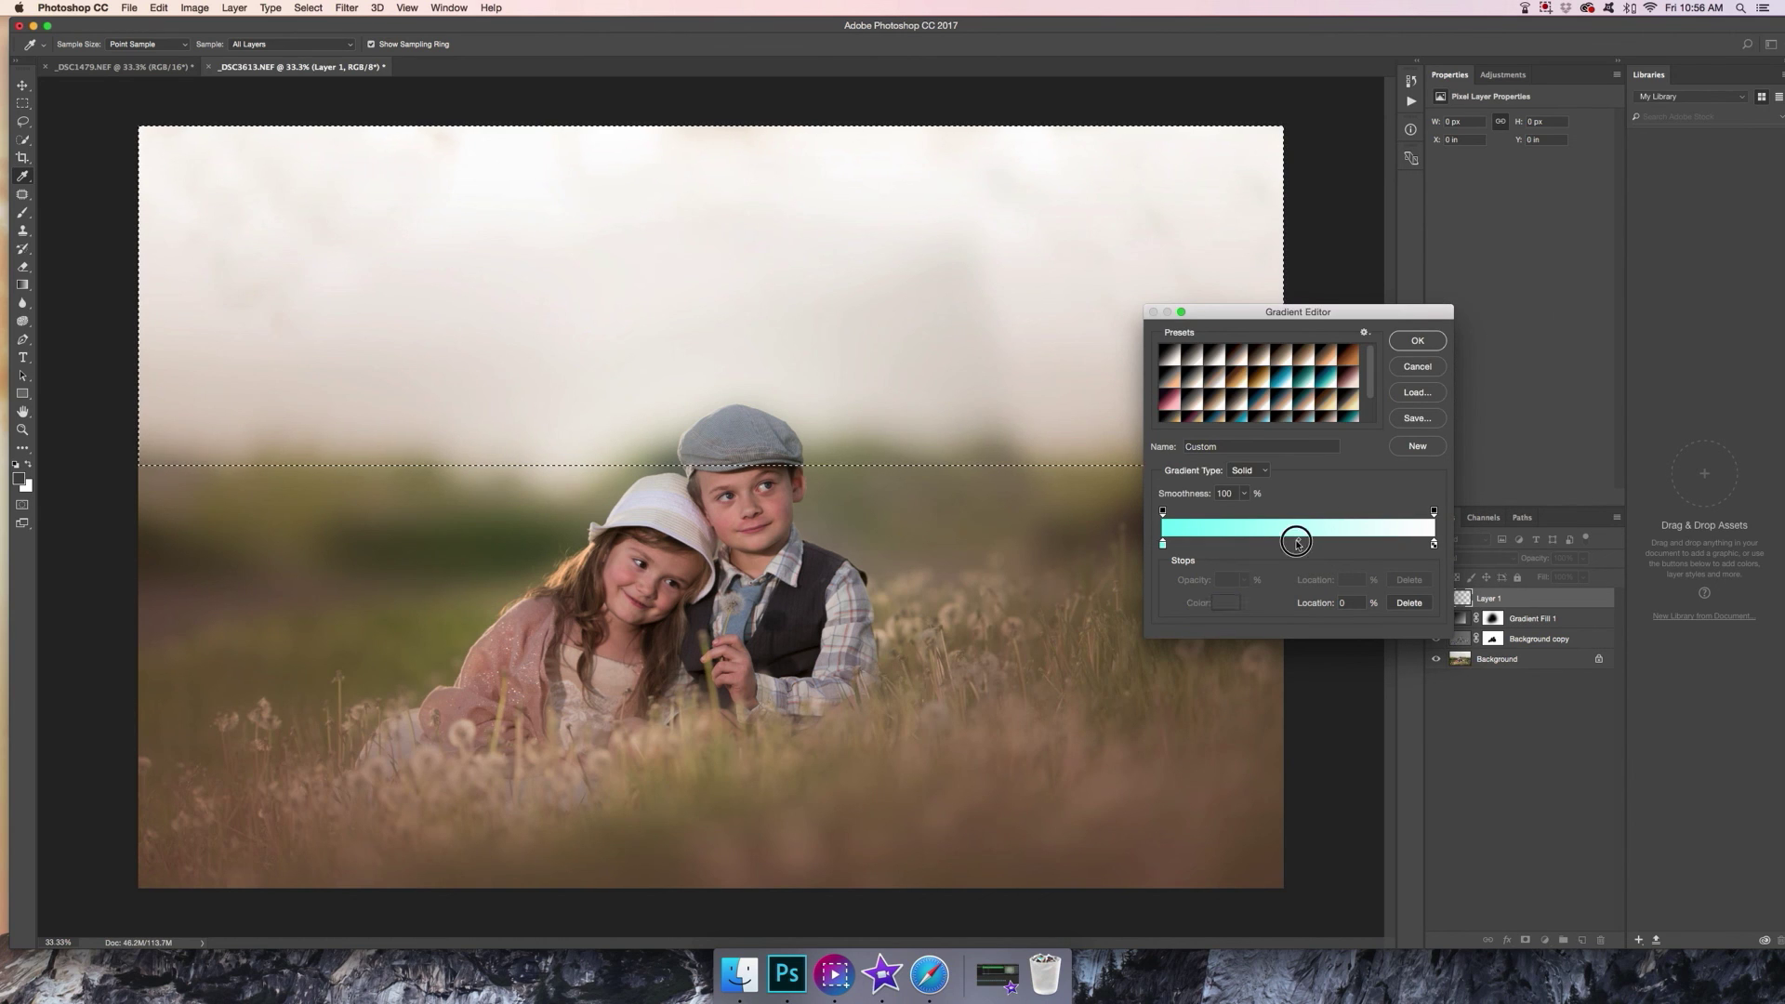
left_click(1299, 546)
left_click(1227, 604)
left_click(1348, 428)
left_click_drag(1234, 283, 1212, 275)
left_click(1455, 270)
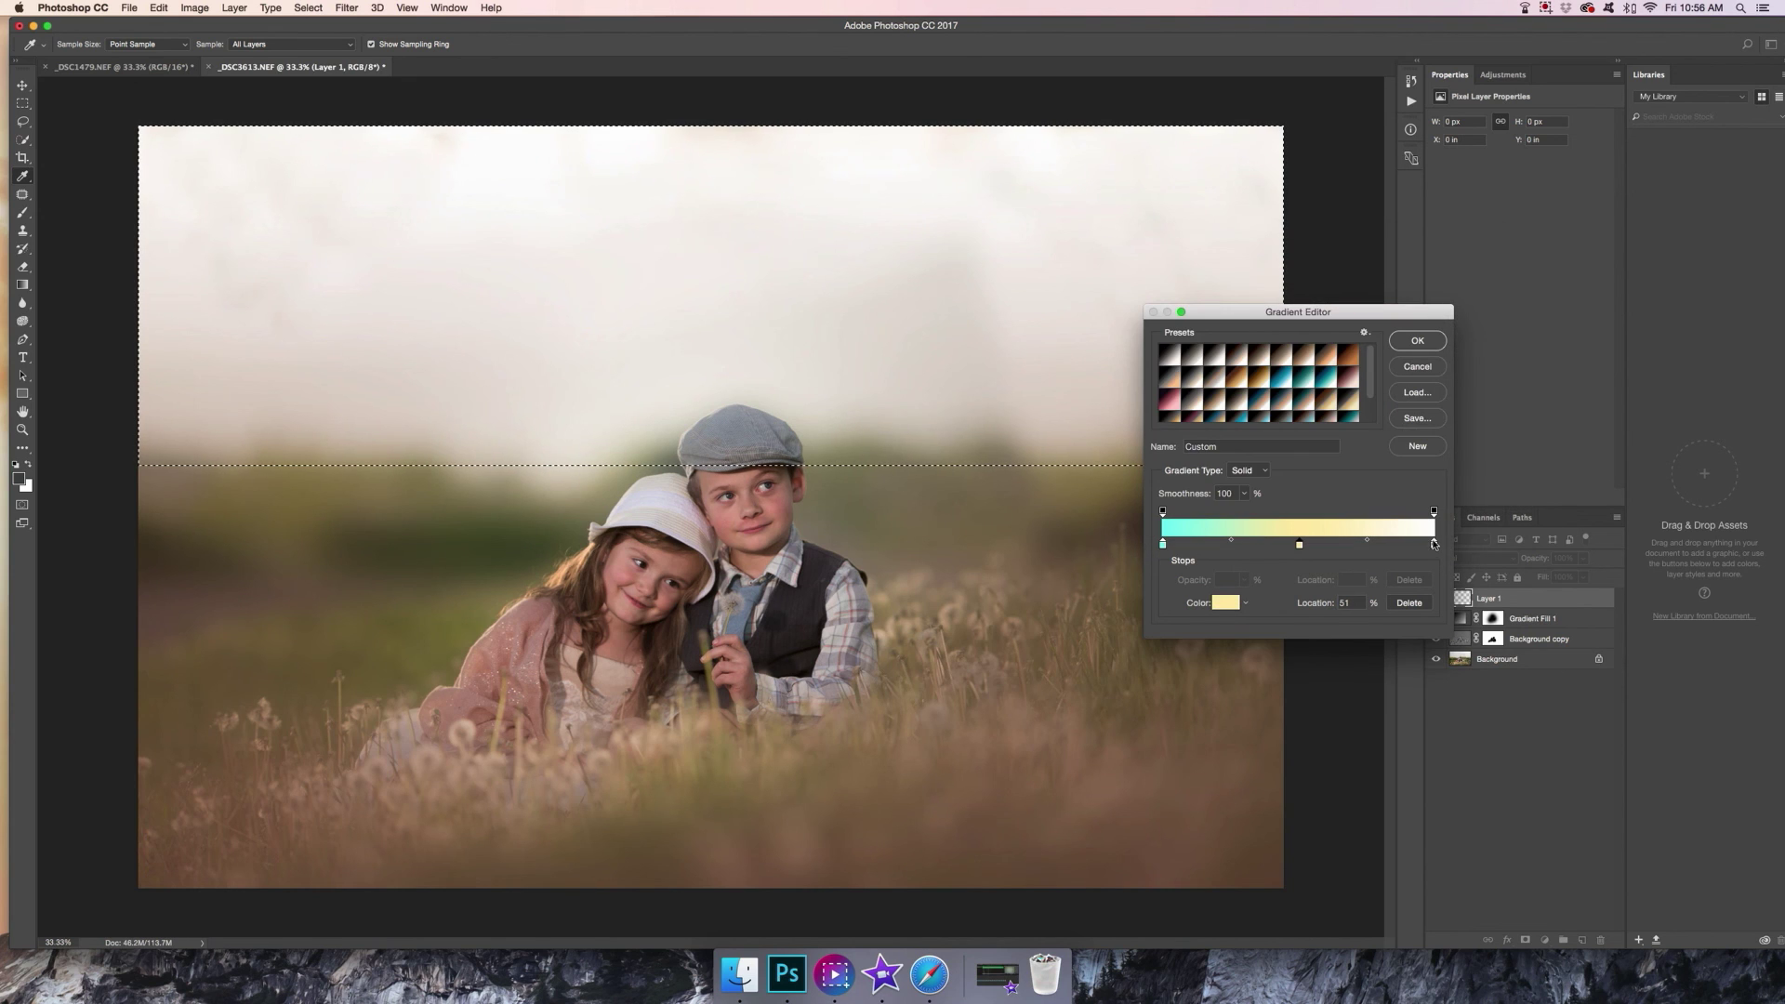
Change the gradient's end colour stop from white to light pink and accept the custom gradient
left_click(1434, 545)
left_click(1229, 604)
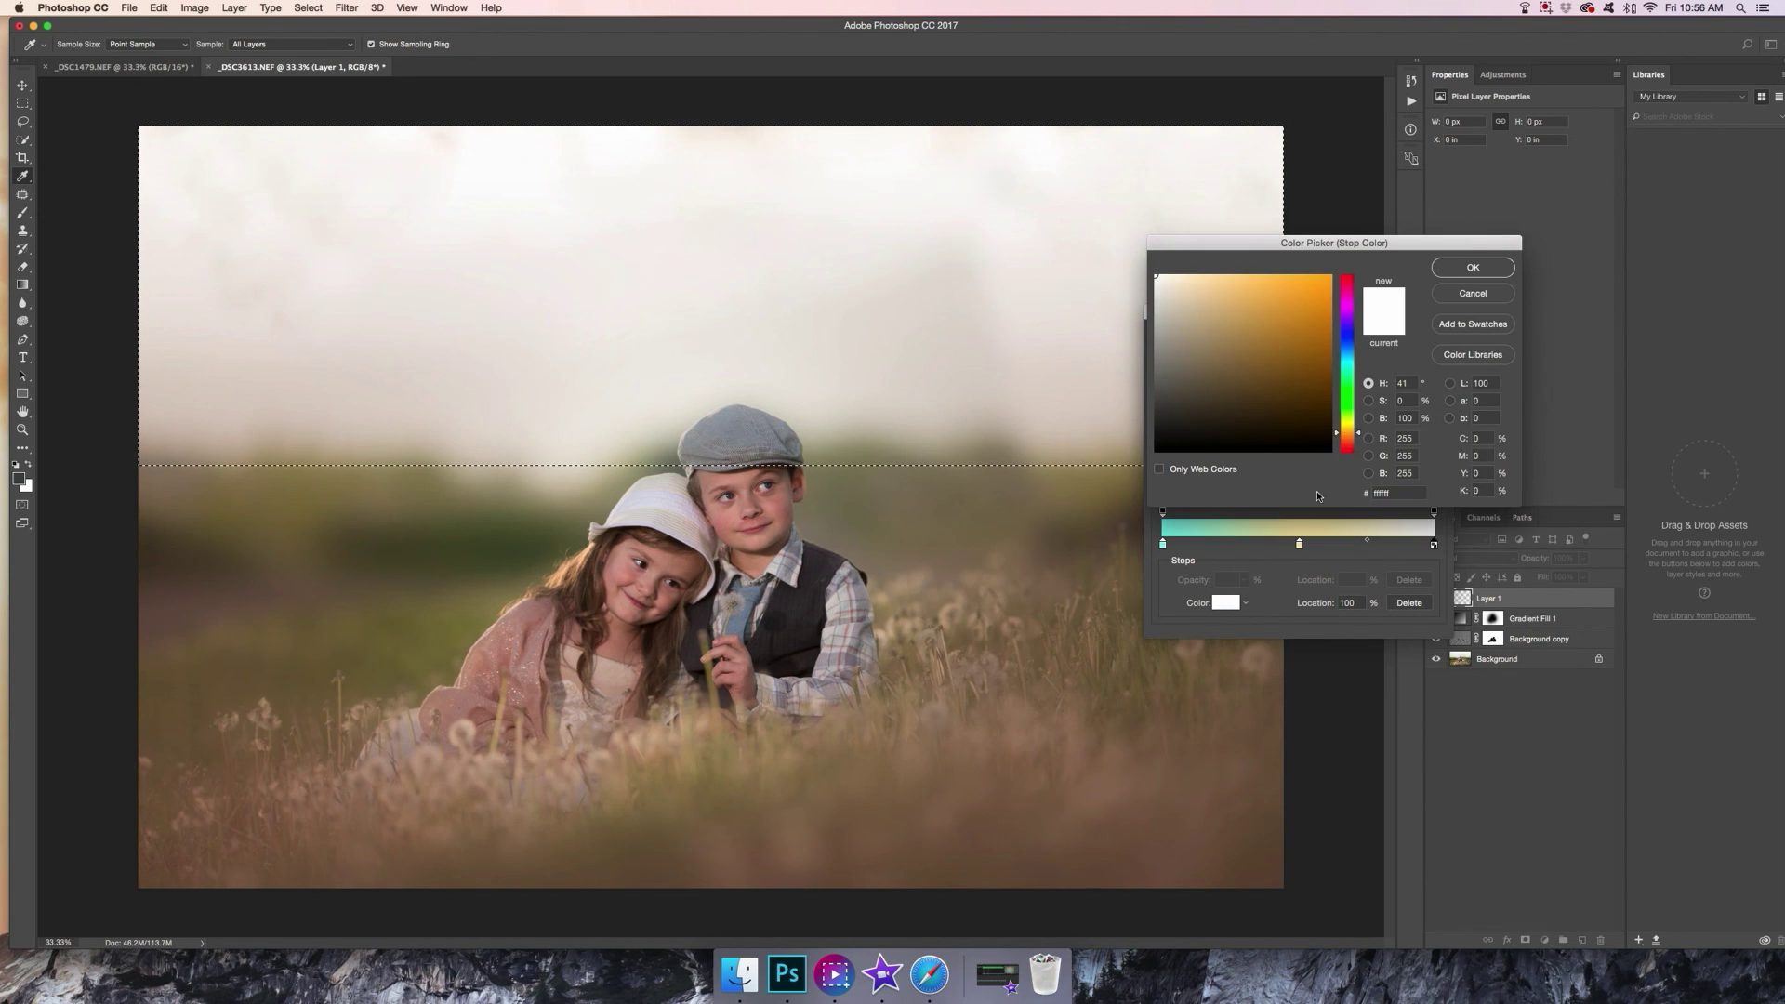
left_click_drag(1361, 294, 1357, 275)
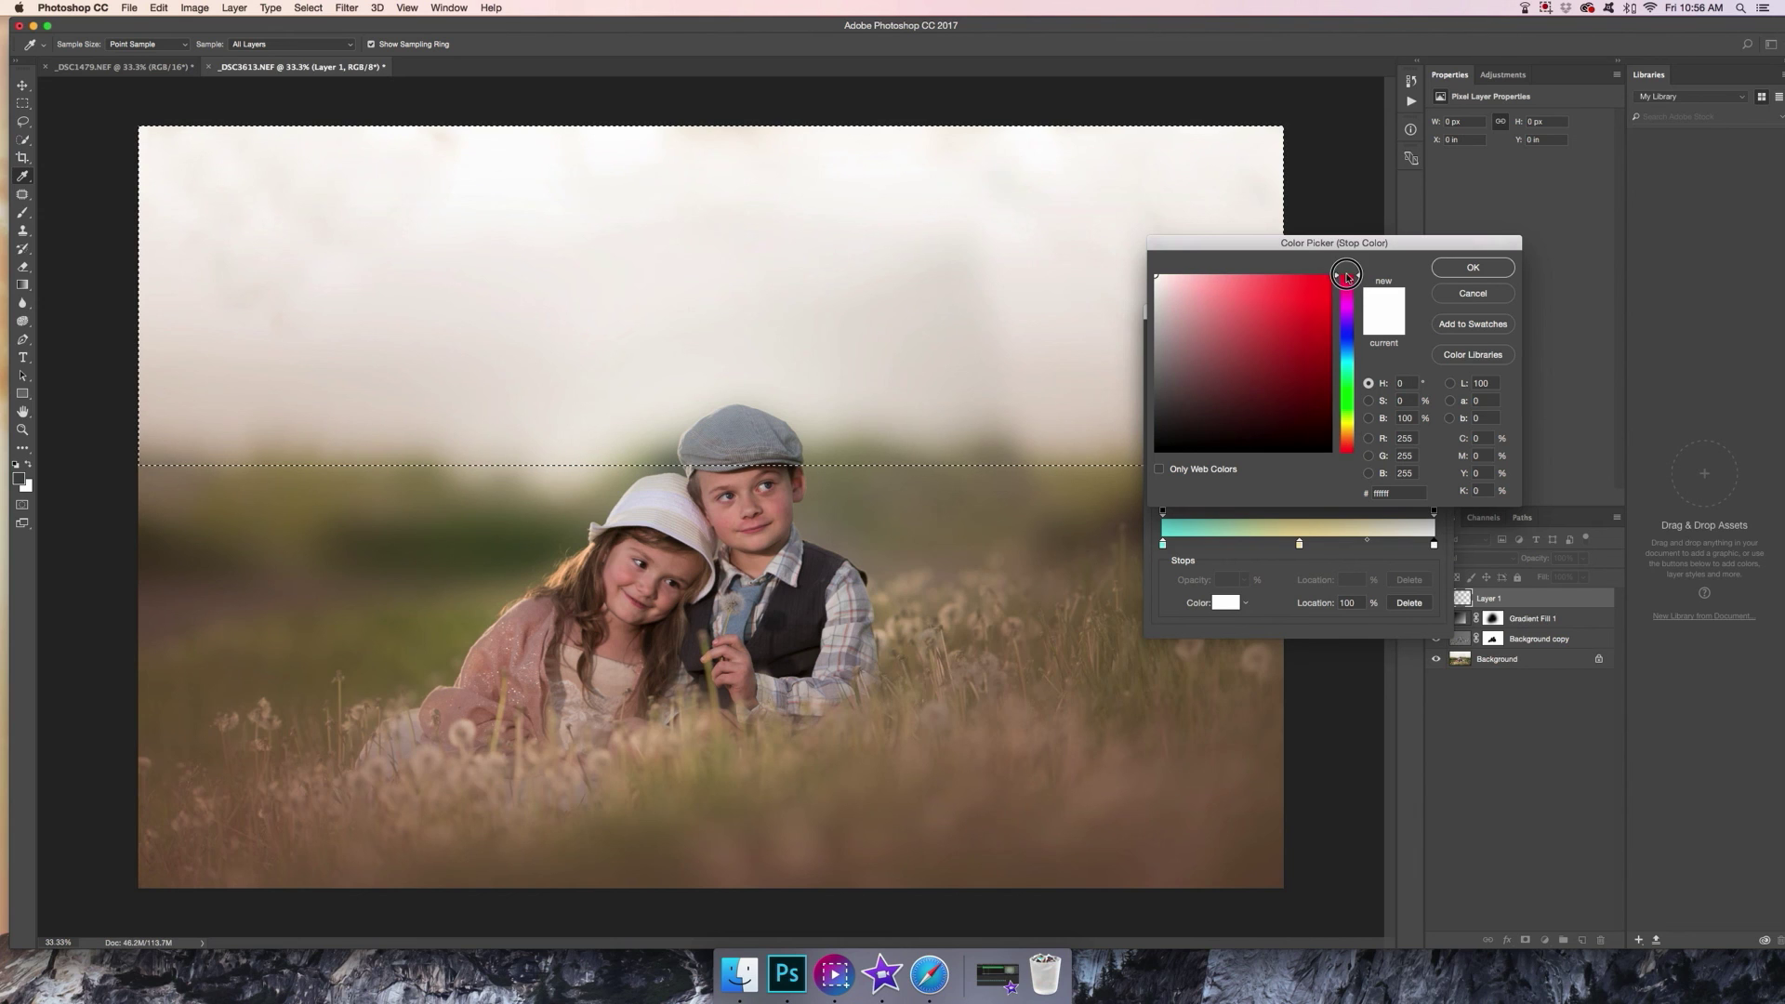
left_click(1187, 280)
left_click(1444, 274)
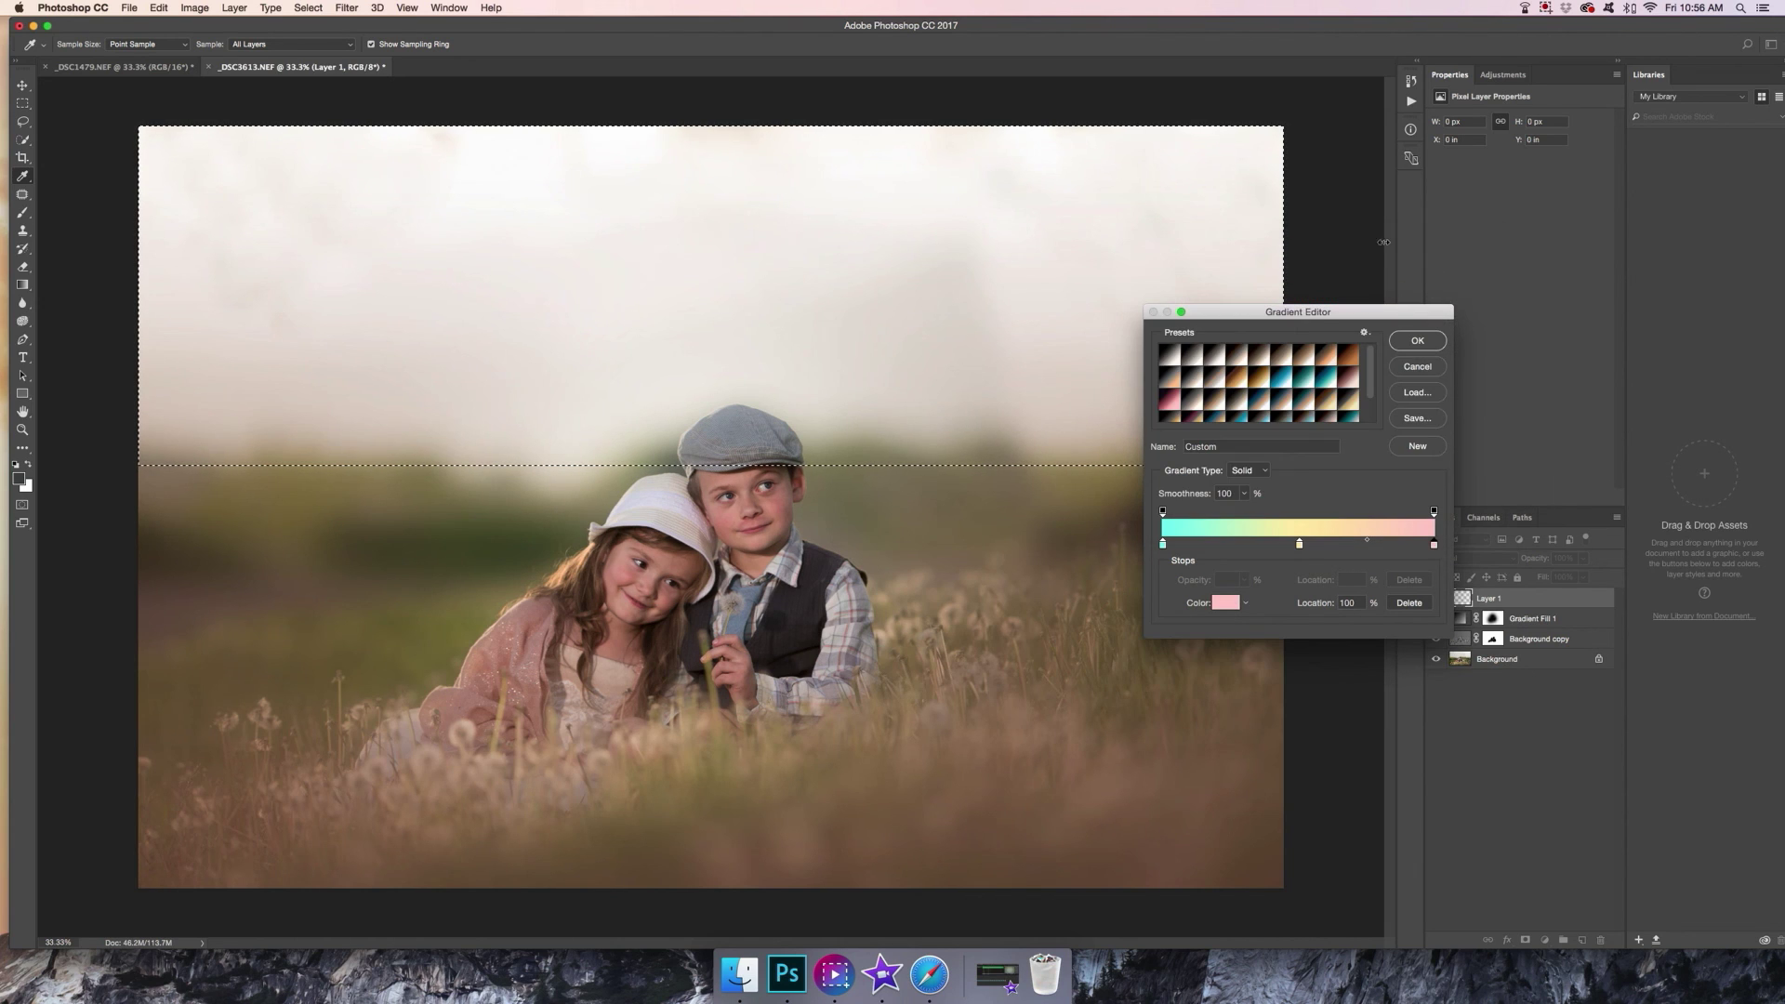
left_click(1412, 346)
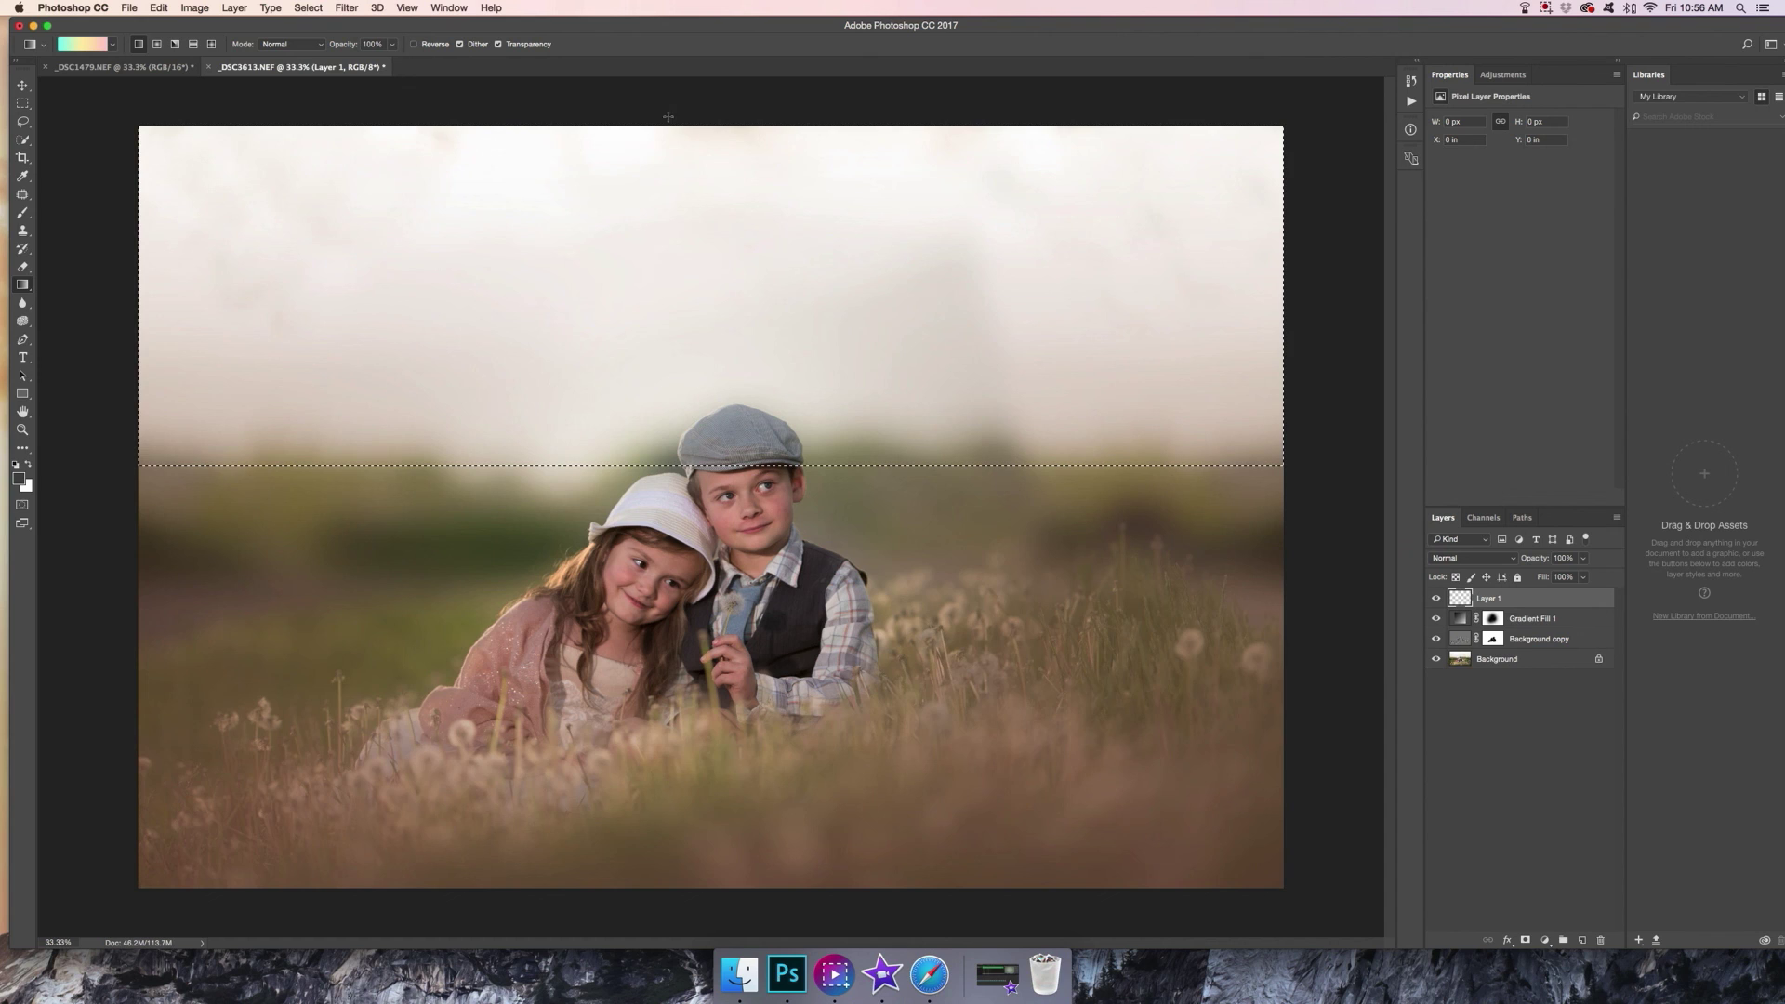
Draw the gradient vertically from the photo's upper edge to the selection's lower edge and lower the layer's opacity to 46%
left_click_drag(672, 151, 677, 465)
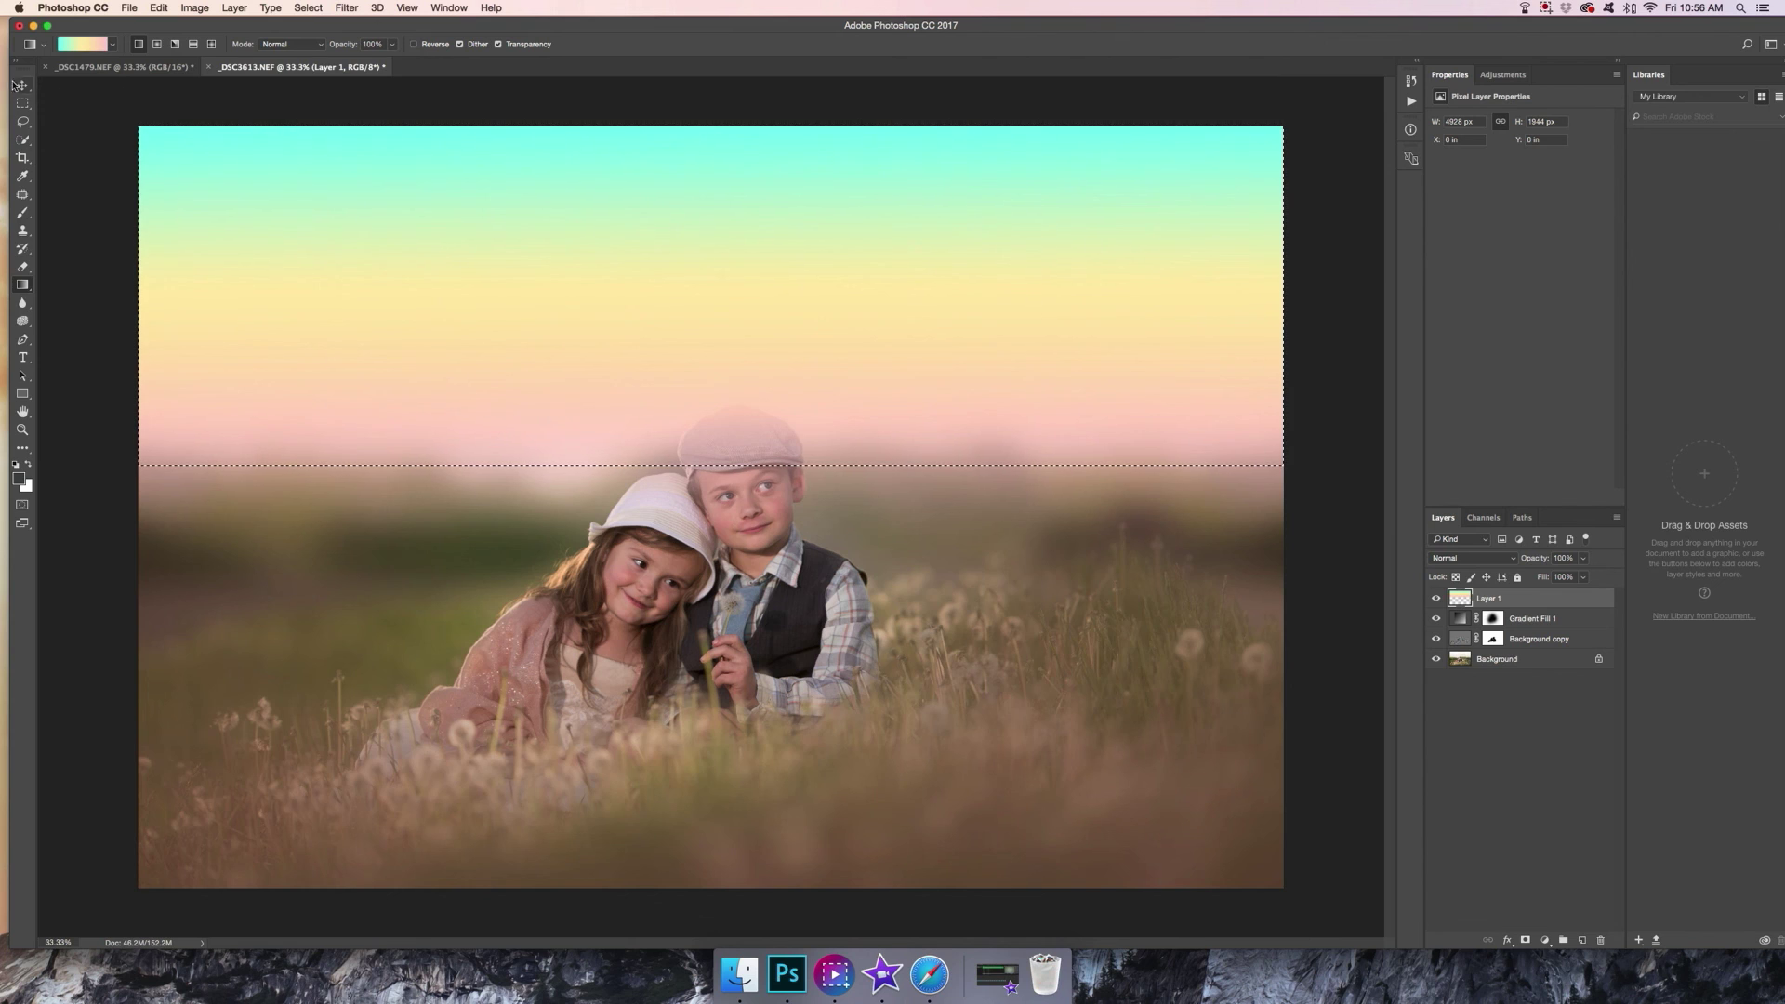
left_click(1583, 558)
left_click_drag(1585, 575, 1547, 576)
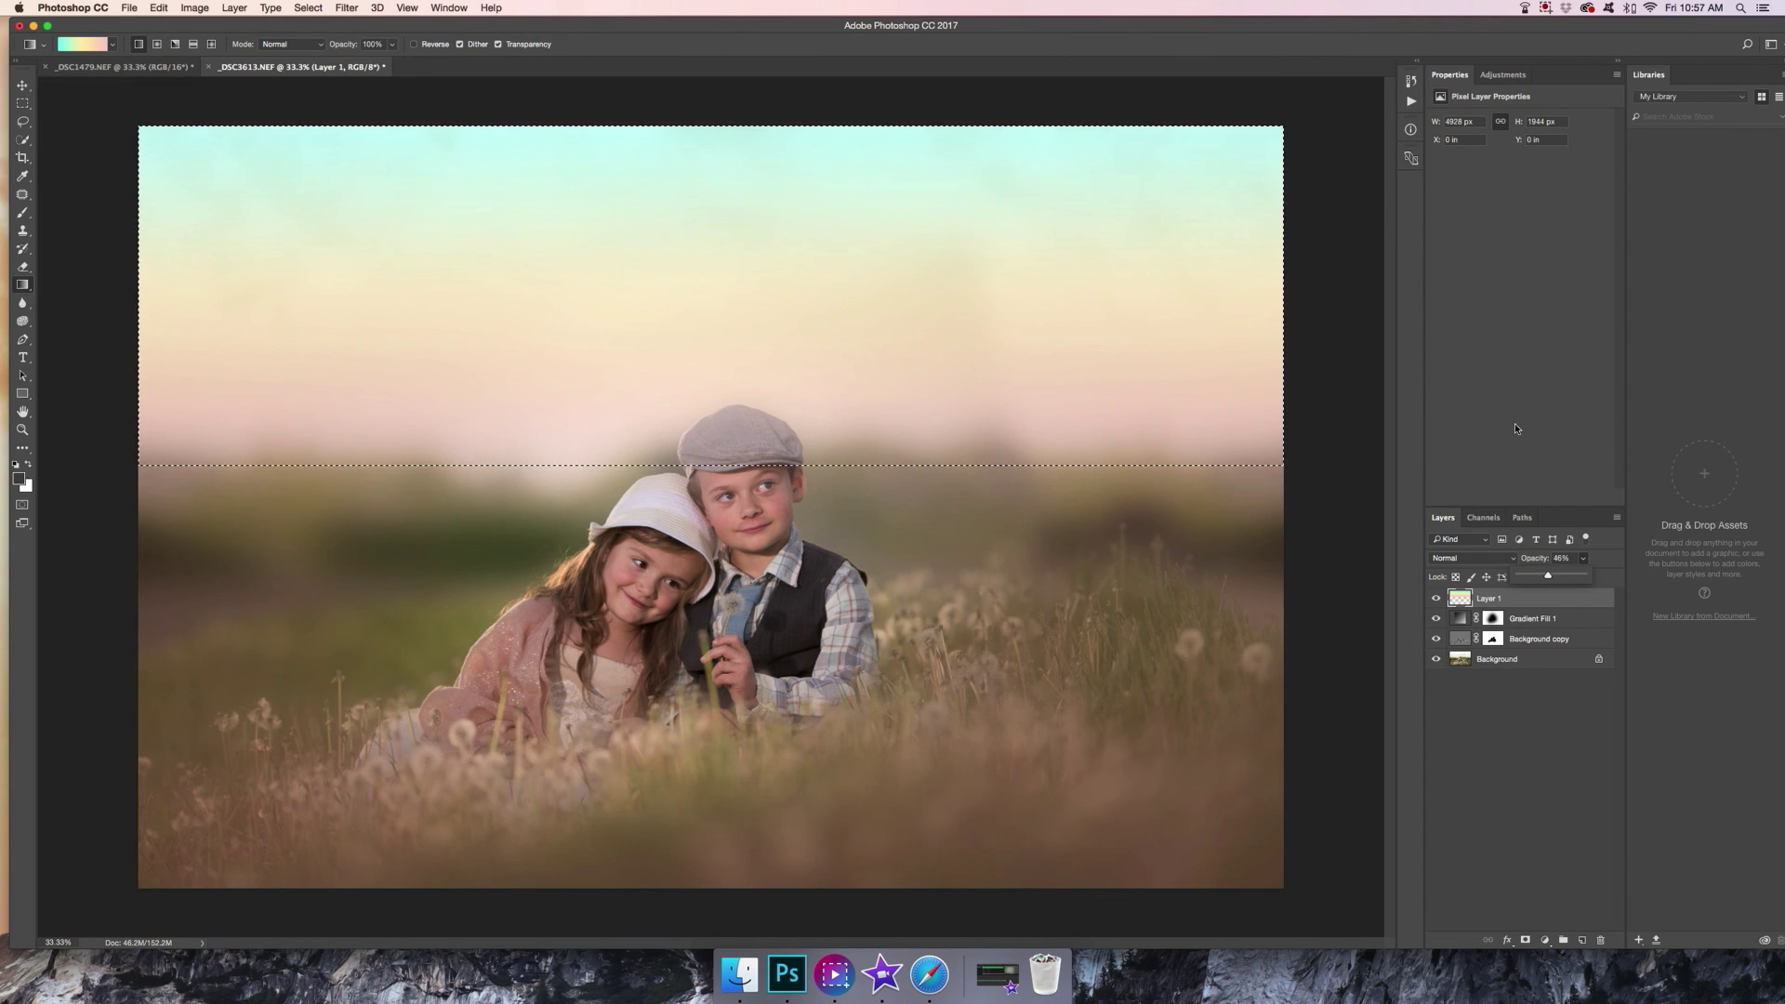
Deselect the feathered sky area
left_click(23, 85)
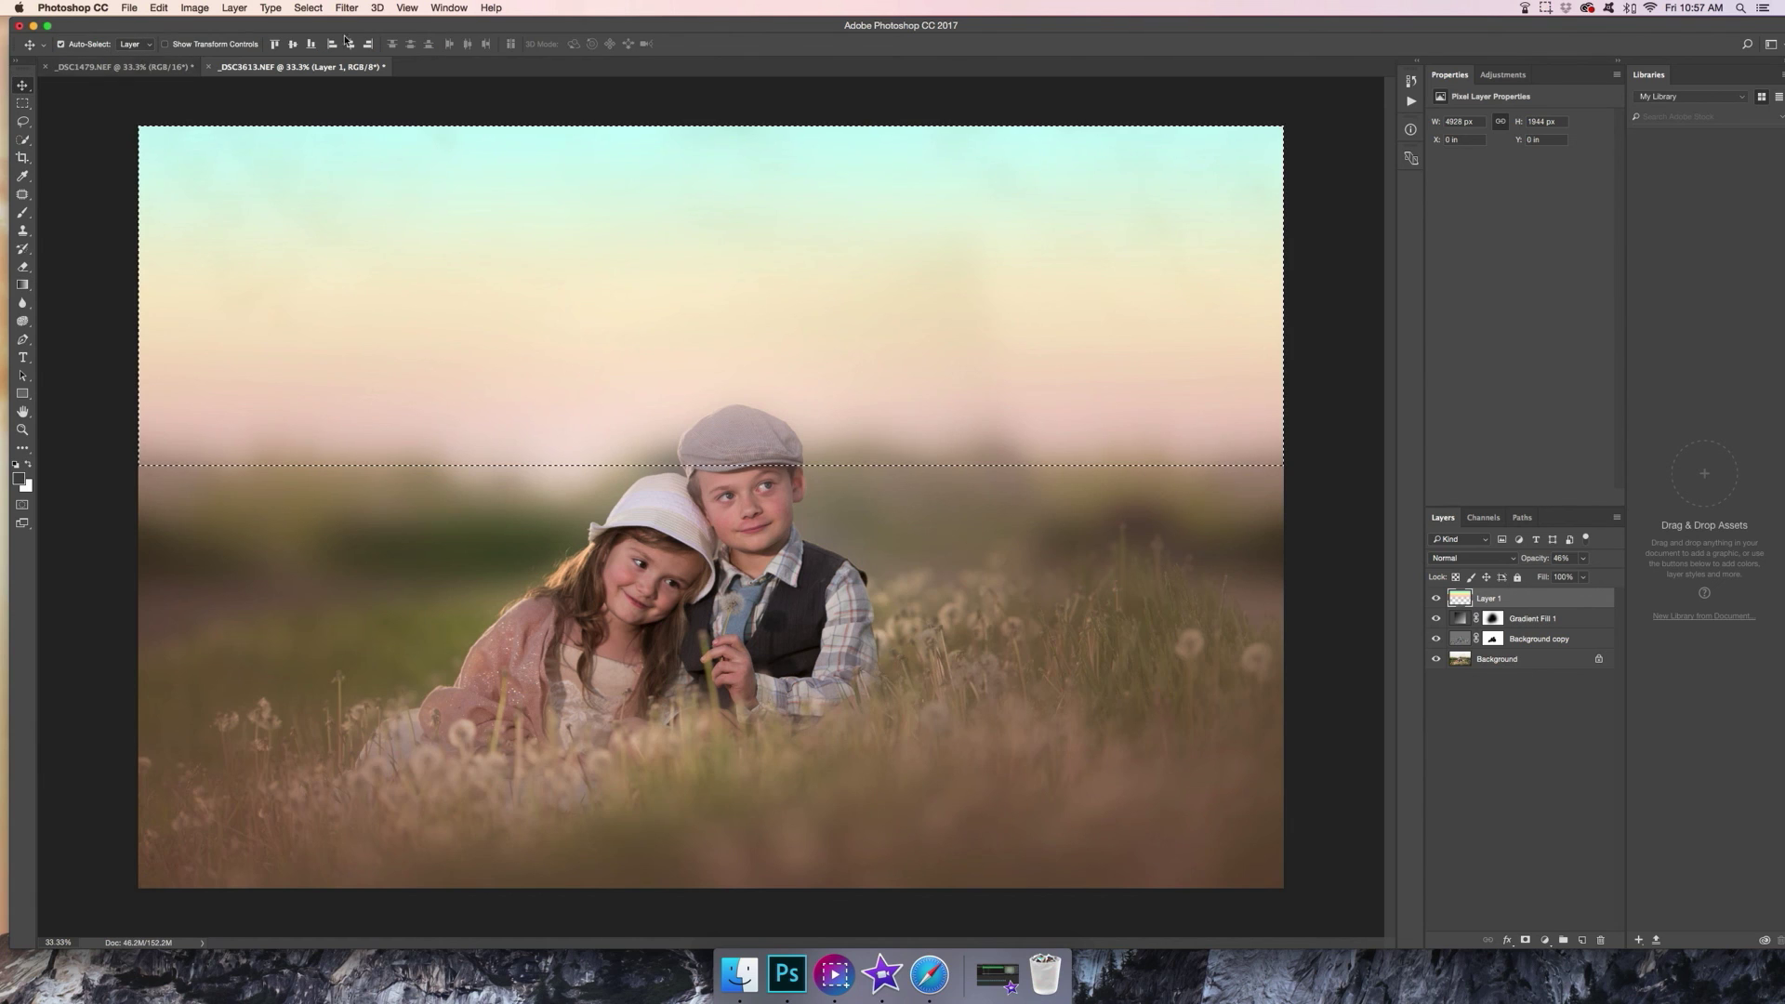
double_click(1455, 597)
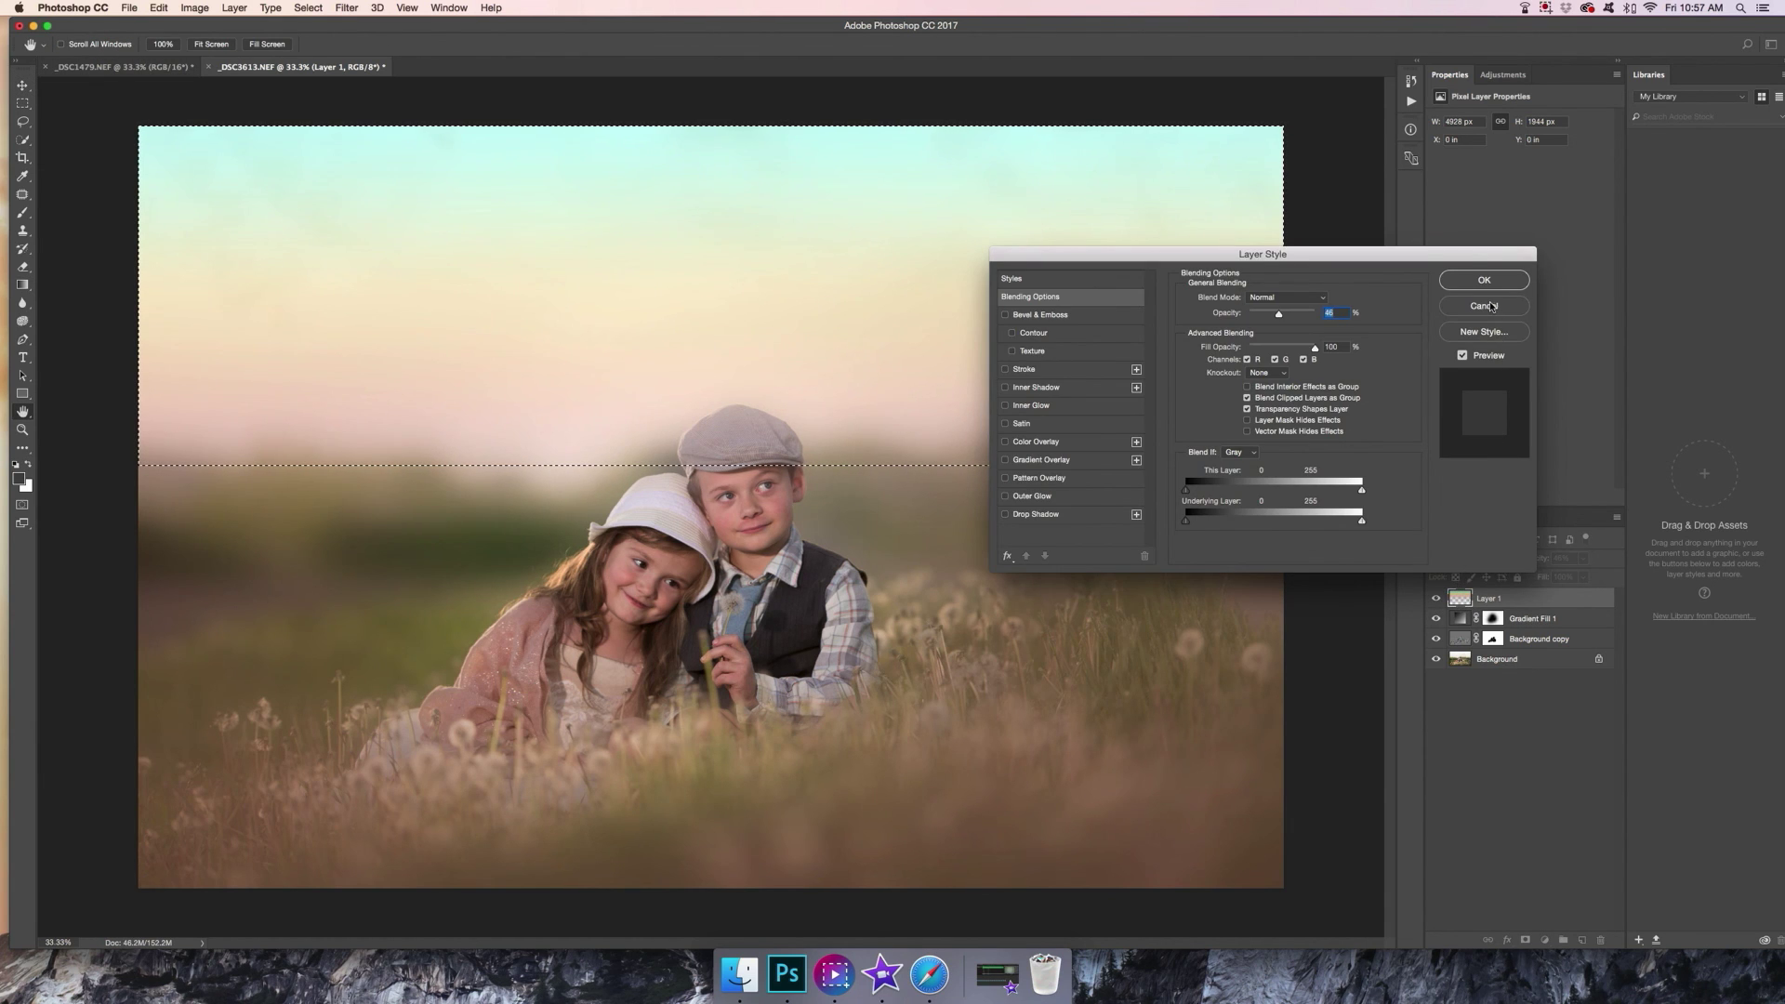
left_click(1488, 305)
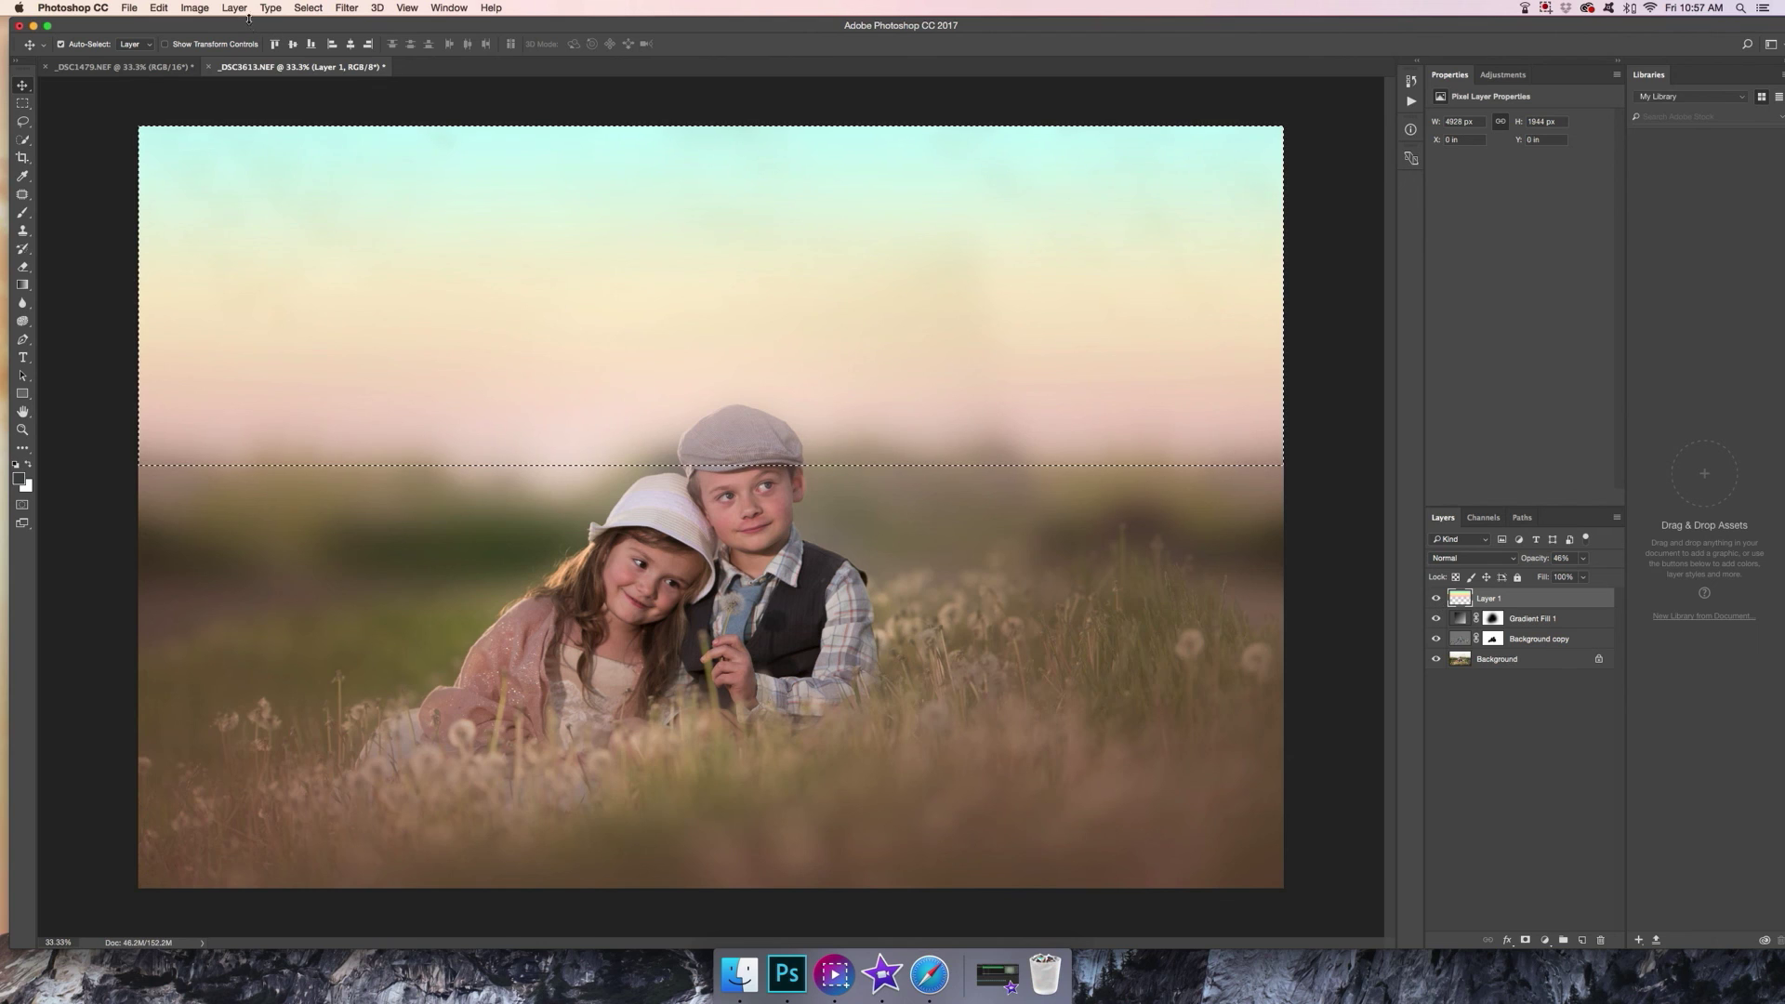
left_click(308, 8)
left_click(313, 39)
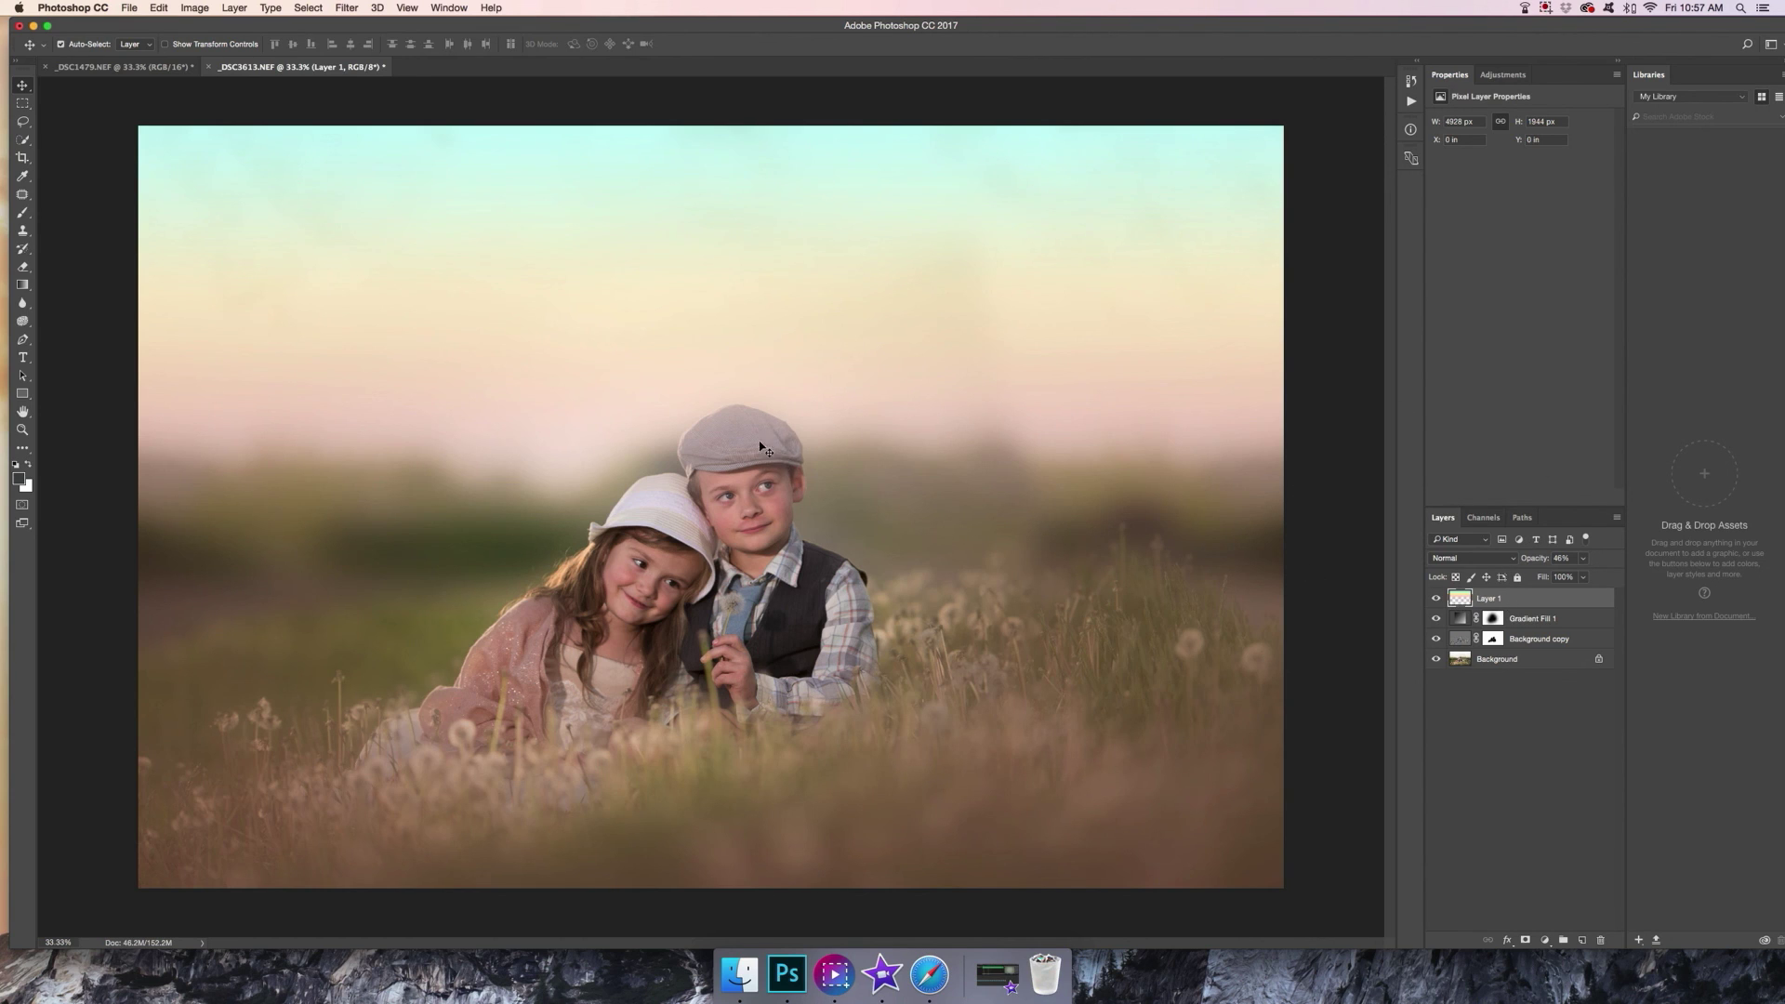
Add a mask to the sky gradient layer and paint black with a smaller brush to clear the tint from the children's hats
left_click(1526, 941)
left_click(23, 213)
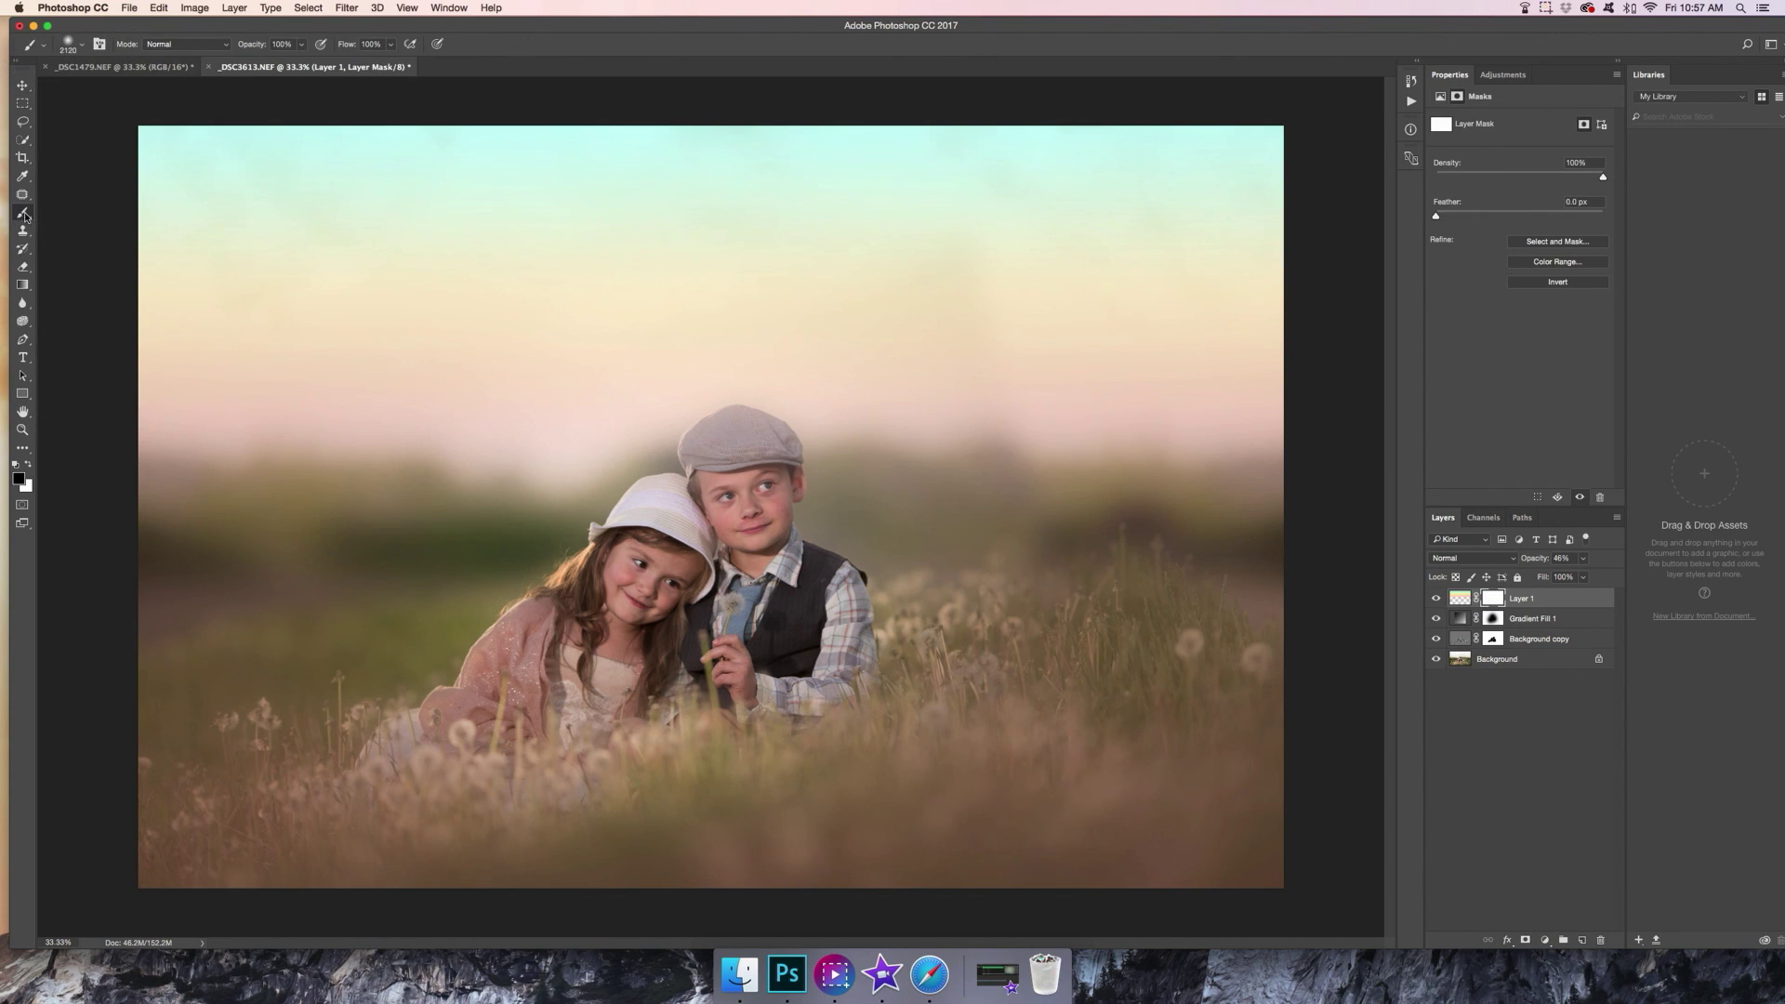
right_click(851, 558)
left_click_drag(991, 595, 970, 593)
key("Return")
mouse_move(755, 442)
left_mouse_down()
mouse_move(711, 465)
mouse_move(673, 525)
mouse_move(668, 510)
mouse_move(687, 516)
mouse_move(710, 453)
mouse_move(739, 455)
mouse_move(758, 507)
mouse_move(777, 472)
mouse_move(766, 449)
mouse_move(734, 453)
mouse_move(731, 493)
mouse_move(757, 576)
mouse_move(635, 558)
mouse_move(679, 502)
left_mouse_up()
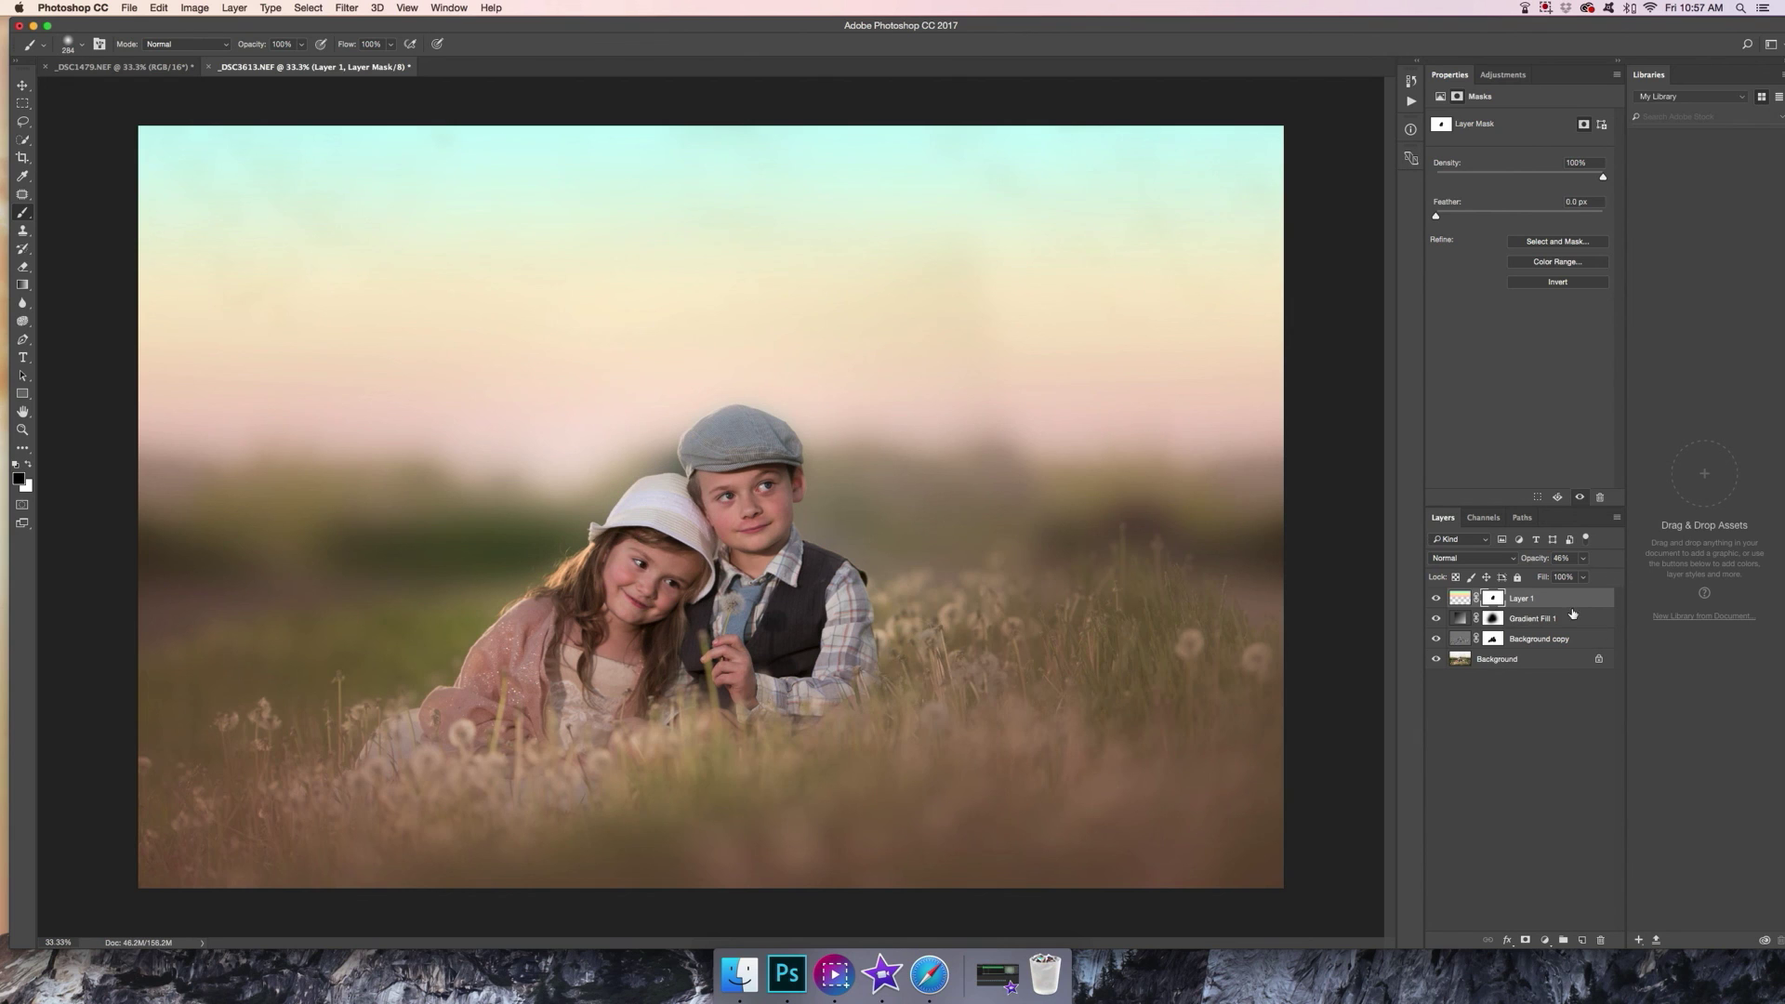
Lower the sky gradient layer's opacity to about 36%
left_click(1585, 559)
left_click_drag(1578, 577, 1572, 577)
left_click_drag(1571, 578, 1570, 577)
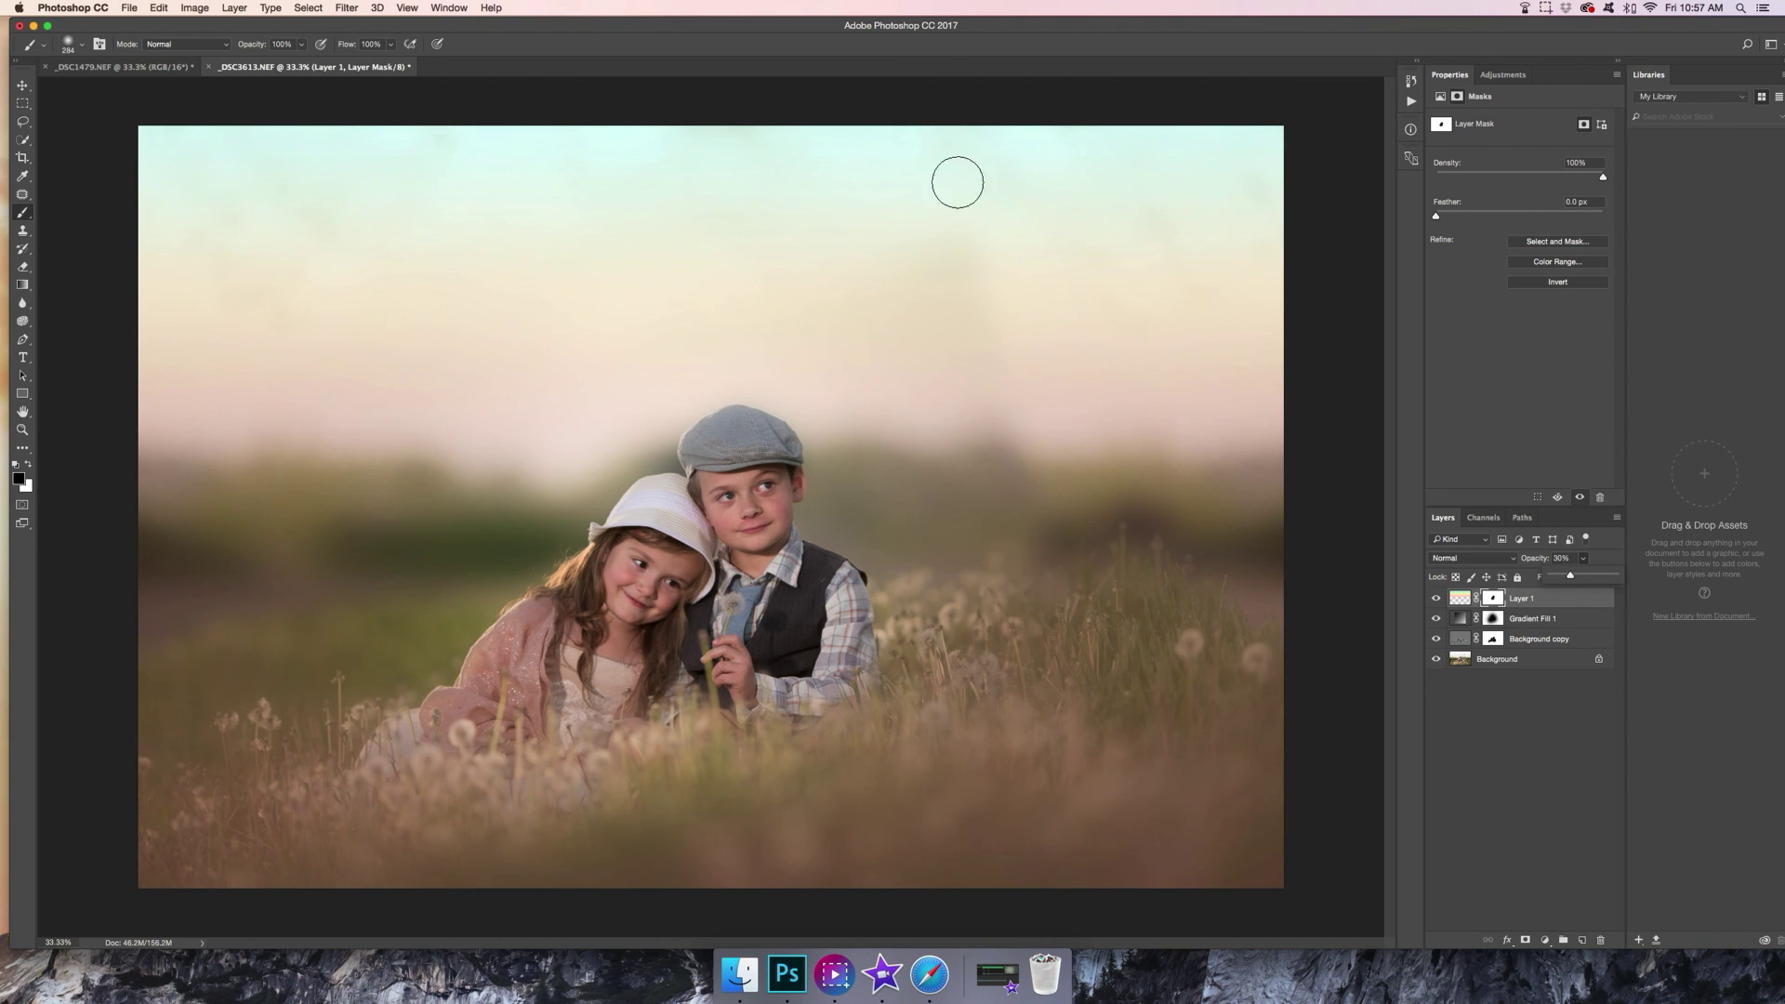
Create a gradient fill layer above the sky gradient layer and set its gradient style to Radial
left_click(234, 7)
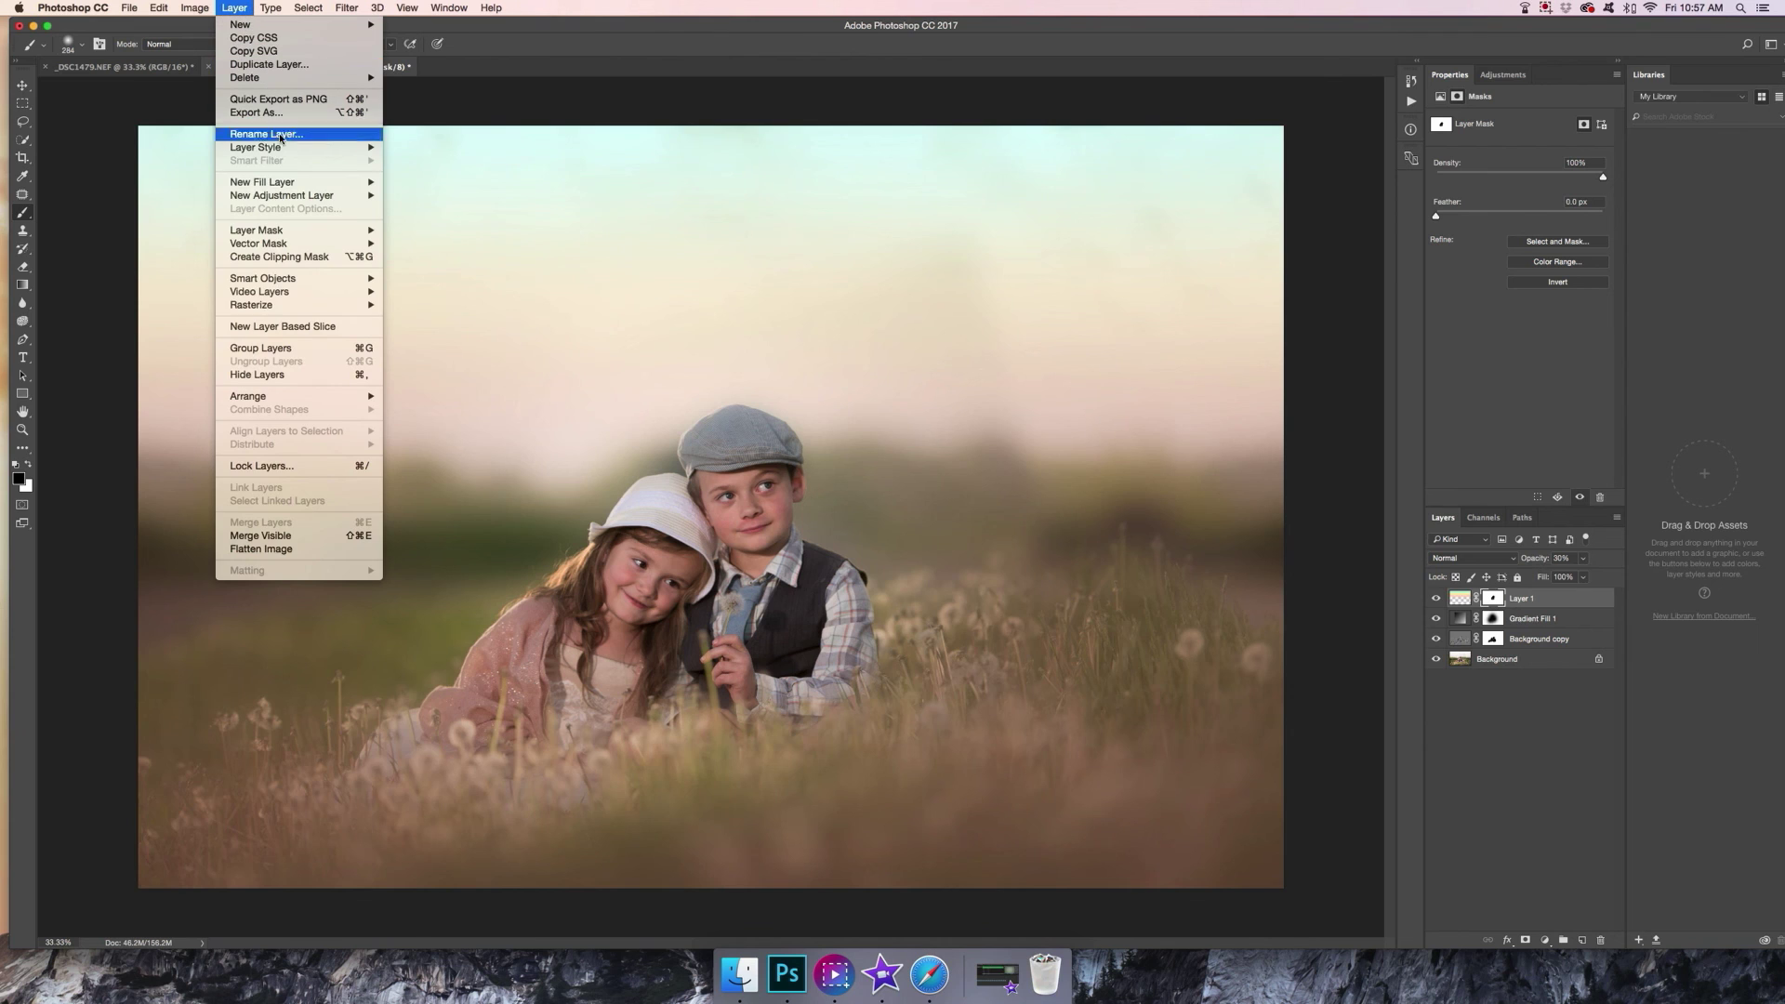
mouse_move(307, 182)
left_click(414, 196)
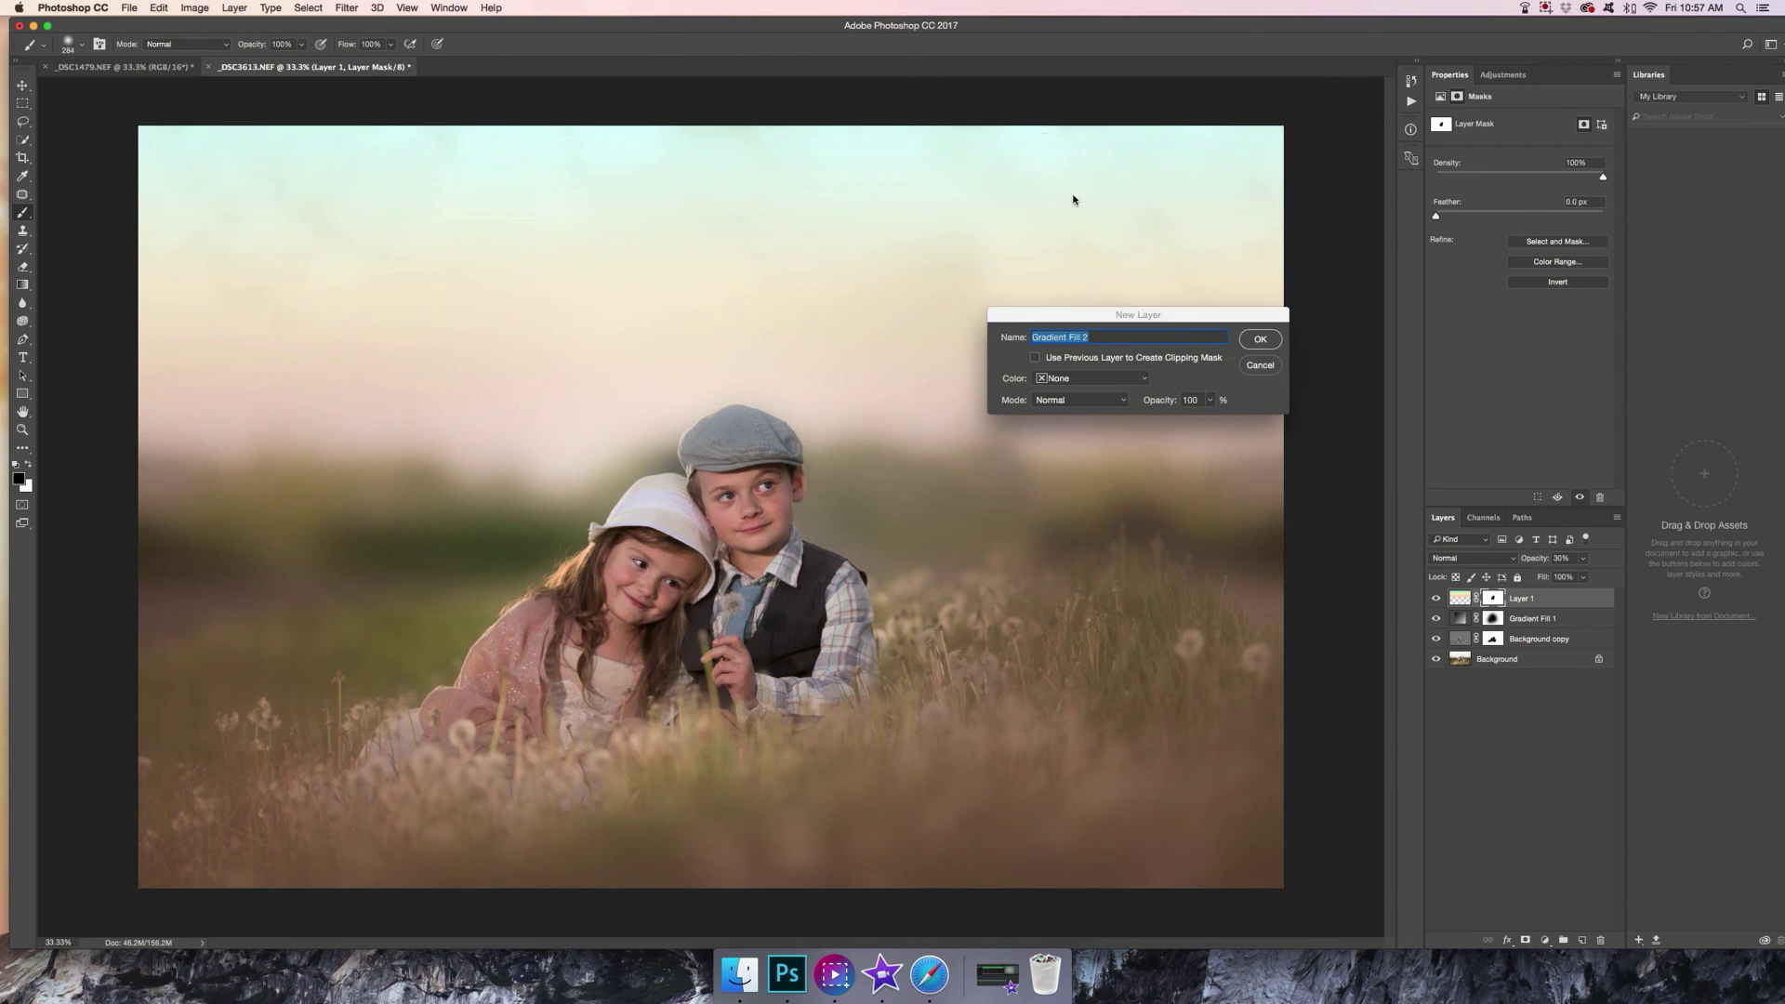
left_click(1257, 340)
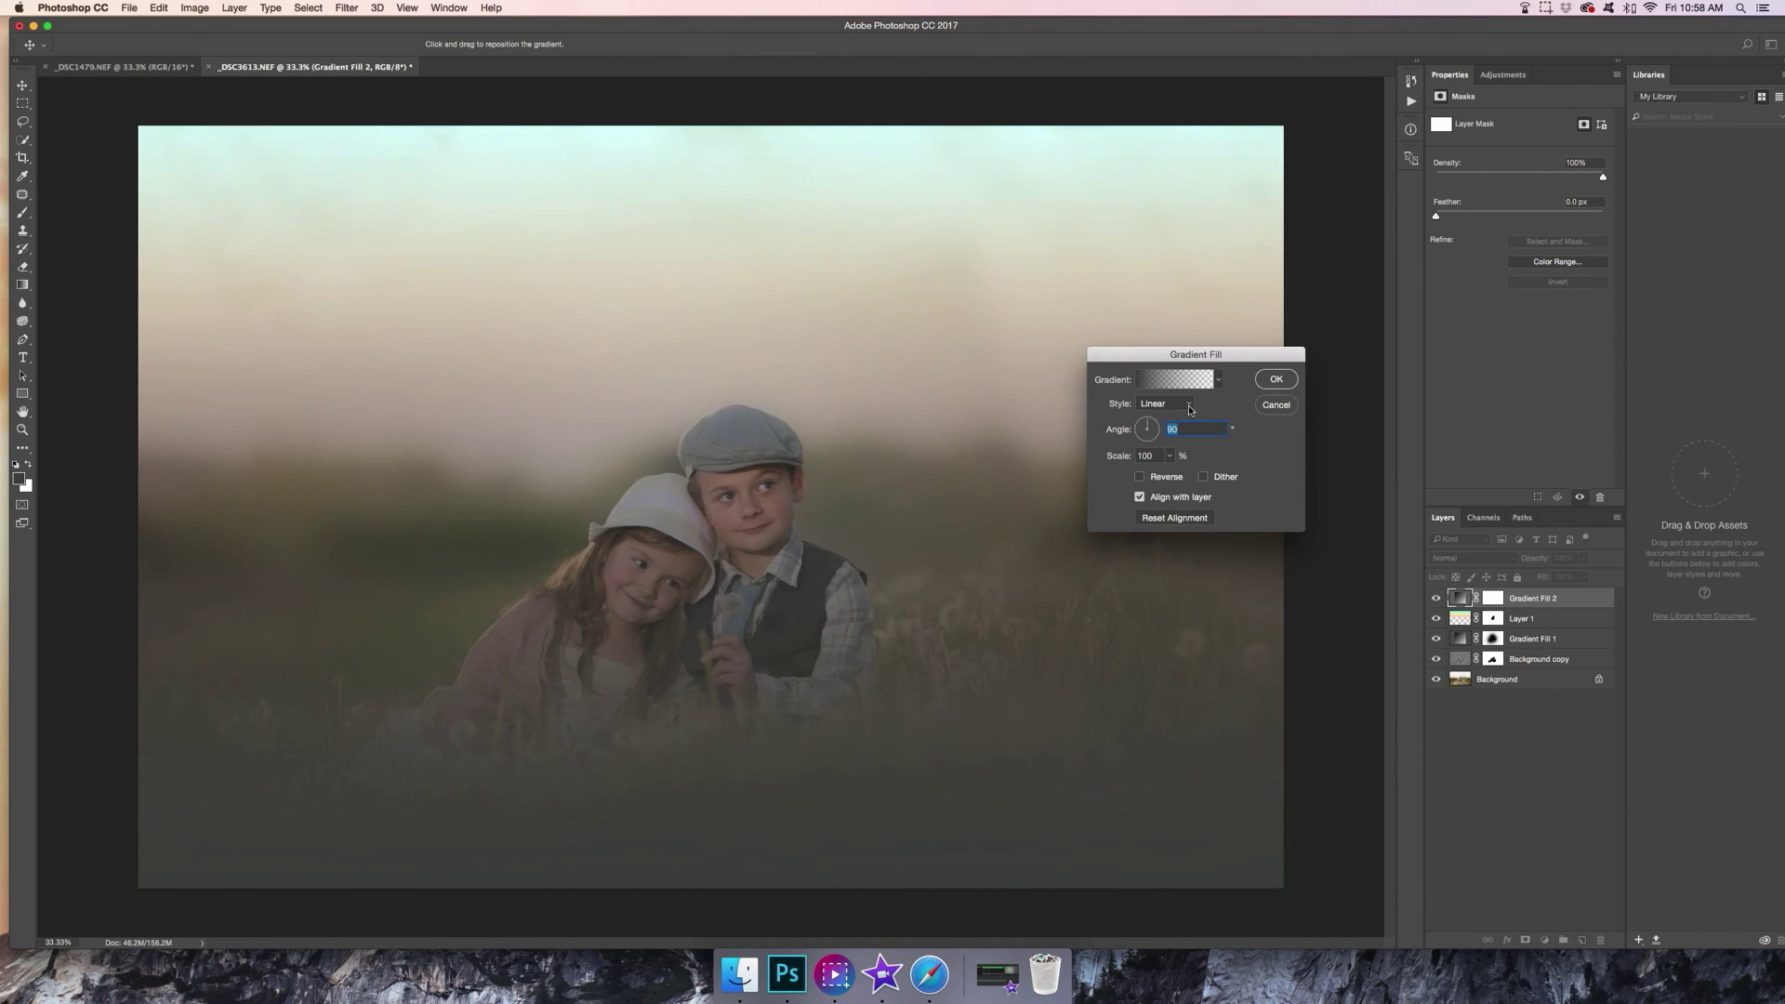
left_click(1190, 410)
left_click(1189, 410)
left_click(1186, 413)
left_click(1185, 416)
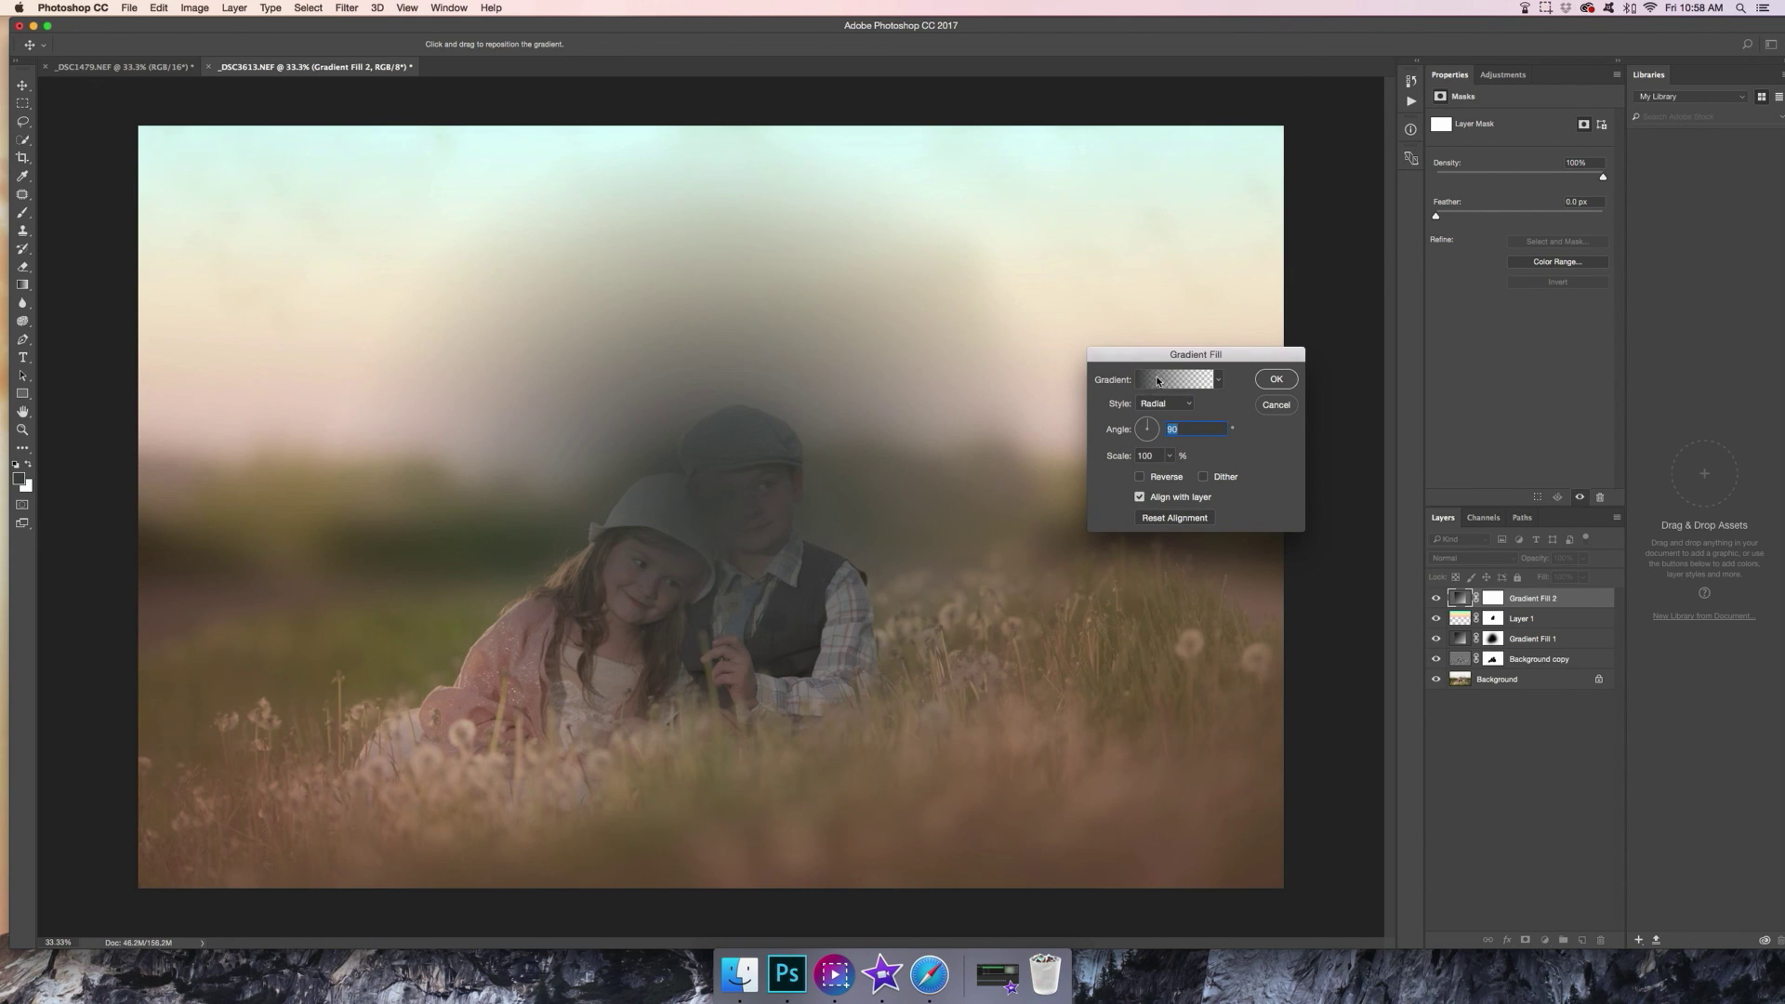
Edit the radial fill's gradient and set both its start and end colour stops to white
left_click(1158, 381)
left_click(1163, 545)
left_click(1224, 602)
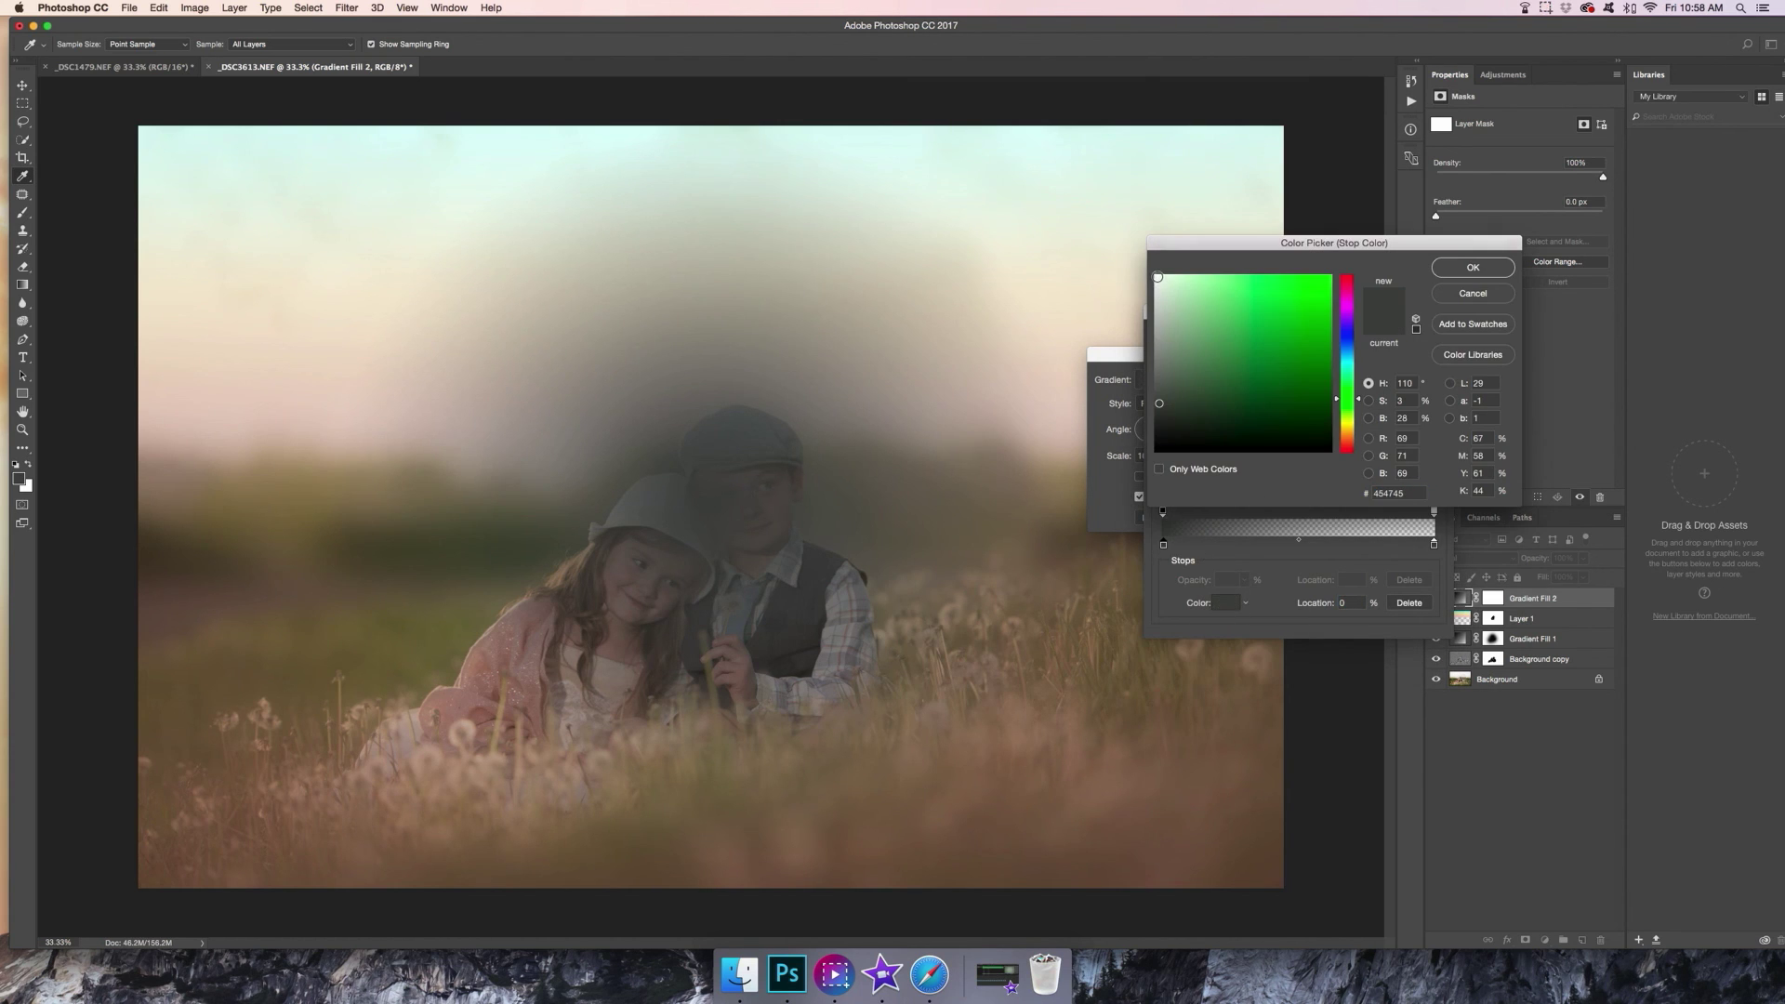
left_click(1158, 278)
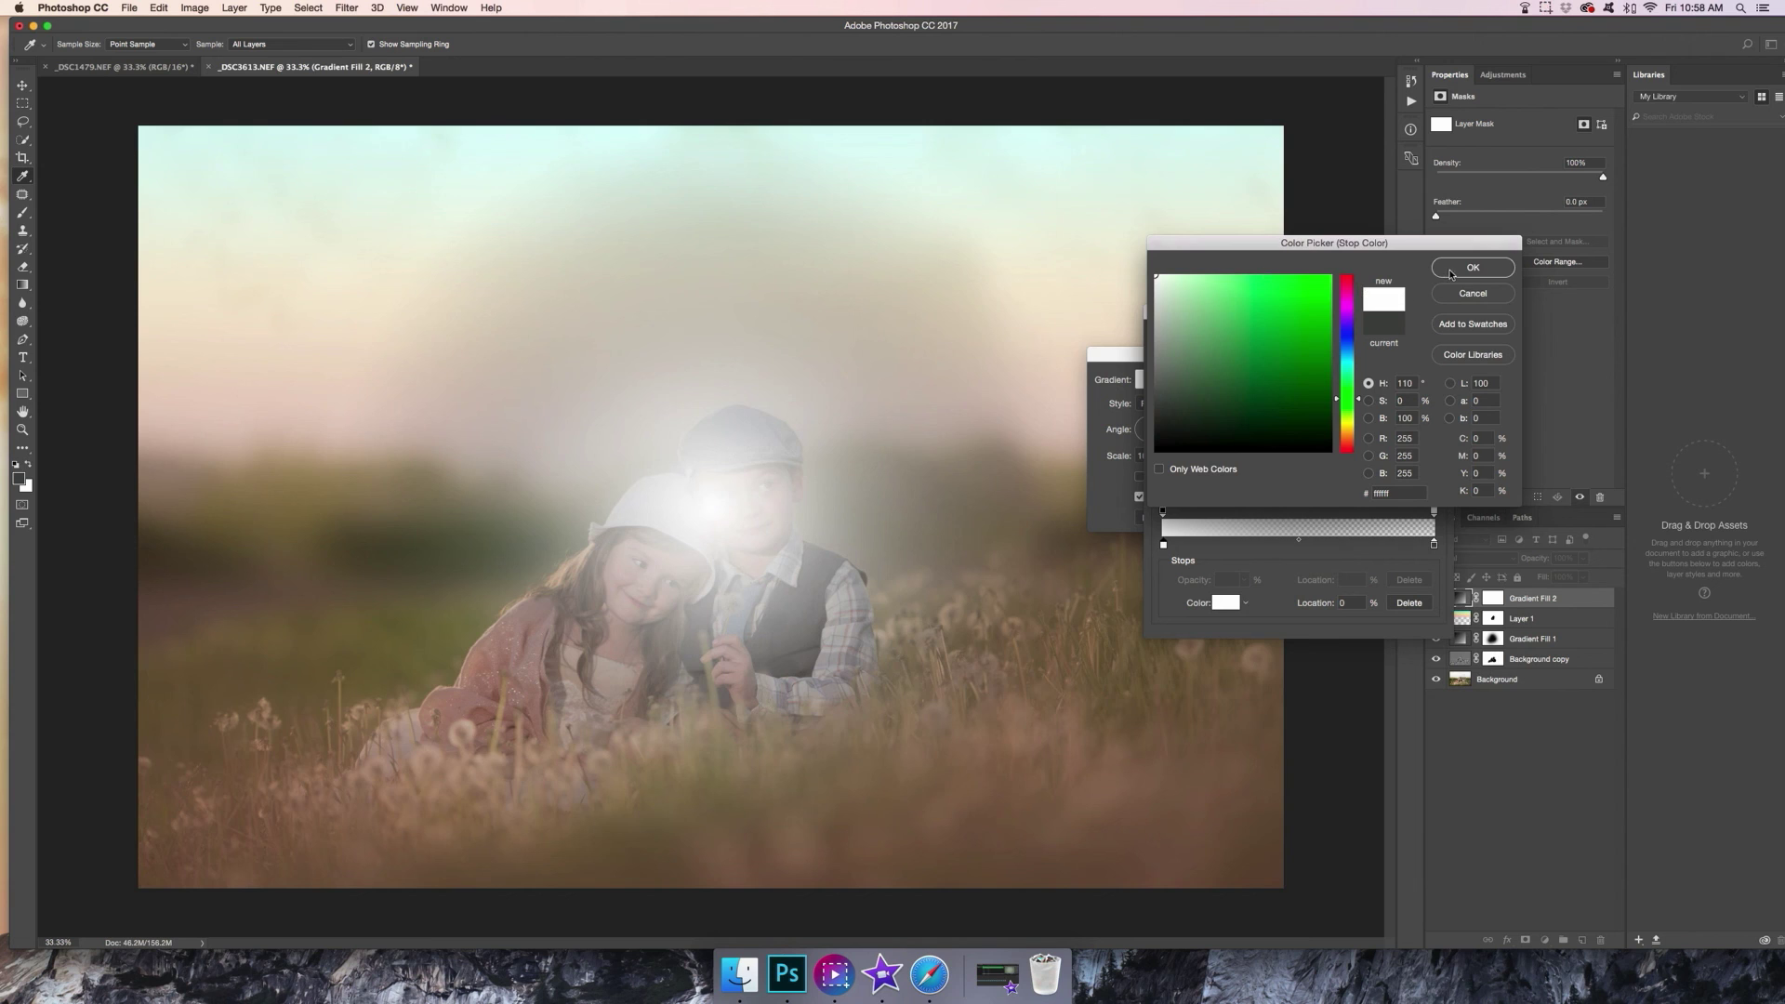
left_click(1452, 272)
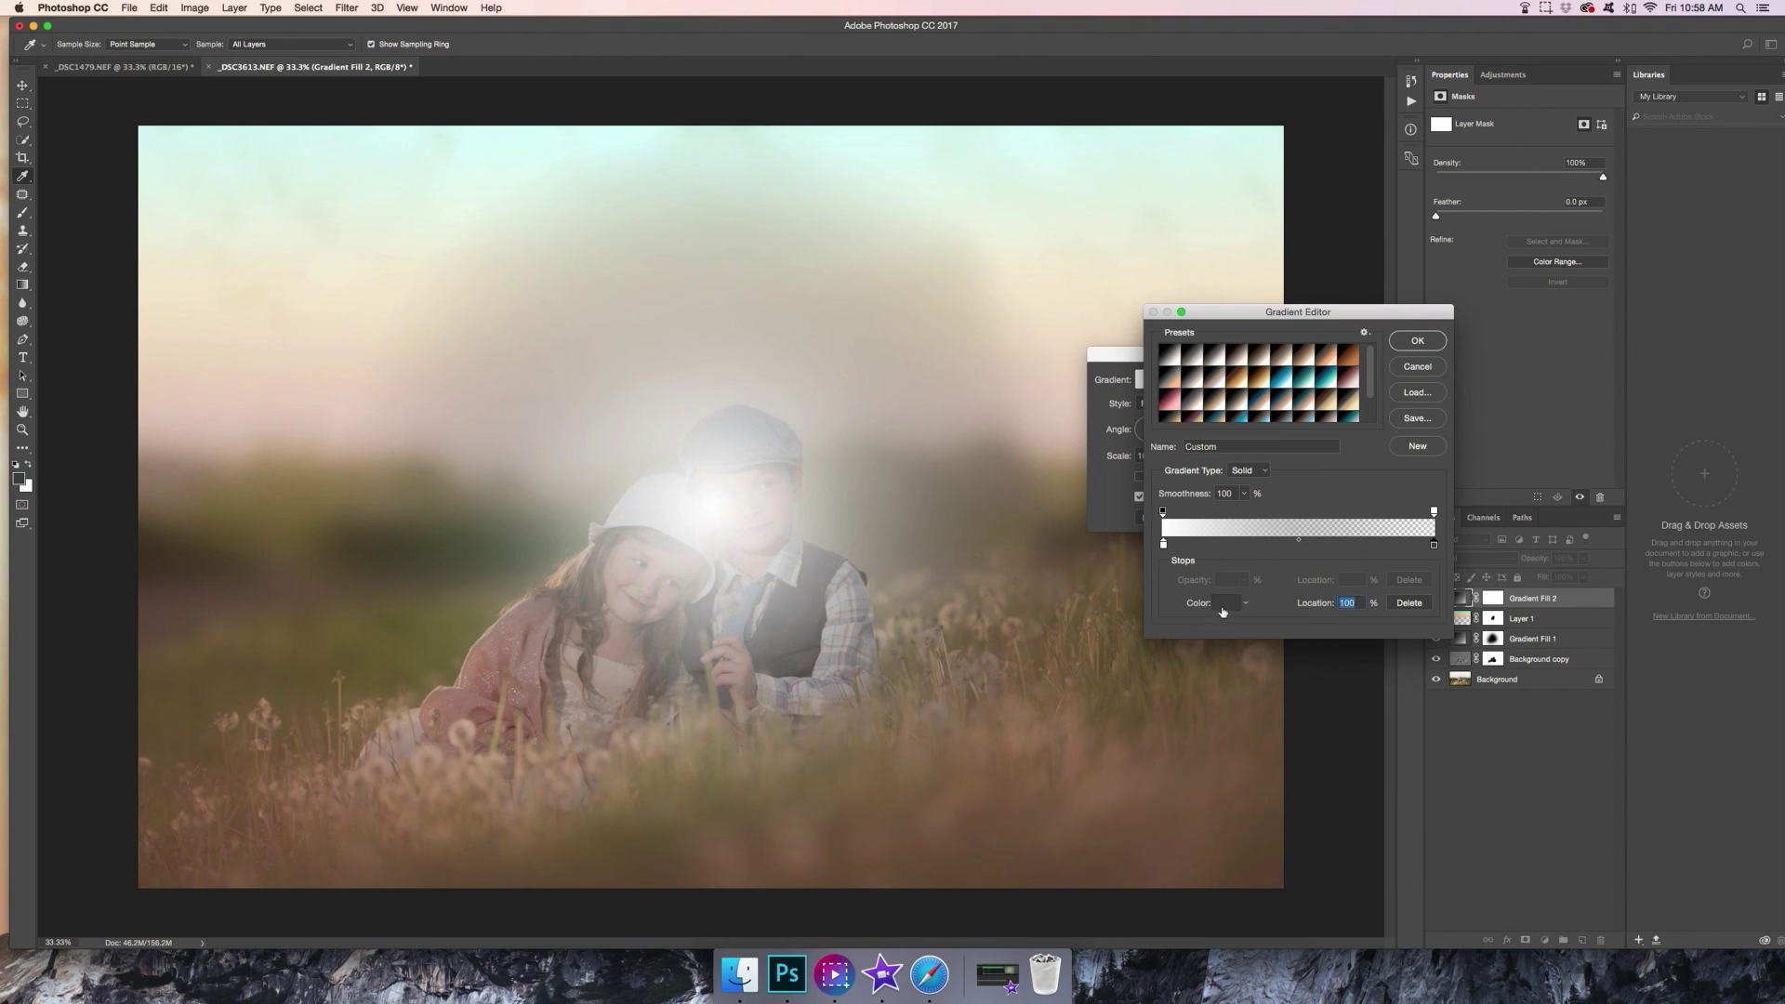
left_click(1240, 604)
left_click_drag(1162, 404, 1151, 247)
left_click(1464, 270)
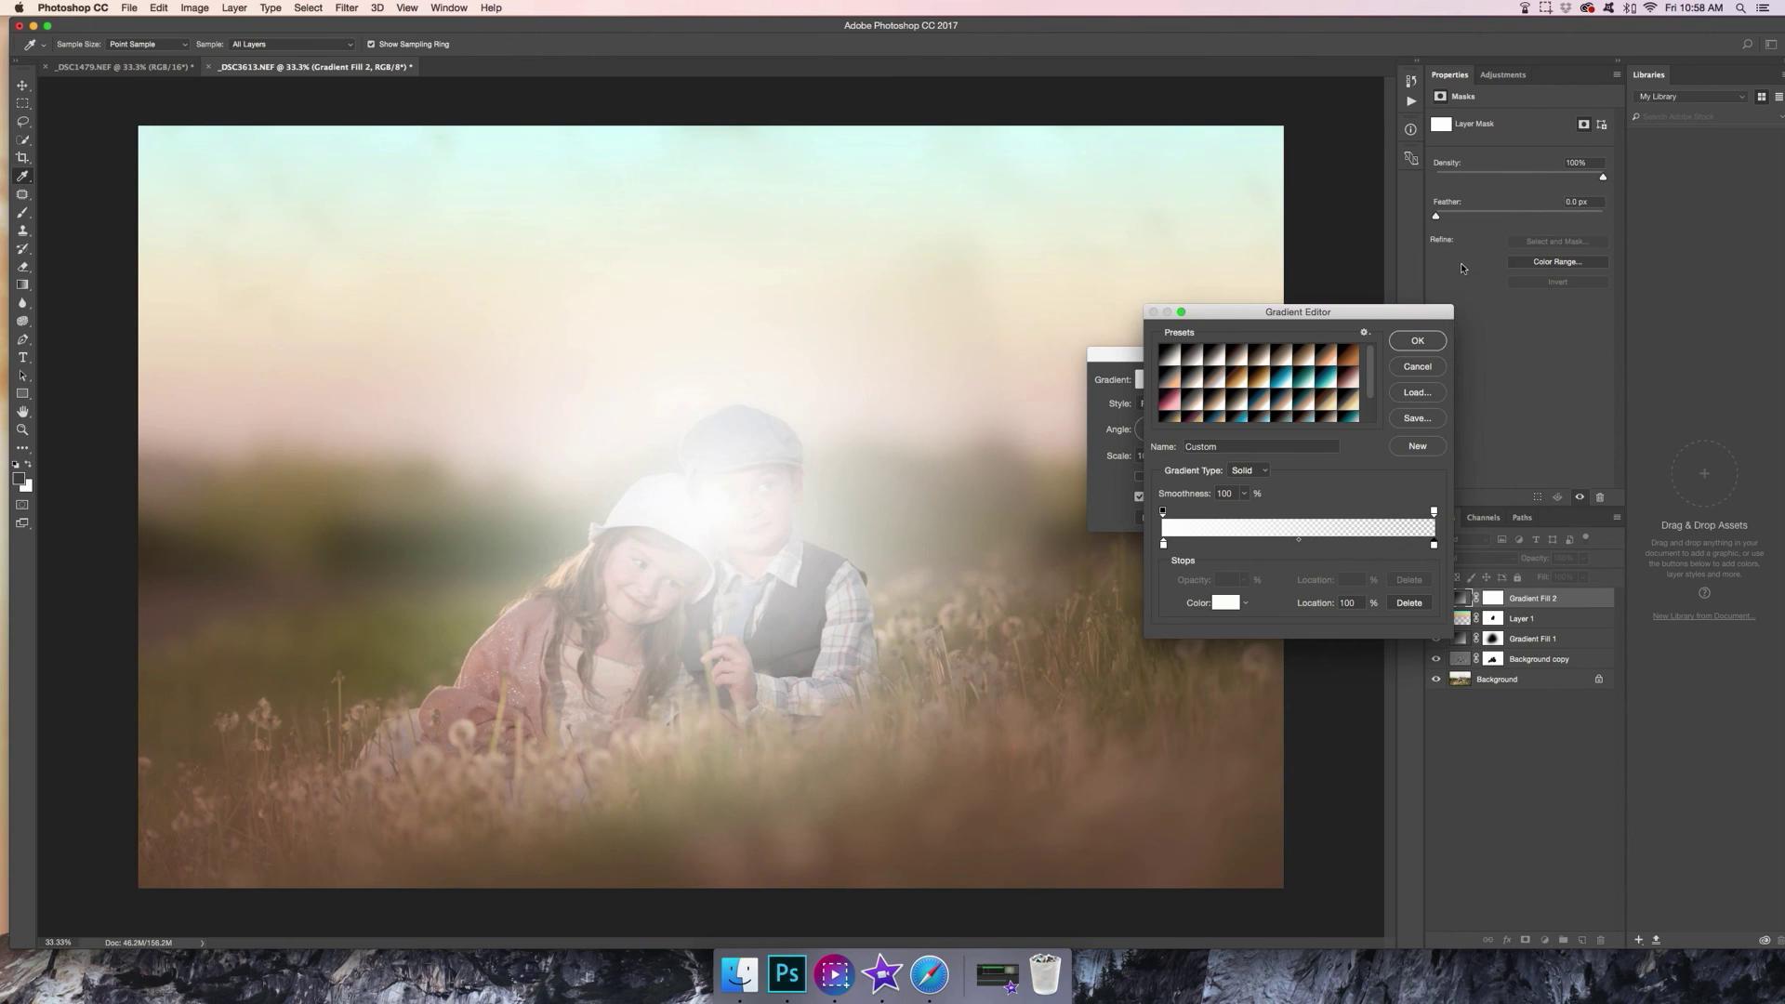
Reposition the white radial light into the sky above the children's hats and apply the gradient fill
left_click(1415, 340)
left_click_drag(749, 486, 643, 332)
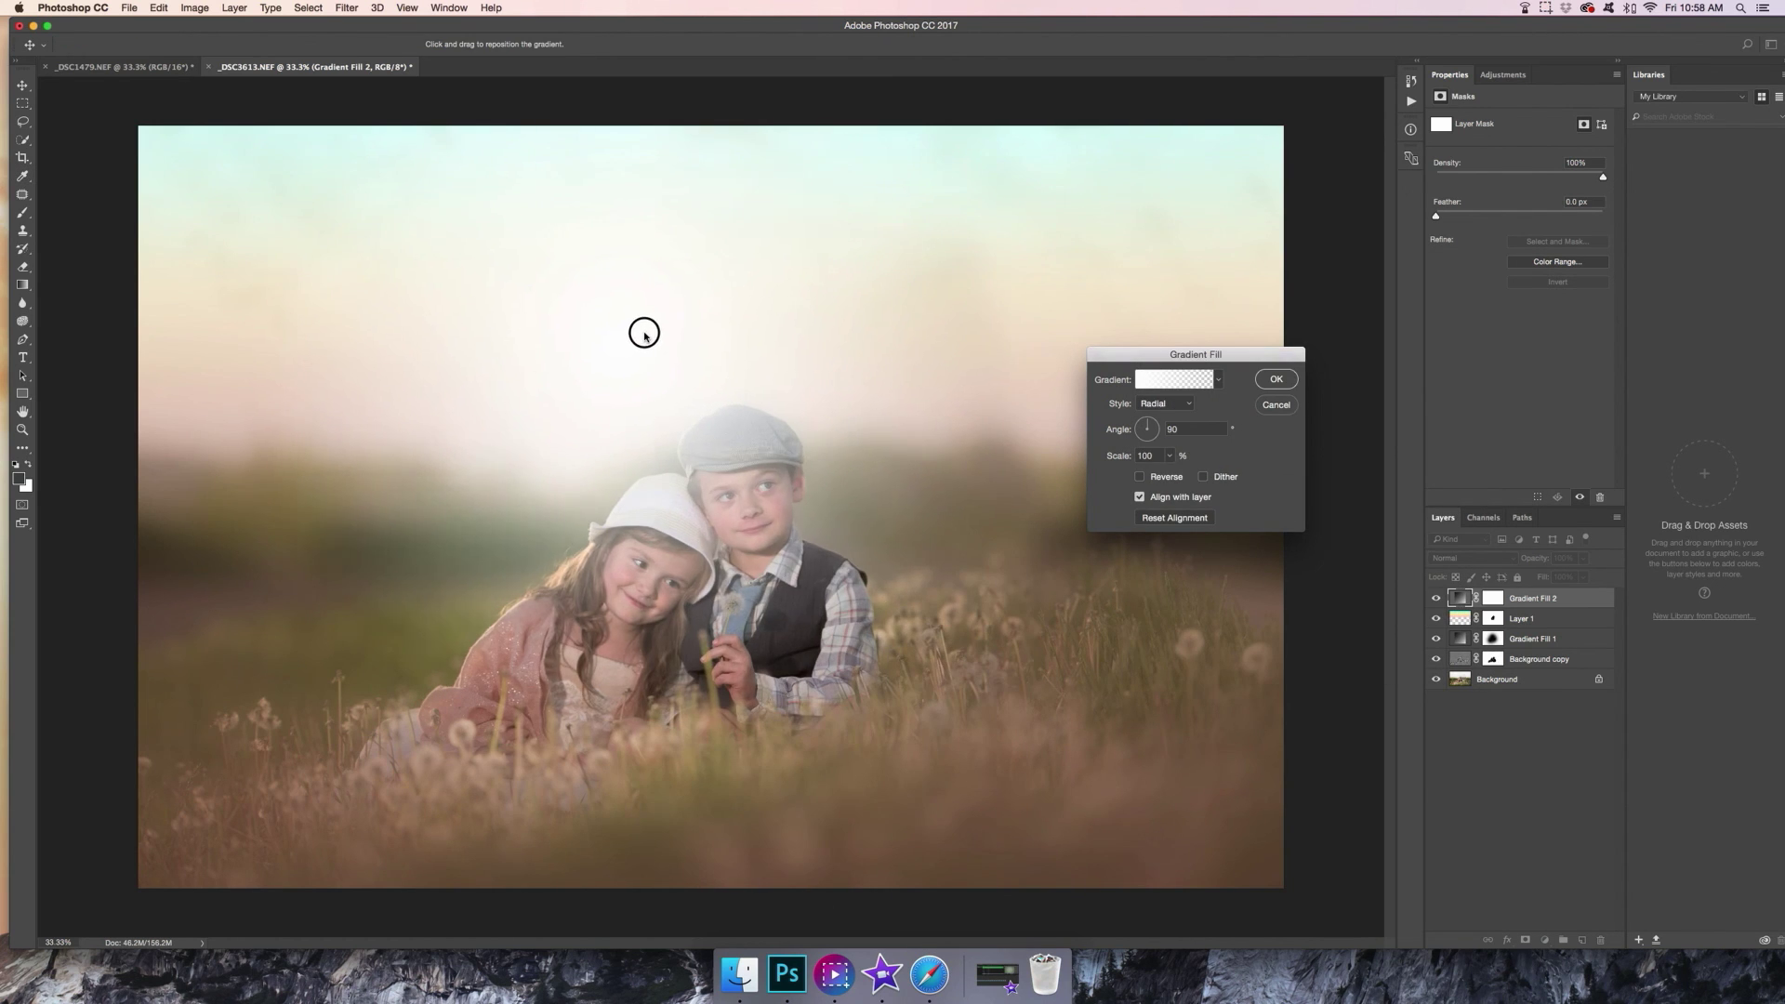
left_click(1275, 379)
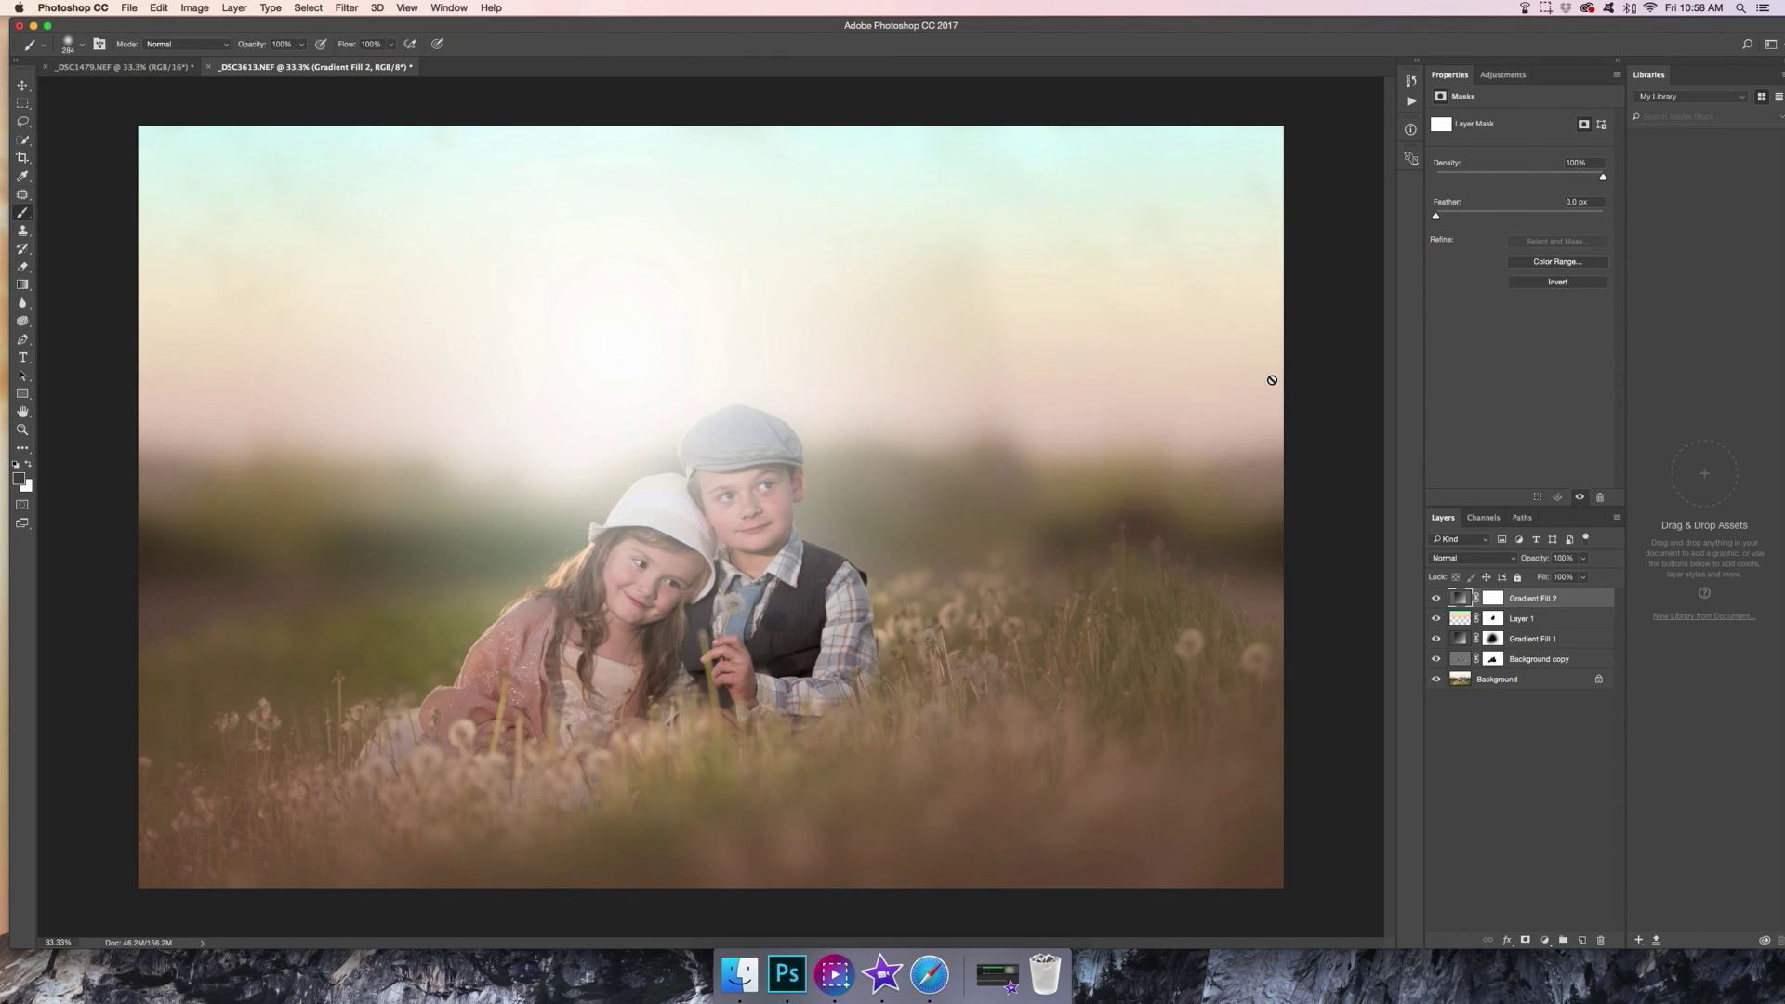
Paint black with a larger brush on the radial light layer's mask to clear the haze from both children
left_click(1494, 603)
right_click(772, 561)
left_click_drag(907, 608, 918, 608)
key("Return")
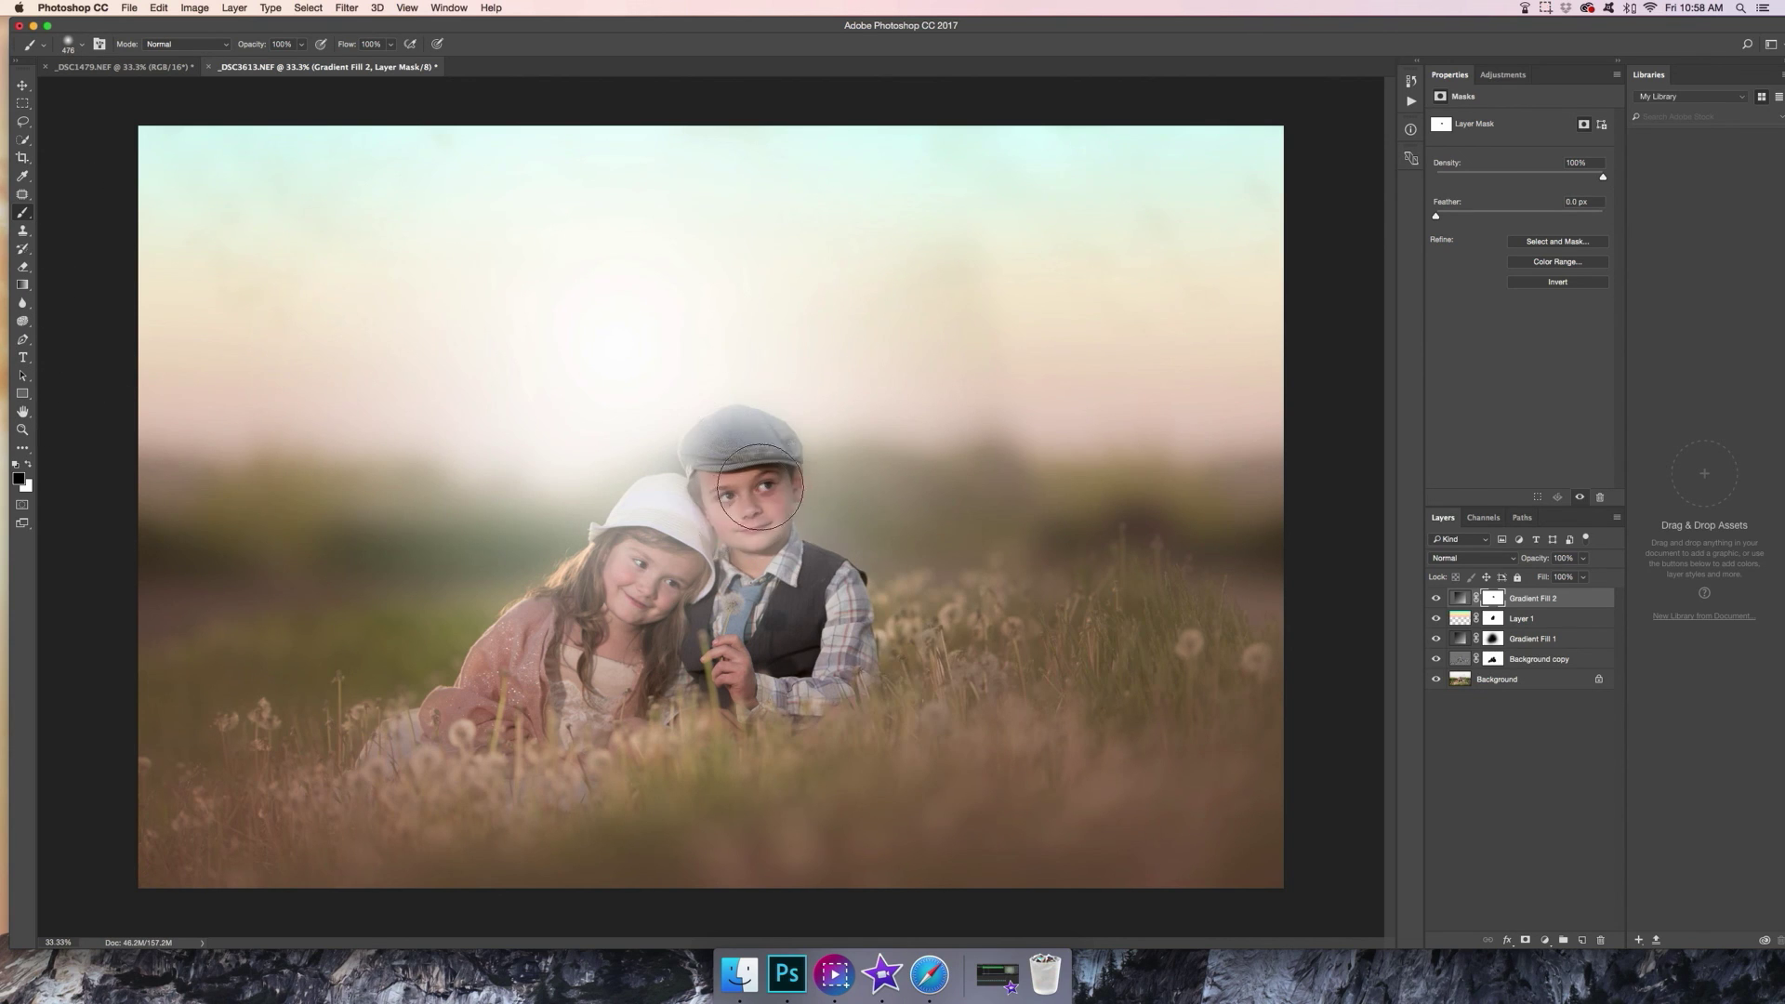
mouse_move(770, 539)
left_mouse_down()
mouse_move(790, 484)
mouse_move(728, 568)
mouse_move(663, 519)
mouse_move(603, 616)
mouse_move(655, 613)
mouse_move(718, 556)
mouse_move(740, 446)
mouse_move(796, 437)
left_mouse_up()
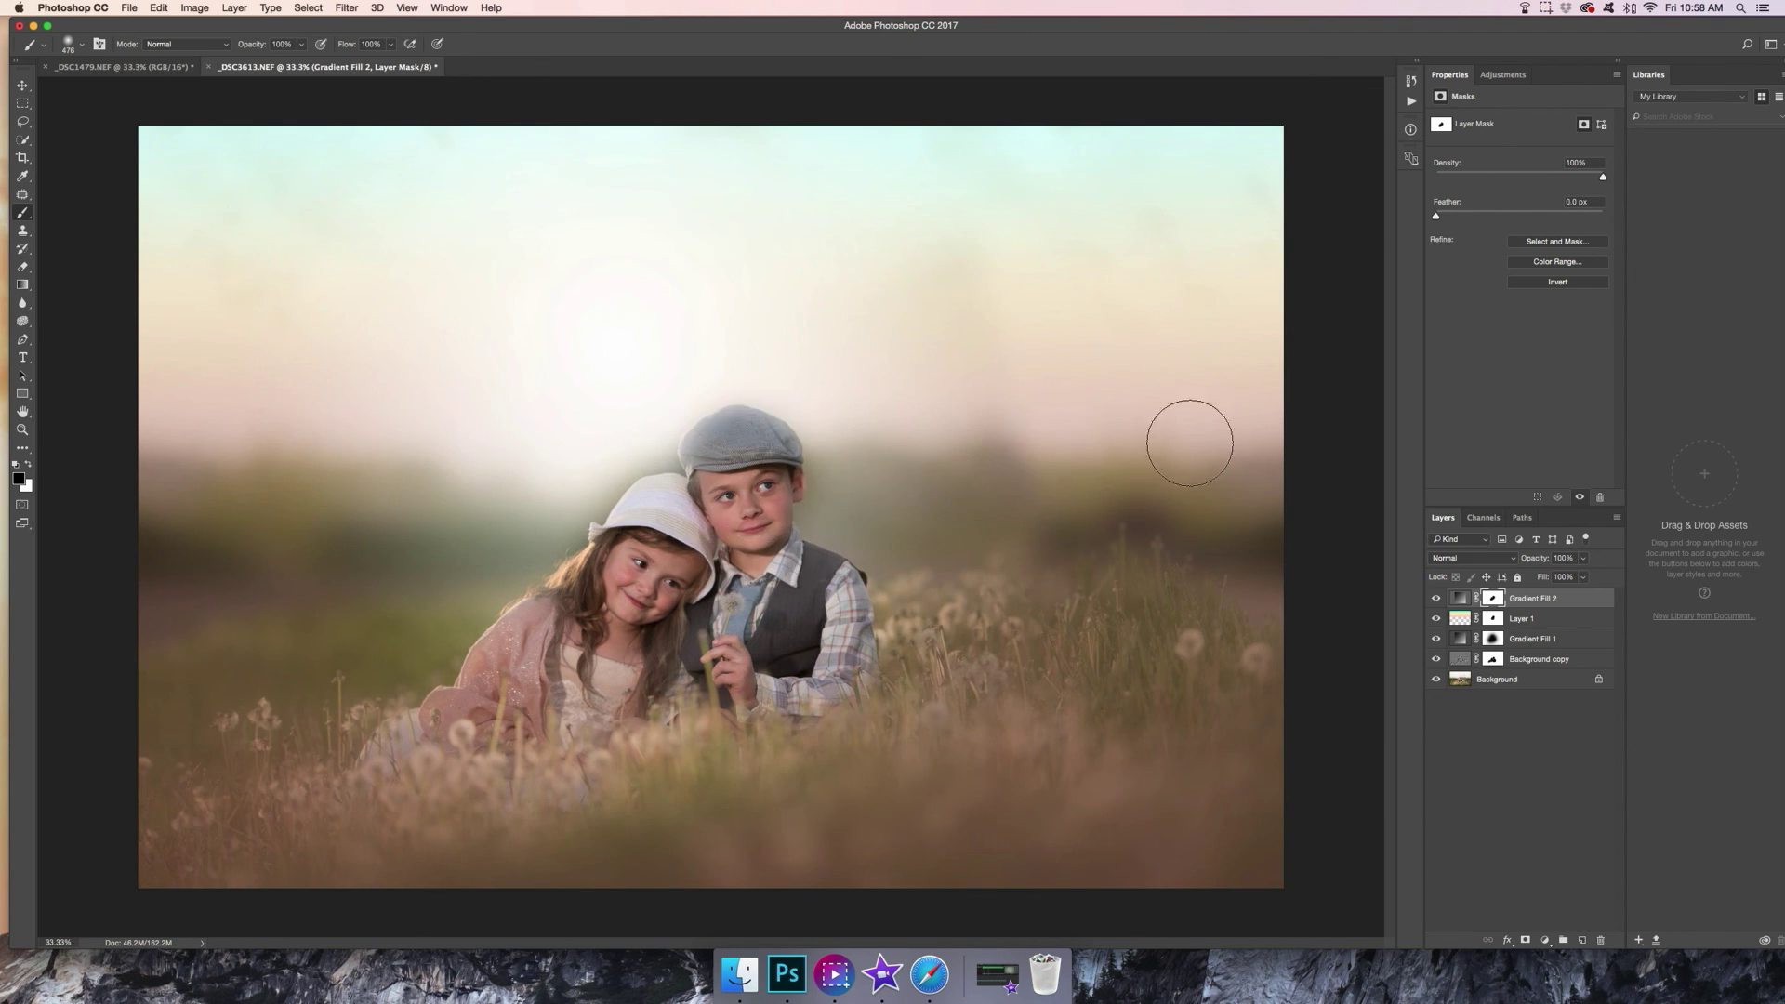
left_click(1583, 557)
mouse_move(1585, 575)
left_mouse_down()
mouse_move(1561, 577)
mouse_move(1598, 575)
left_mouse_up()
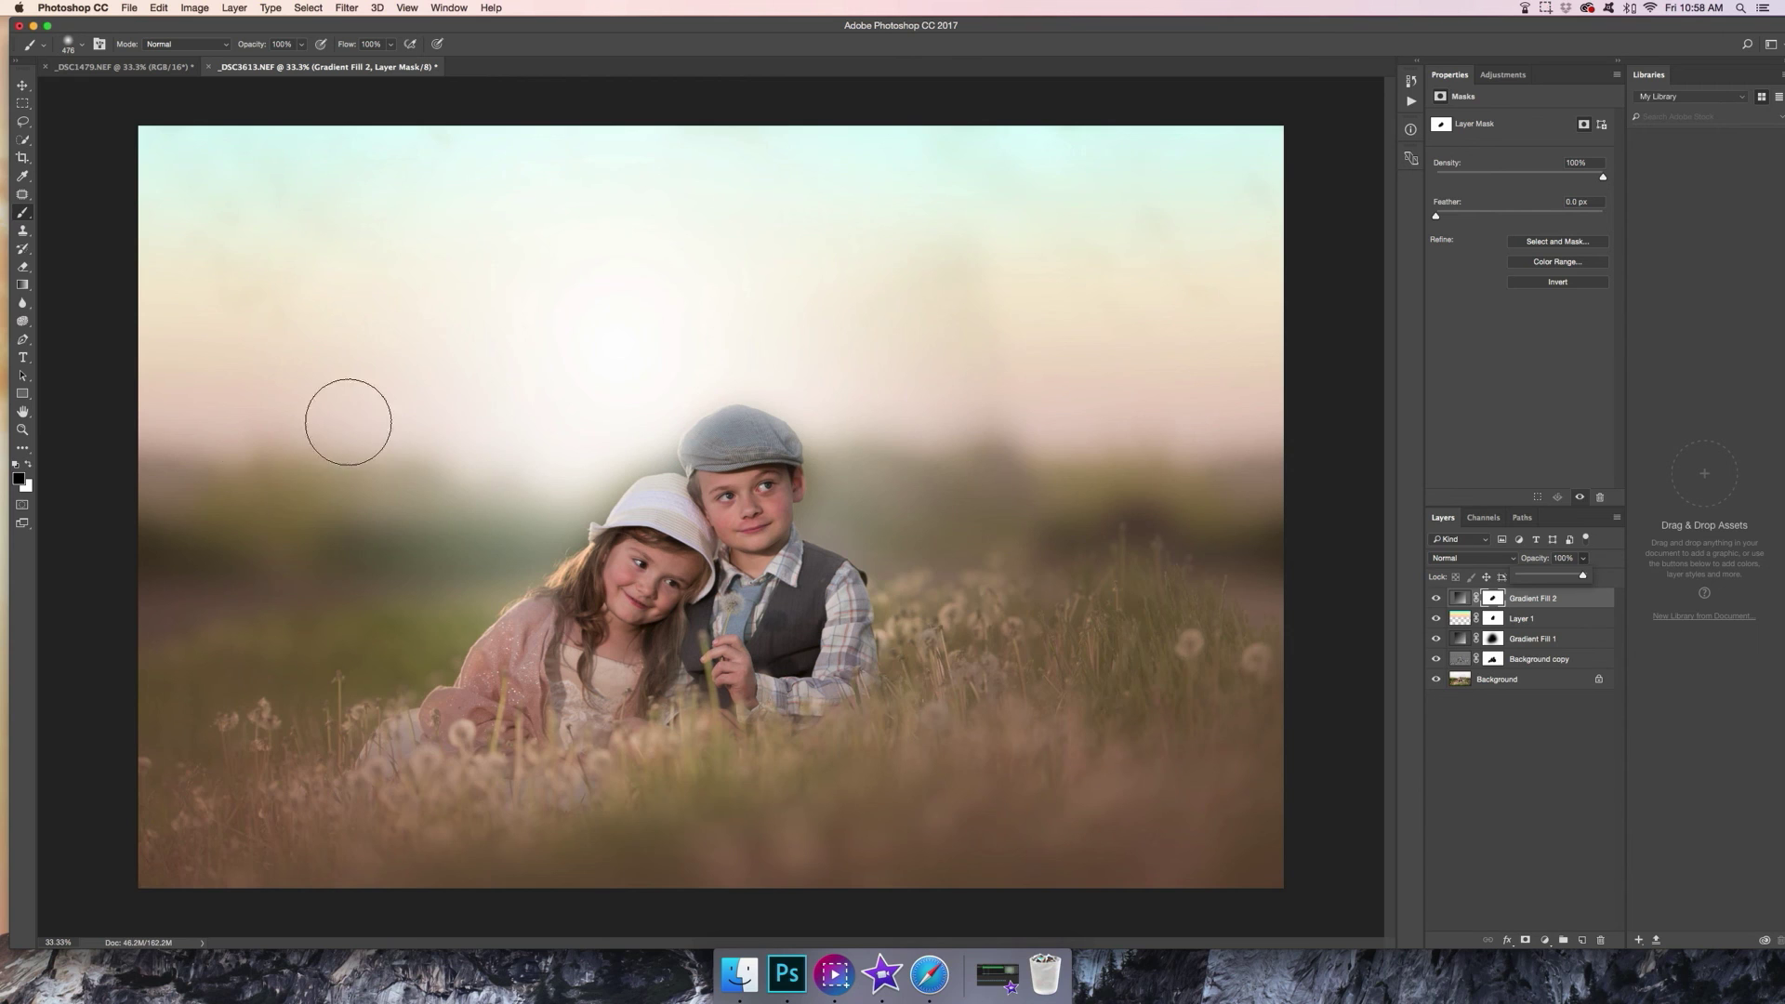
key("x")
mouse_move(686, 438)
left_mouse_down()
mouse_move(656, 463)
mouse_move(711, 402)
left_mouse_up()
key("super+z")
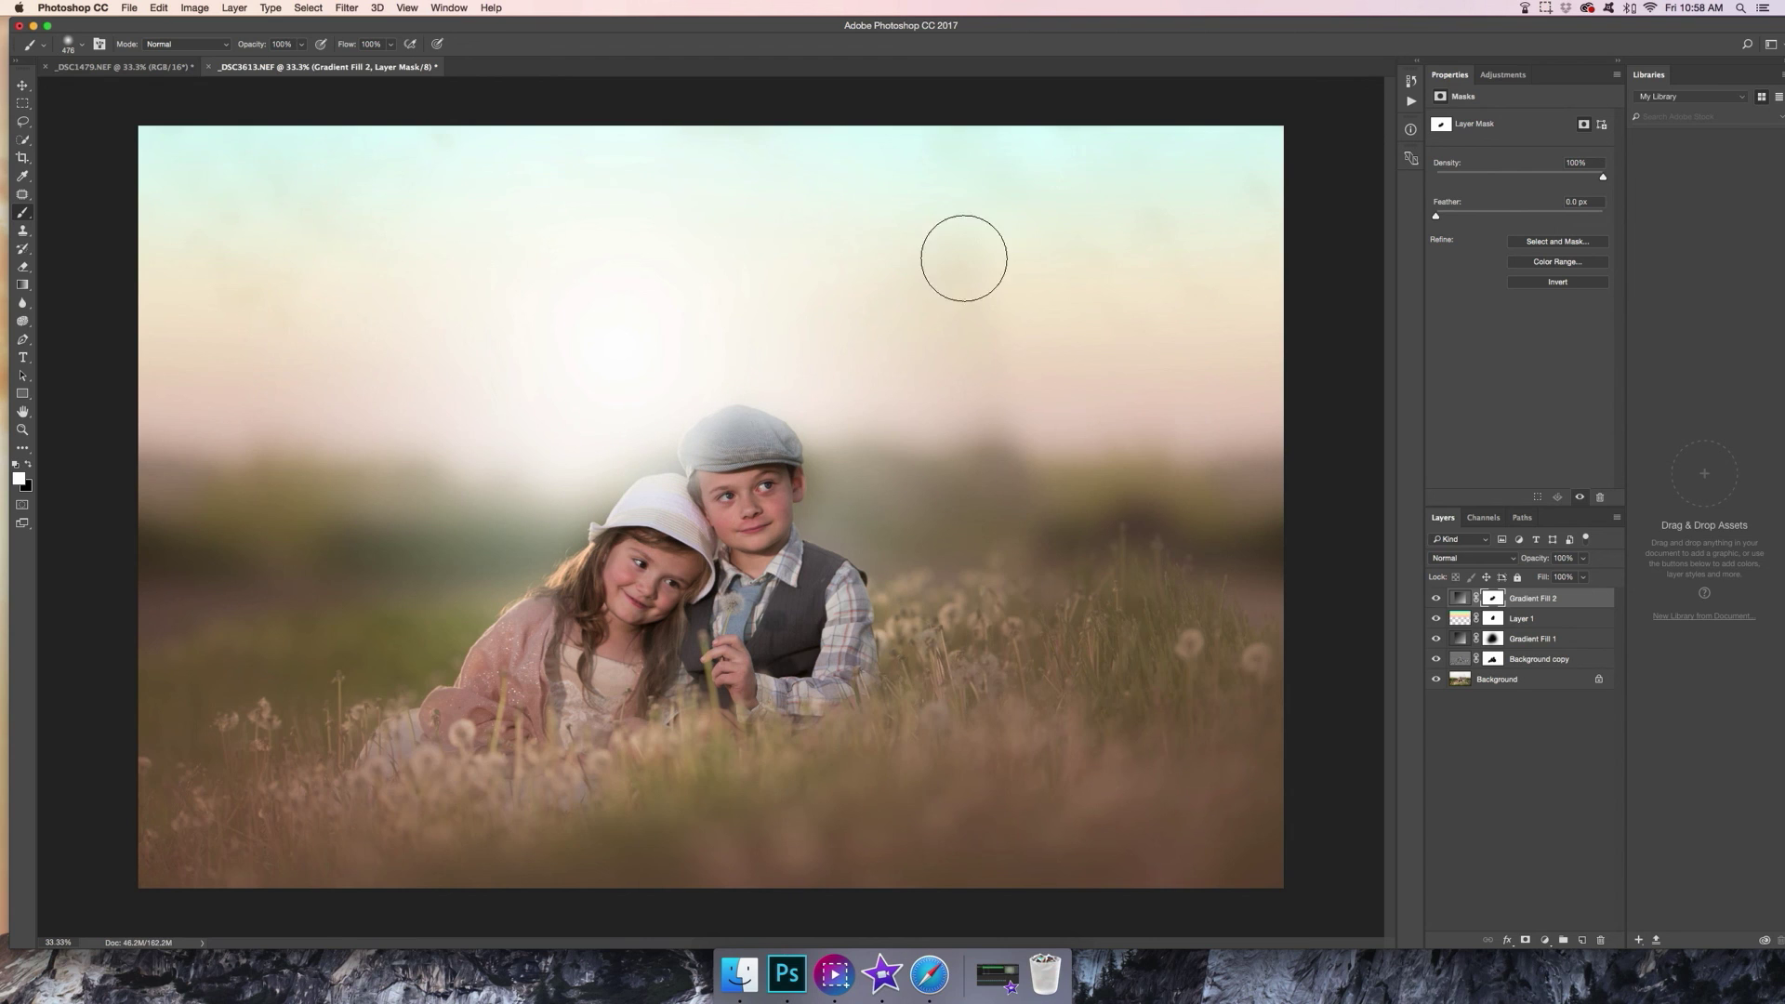
Lower the radial light layer's opacity to 60% and compare the image with and without it
left_click(1583, 558)
left_click_drag(1587, 575, 1558, 581)
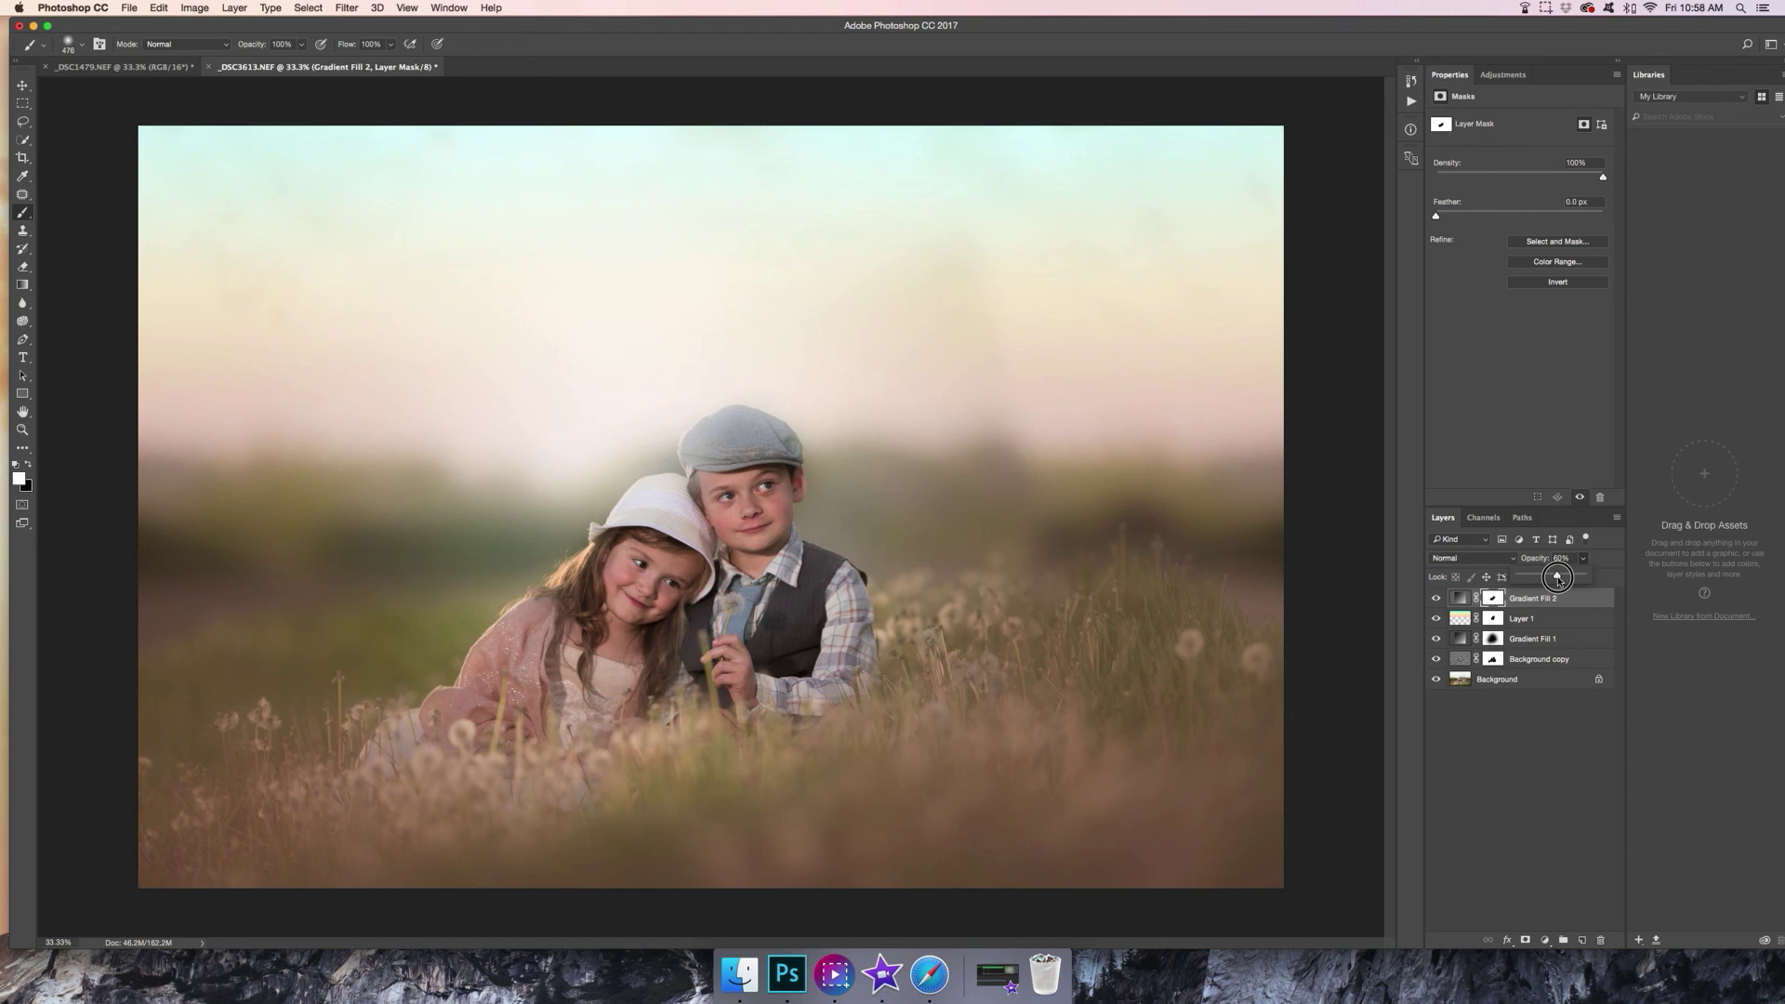
left_click(1437, 599)
left_click(1437, 599)
Draw a large elliptical selection around the children and feather it by about 750 px with Select and Mask
left_click_drag(22, 106, 67, 117)
left_click_drag(319, 201, 1133, 811)
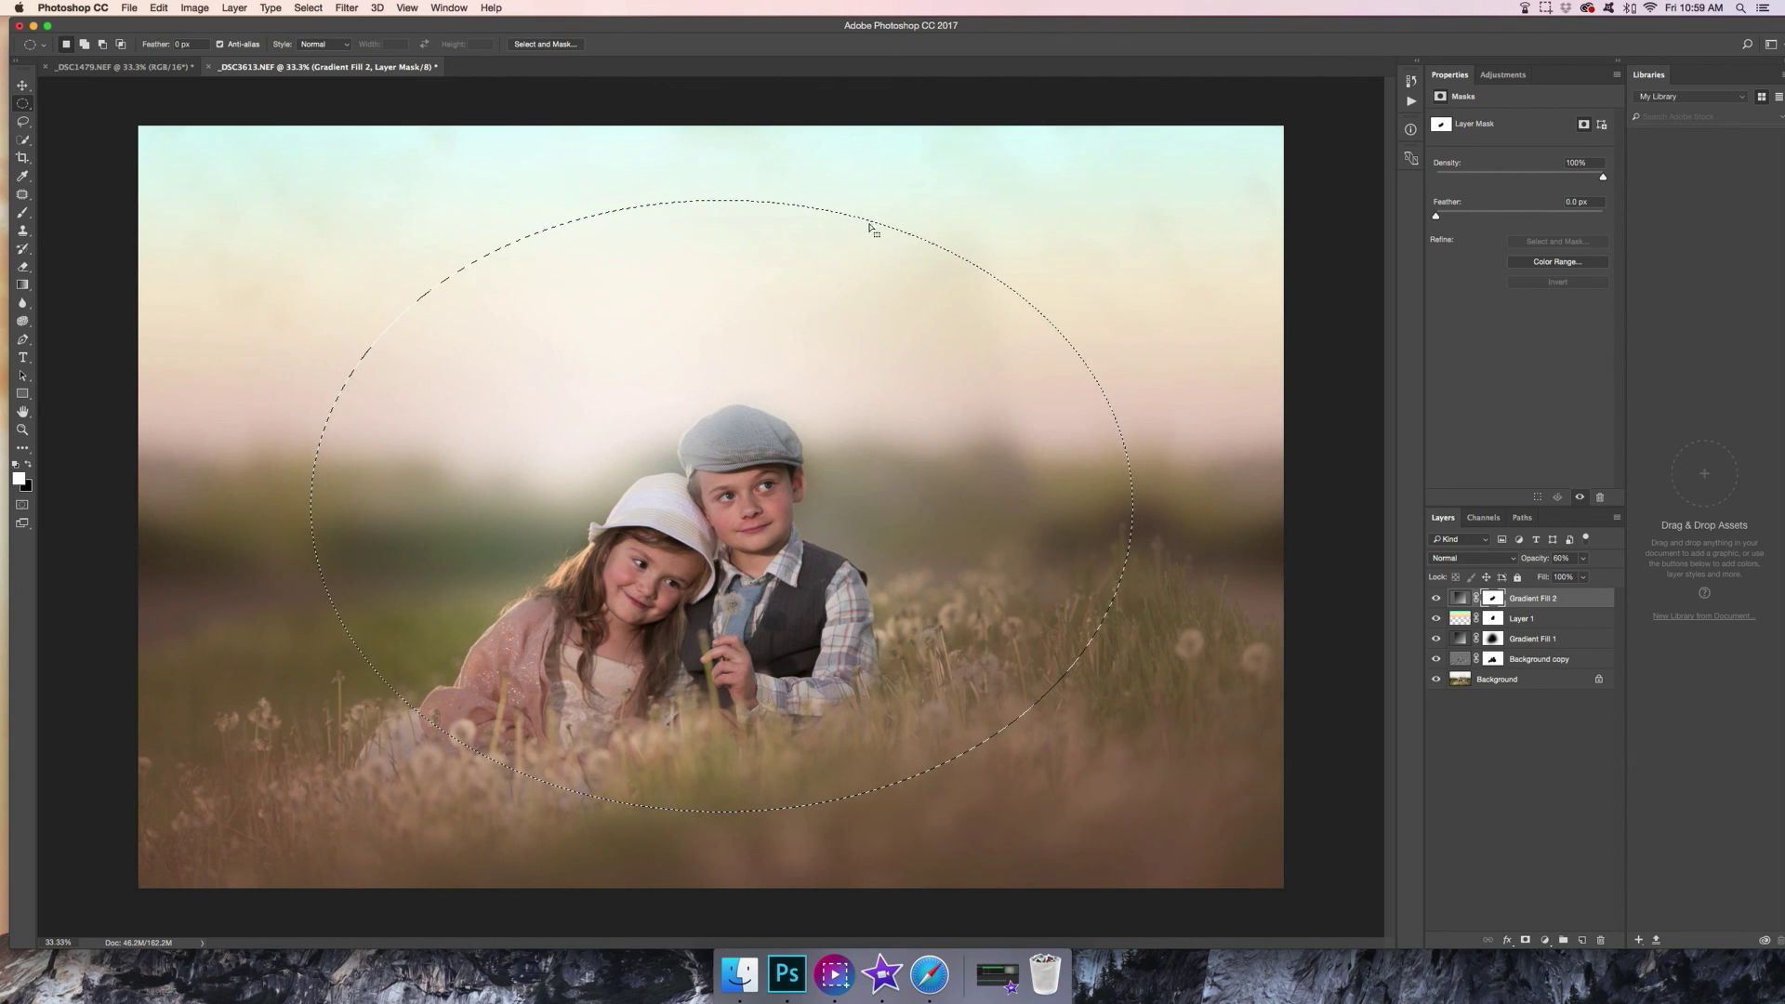
left_click(563, 44)
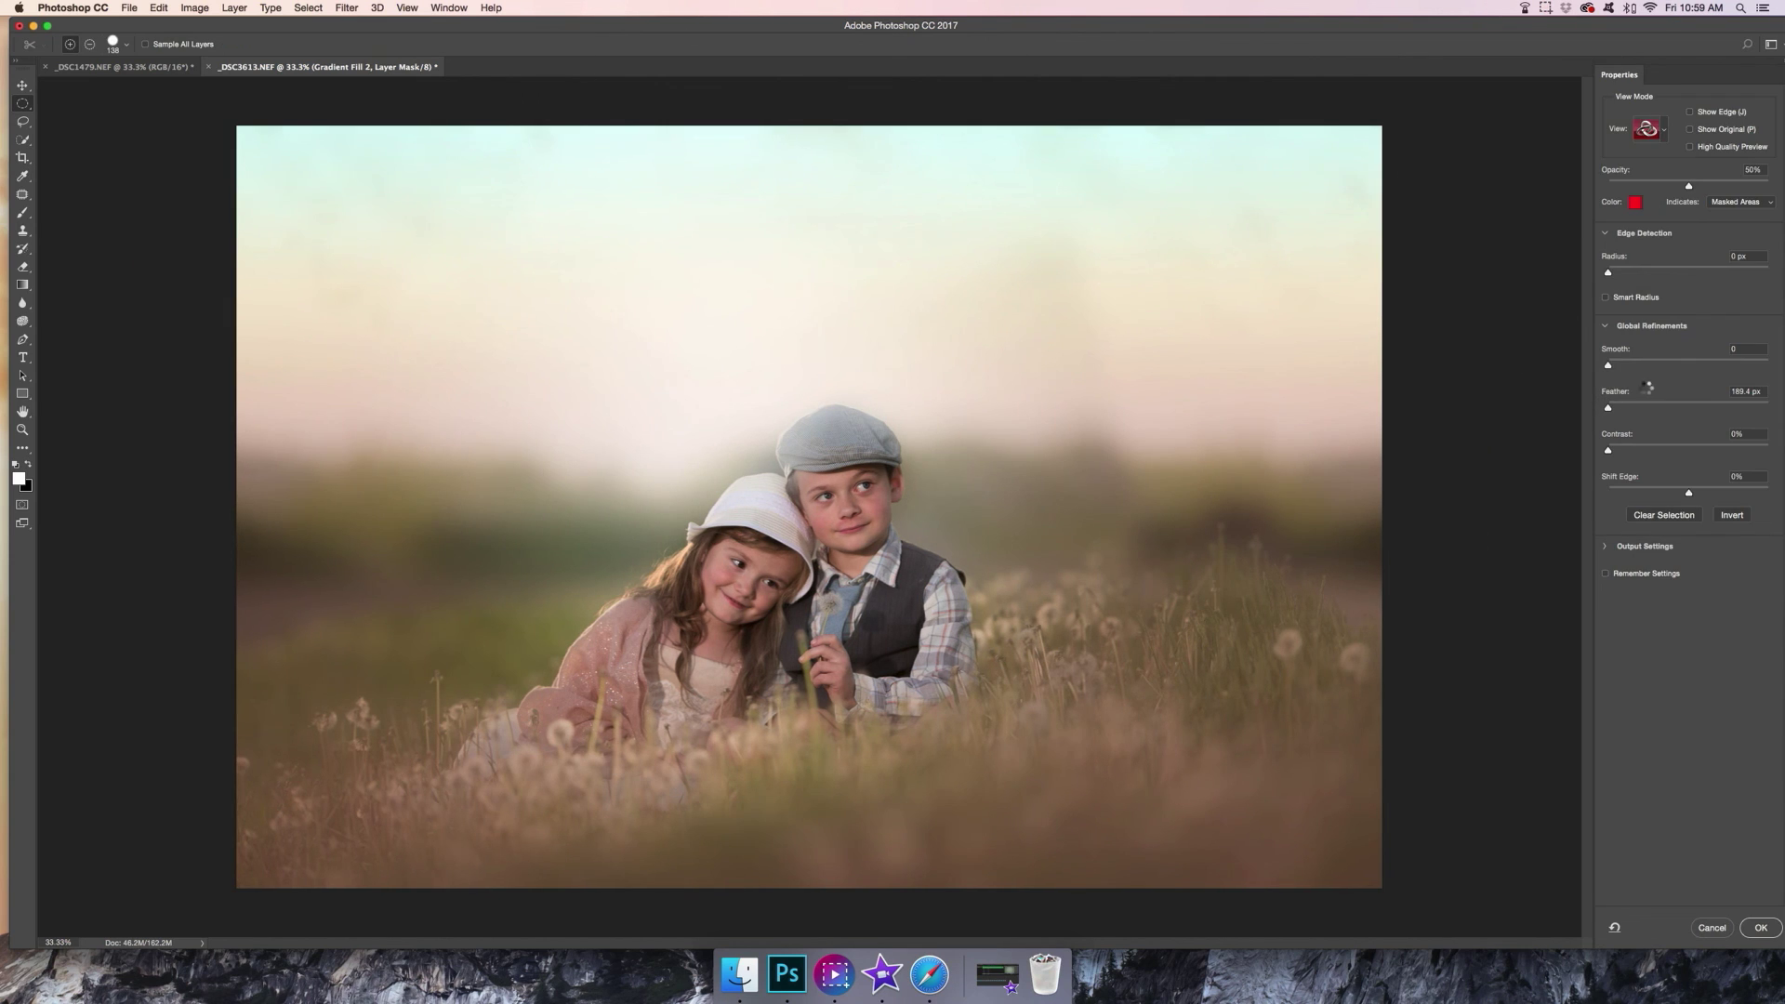
left_click_drag(1624, 410, 1761, 415)
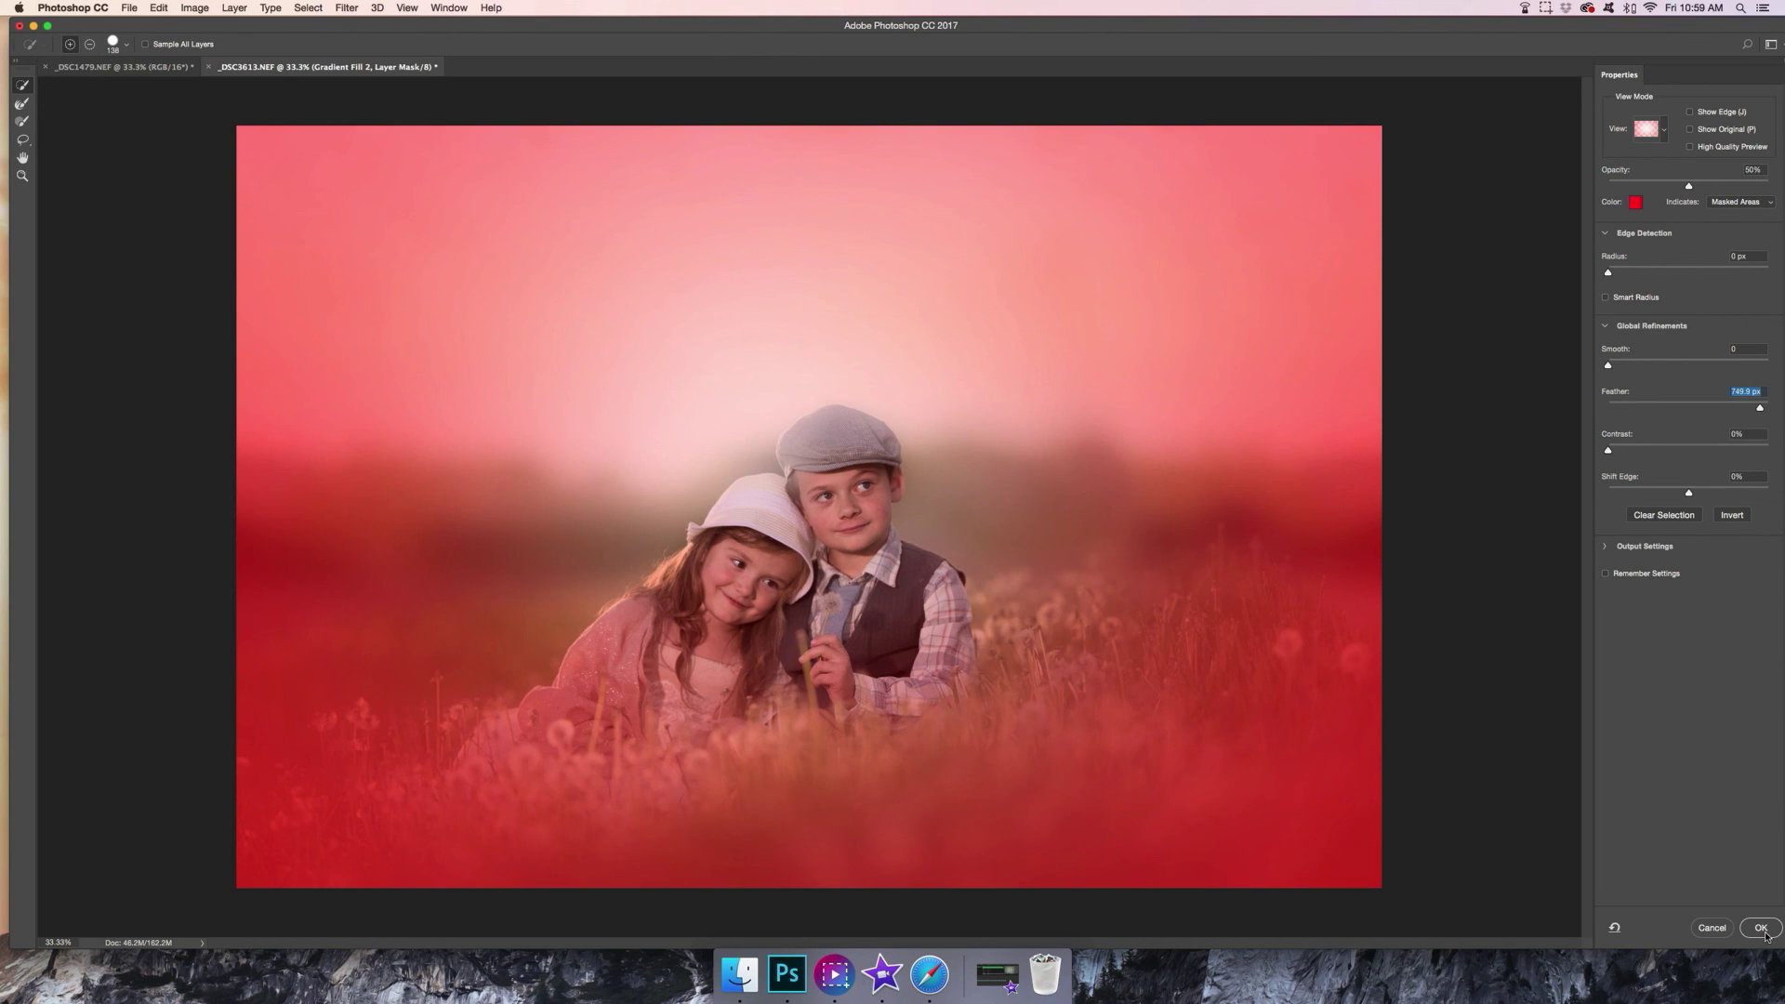
left_click(1761, 928)
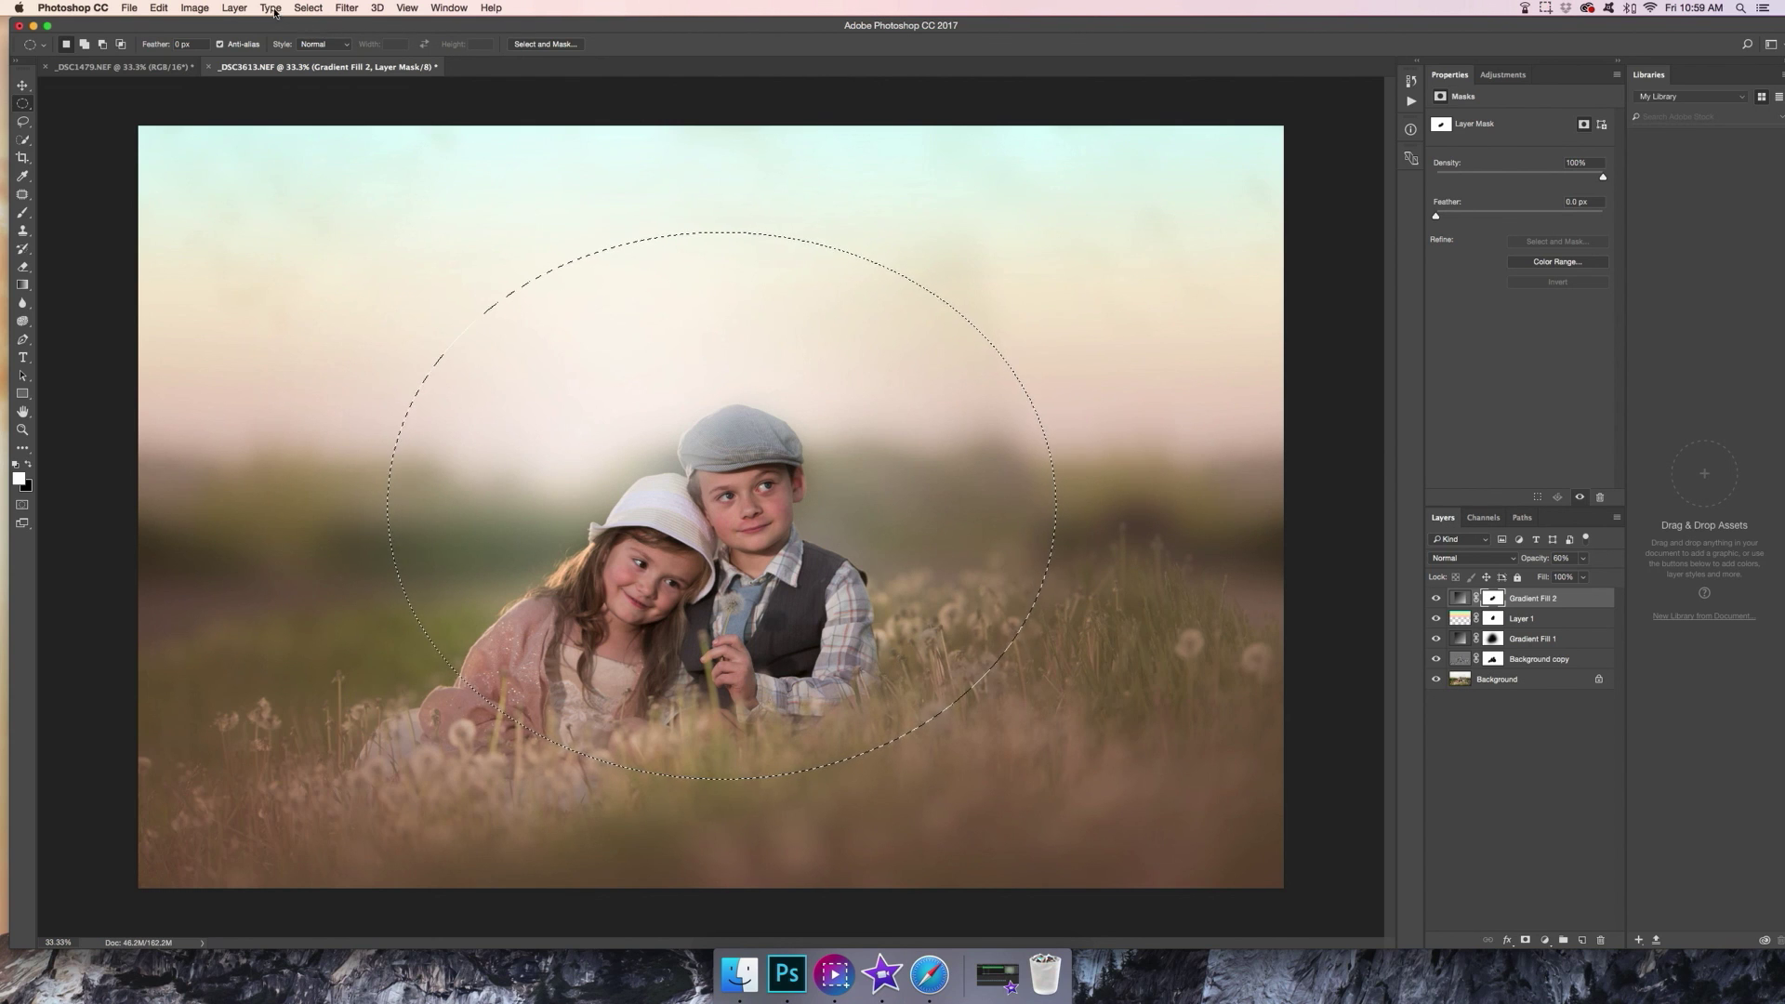
Invert the selection and create a solid colour fill layer from it in Soft Light mode at 100% opacity
left_click(309, 8)
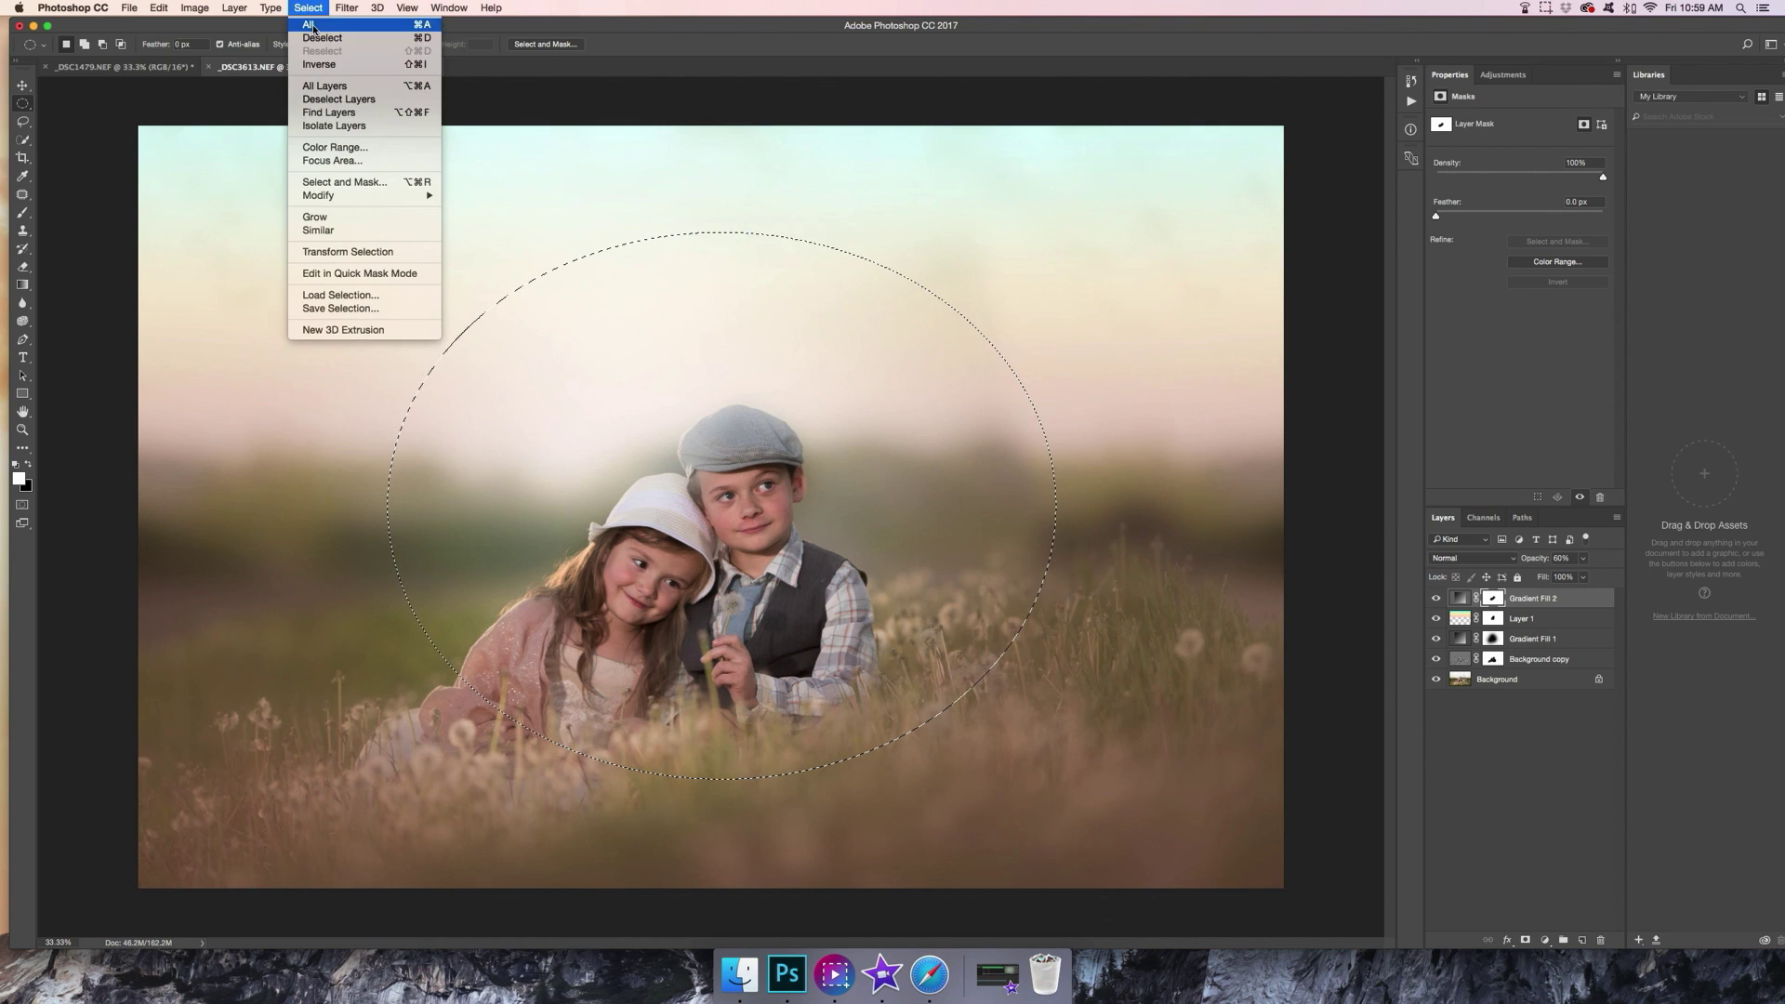
left_click(320, 73)
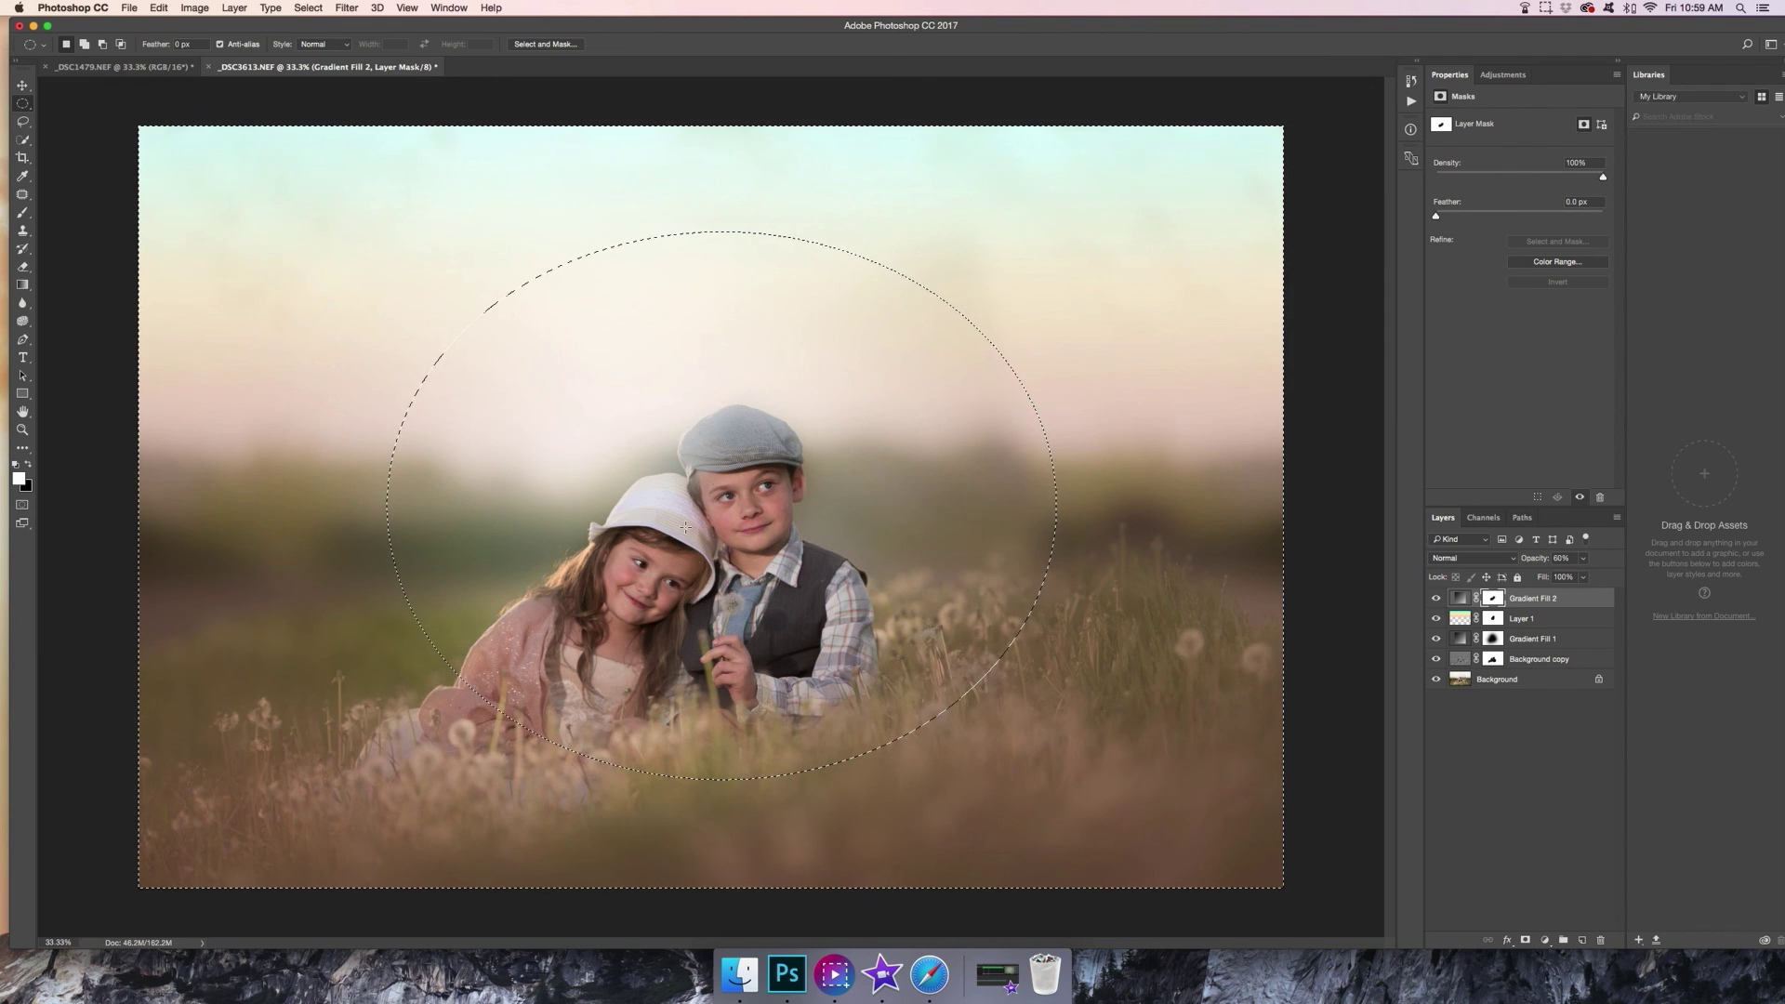
left_click(232, 8)
mouse_move(237, 182)
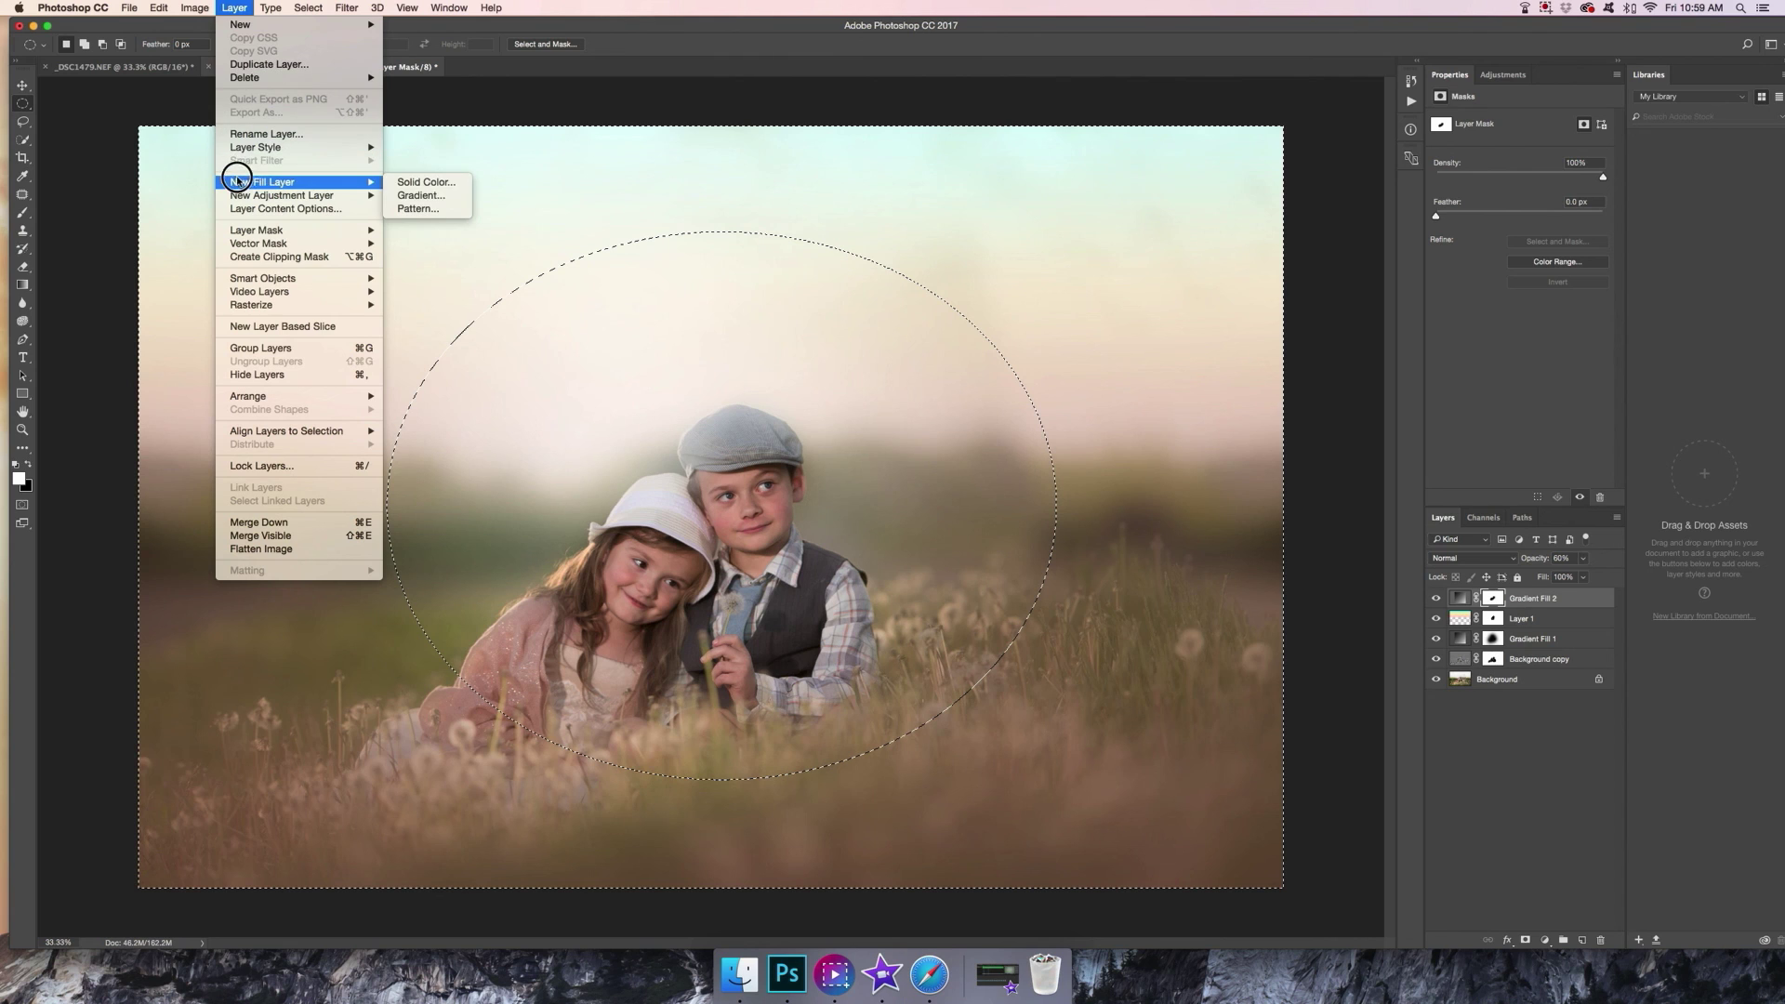
left_click(426, 182)
left_click(1078, 399)
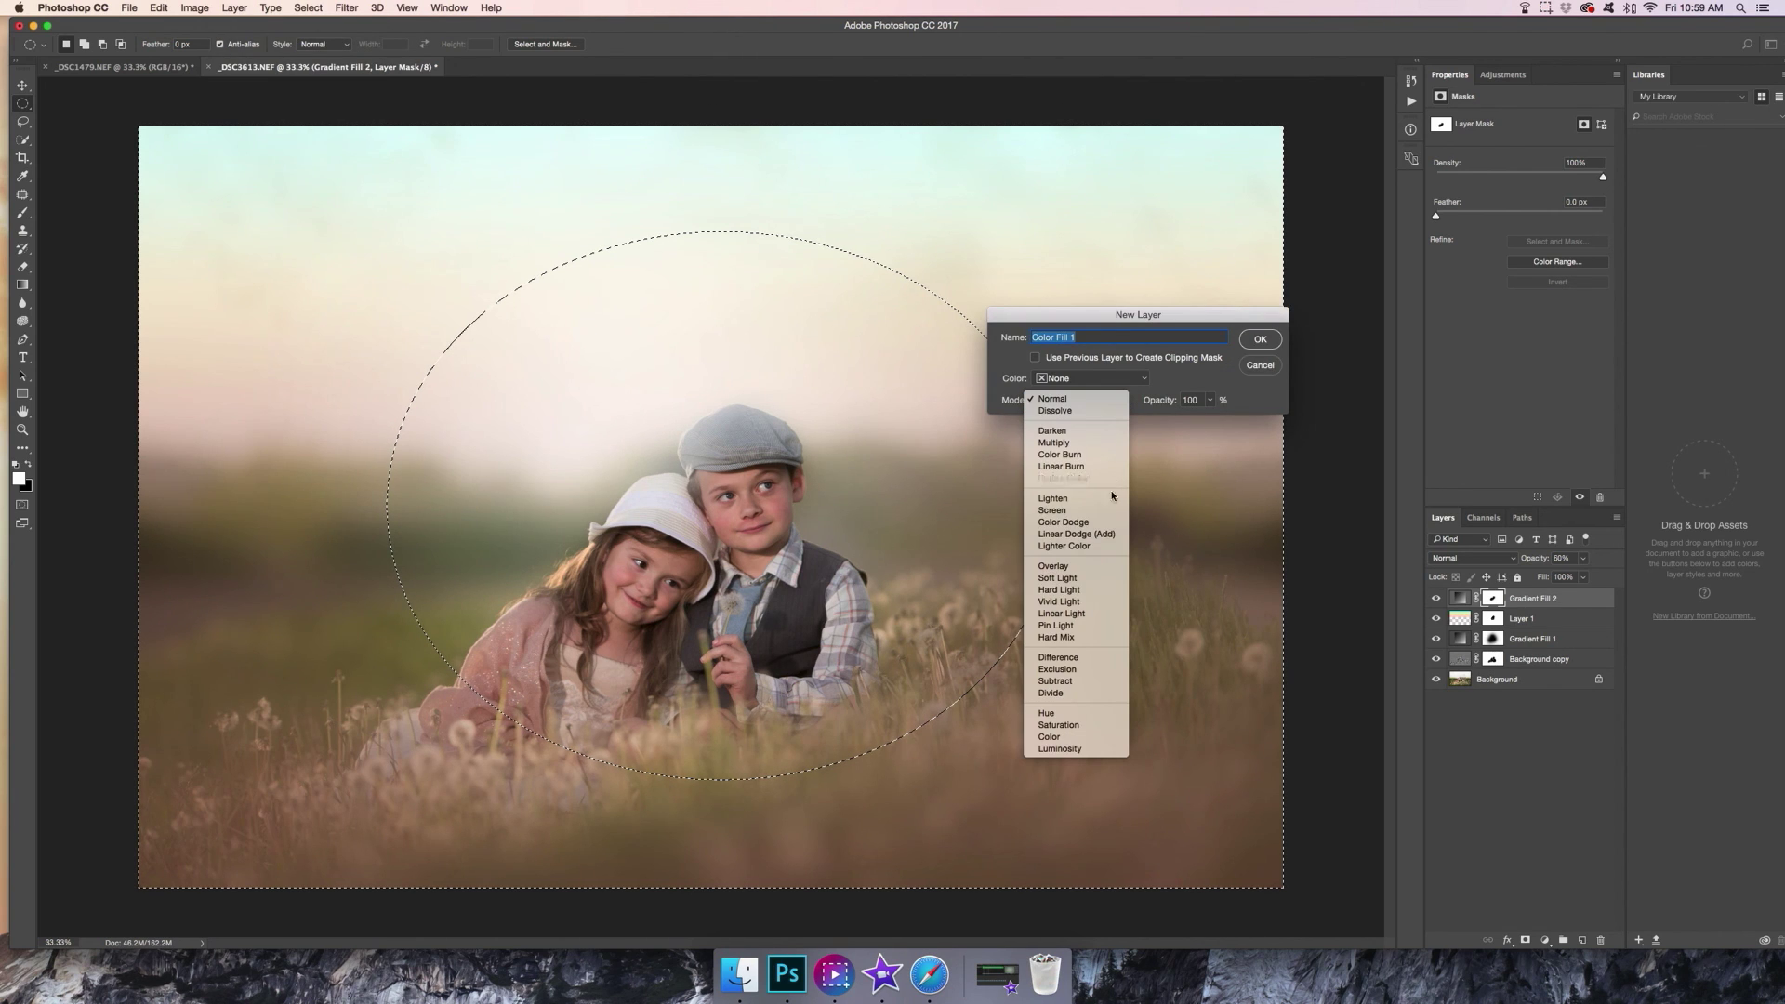
left_click(1094, 580)
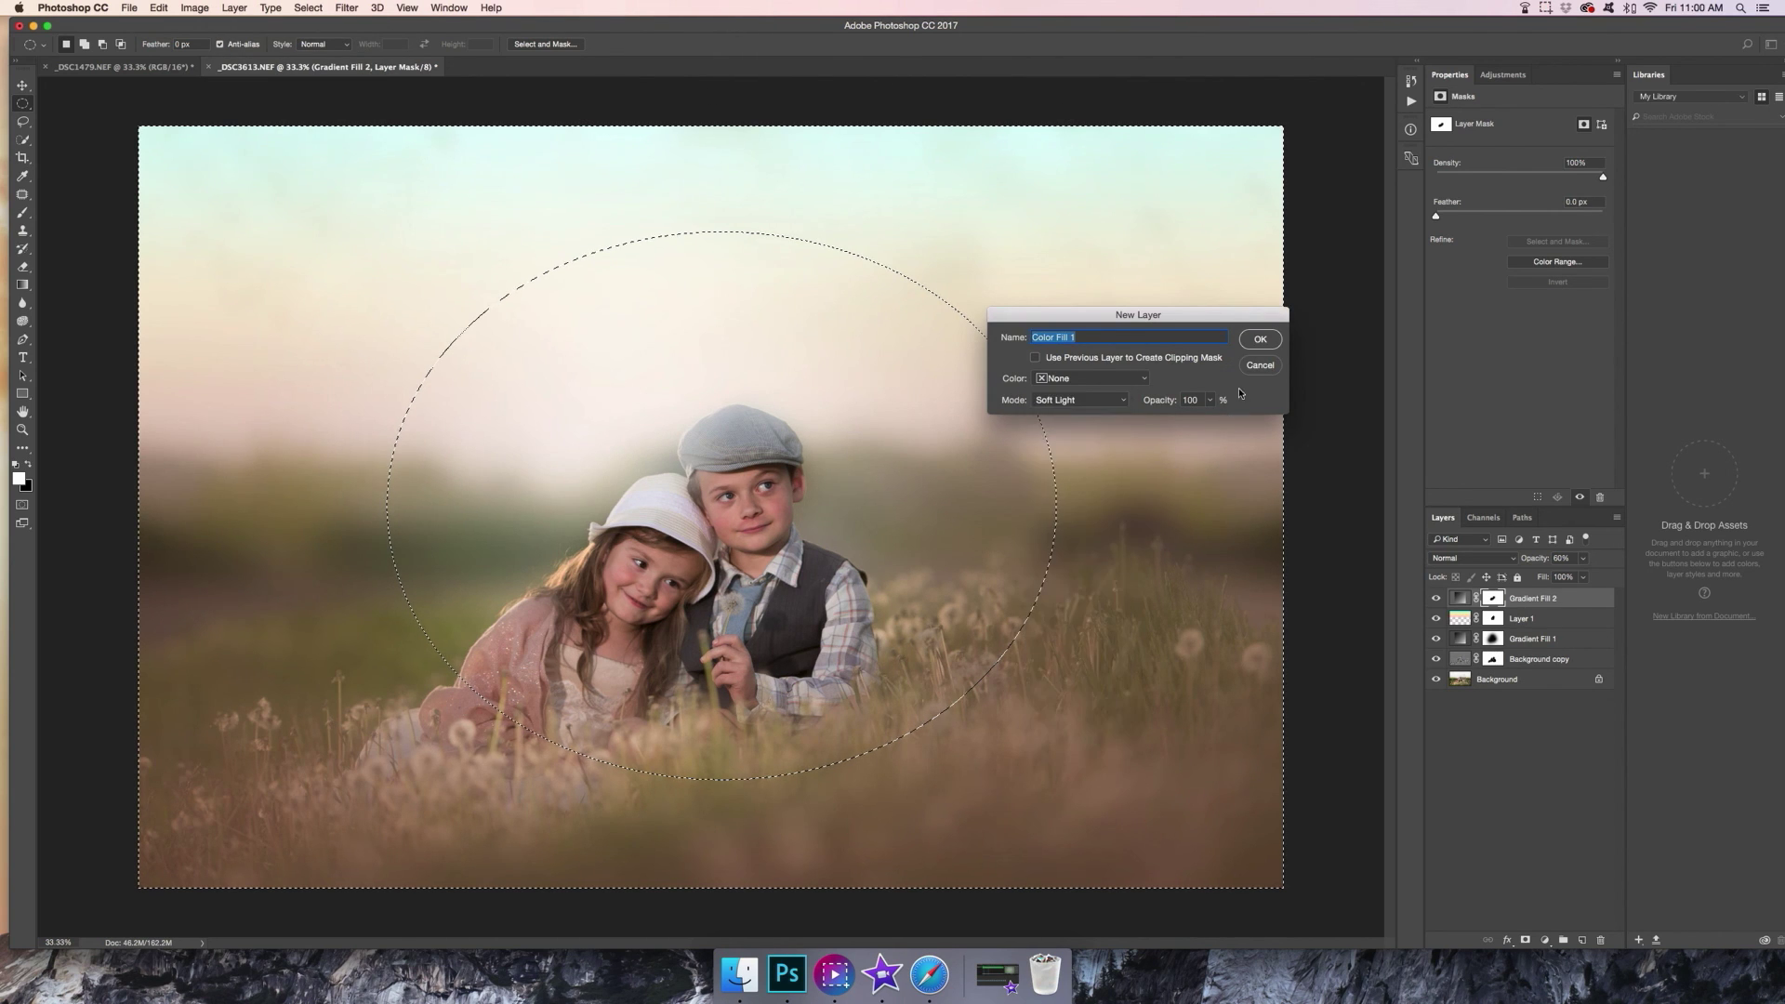
left_click(1254, 348)
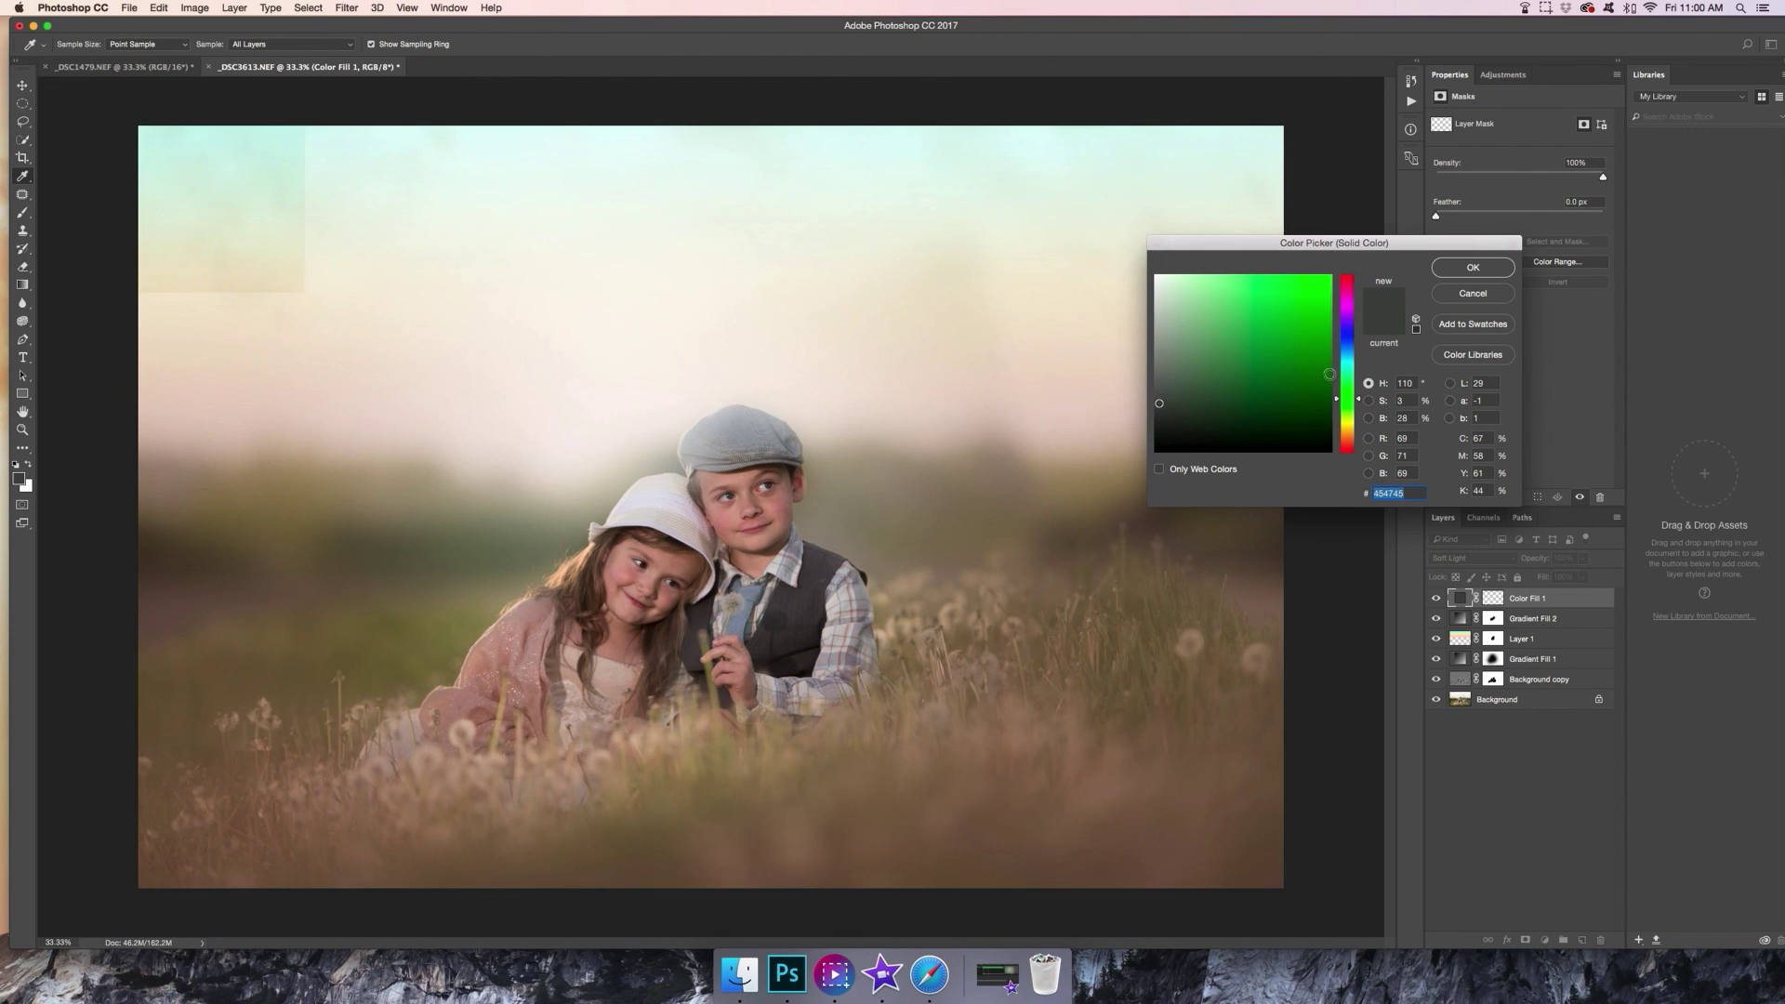
Try cream, dark grey, brown, pink and purple tints as the colour of the fill around the image edges
left_click_drag(1348, 414, 1348, 423)
left_click(1302, 388)
left_click(1270, 316)
left_click(1187, 298)
left_click(1176, 289)
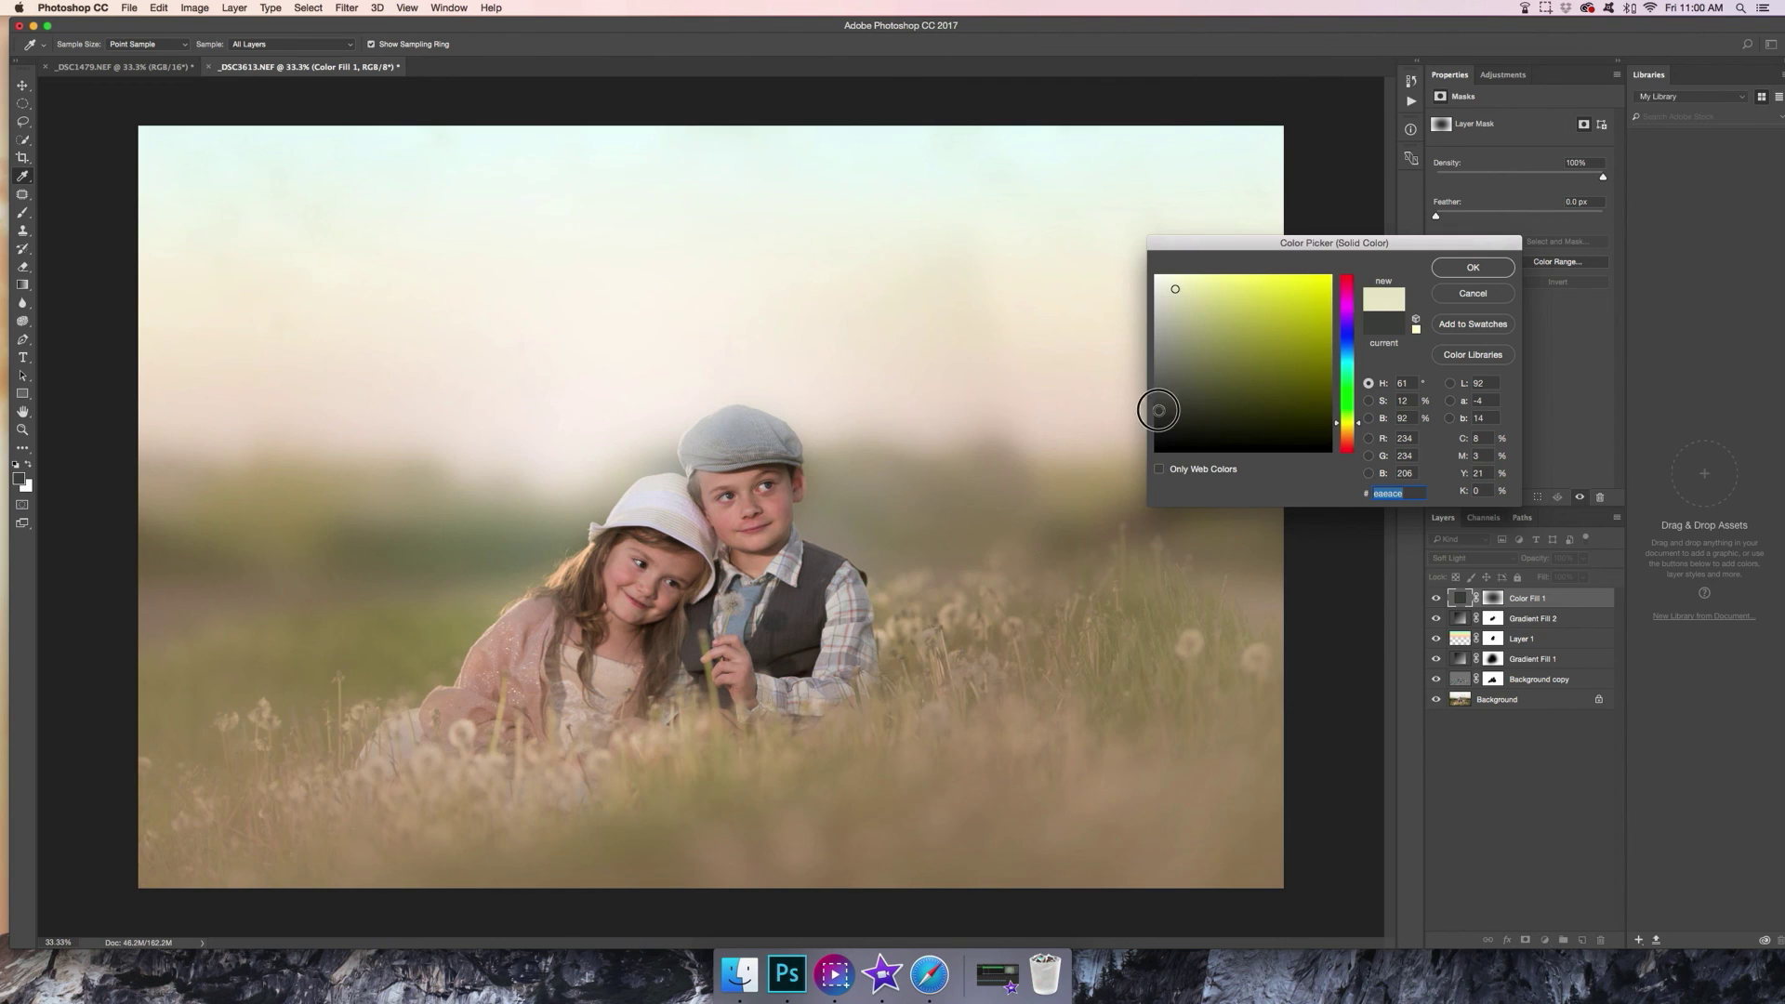
left_click(1160, 411)
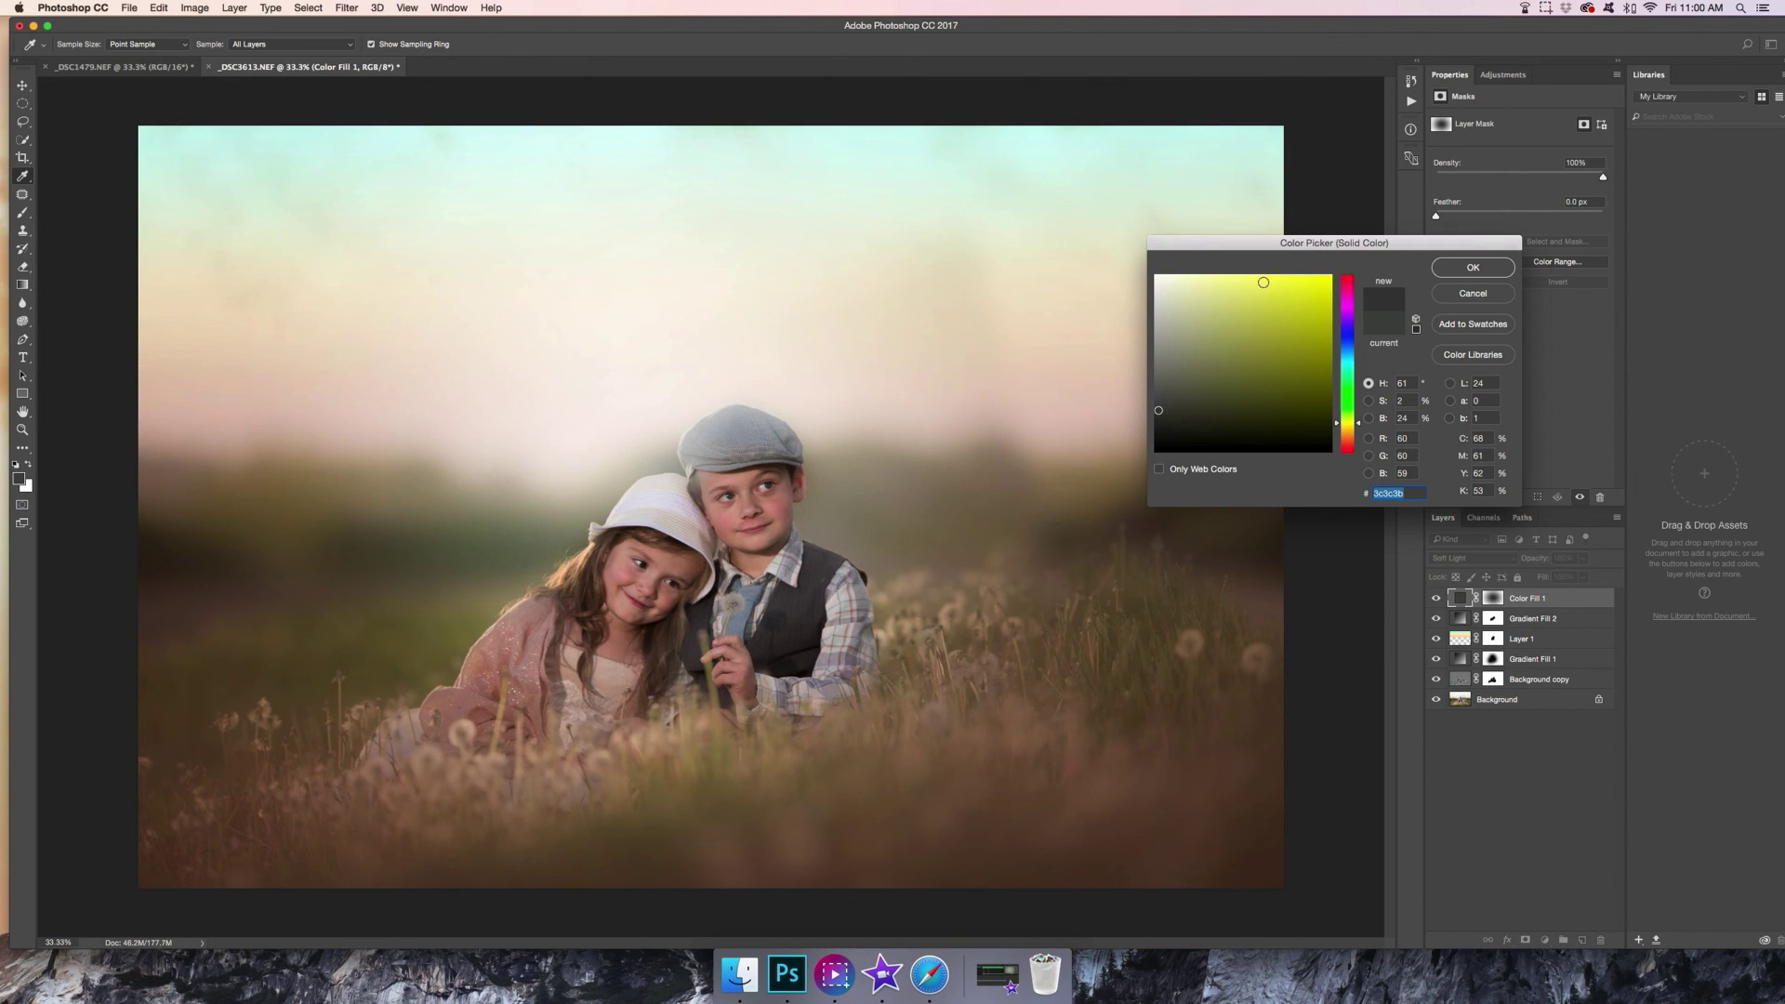
left_click(1155, 411)
left_click(1347, 433)
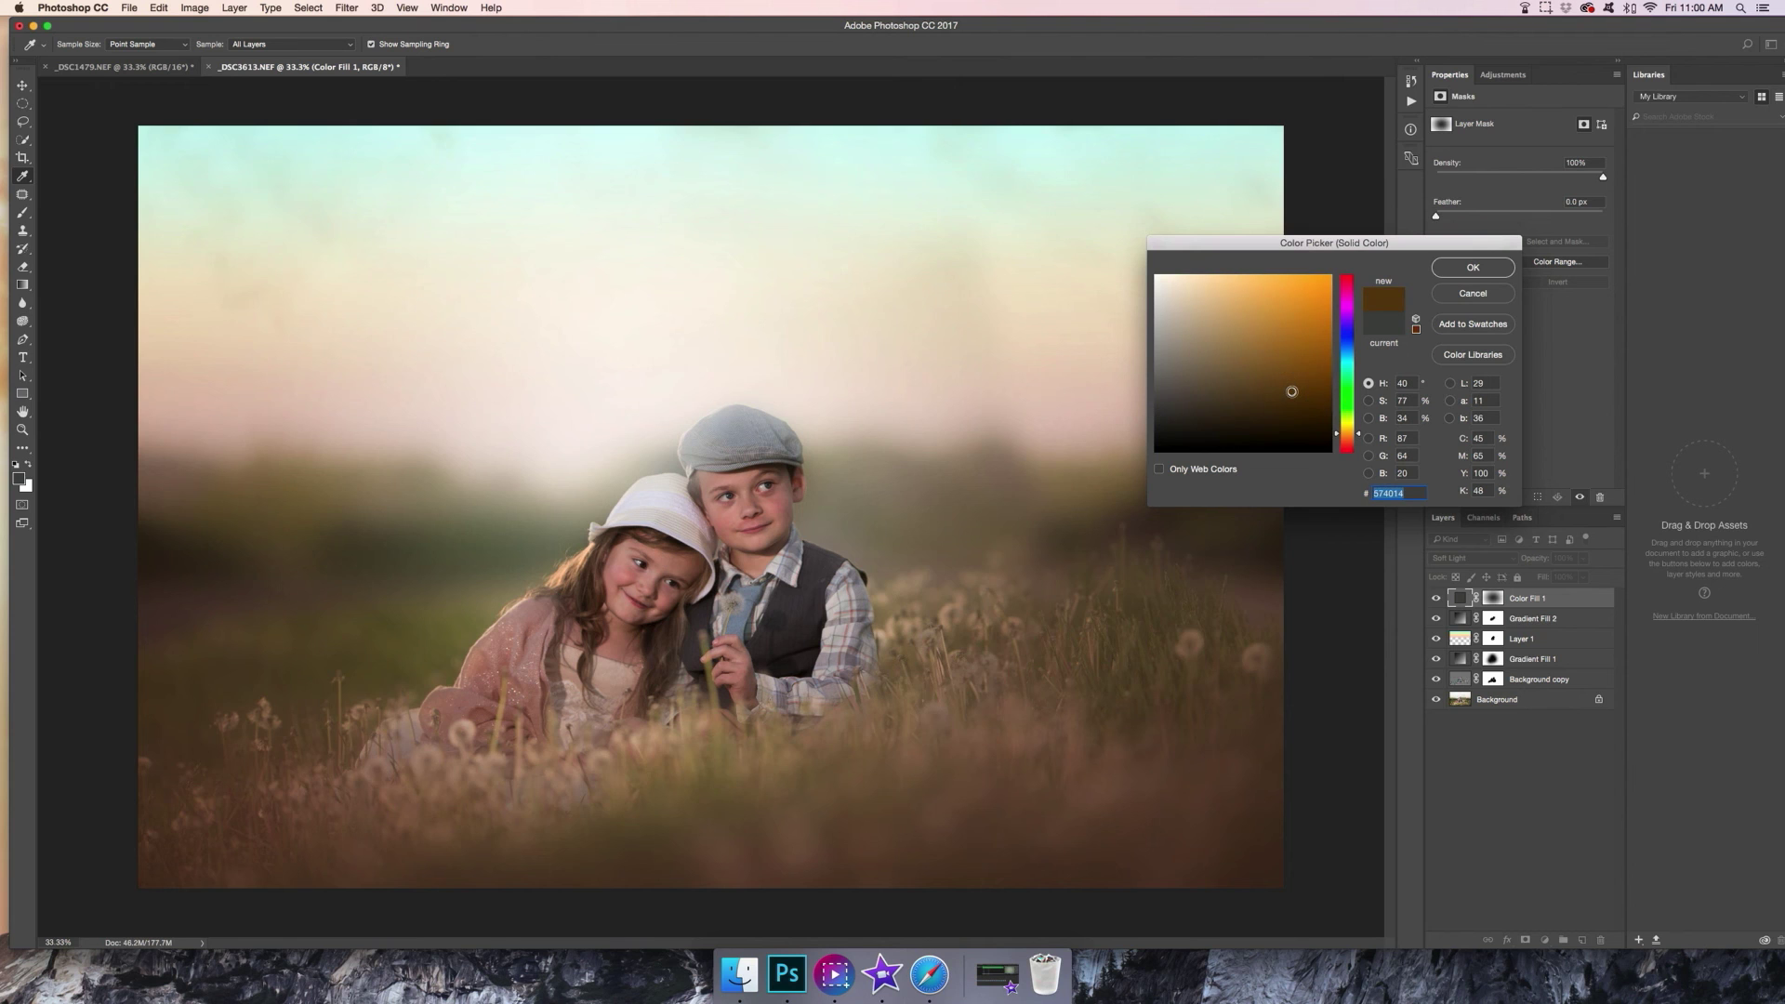
left_click(1285, 345)
left_click(1346, 290)
left_click(1237, 286)
left_click(1215, 360)
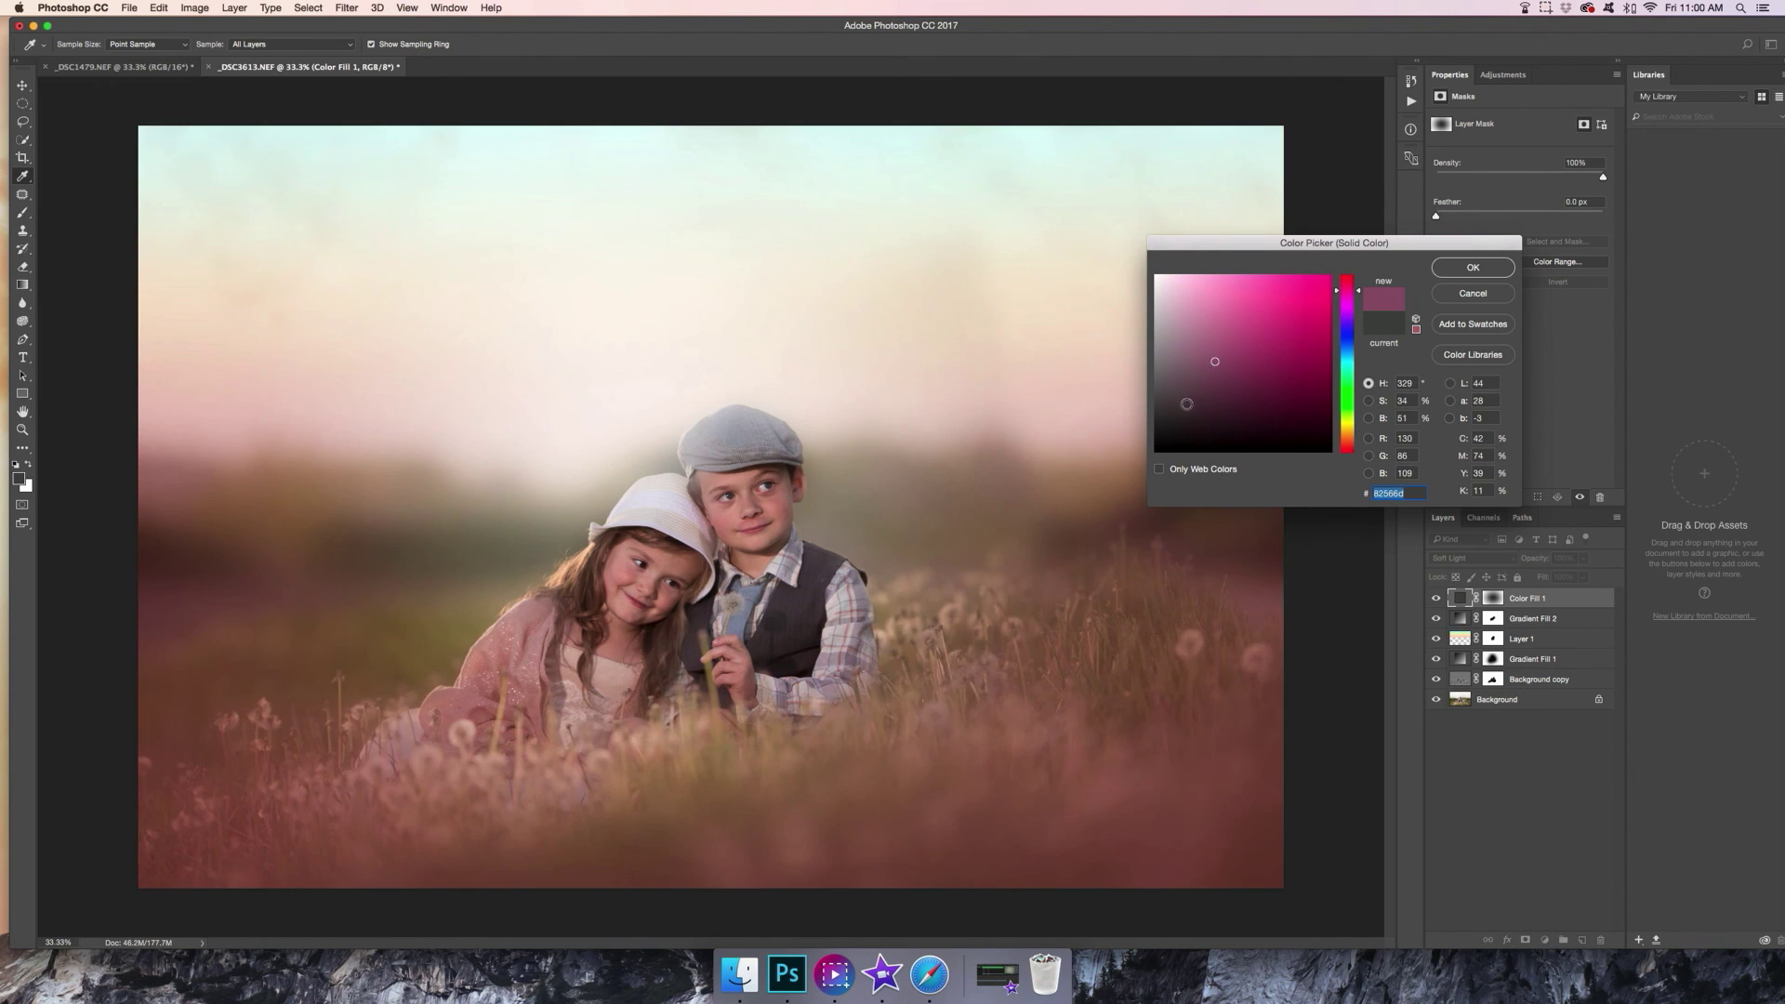
left_click(1186, 404)
left_click(1344, 320)
left_click(1300, 351)
left_click(1223, 374)
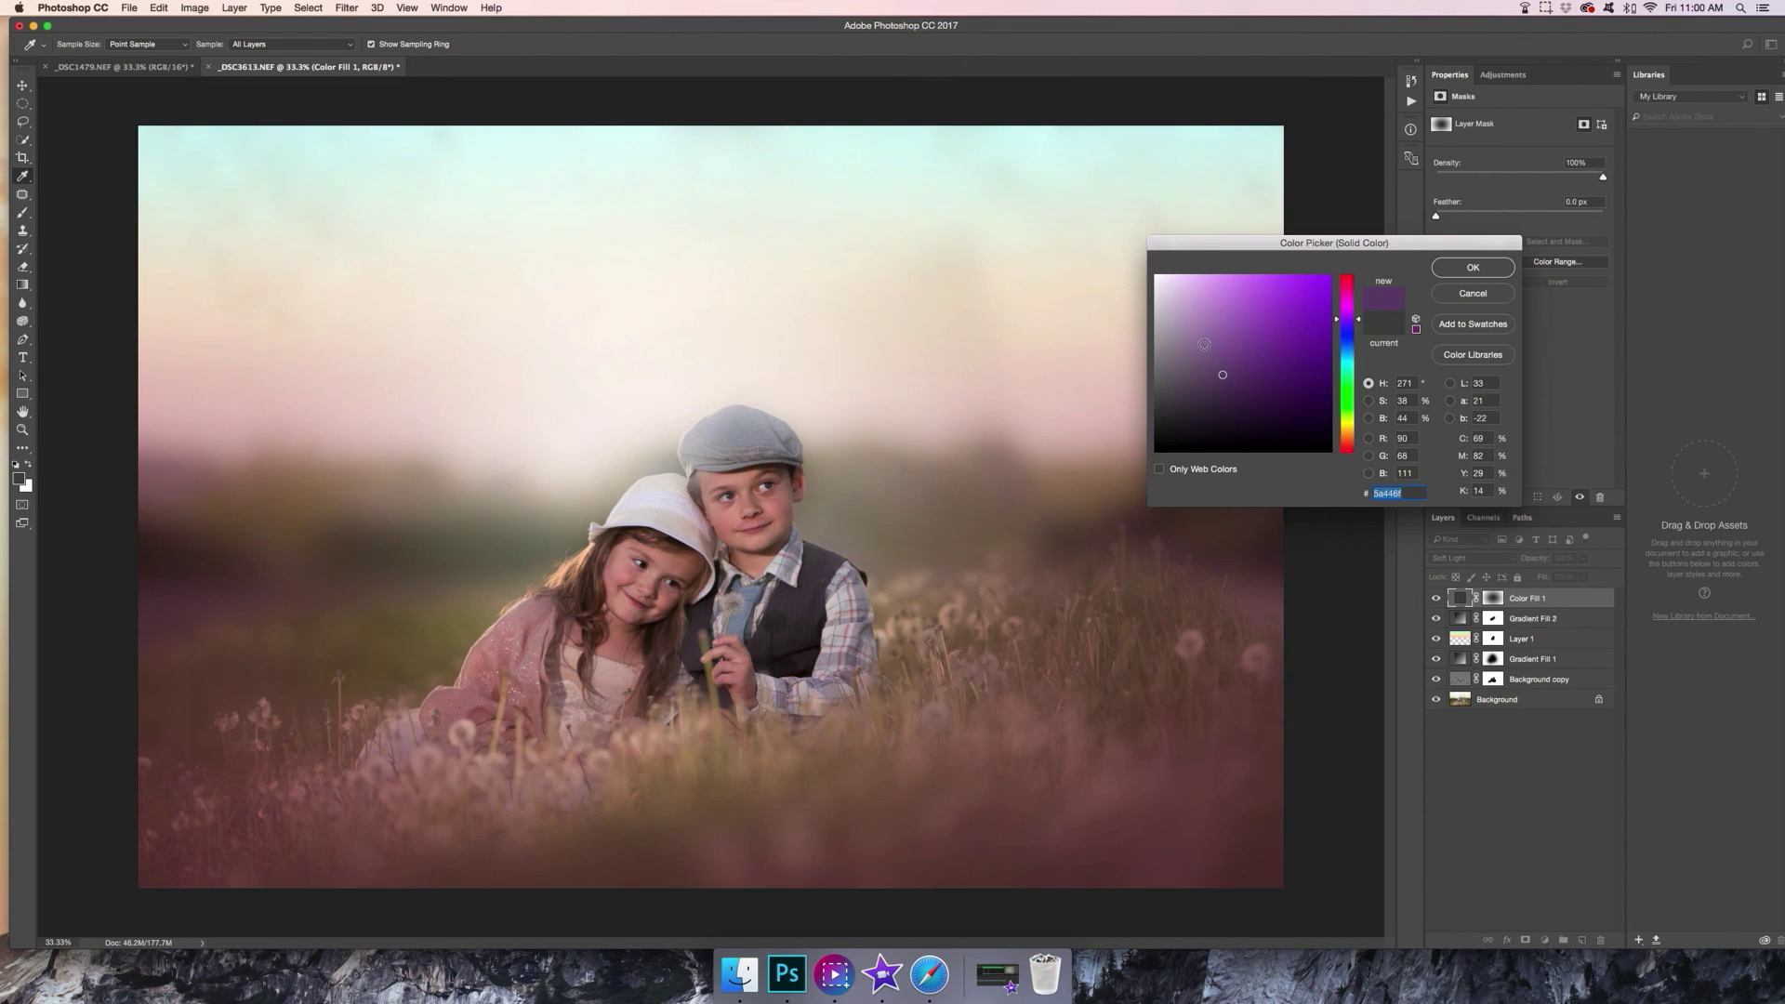
left_click(1201, 343)
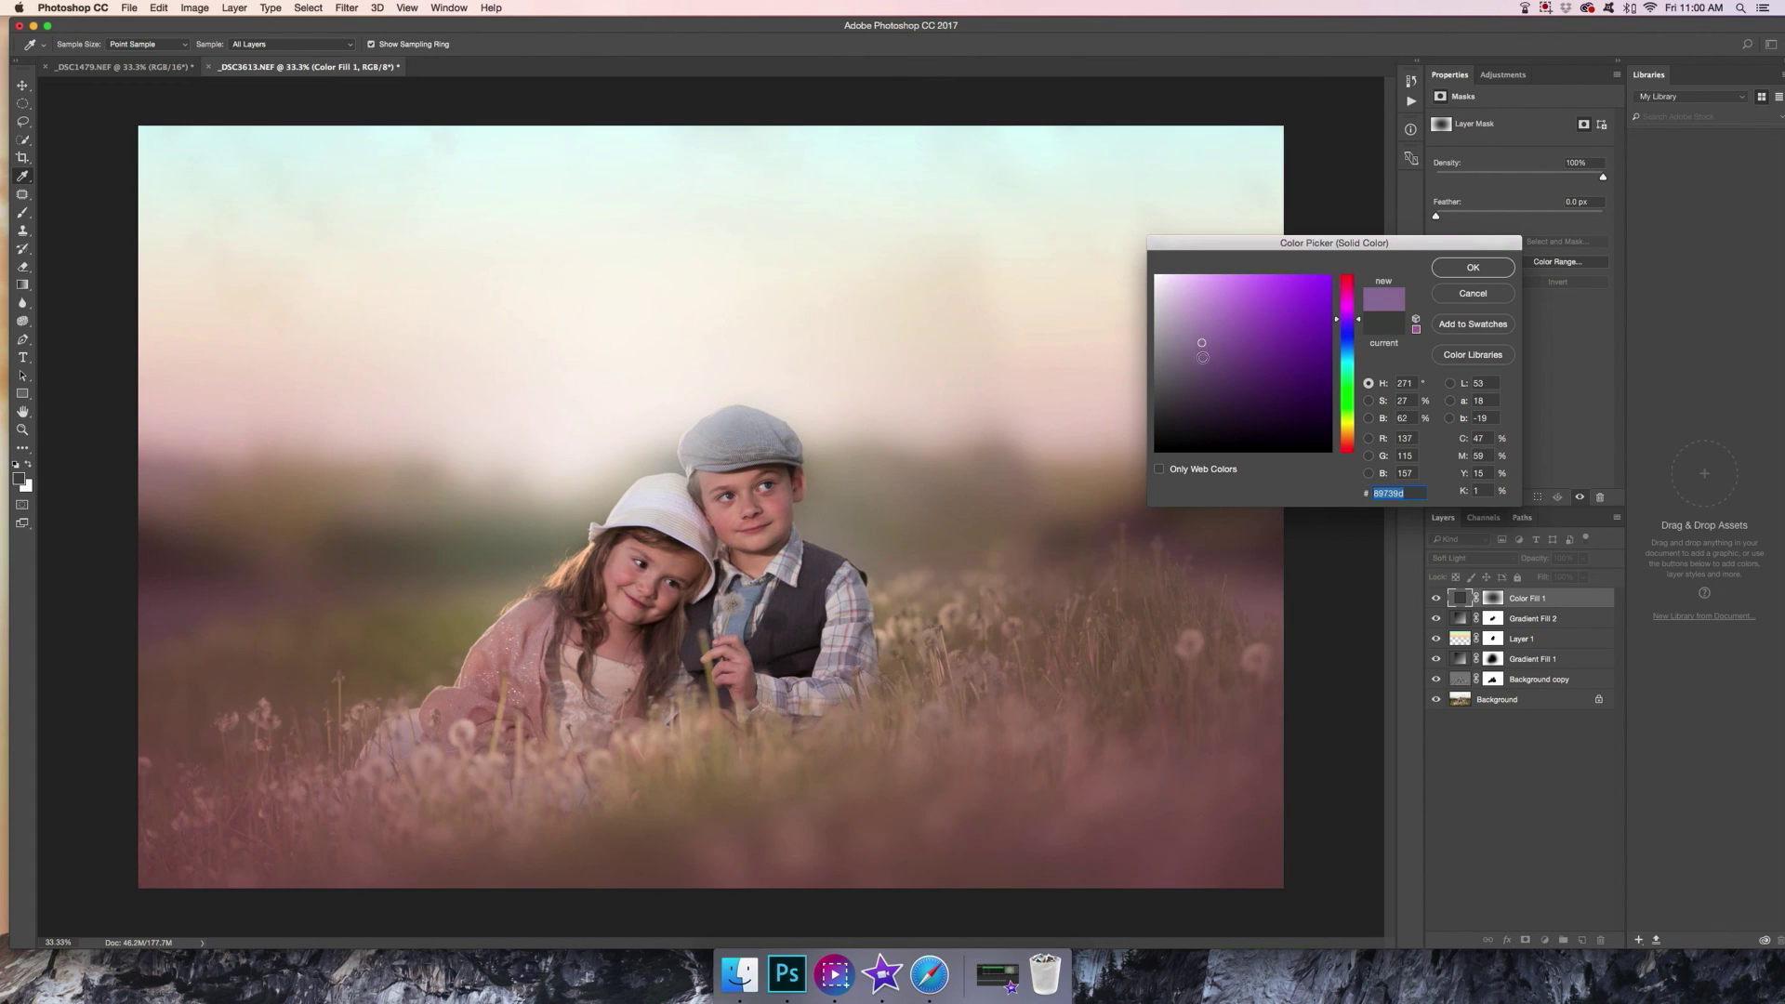
Set the vignette fill's colour to the near-black grey 2f2e30 and apply it
left_click(1168, 439)
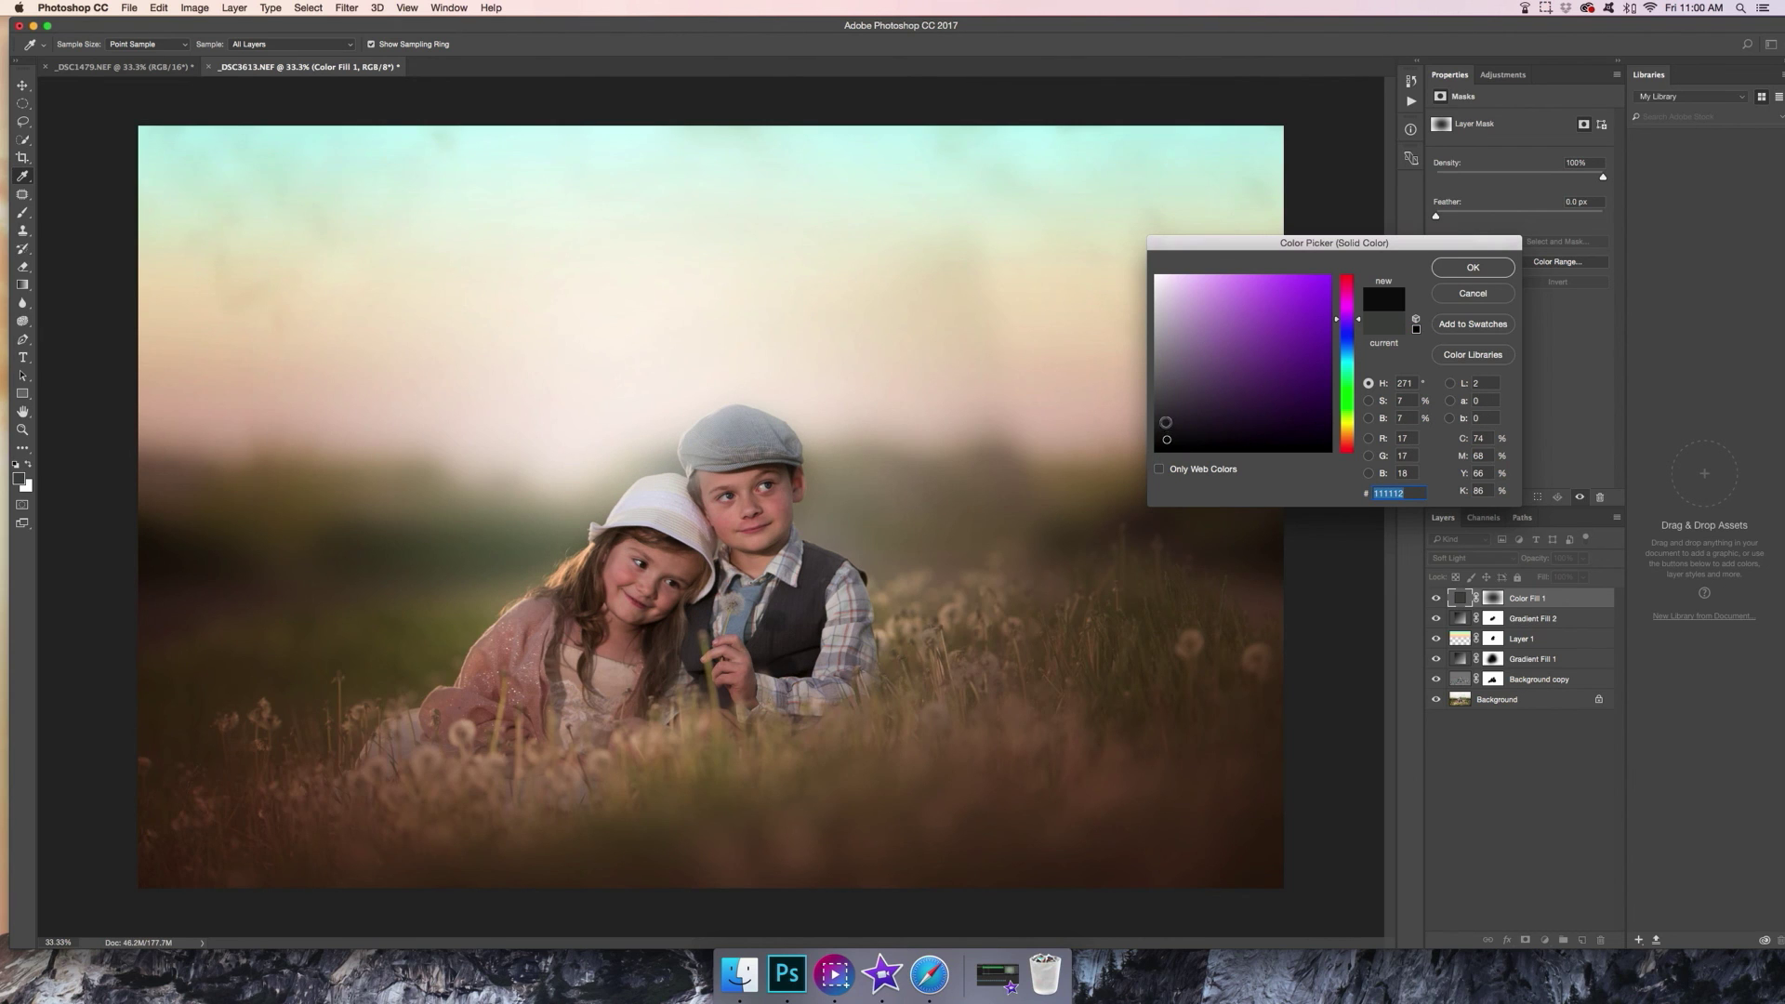
left_click(1159, 421)
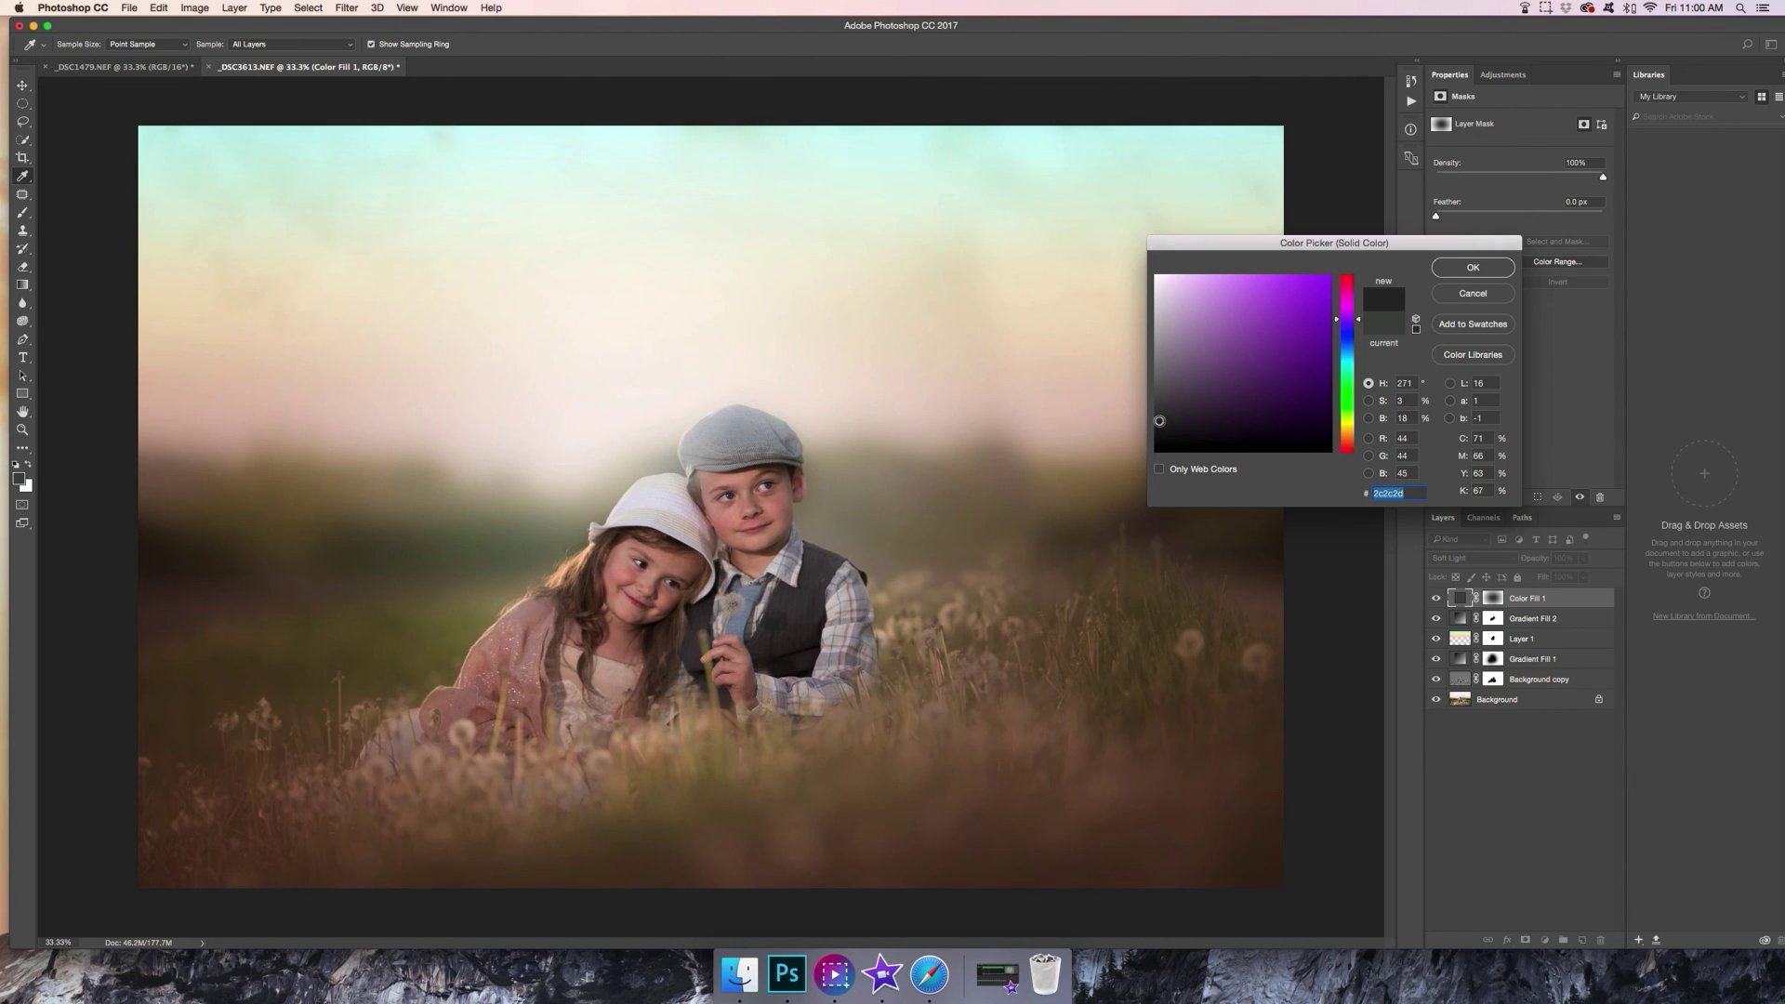
left_click(1158, 420)
left_click(1161, 419)
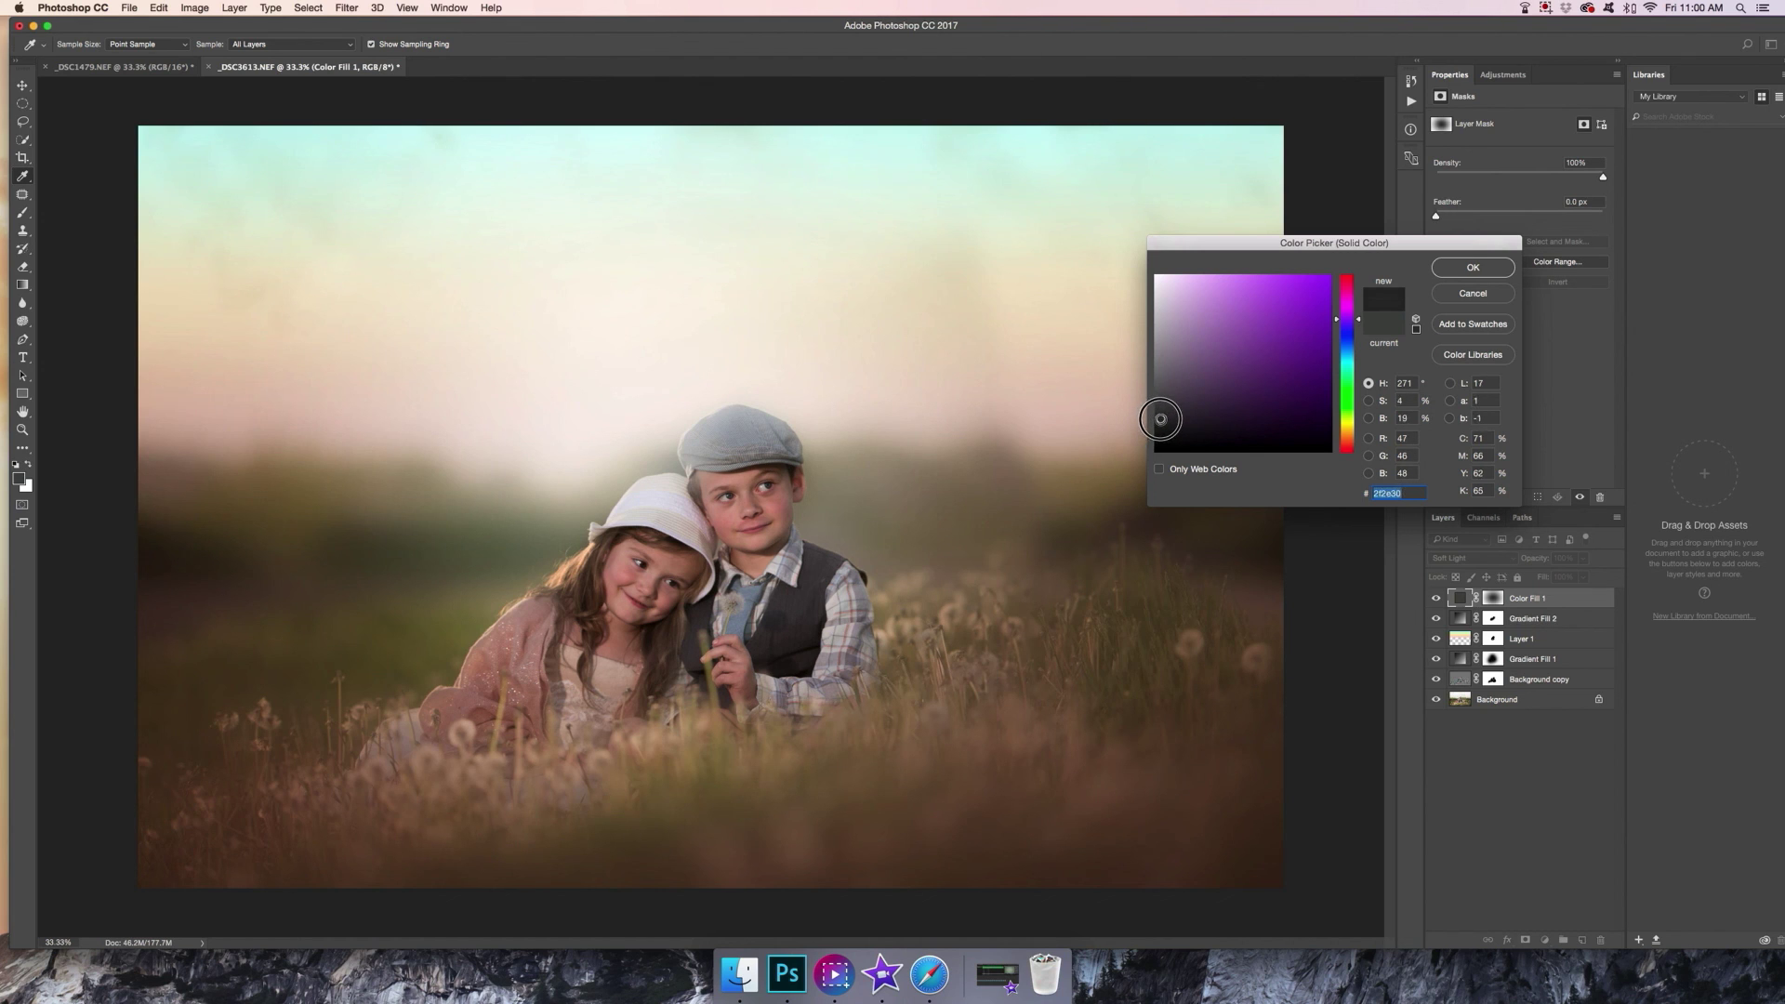
left_click(1472, 269)
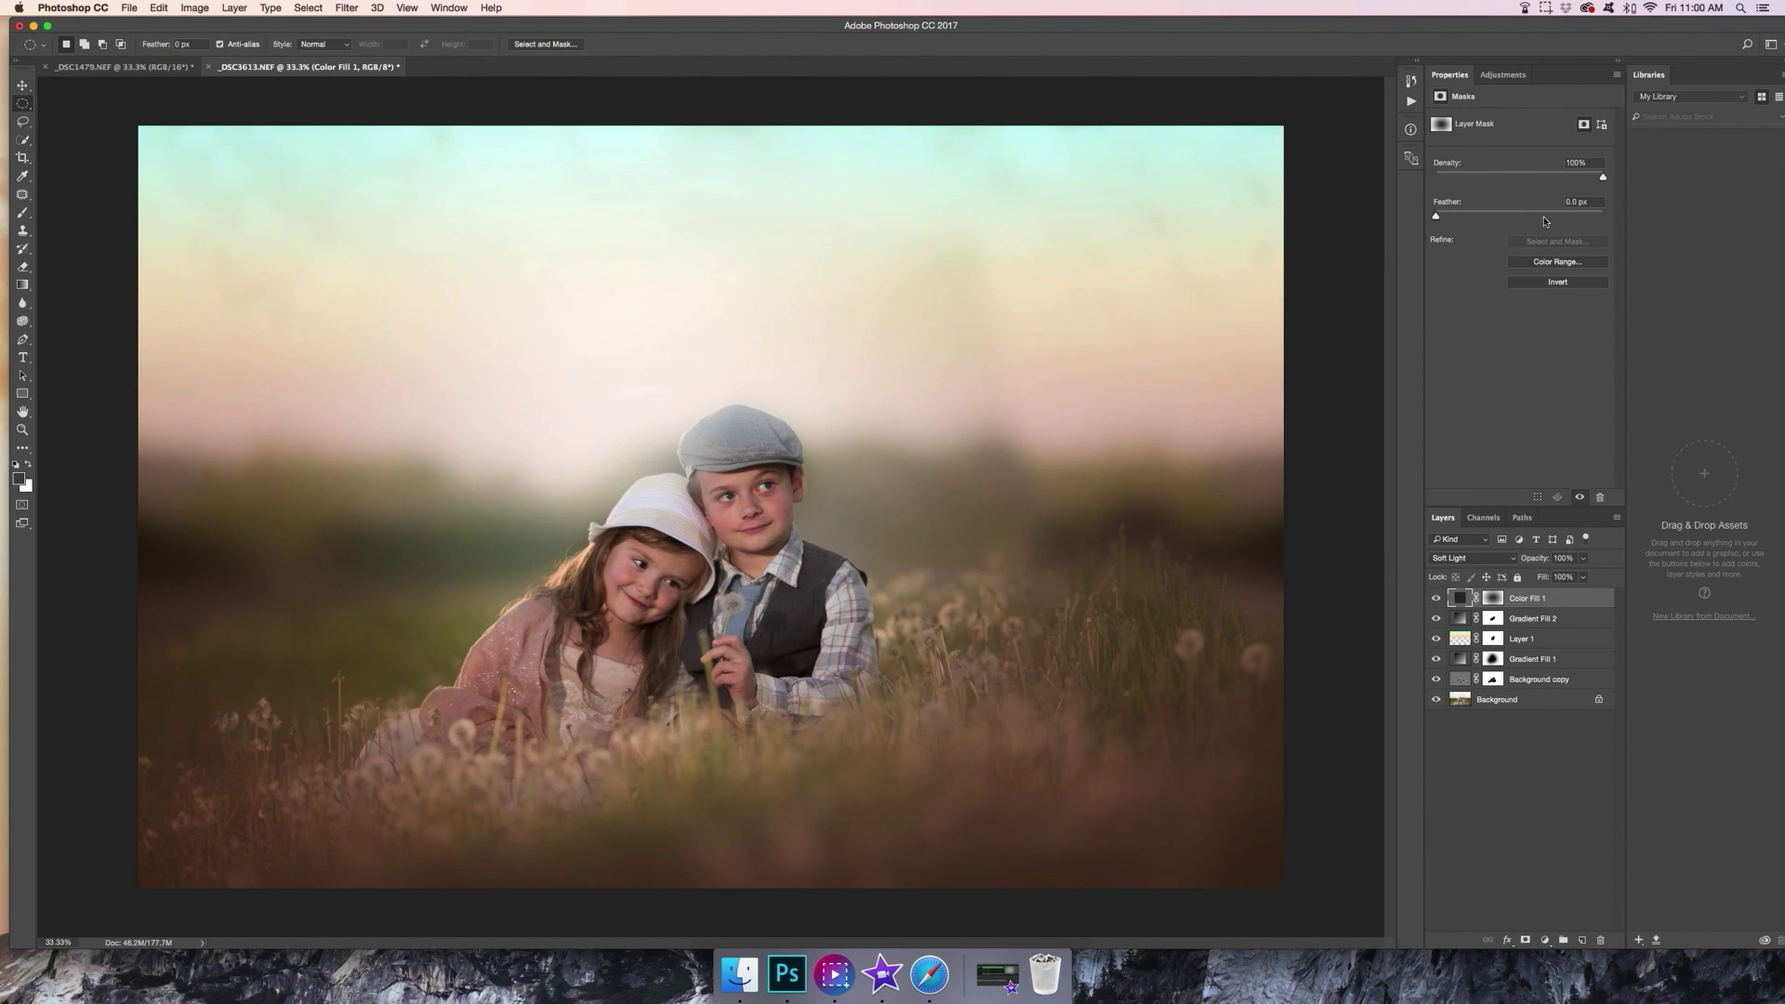
Lower the vignette fill layer's opacity to 65% and compare the image with and without it
left_click(1582, 558)
left_click_drag(1583, 575, 1560, 578)
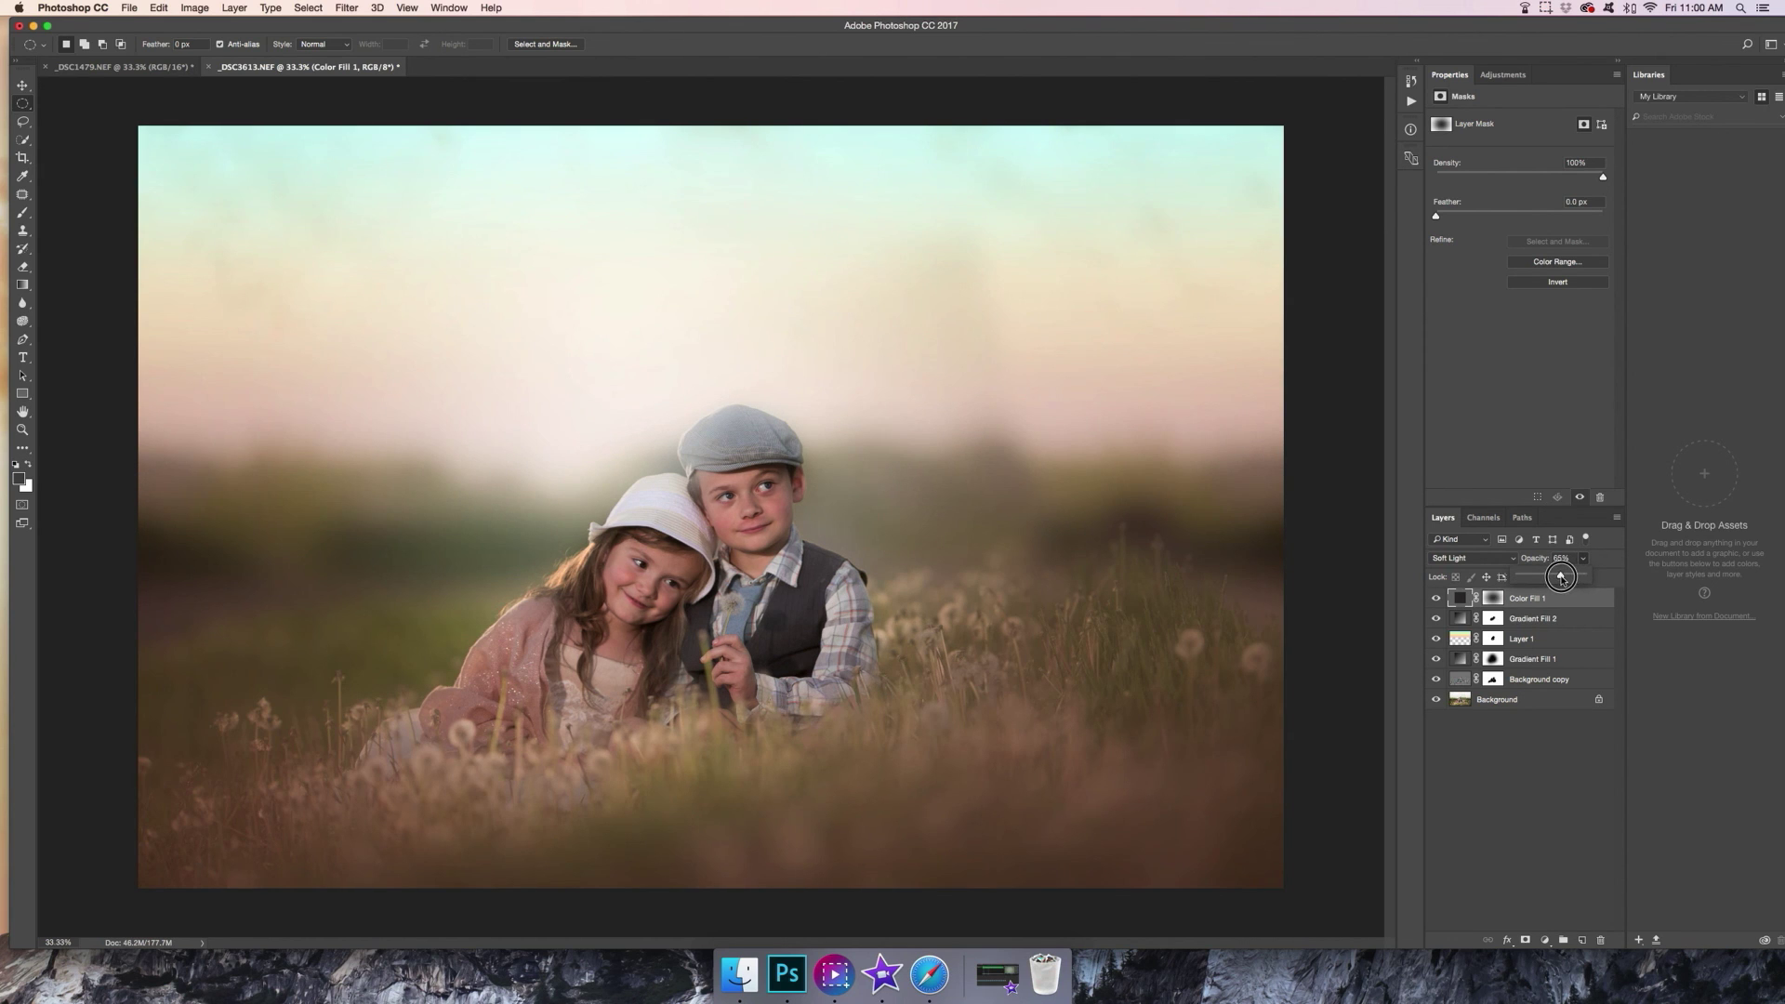
left_click(1437, 598)
left_click(1437, 599)
Compare the image with and without the white radial light layer, and delete that layer
left_click(1438, 620)
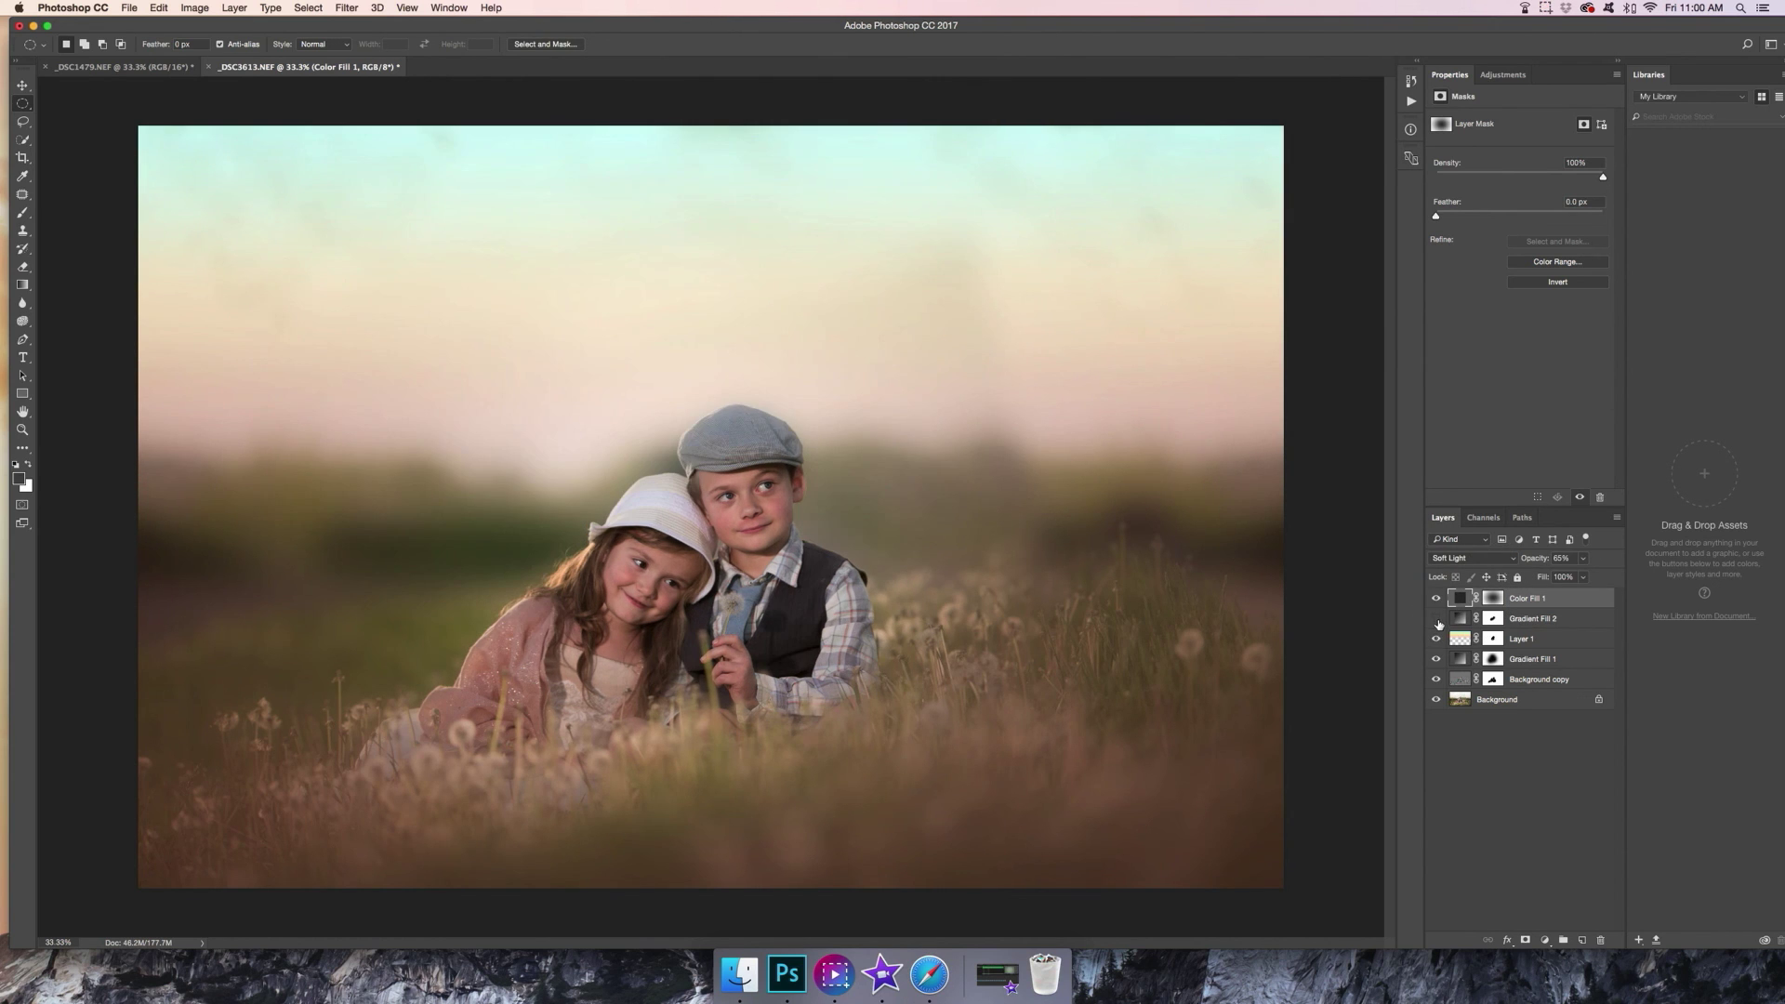
left_click(1437, 621)
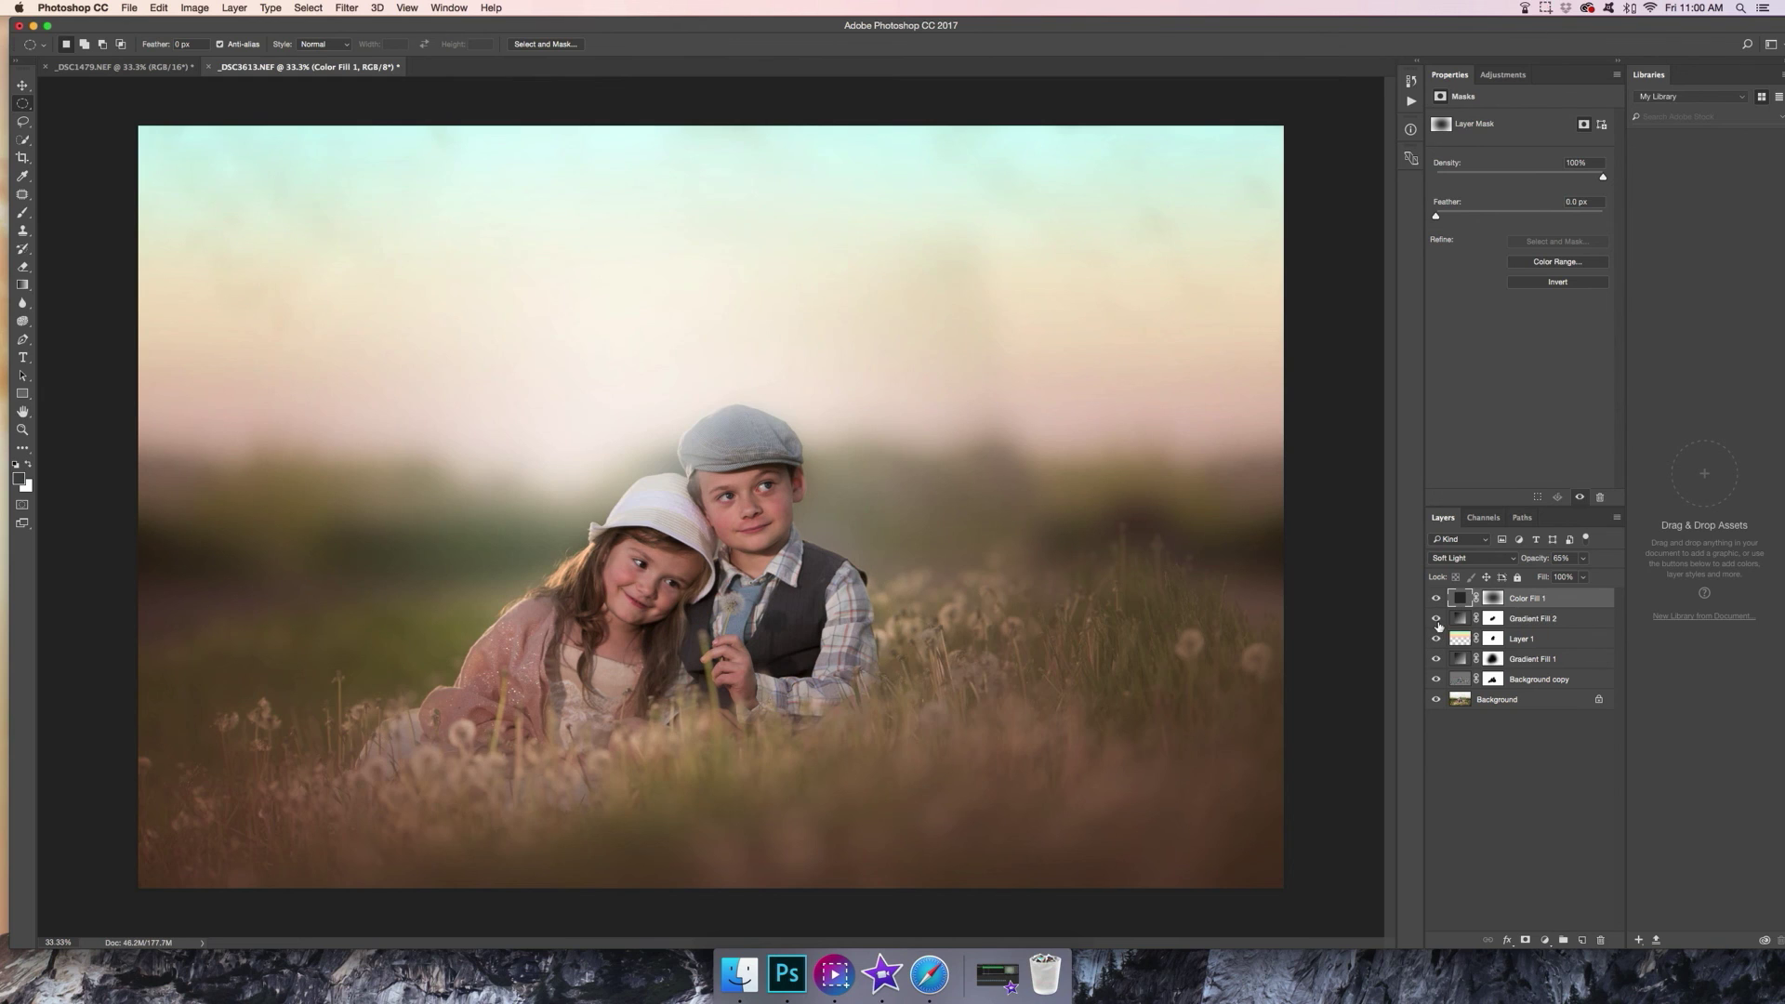
left_click(1537, 627)
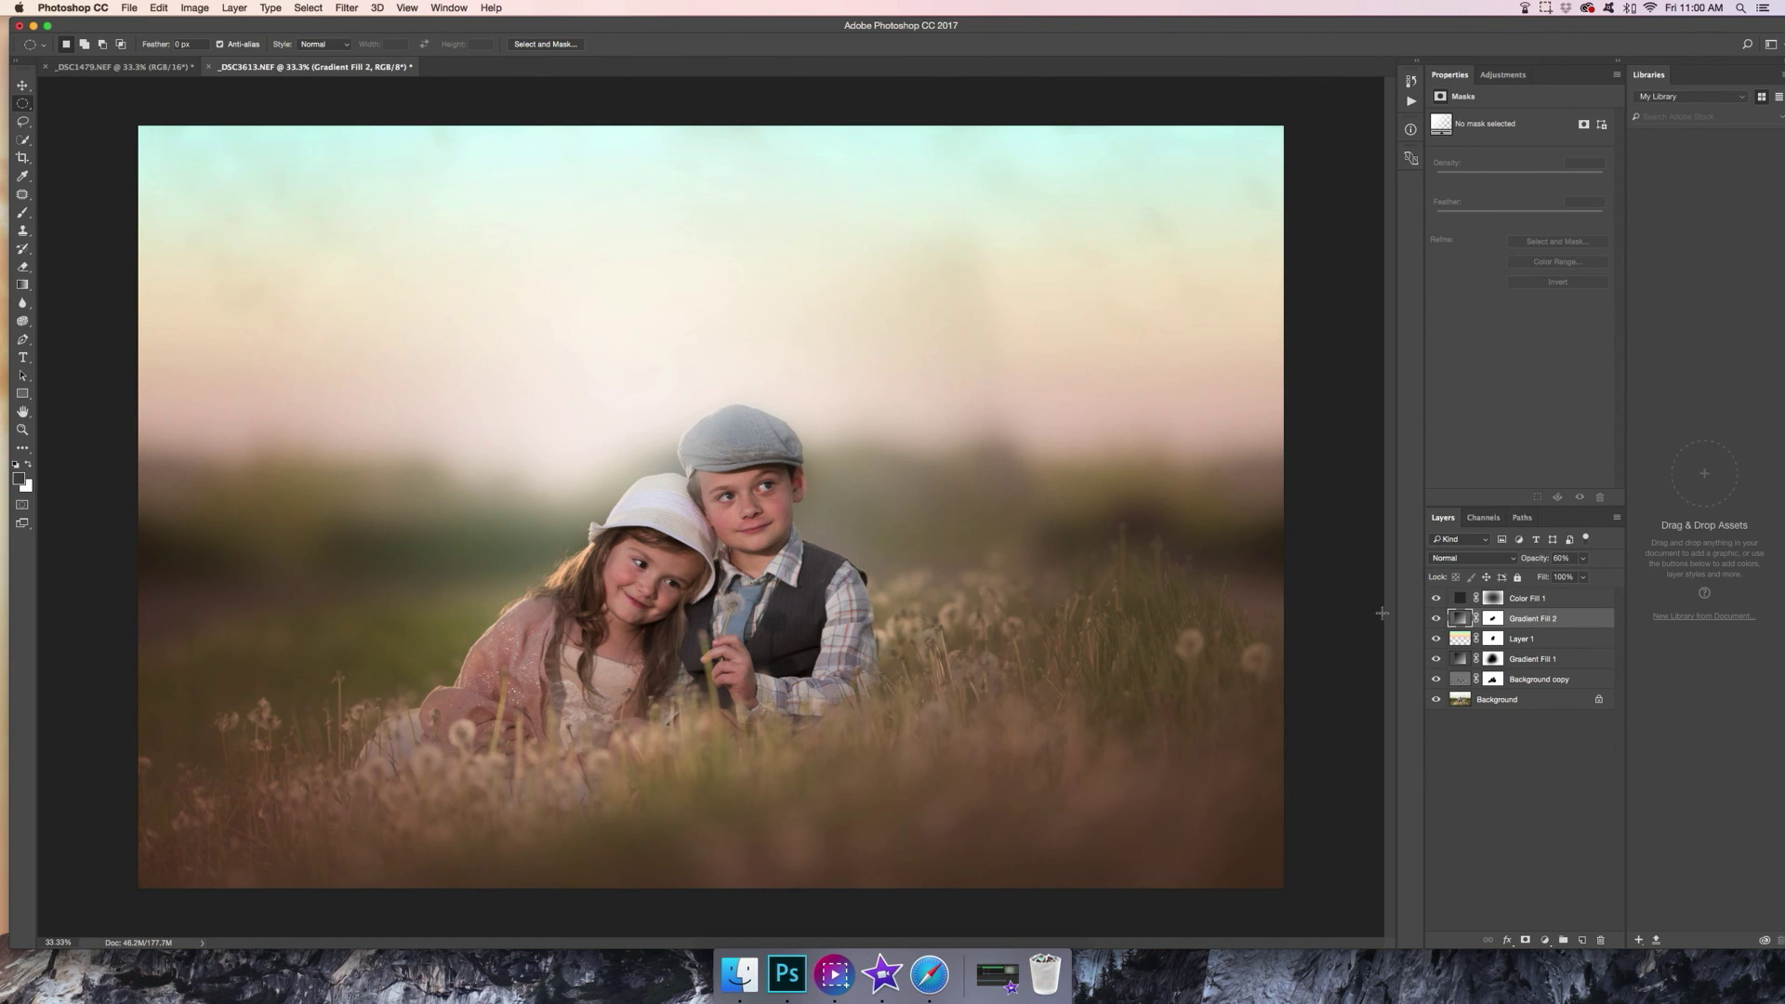
left_click(1437, 619)
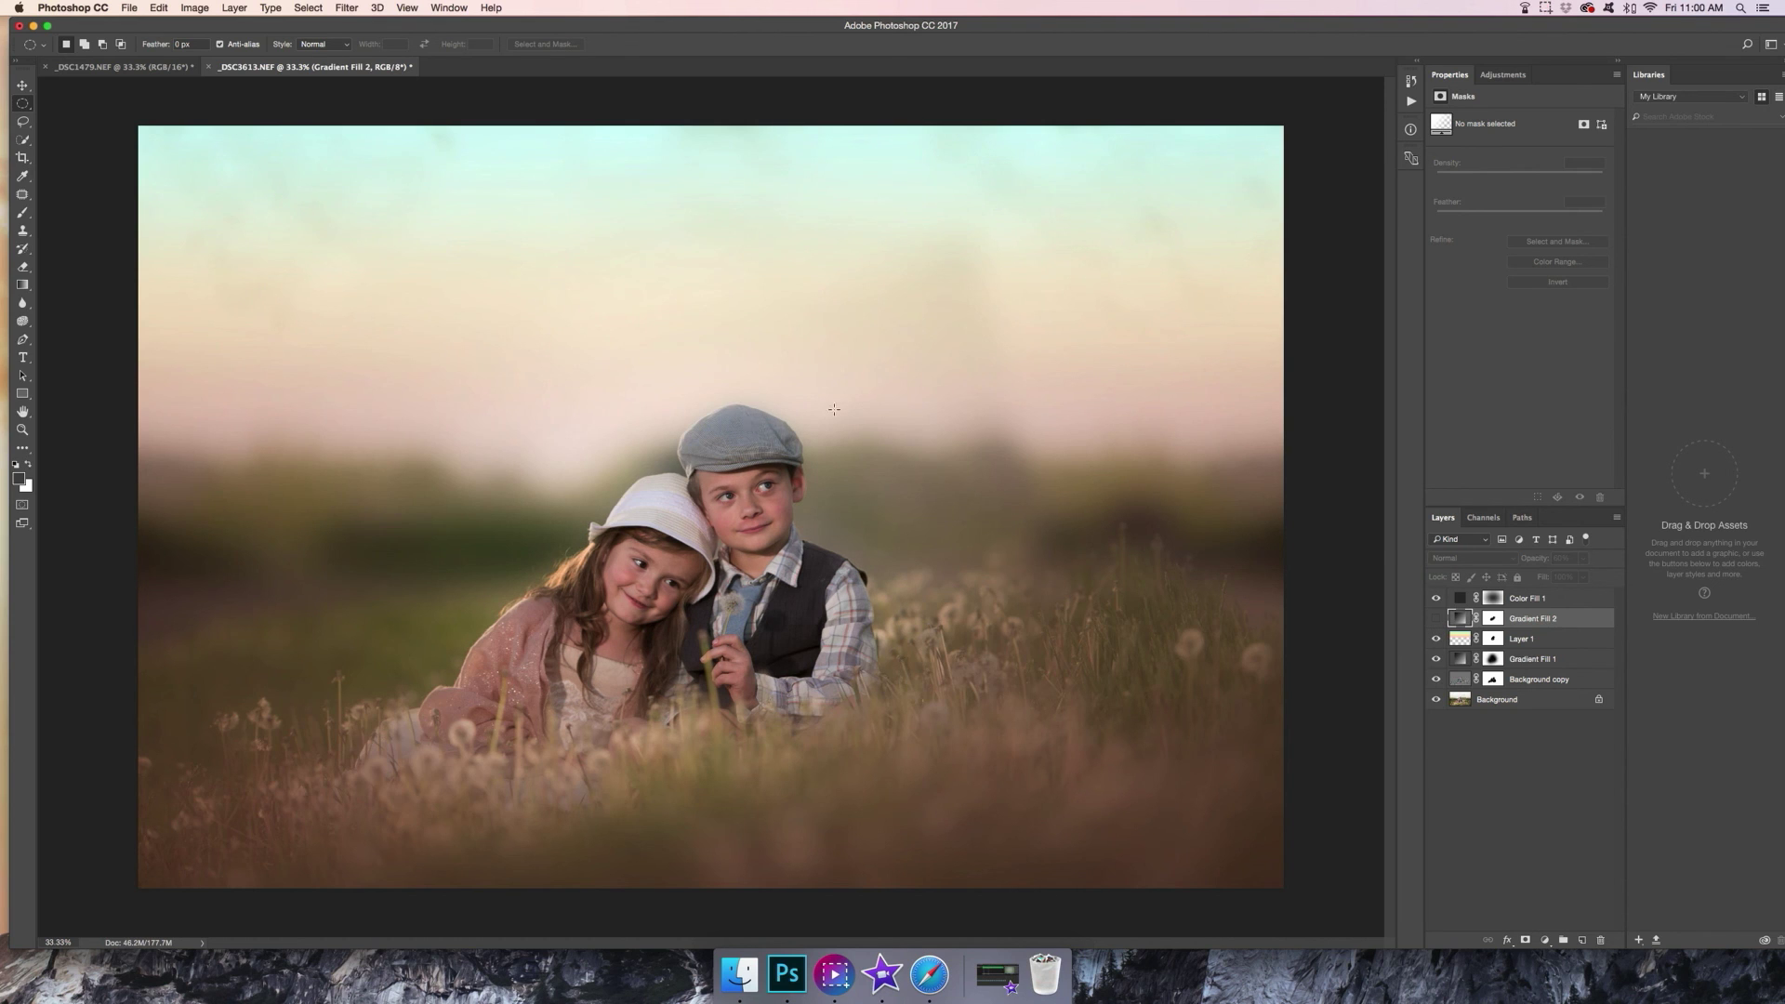
left_click(1437, 618)
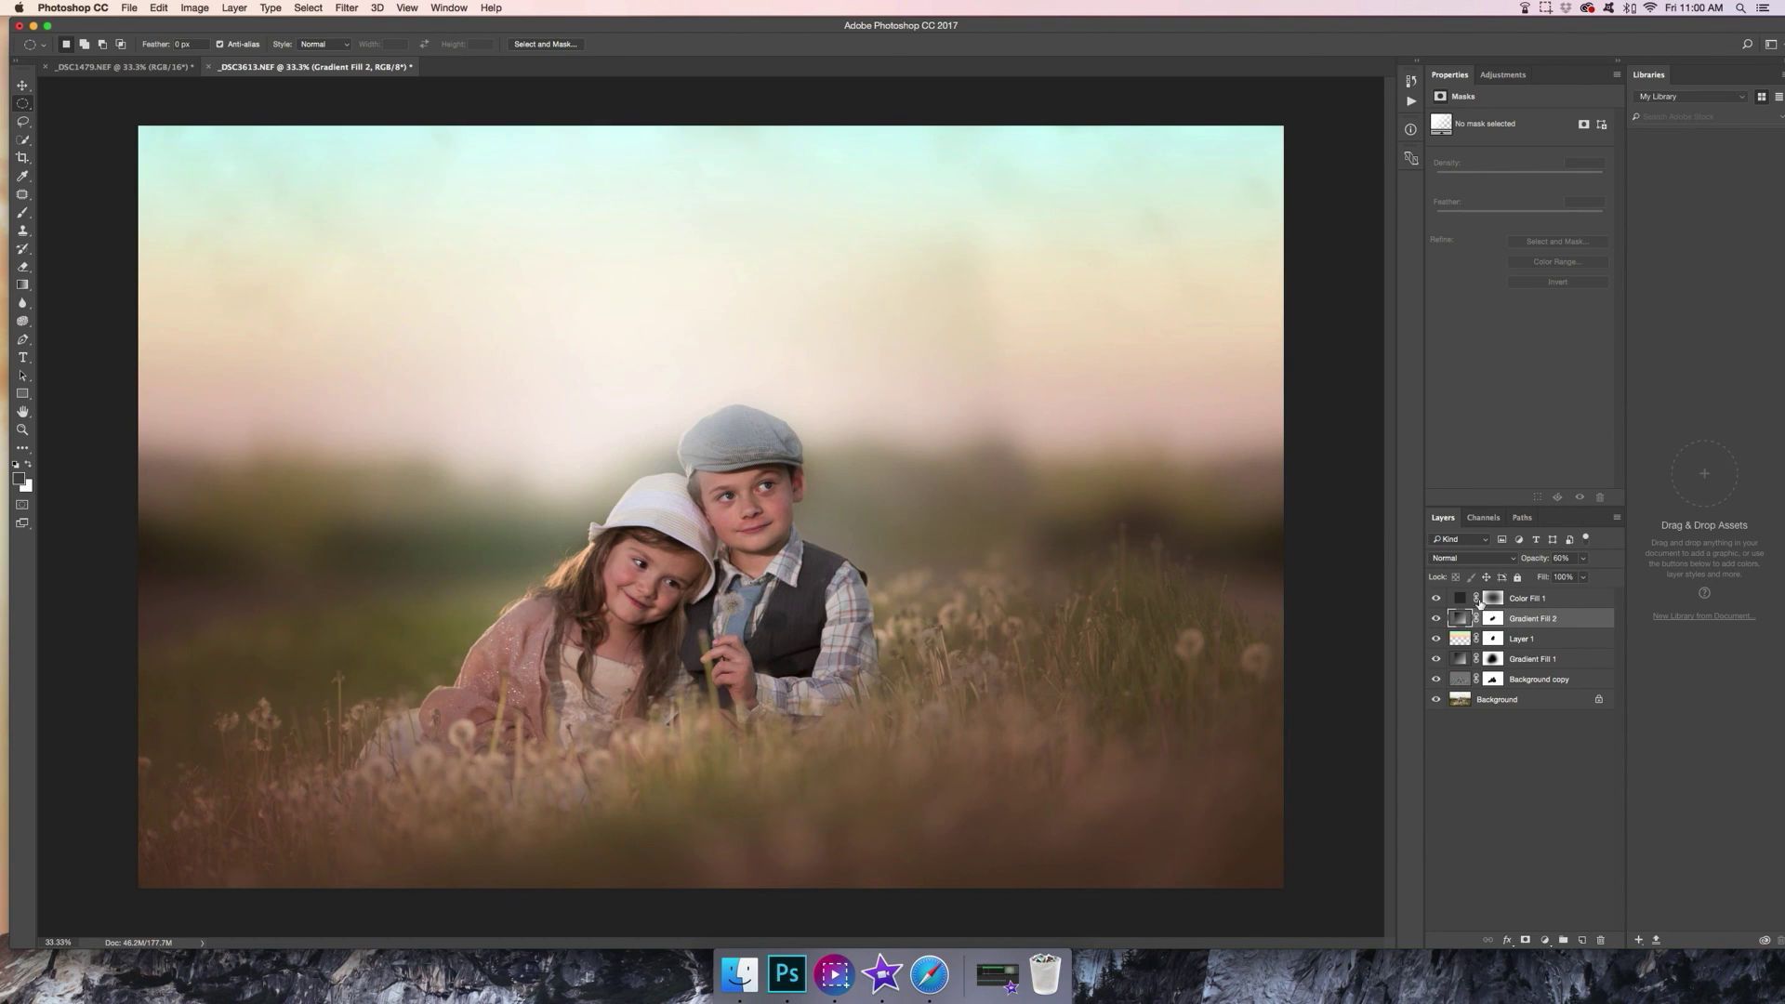
key("Delete")
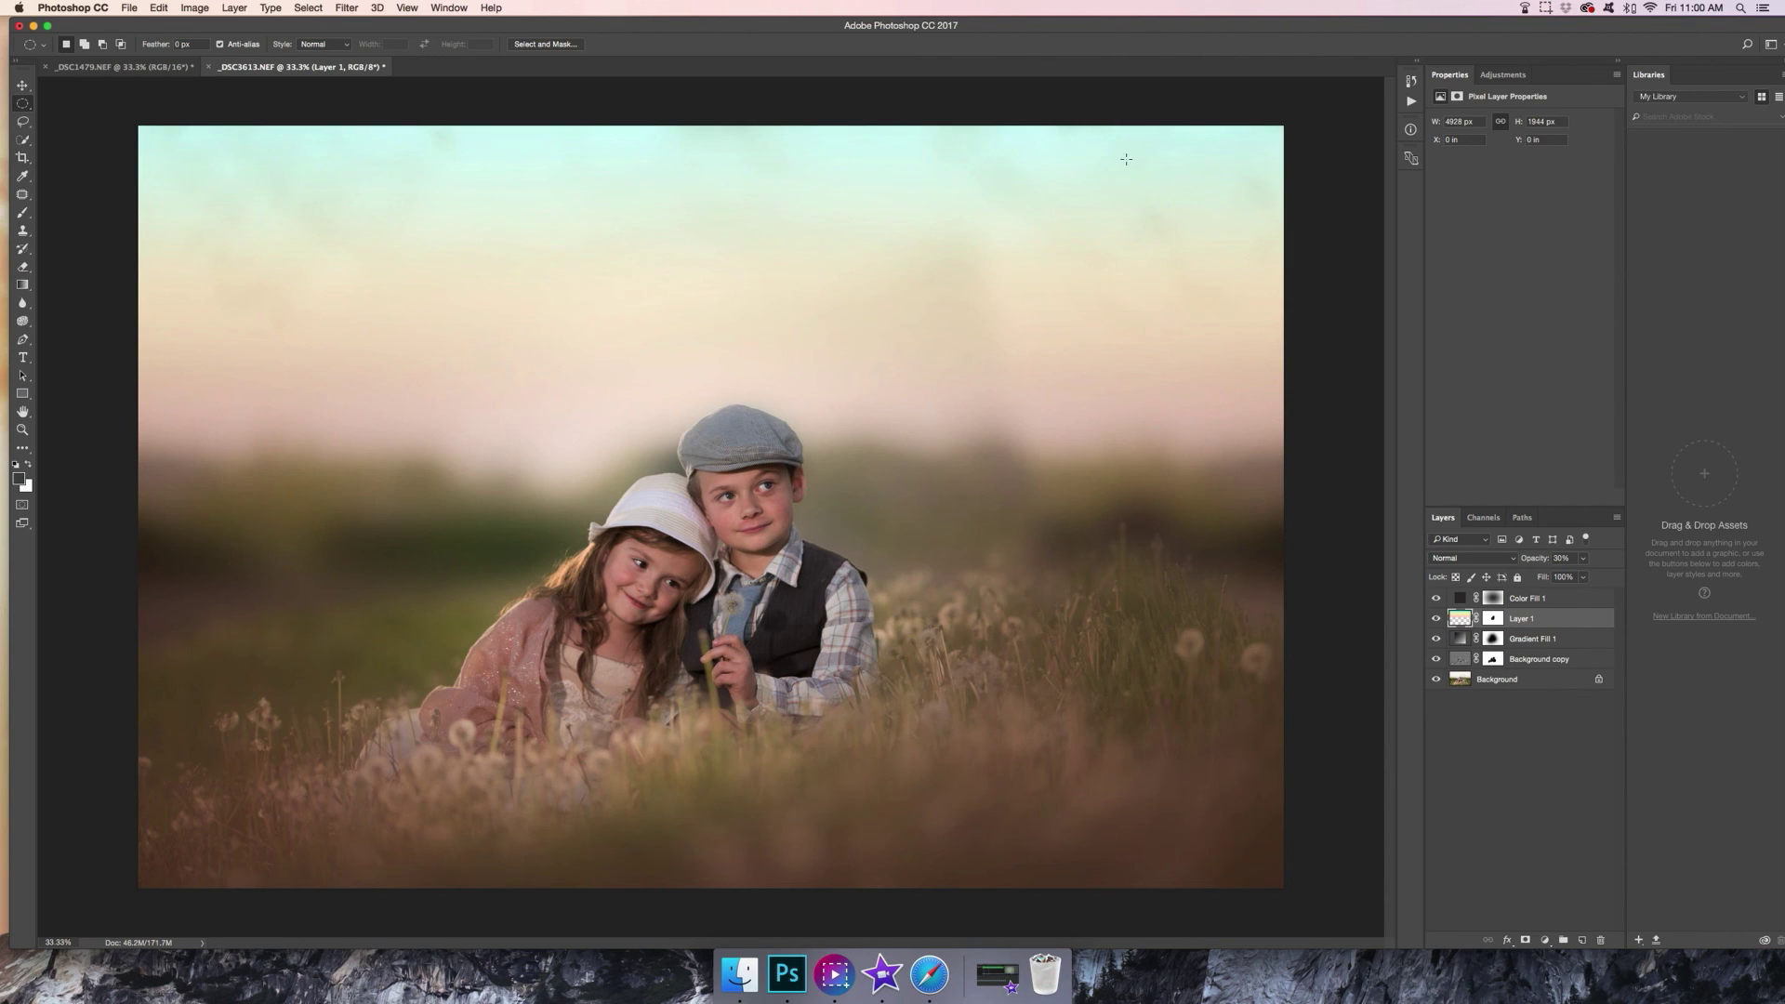
Load the vignette fill layer's mask as a selection and invert it to select the central oval around the children
left_click(1493, 599)
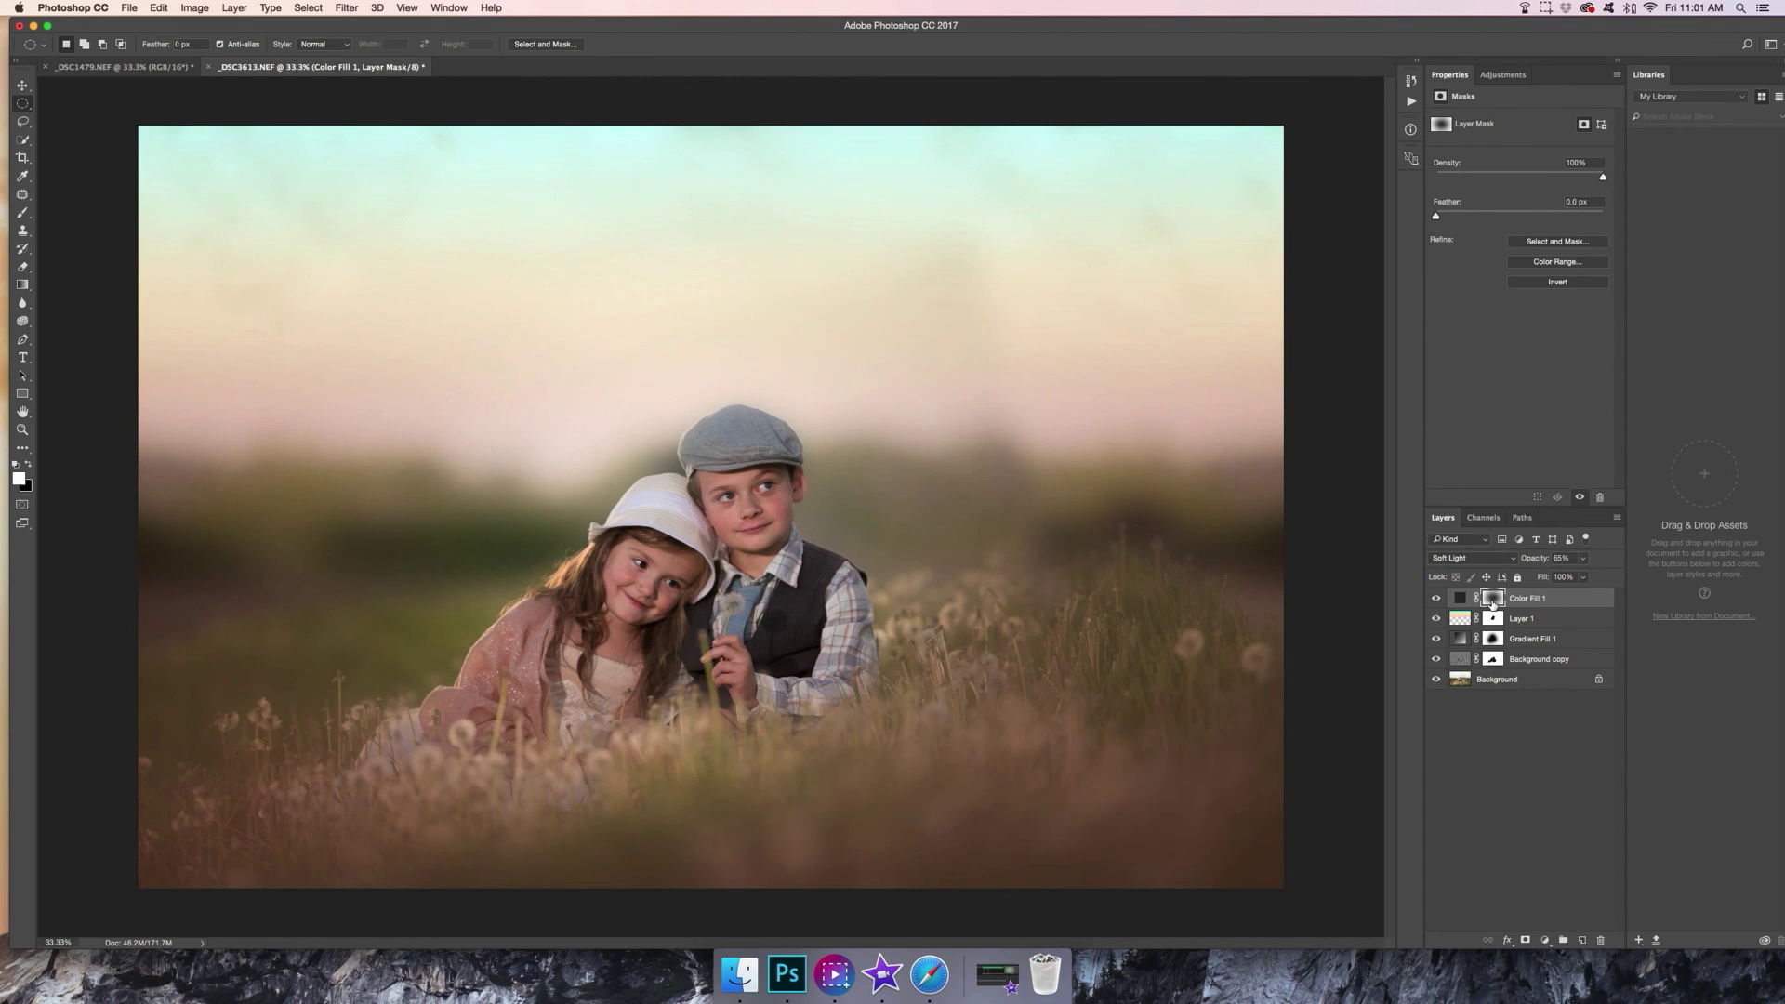
left_click(1494, 600, "super")
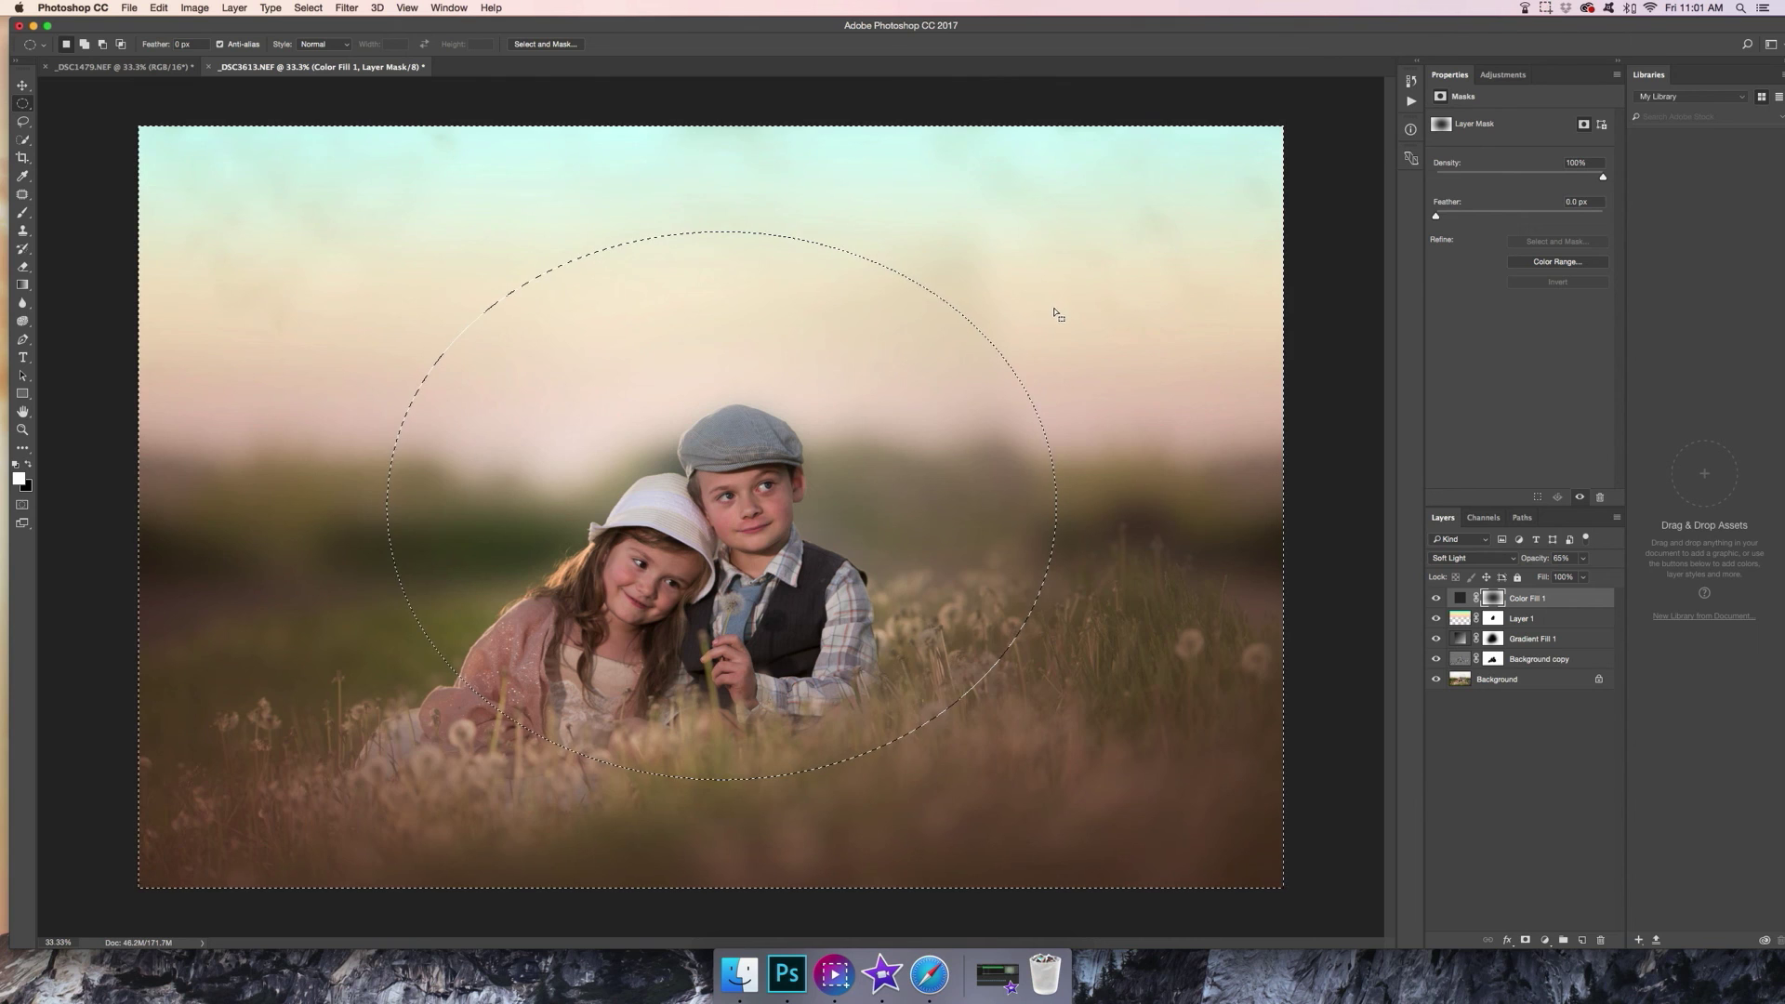
left_click(307, 8)
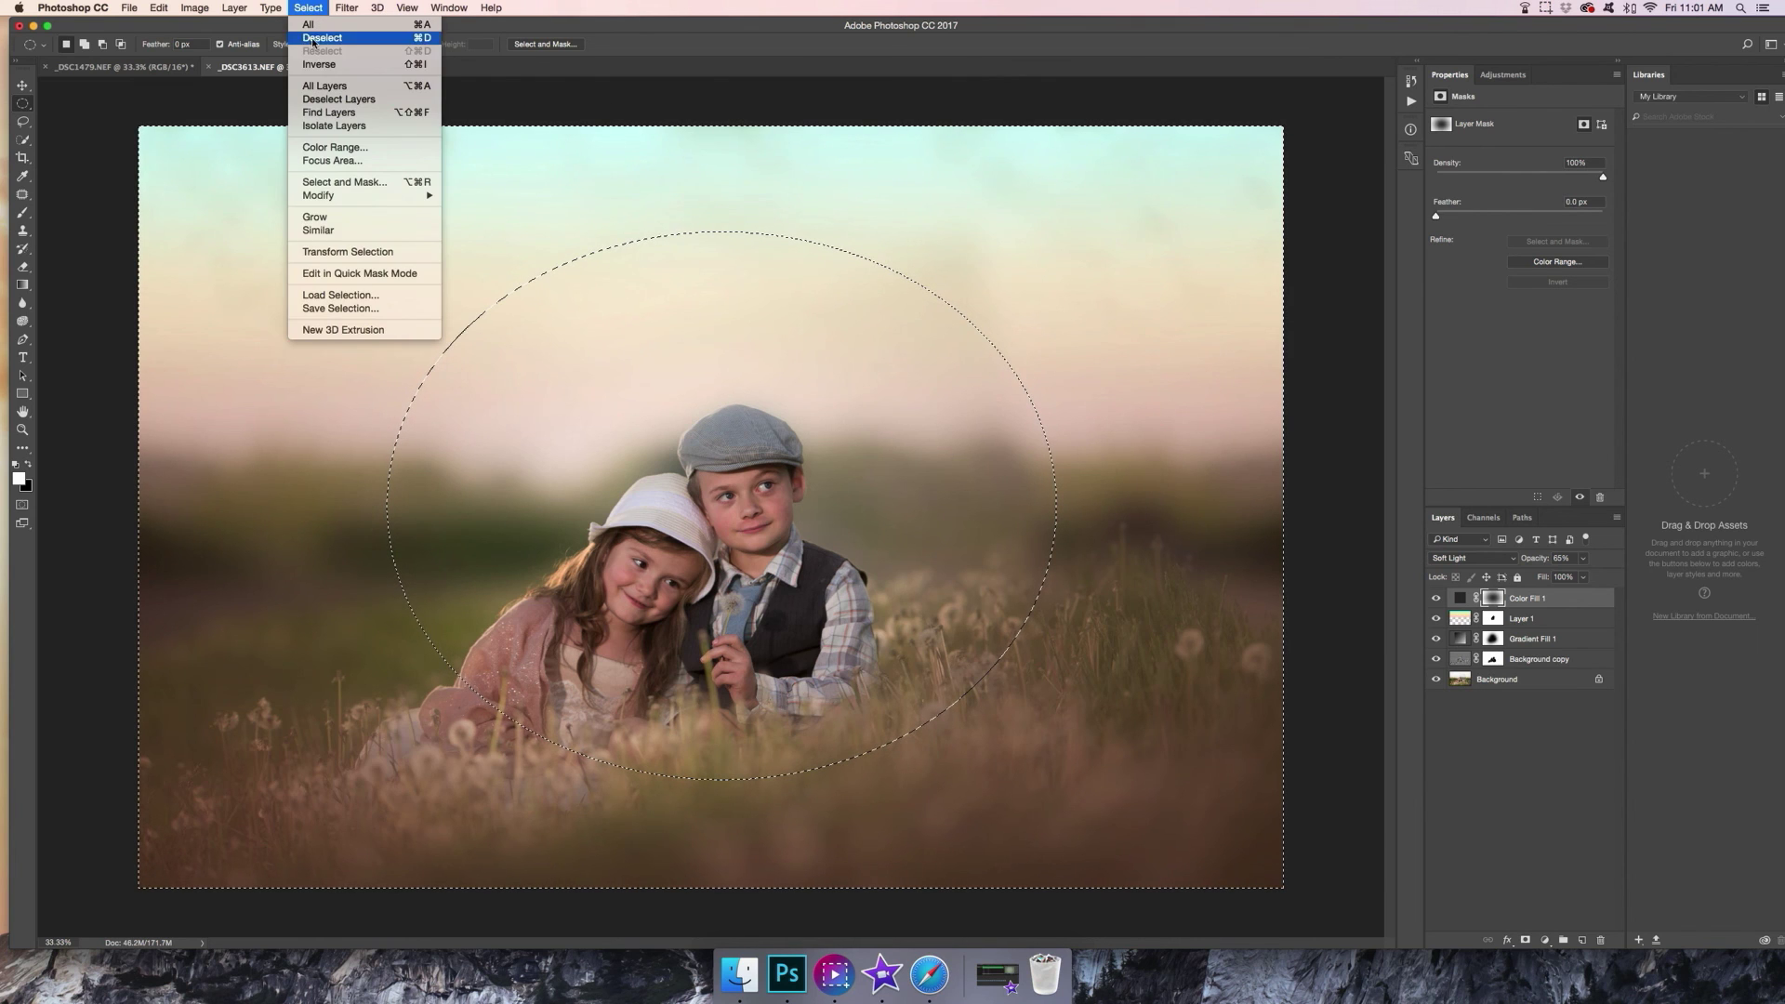
left_click(313, 64)
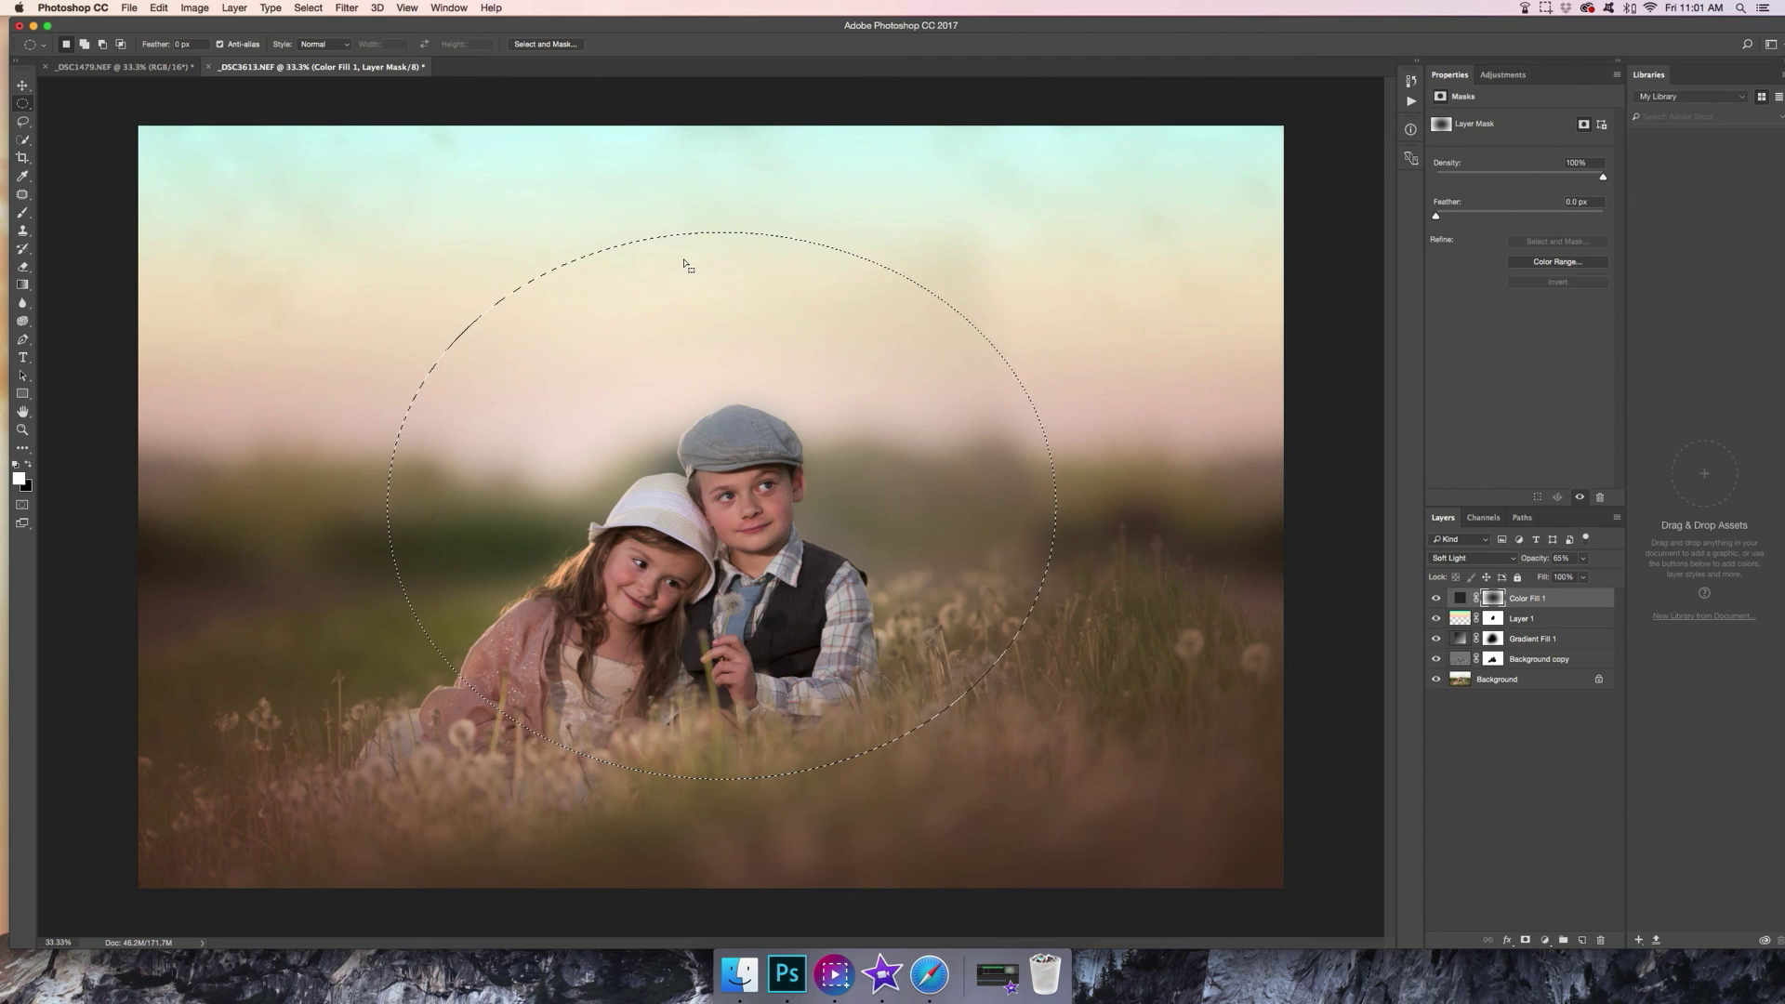
Add a Curves adjustment layer masked to the selection and brighten its midtones by moving input 124 to output 144
left_click(234, 7)
mouse_move(307, 195)
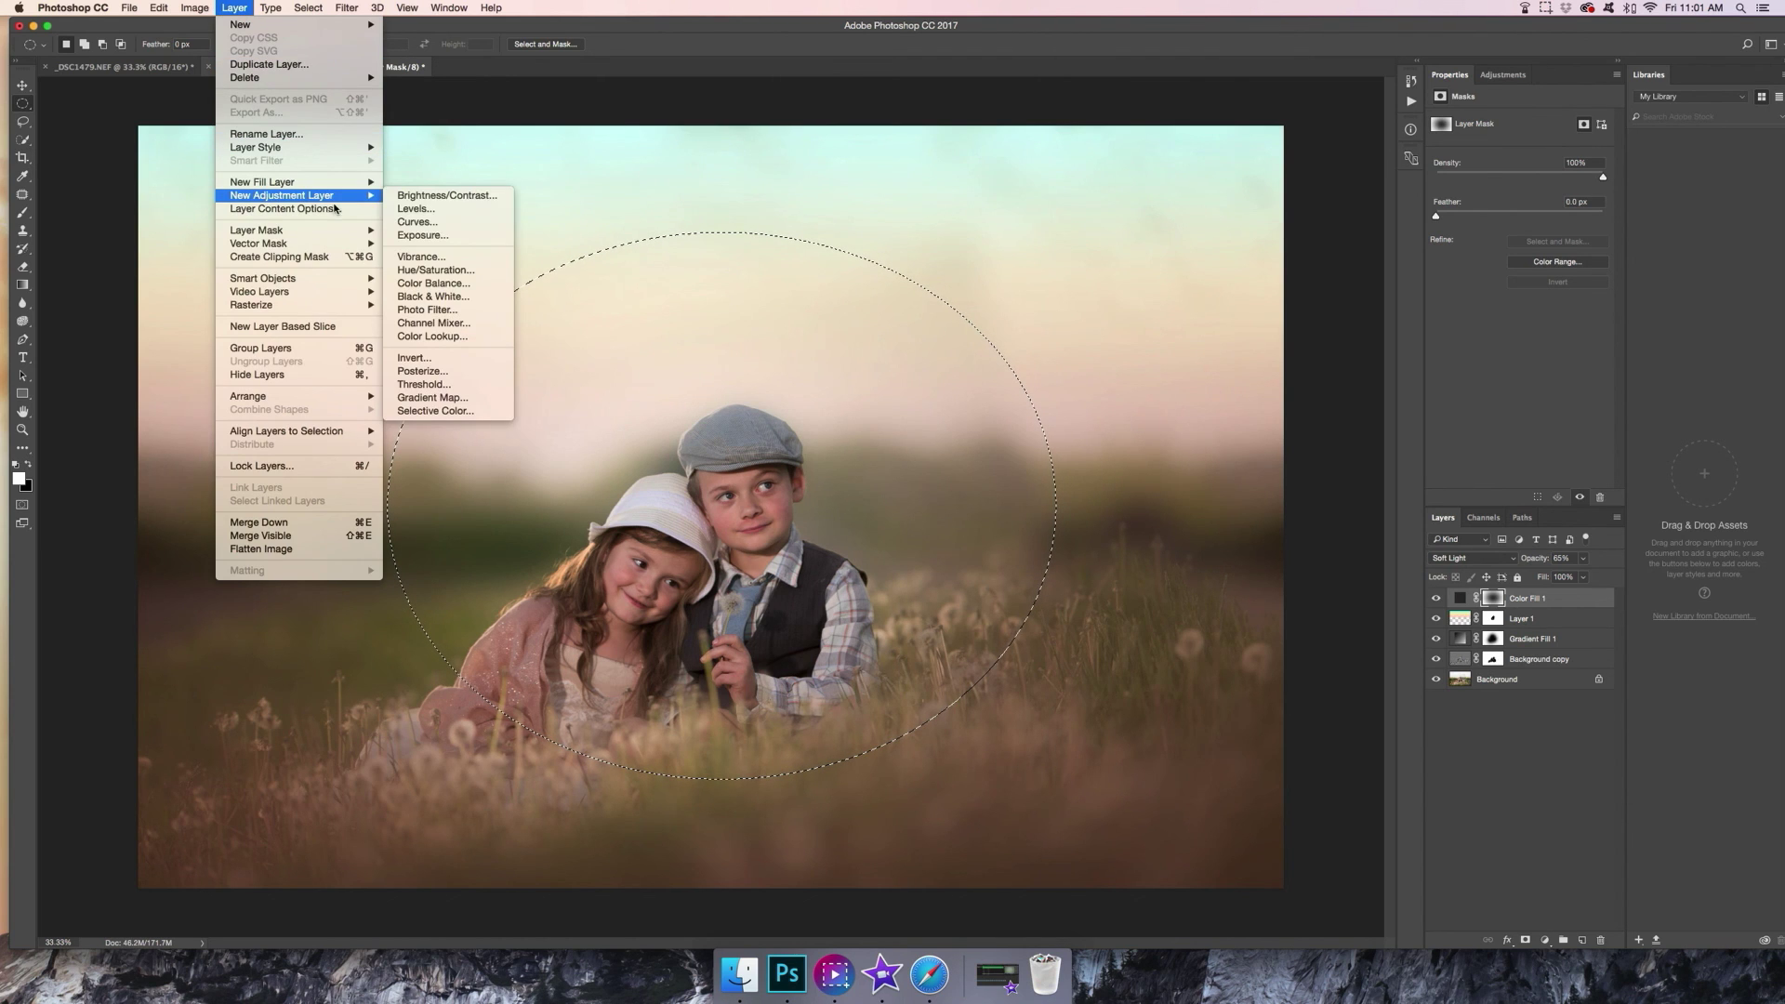
left_click(417, 223)
left_click(1261, 338)
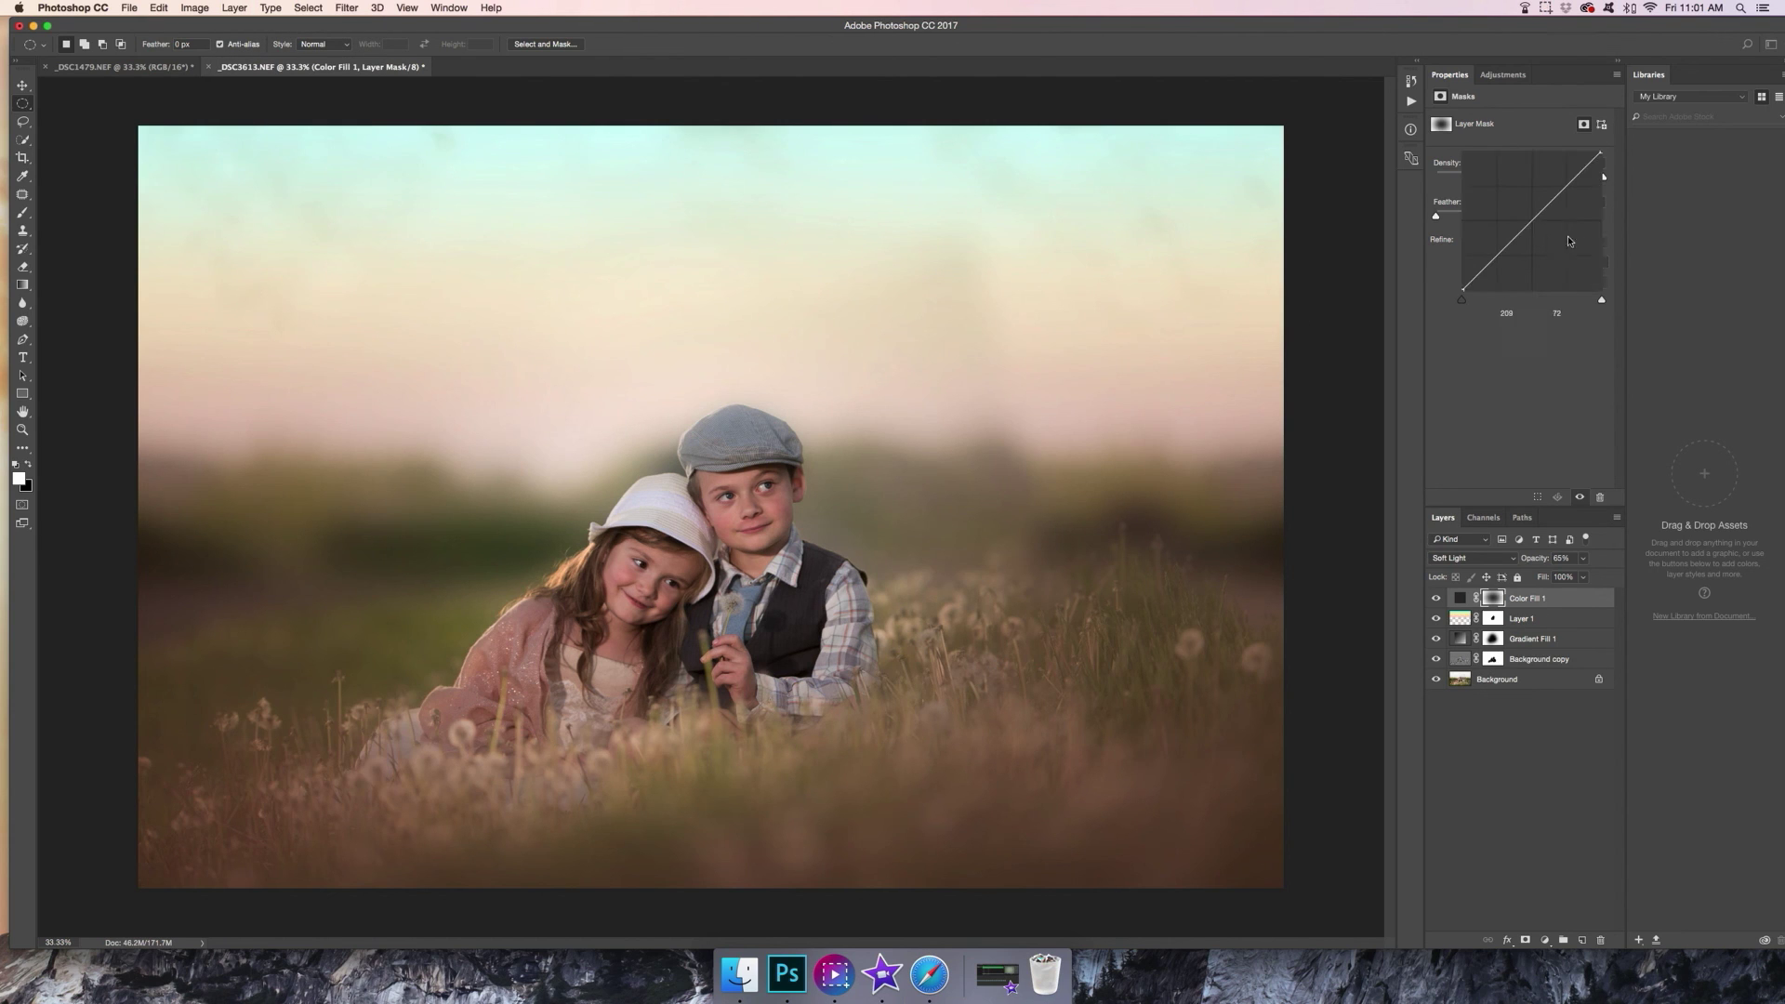
left_click_drag(1531, 223, 1530, 213)
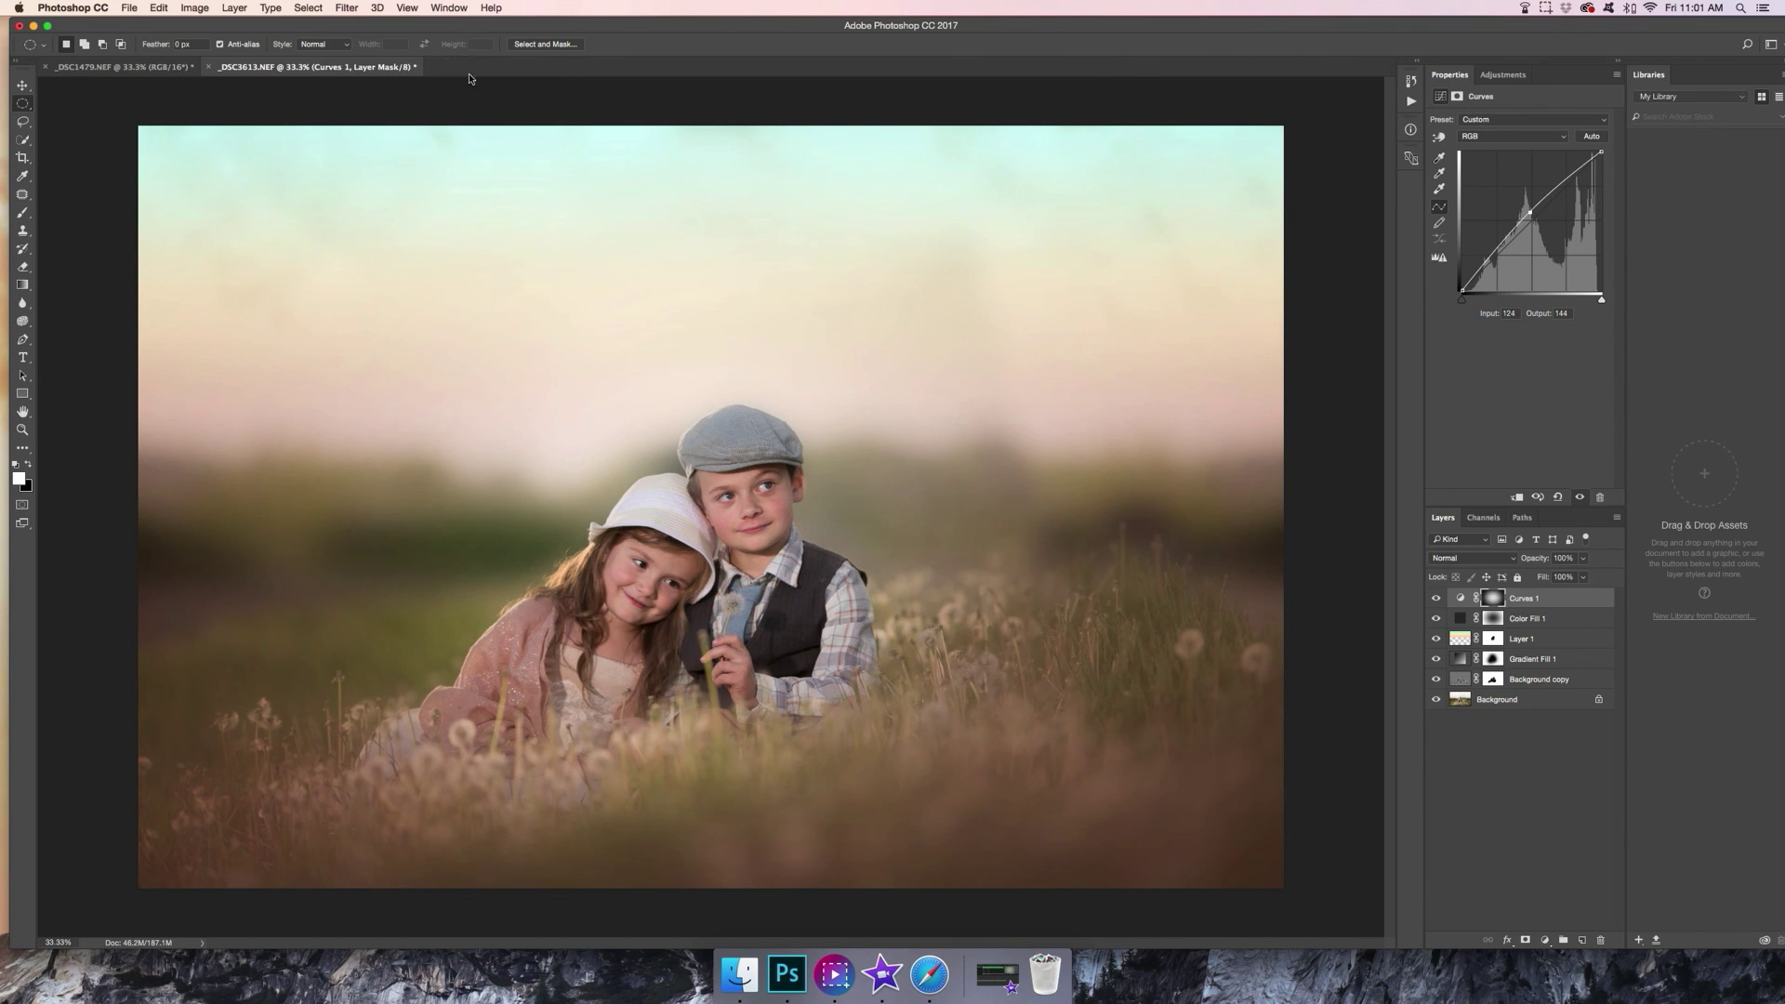
Add a Color Balance adjustment layer and shift its midtones toward blue at +7
left_click(235, 7)
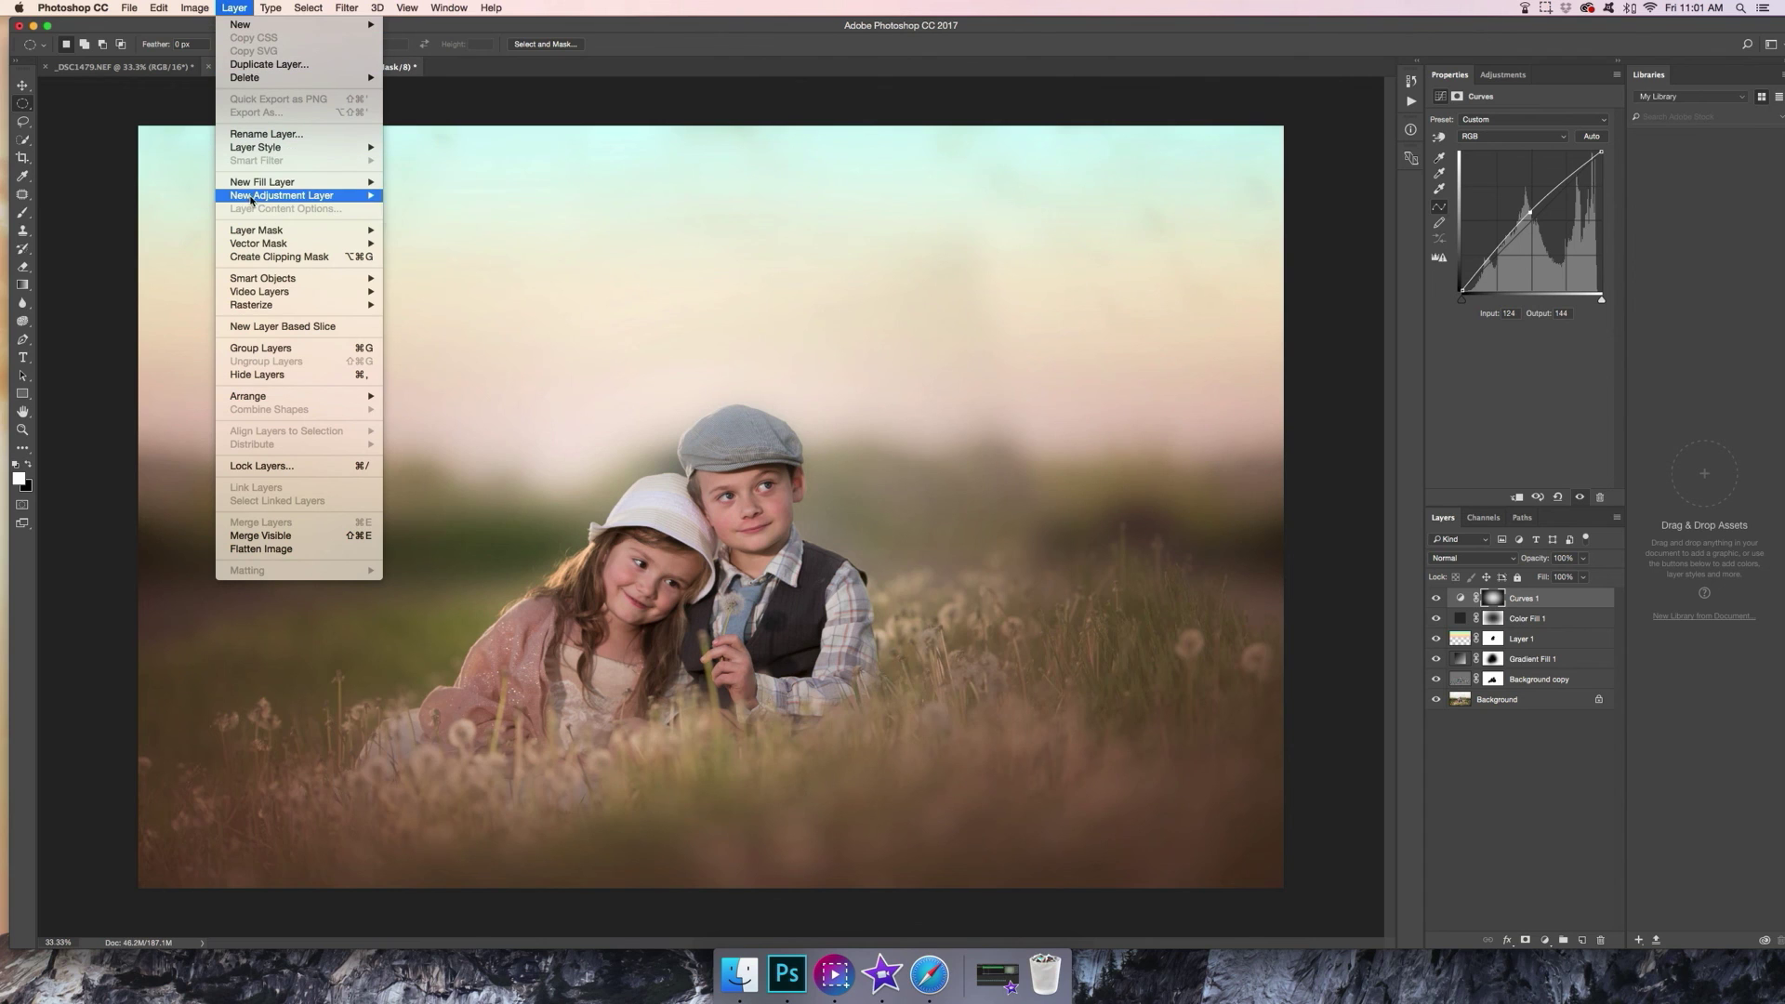
mouse_move(316, 195)
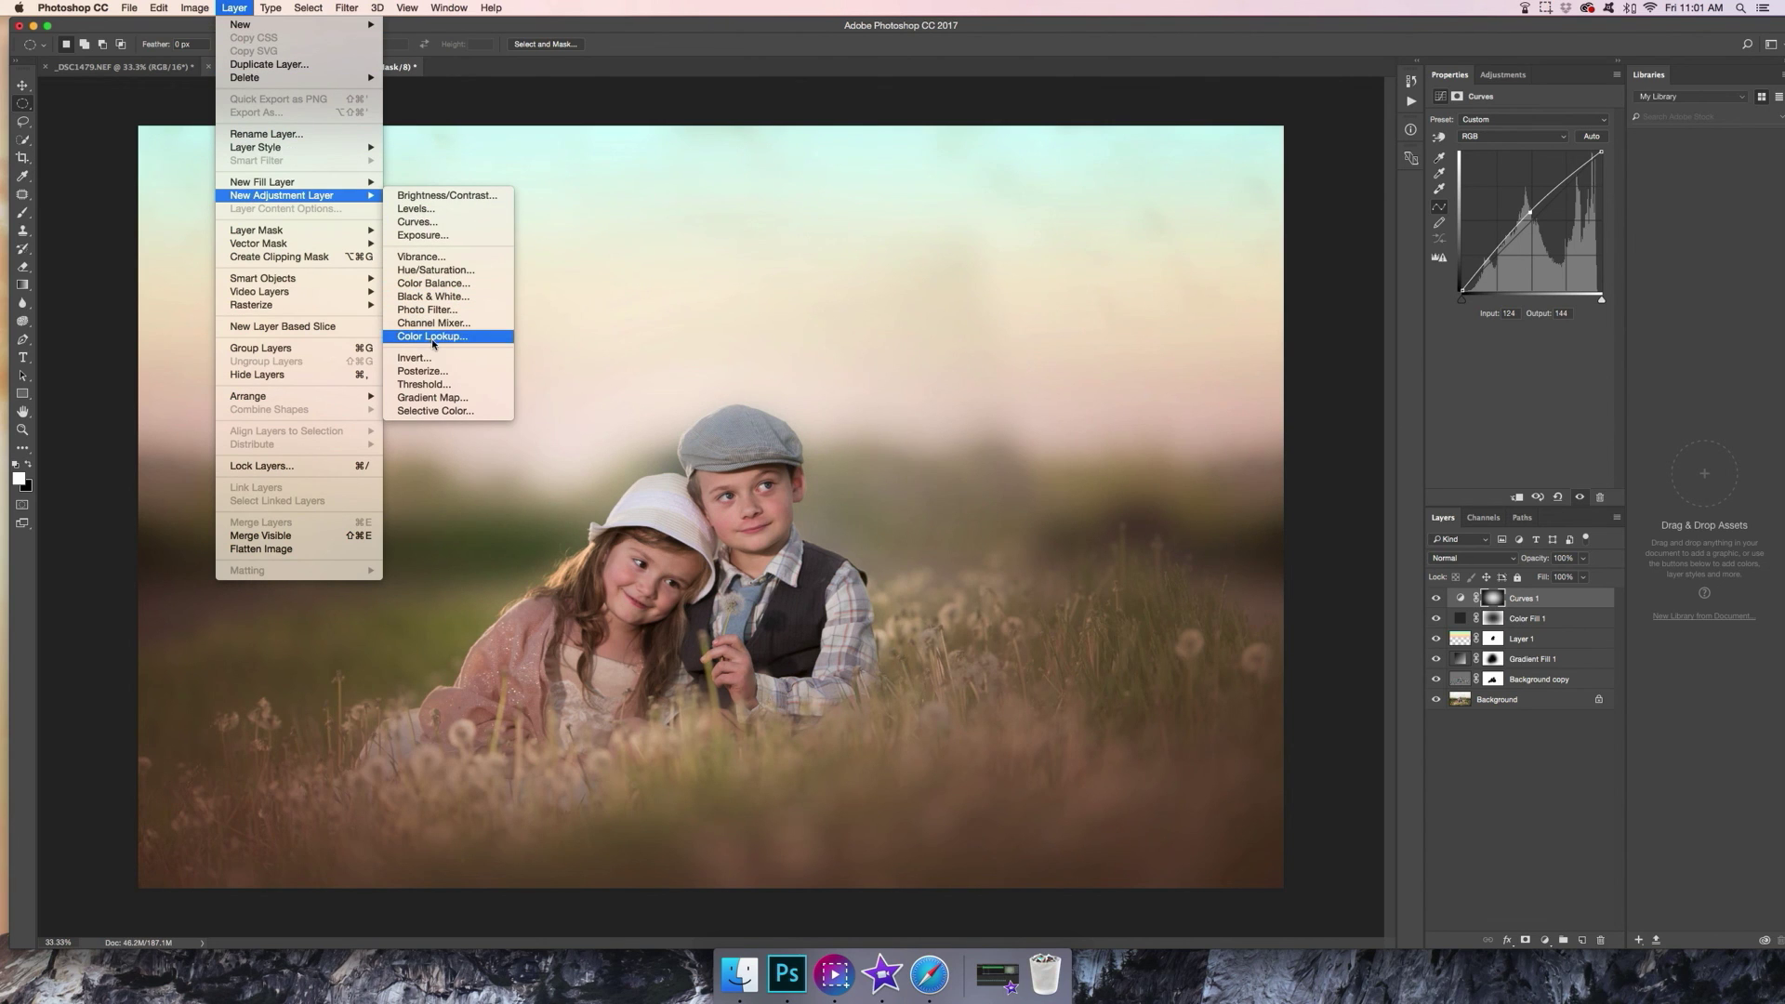
left_click(433, 283)
left_click(1259, 340)
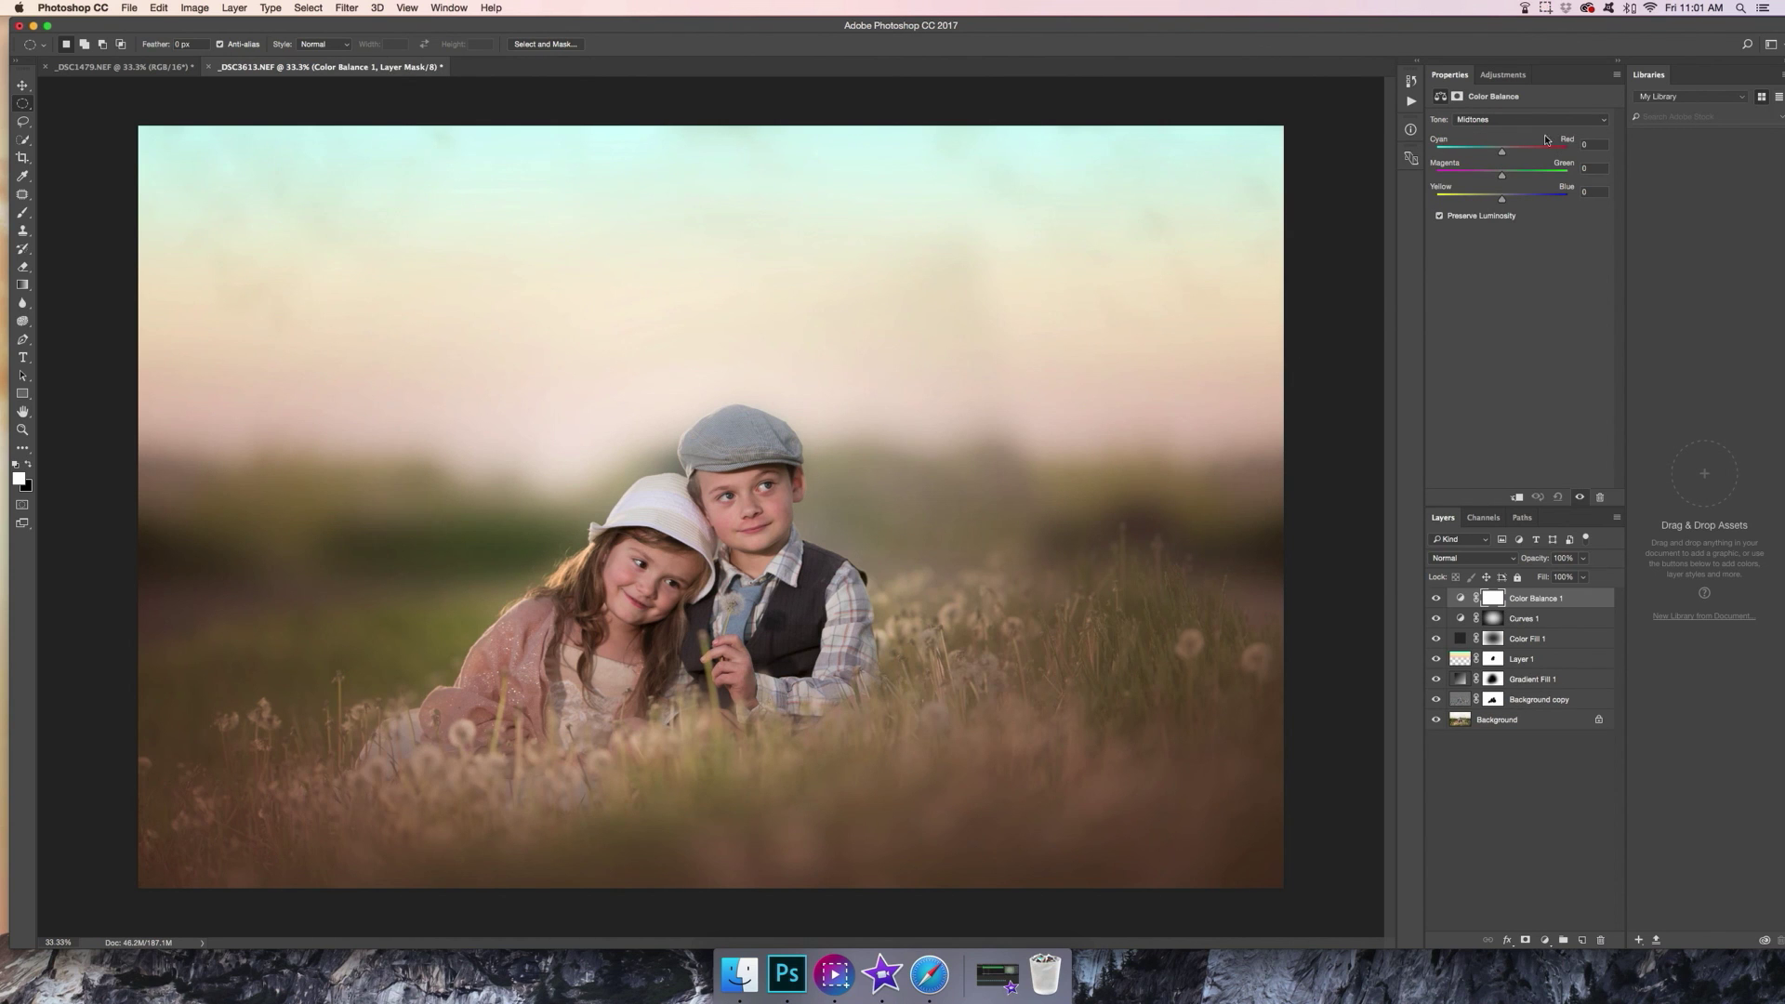
left_click_drag(1503, 195, 1500, 155)
Shift the Color Balance highlights toward yellow, setting Yellow–Blue to -16
left_click(1571, 129)
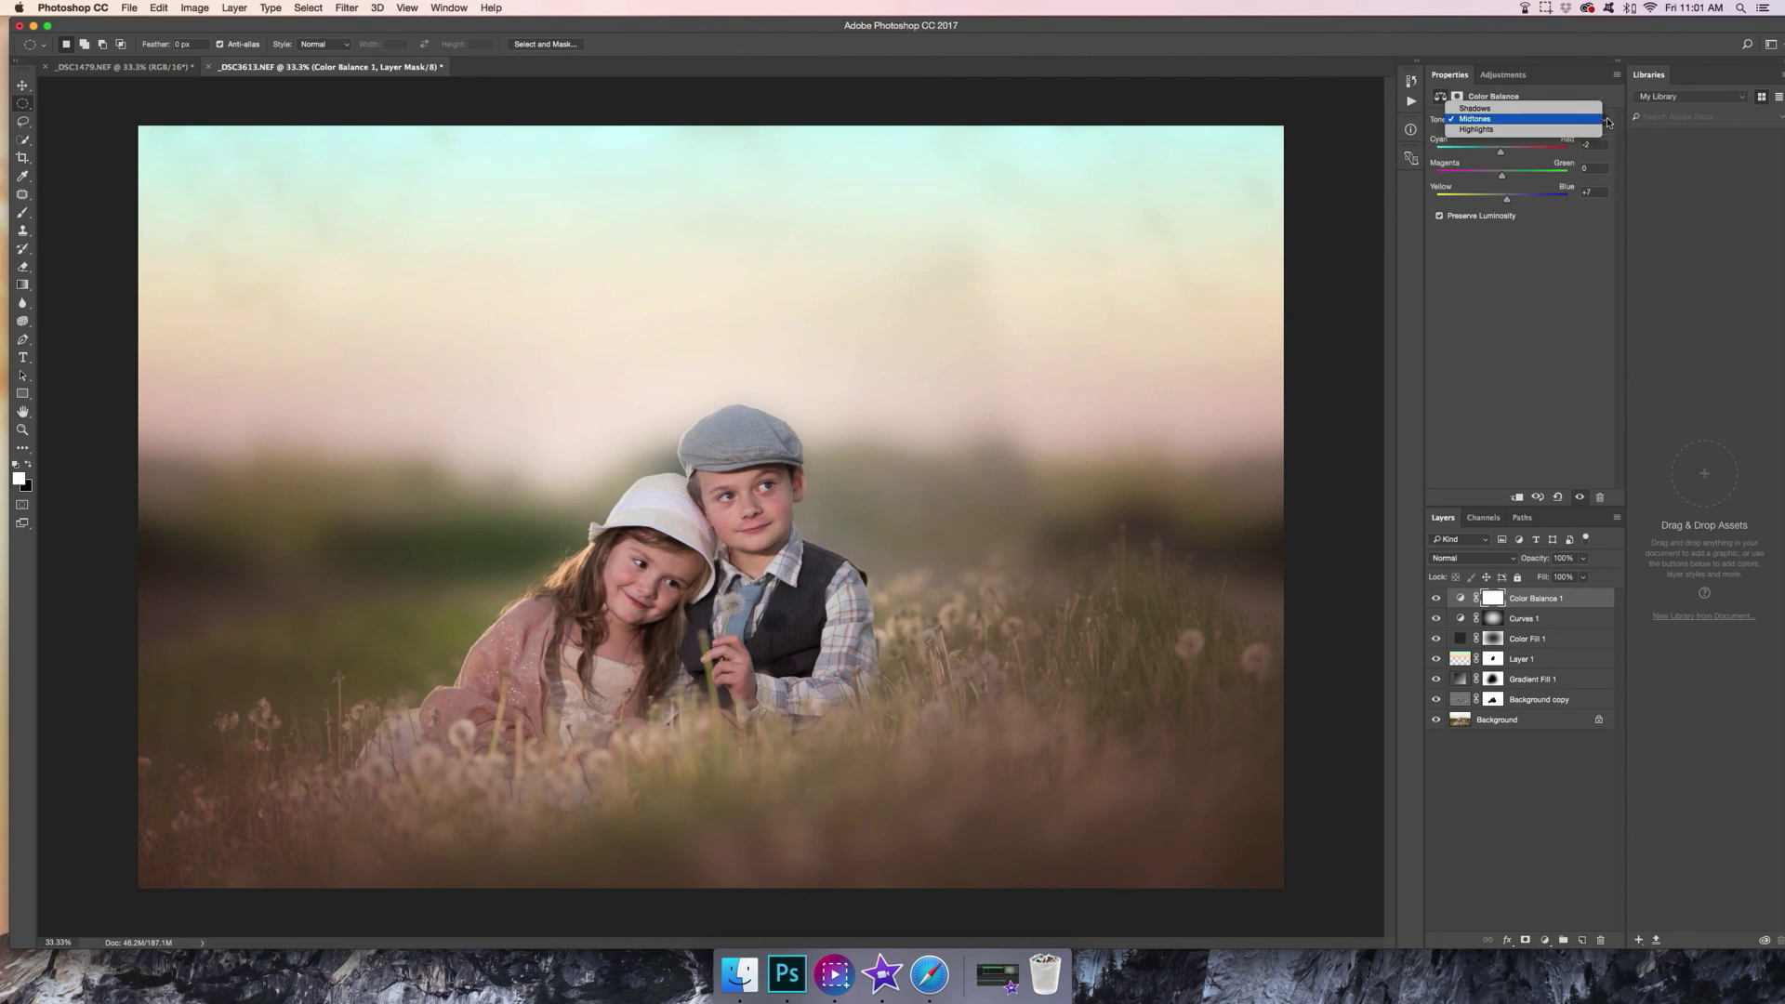
left_click(1524, 135)
left_click_drag(1502, 198, 1492, 198)
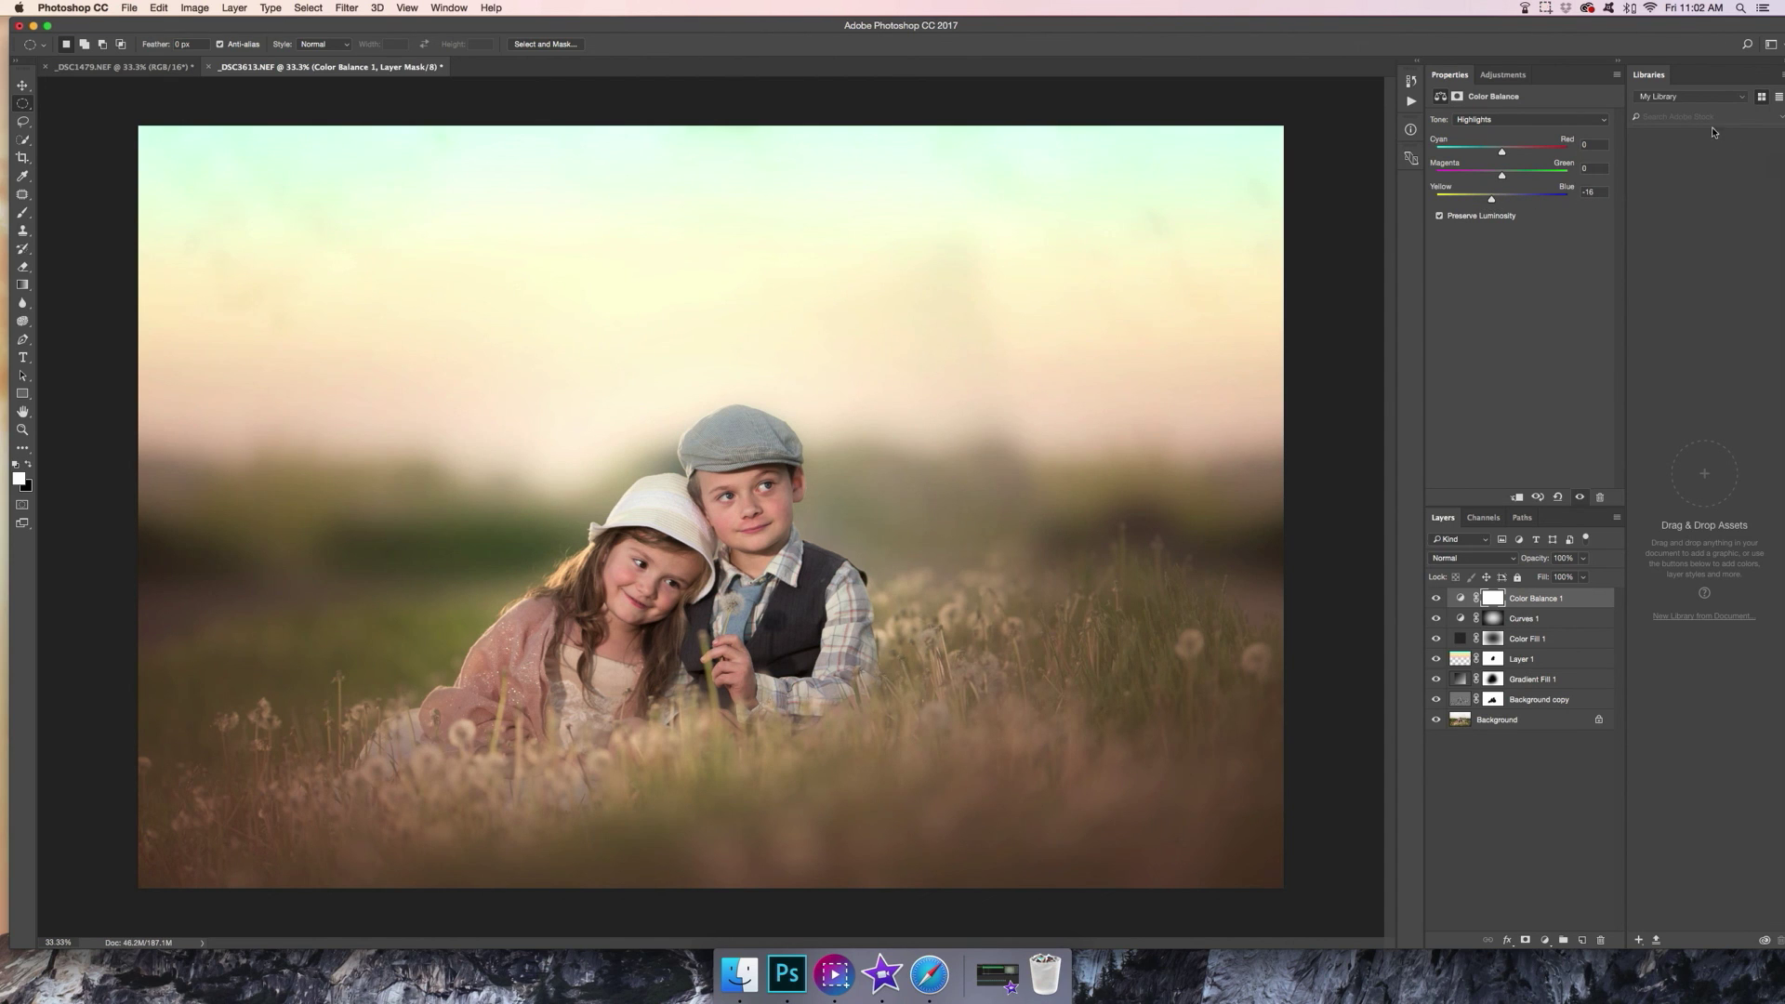
Merge all visible layers into one background and duplicate it as a background copy
left_click(234, 7)
left_click(279, 537)
left_click(234, 8)
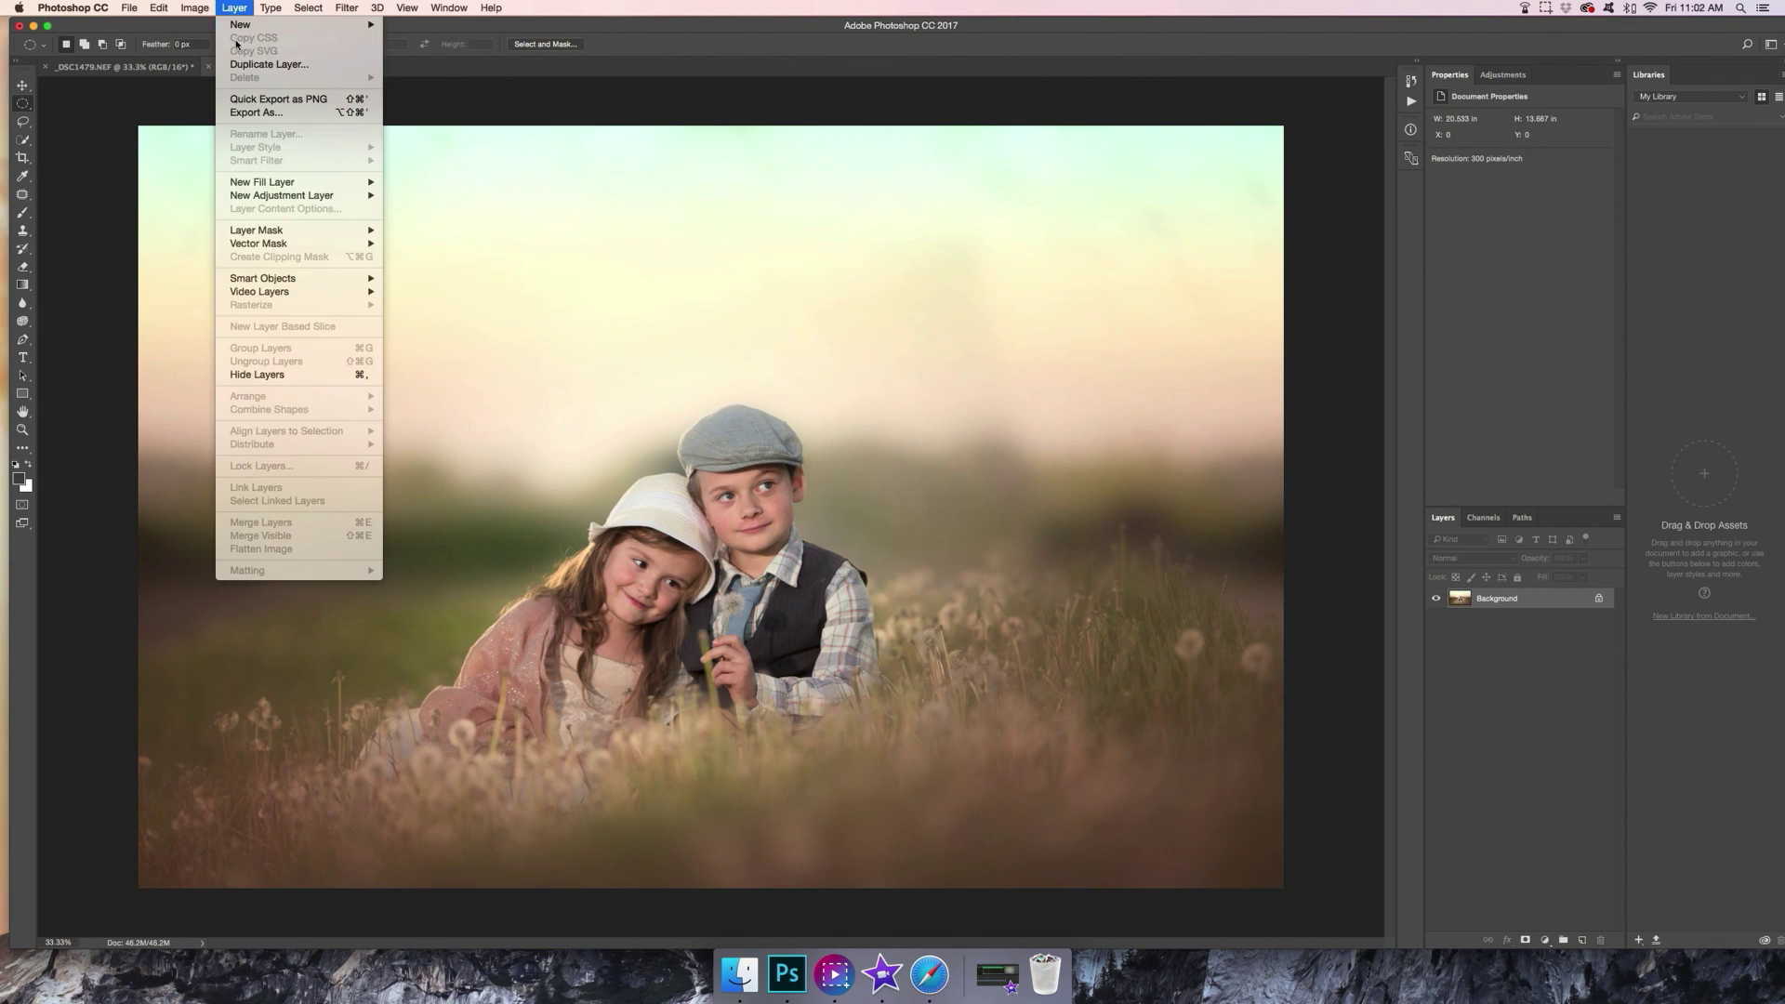
left_click(269, 67)
left_click(1018, 417)
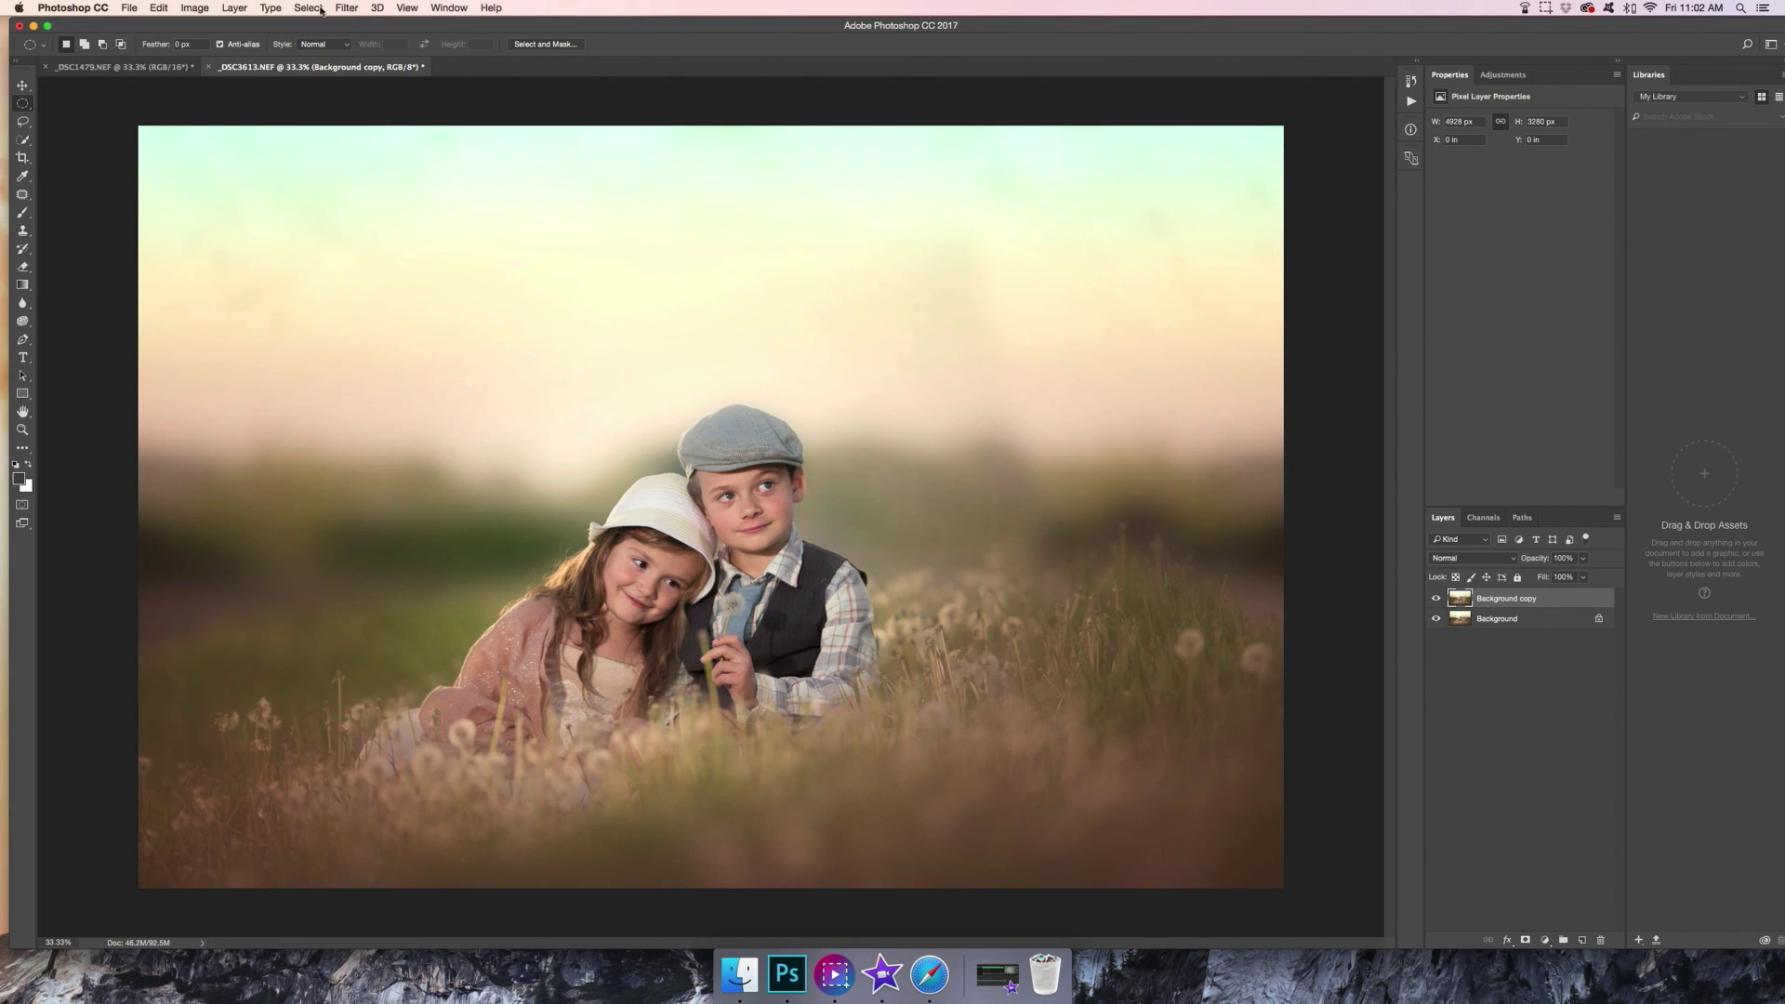
Add a Pattern Overlay style to the background copy layer
left_click(230, 9)
mouse_move(297, 148)
left_click(433, 264)
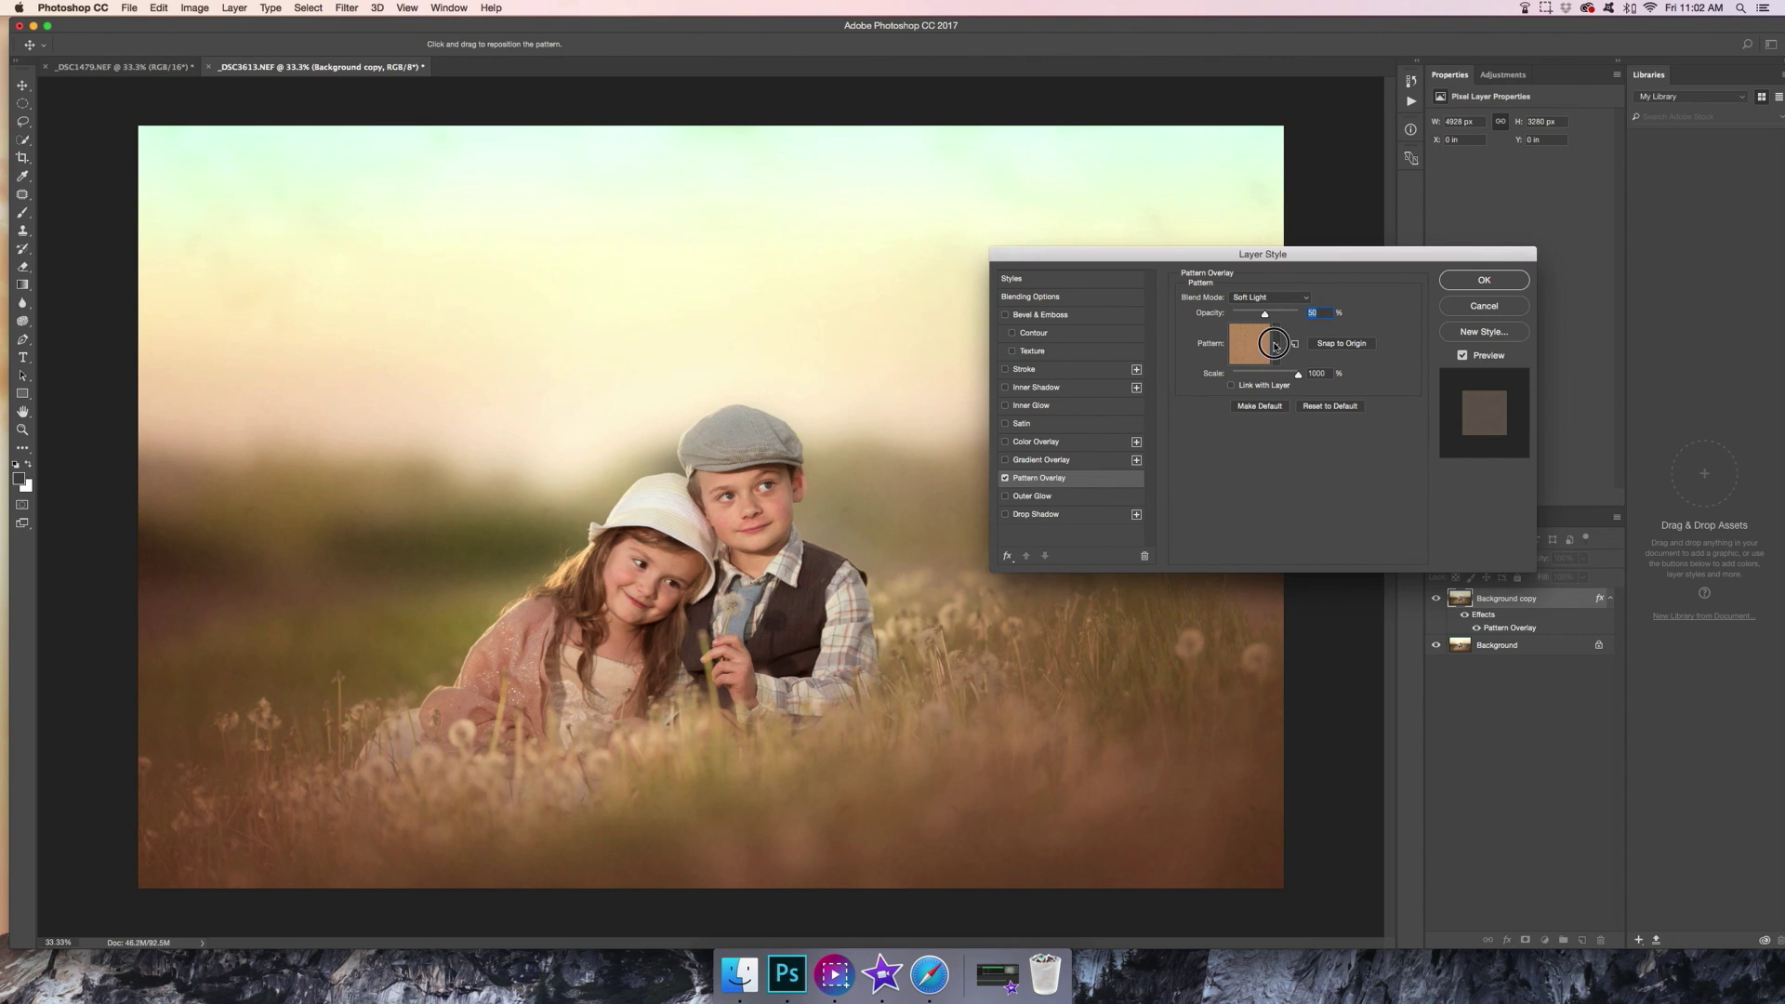
Choose the Color Paper pattern set and pick the orange-brown grained pattern for the overlay
left_click(1278, 368)
left_click(1276, 345)
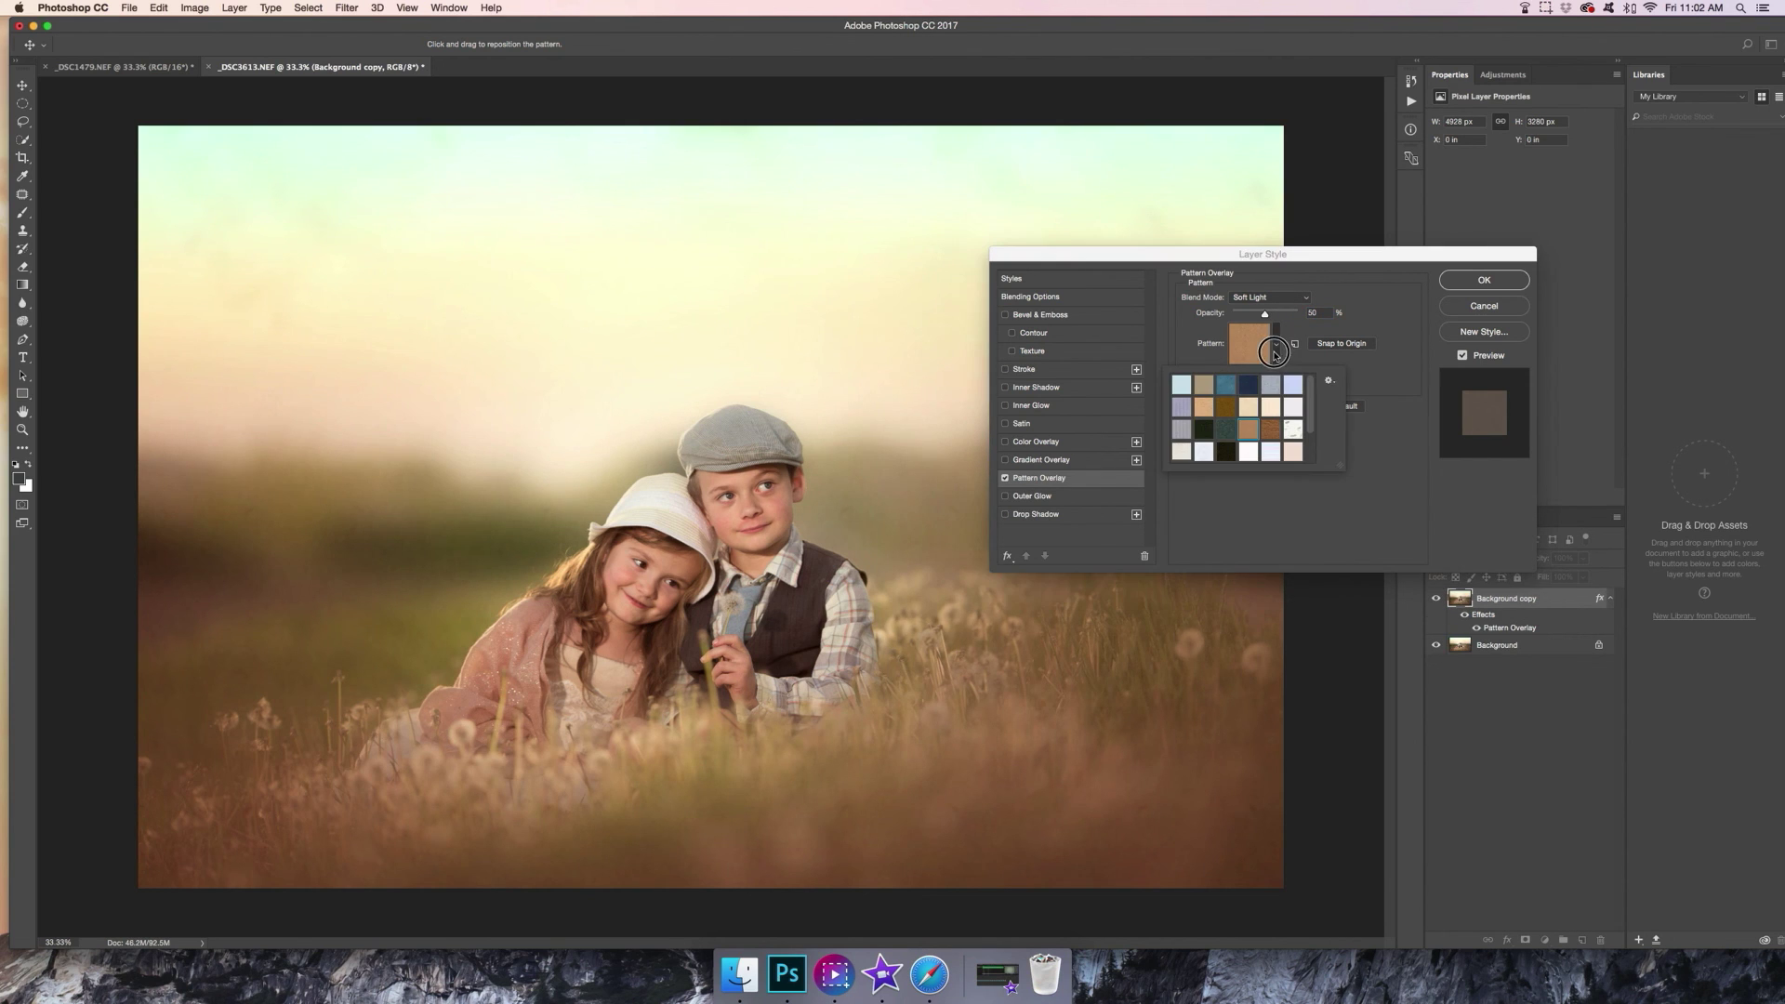
left_click(1328, 380)
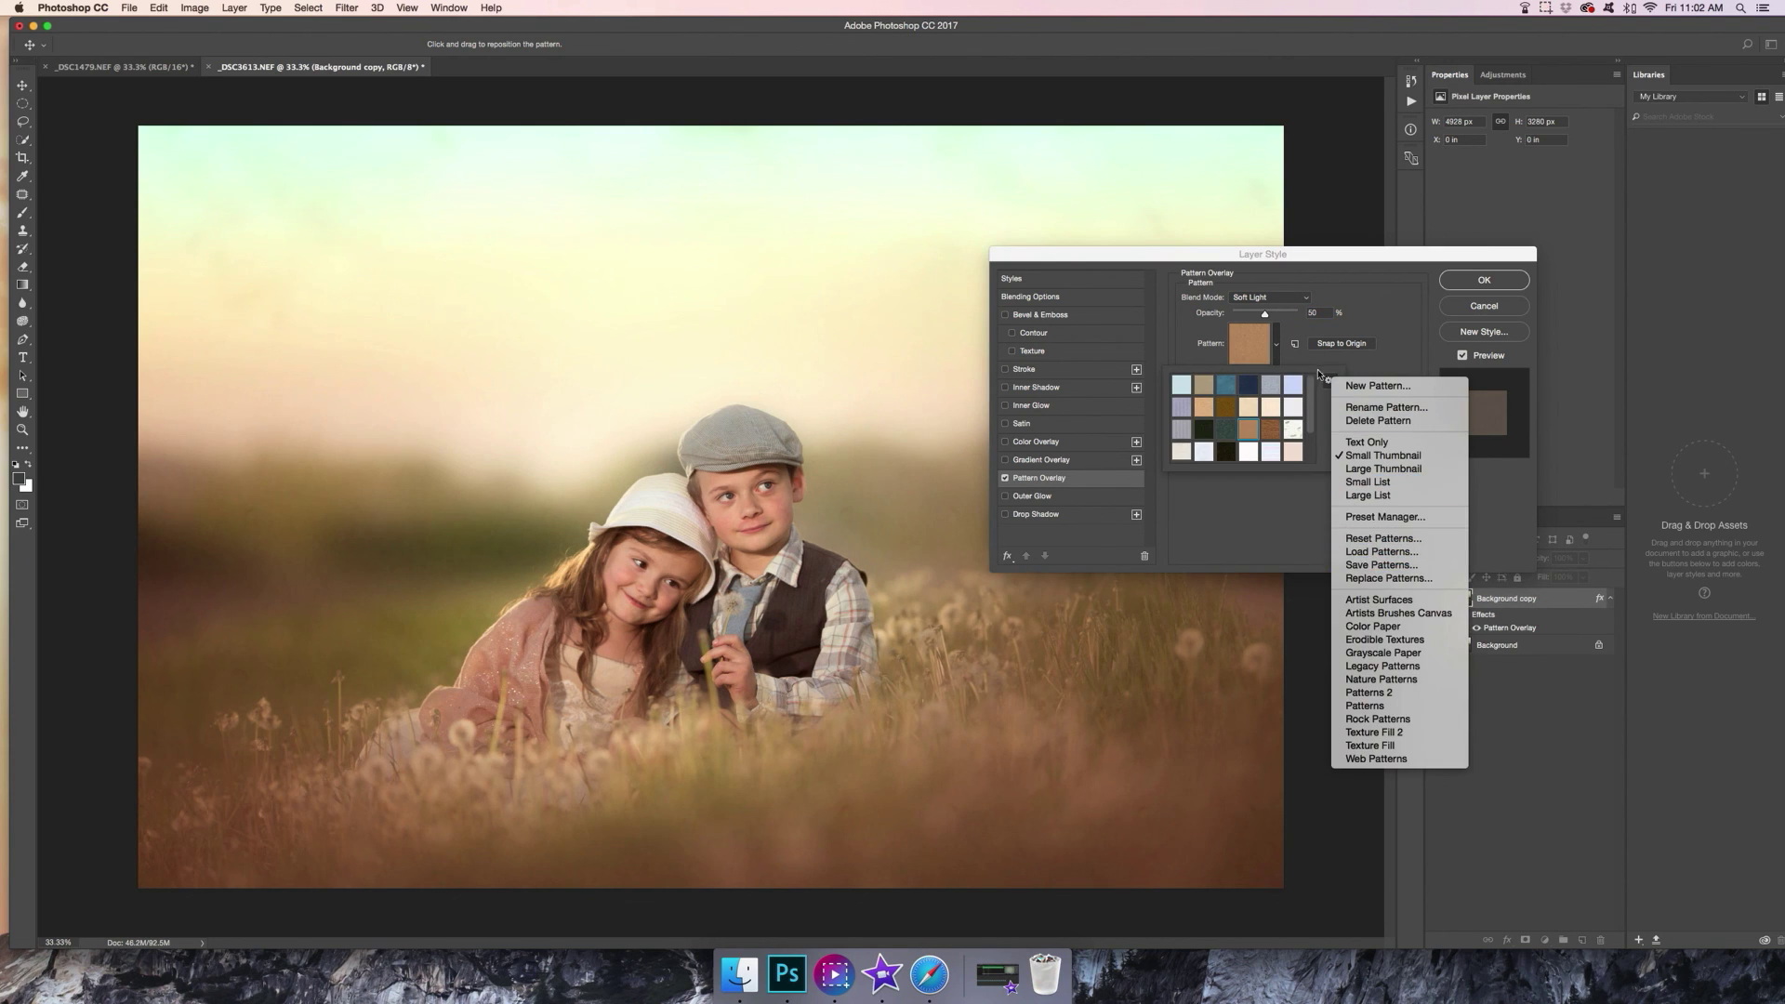
left_click(1291, 345)
left_click(1275, 346)
left_click(1276, 345)
left_click(1330, 380)
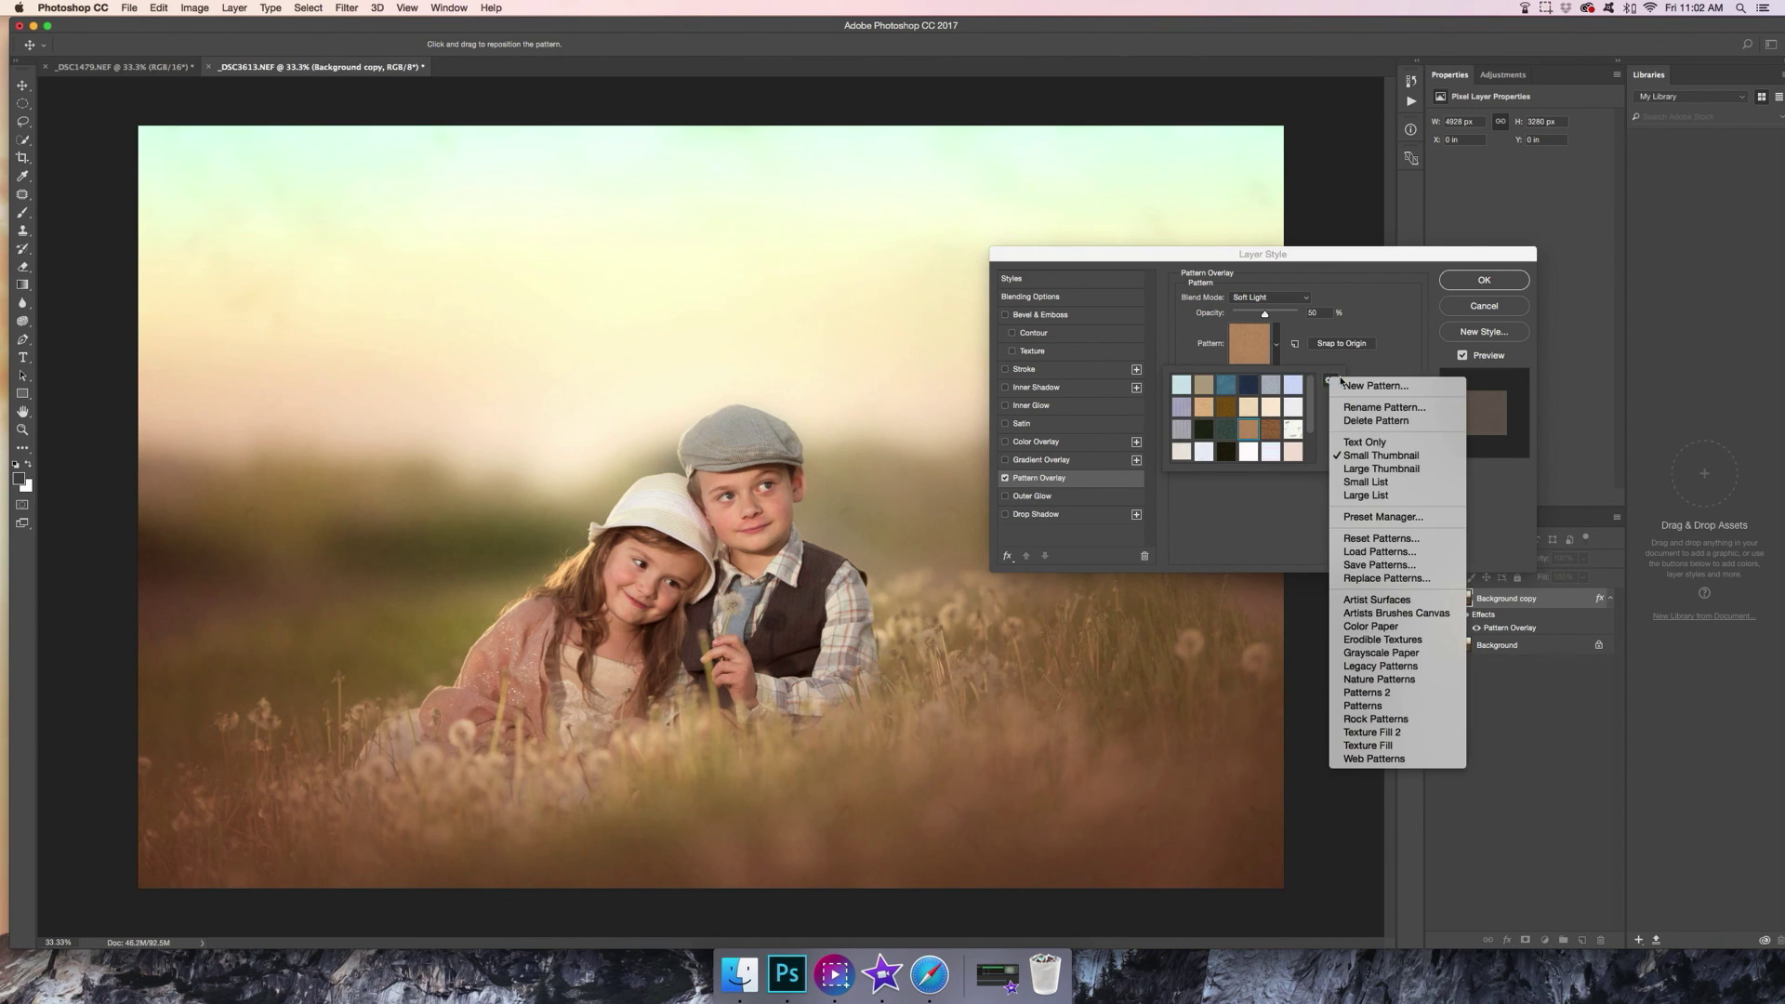
left_click(1374, 629)
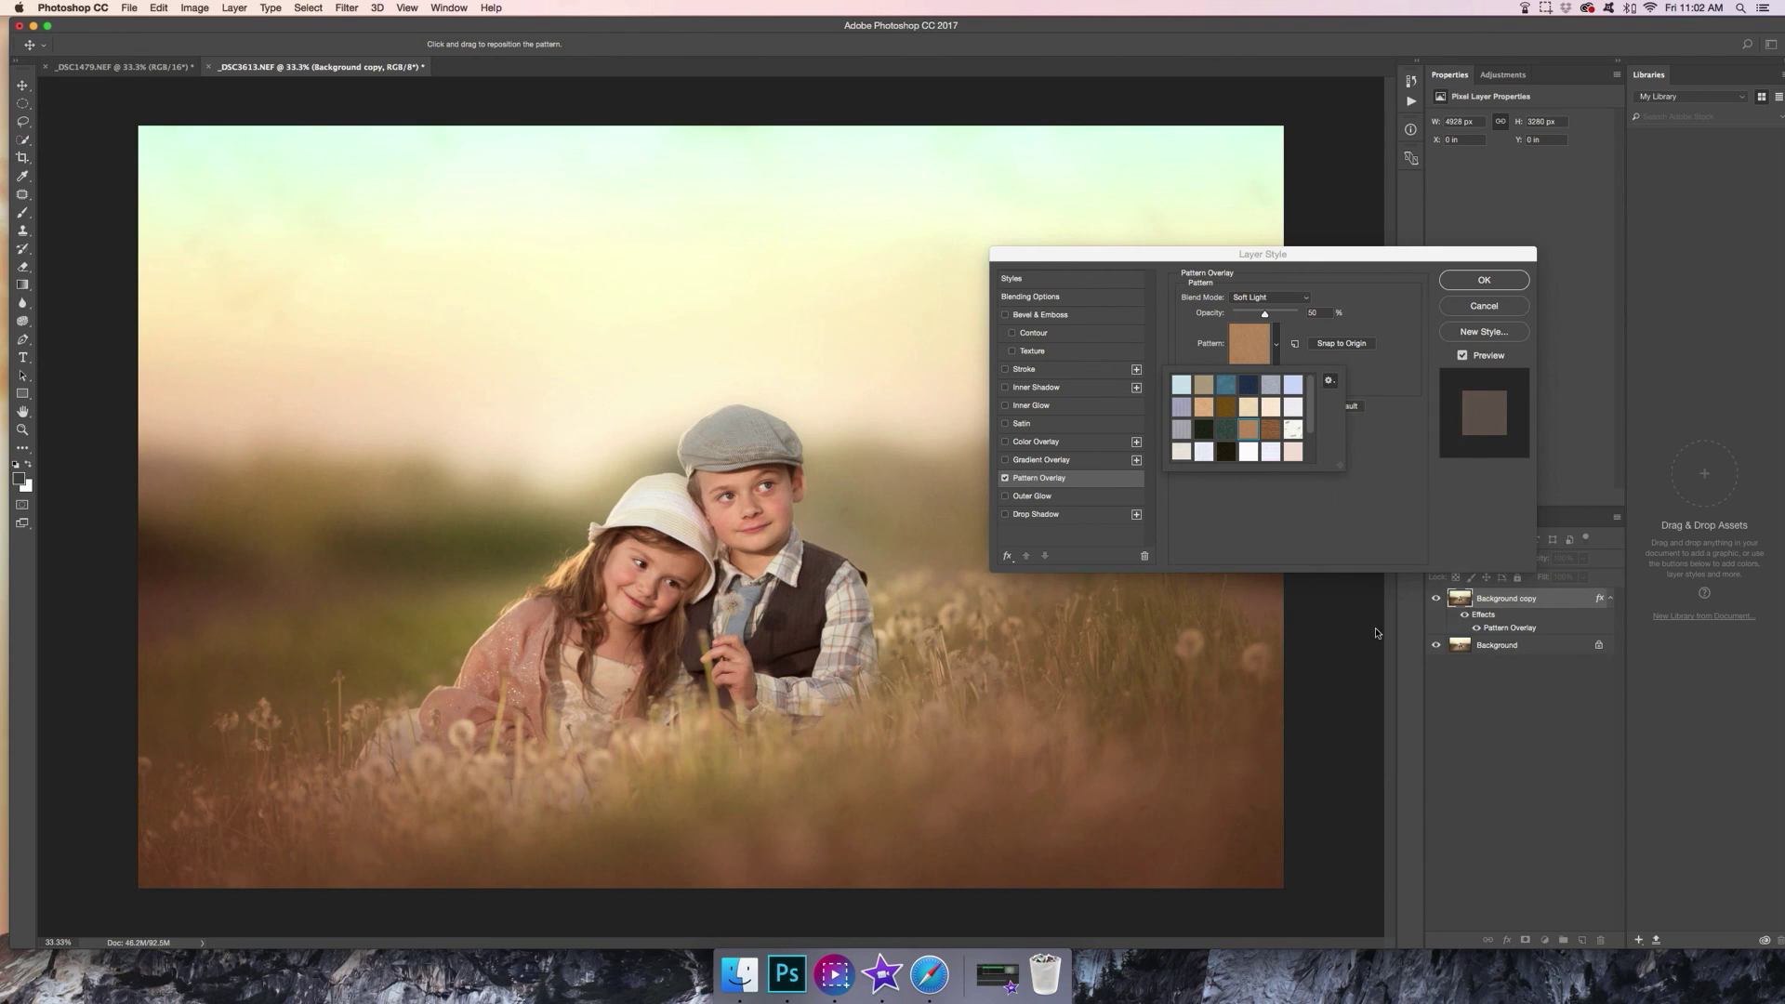
left_click(1017, 309)
left_click(1265, 433)
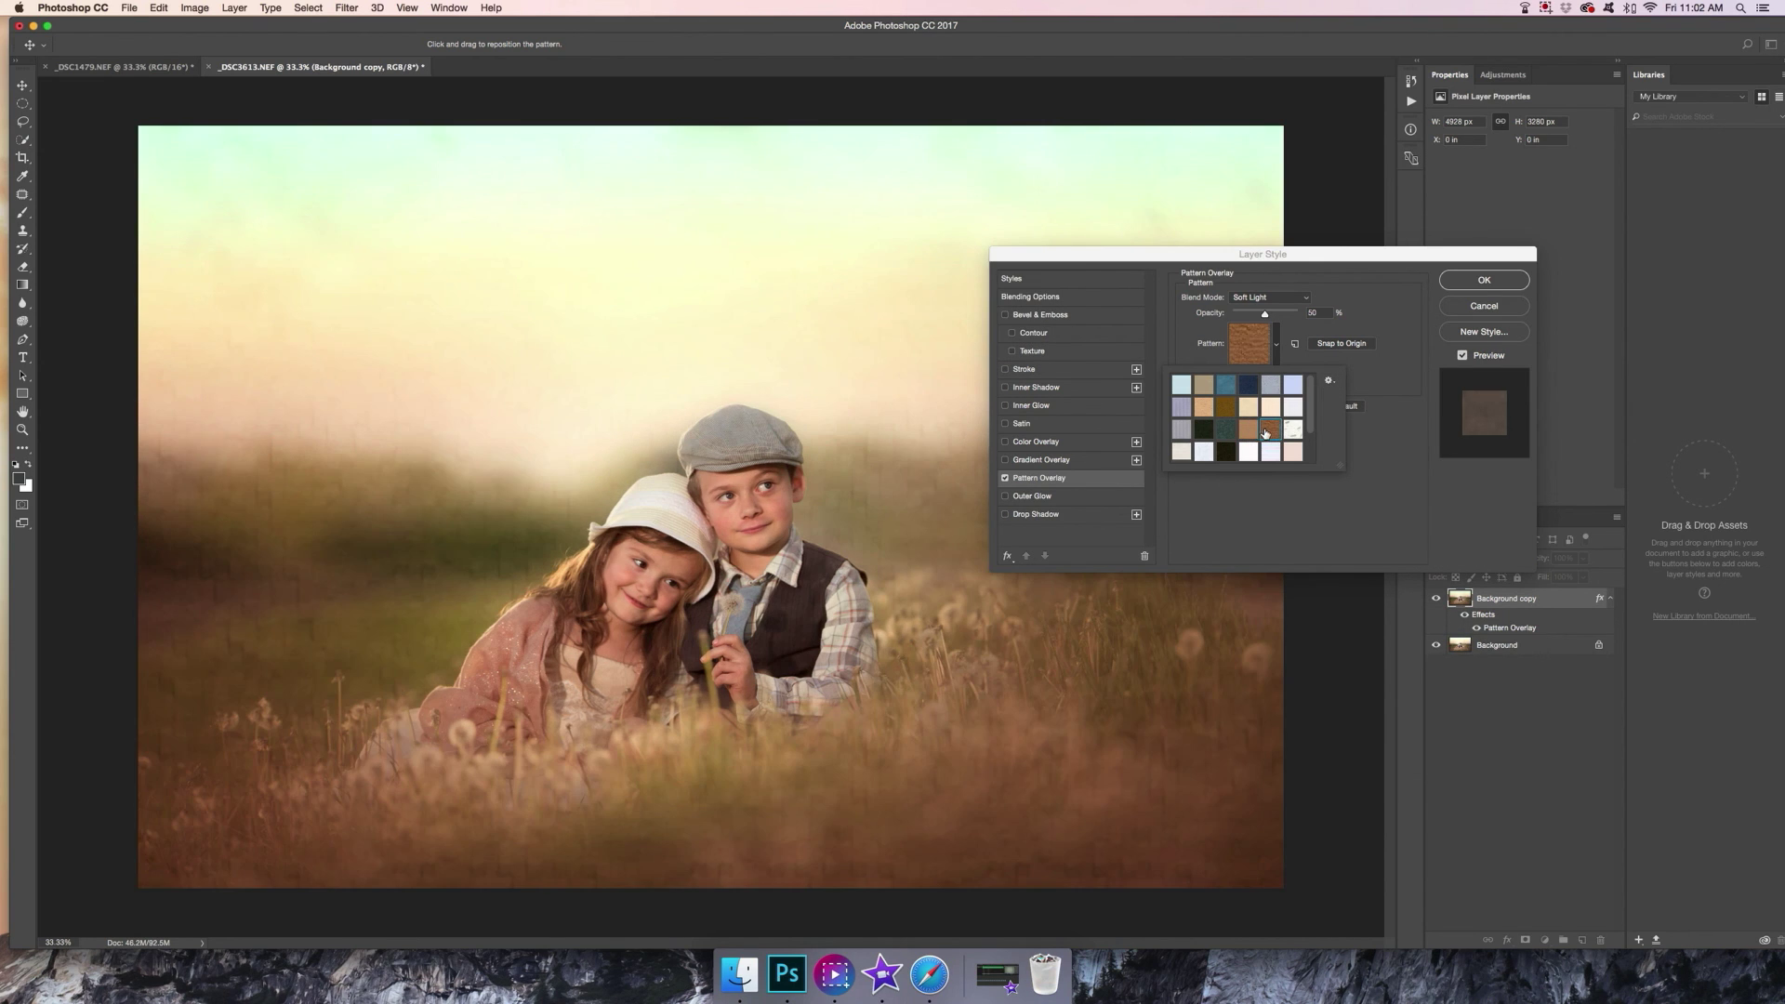
Set the pattern overlay's opacity to 29% and its blend mode to Overlay
left_click(1297, 343)
mouse_move(1295, 381)
left_mouse_down()
mouse_move(1263, 374)
mouse_move(1310, 390)
mouse_move(1298, 377)
left_mouse_up()
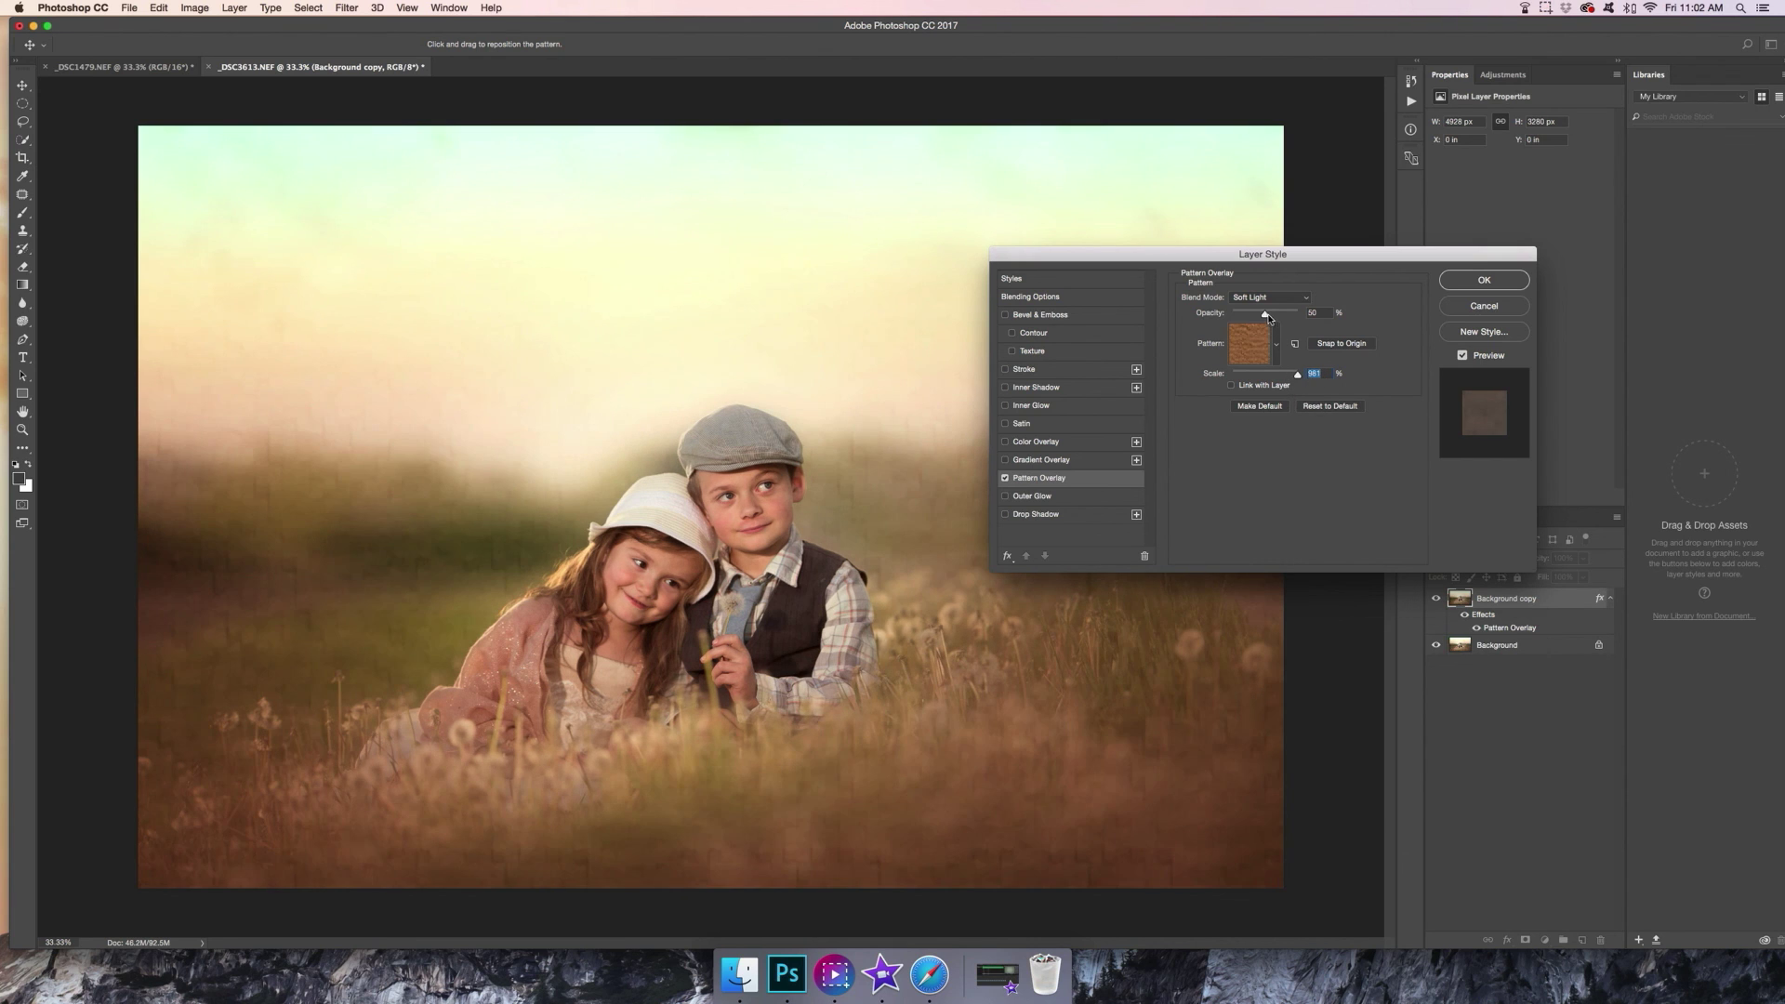
left_click_drag(1264, 314, 1251, 317)
left_click(1298, 299)
left_click(1296, 287)
Try Multiply as the pattern overlay's blend mode and switch it back to Overlay
left_click(1302, 299)
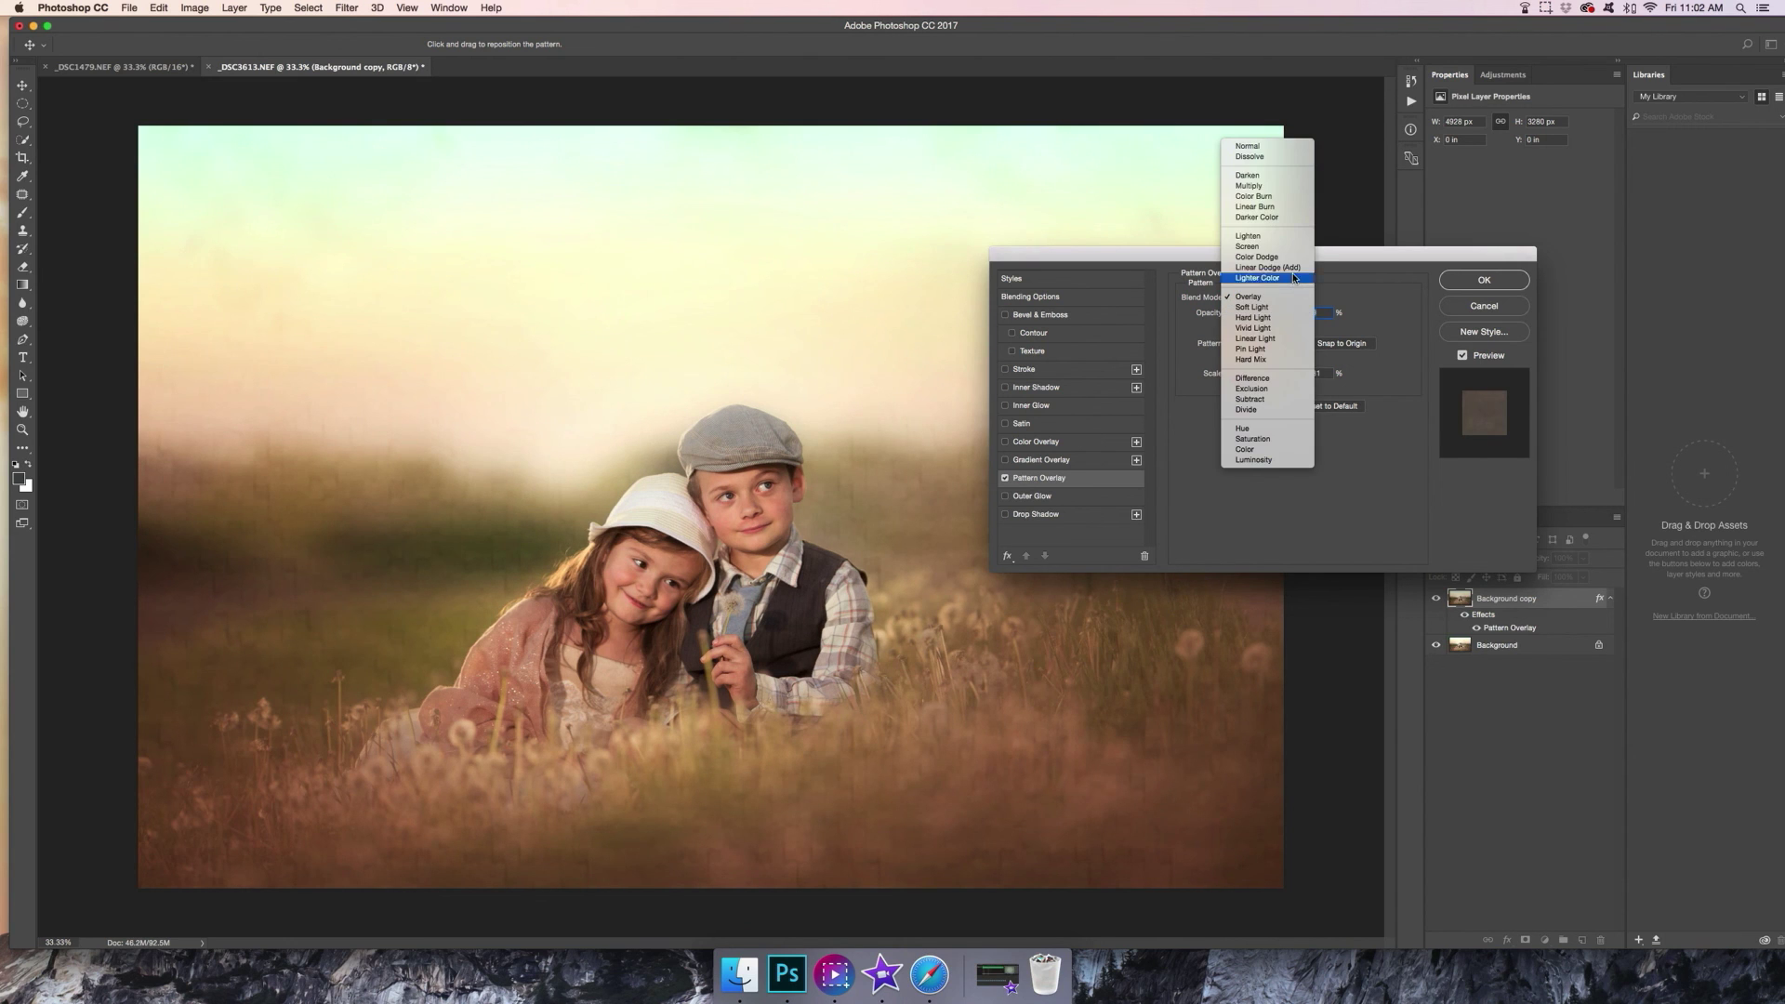
left_click(1278, 195)
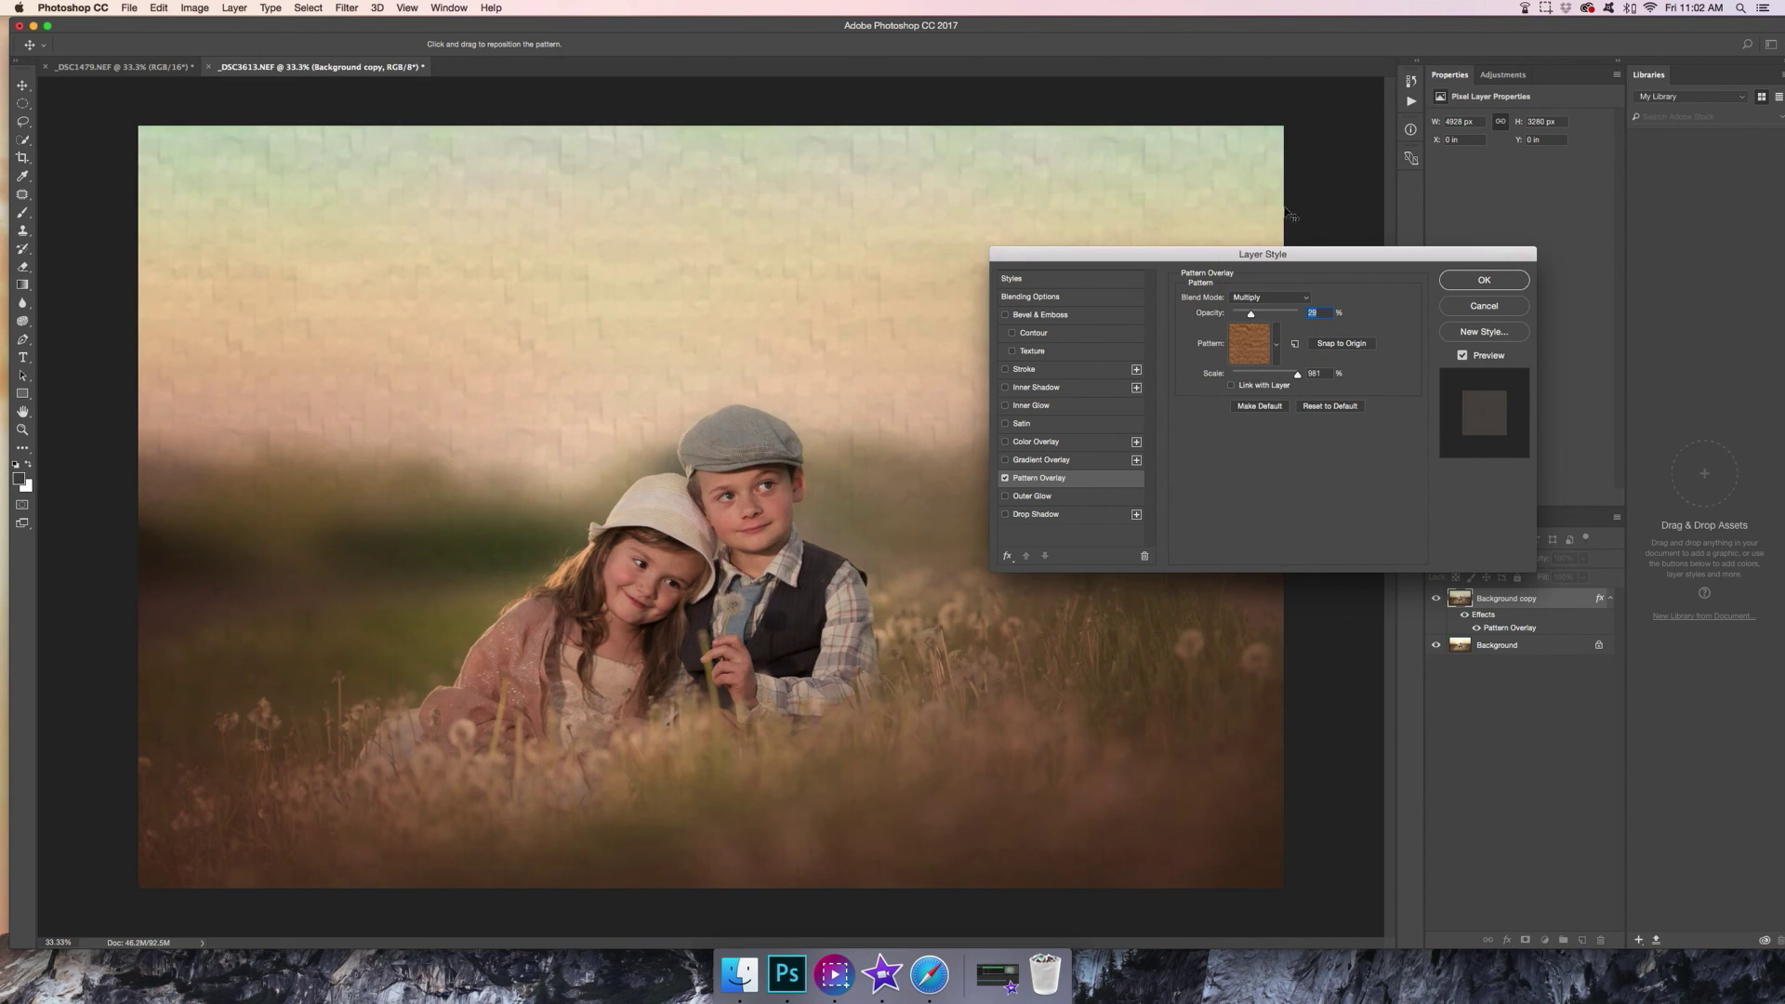
left_click(1309, 299)
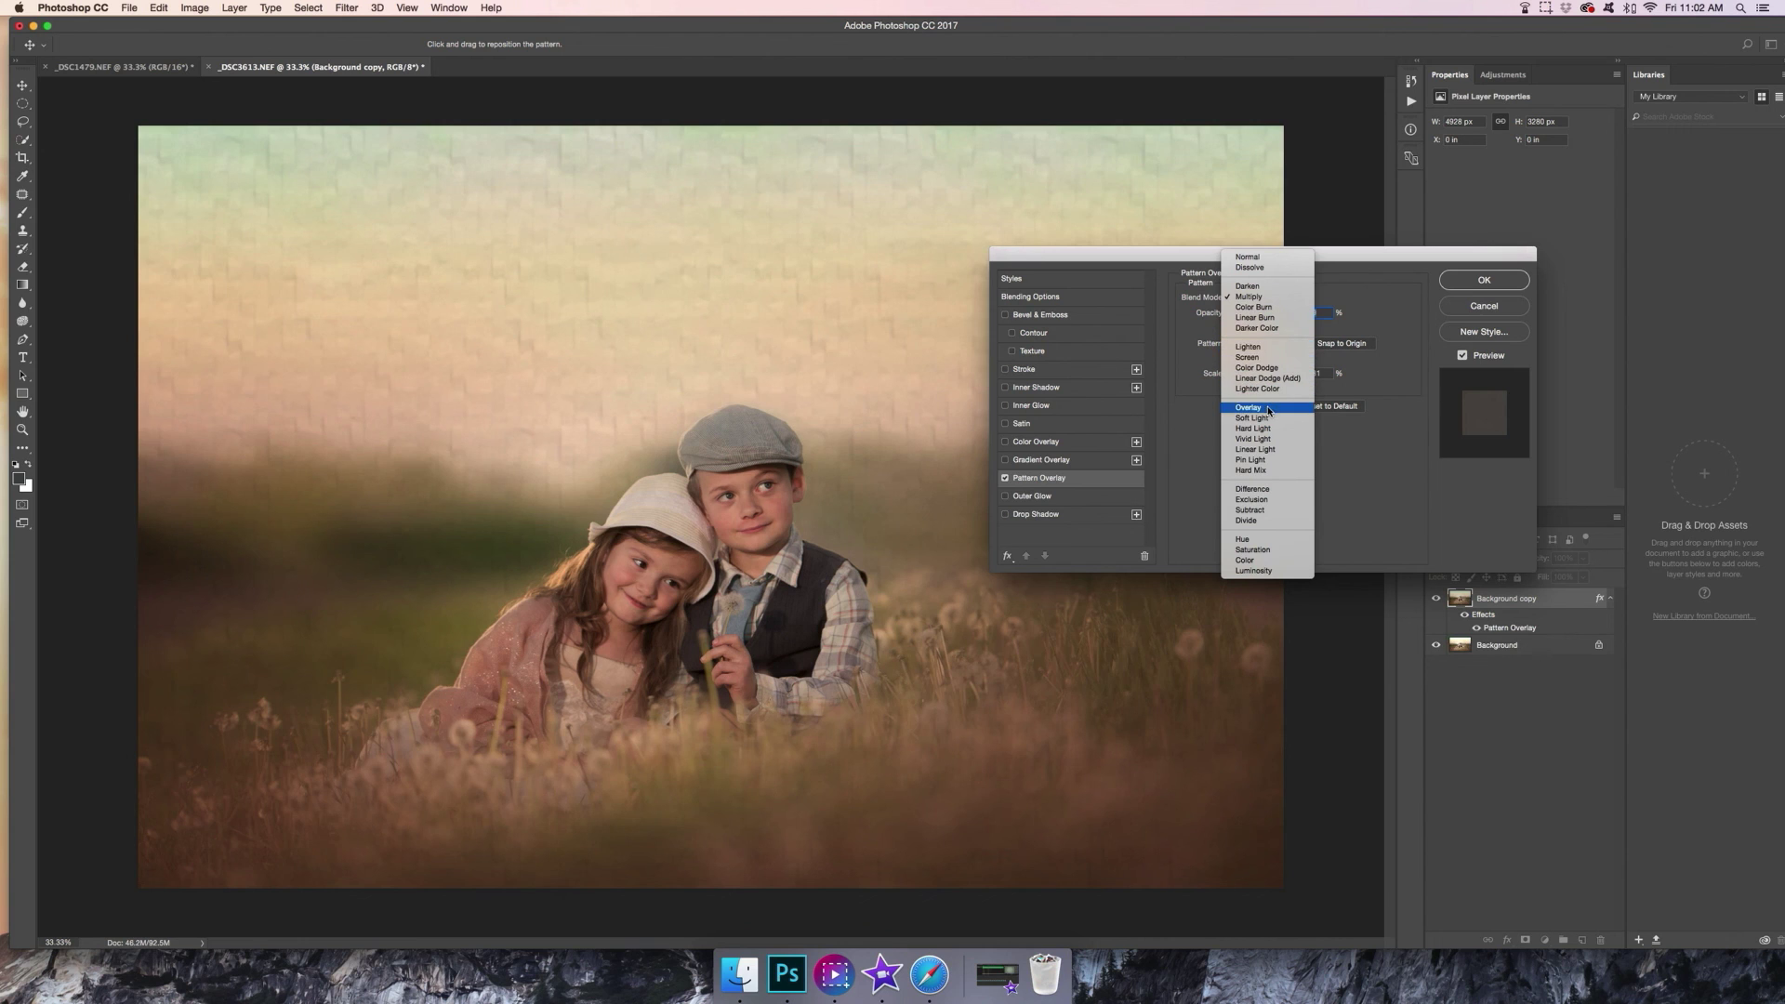
left_click(1271, 408)
Reduce the scale of the overlay pattern for a finer texture and apply the layer style
left_click_drag(1289, 379, 1280, 377)
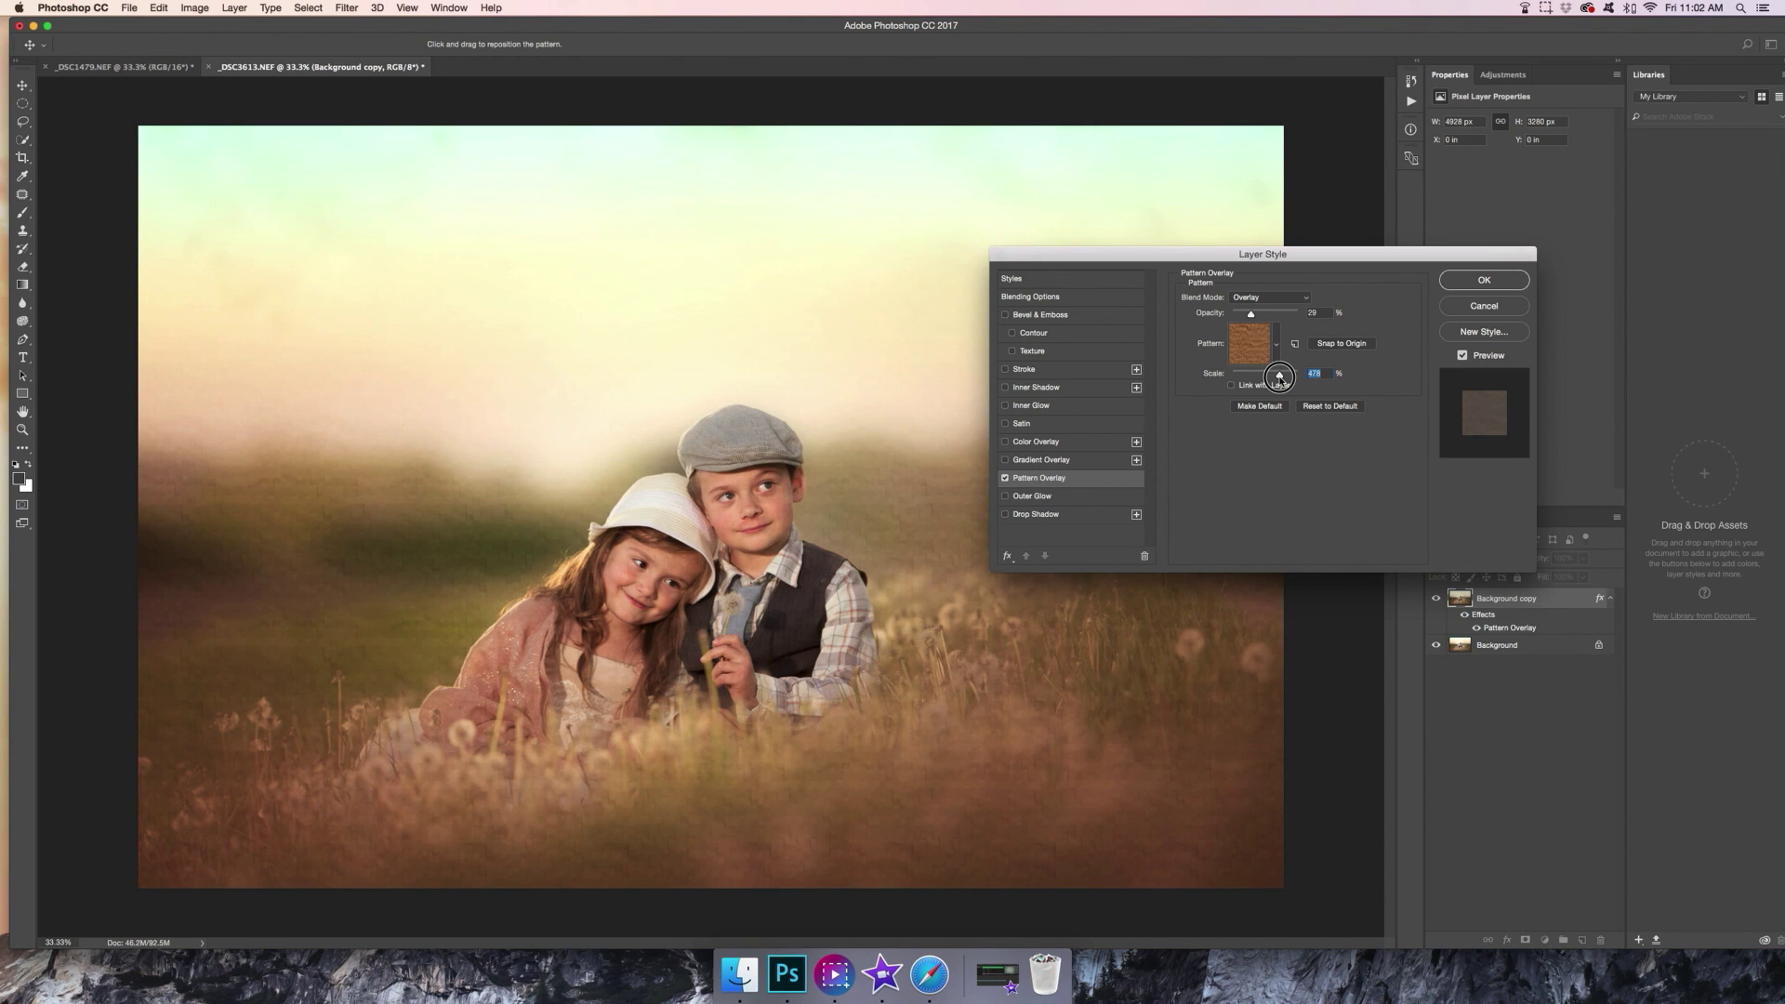
left_click_drag(1280, 377, 1271, 376)
left_click(1484, 280)
Lower the textured background copy layer's opacity to 50%
left_click(1584, 561)
left_click_drag(1584, 578, 1566, 582)
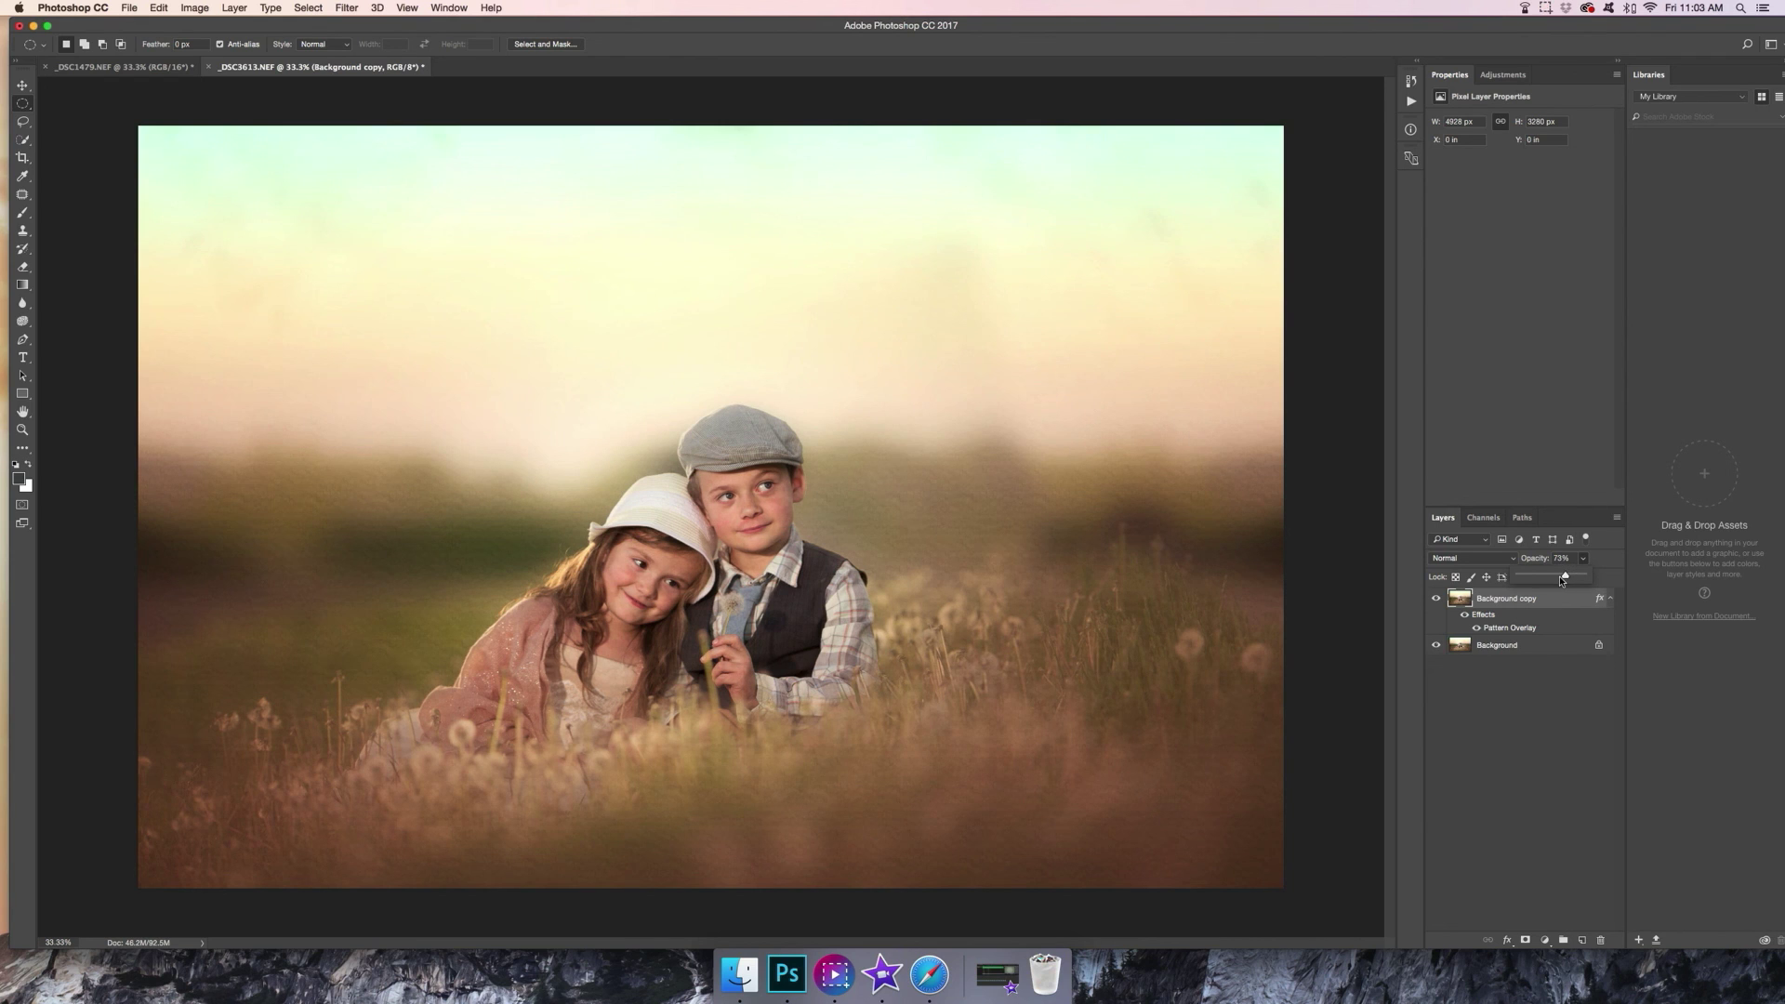
left_click_drag(1562, 577, 1551, 581)
Mask the texture off both children with a black brush on a new layer mask, and lower the layer's opacity to 37%
left_click(1526, 941)
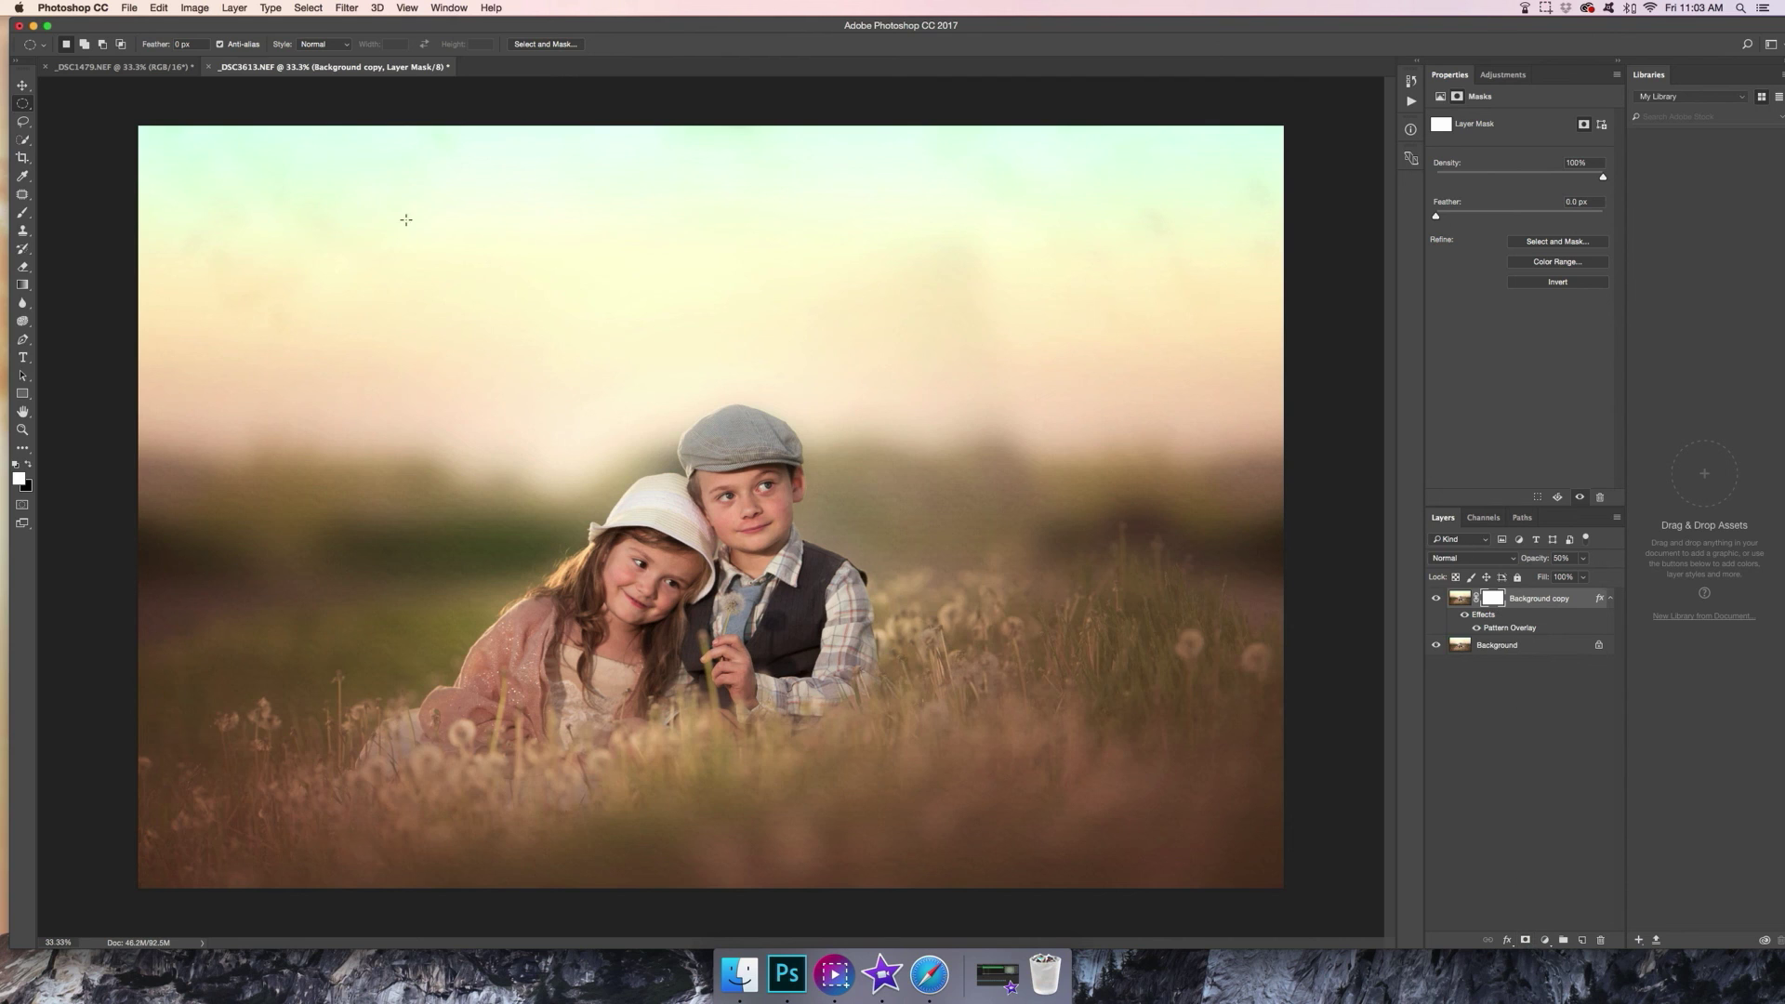
left_click(27, 463)
left_click(22, 212)
mouse_move(741, 481)
left_mouse_down()
mouse_move(757, 487)
mouse_move(741, 470)
left_mouse_up()
mouse_move(632, 576)
left_mouse_down()
mouse_move(509, 683)
mouse_move(605, 670)
mouse_move(718, 506)
mouse_move(751, 504)
mouse_move(772, 596)
mouse_move(816, 622)
mouse_move(813, 656)
mouse_move(799, 595)
mouse_move(745, 524)
mouse_move(748, 452)
mouse_move(725, 483)
left_mouse_up()
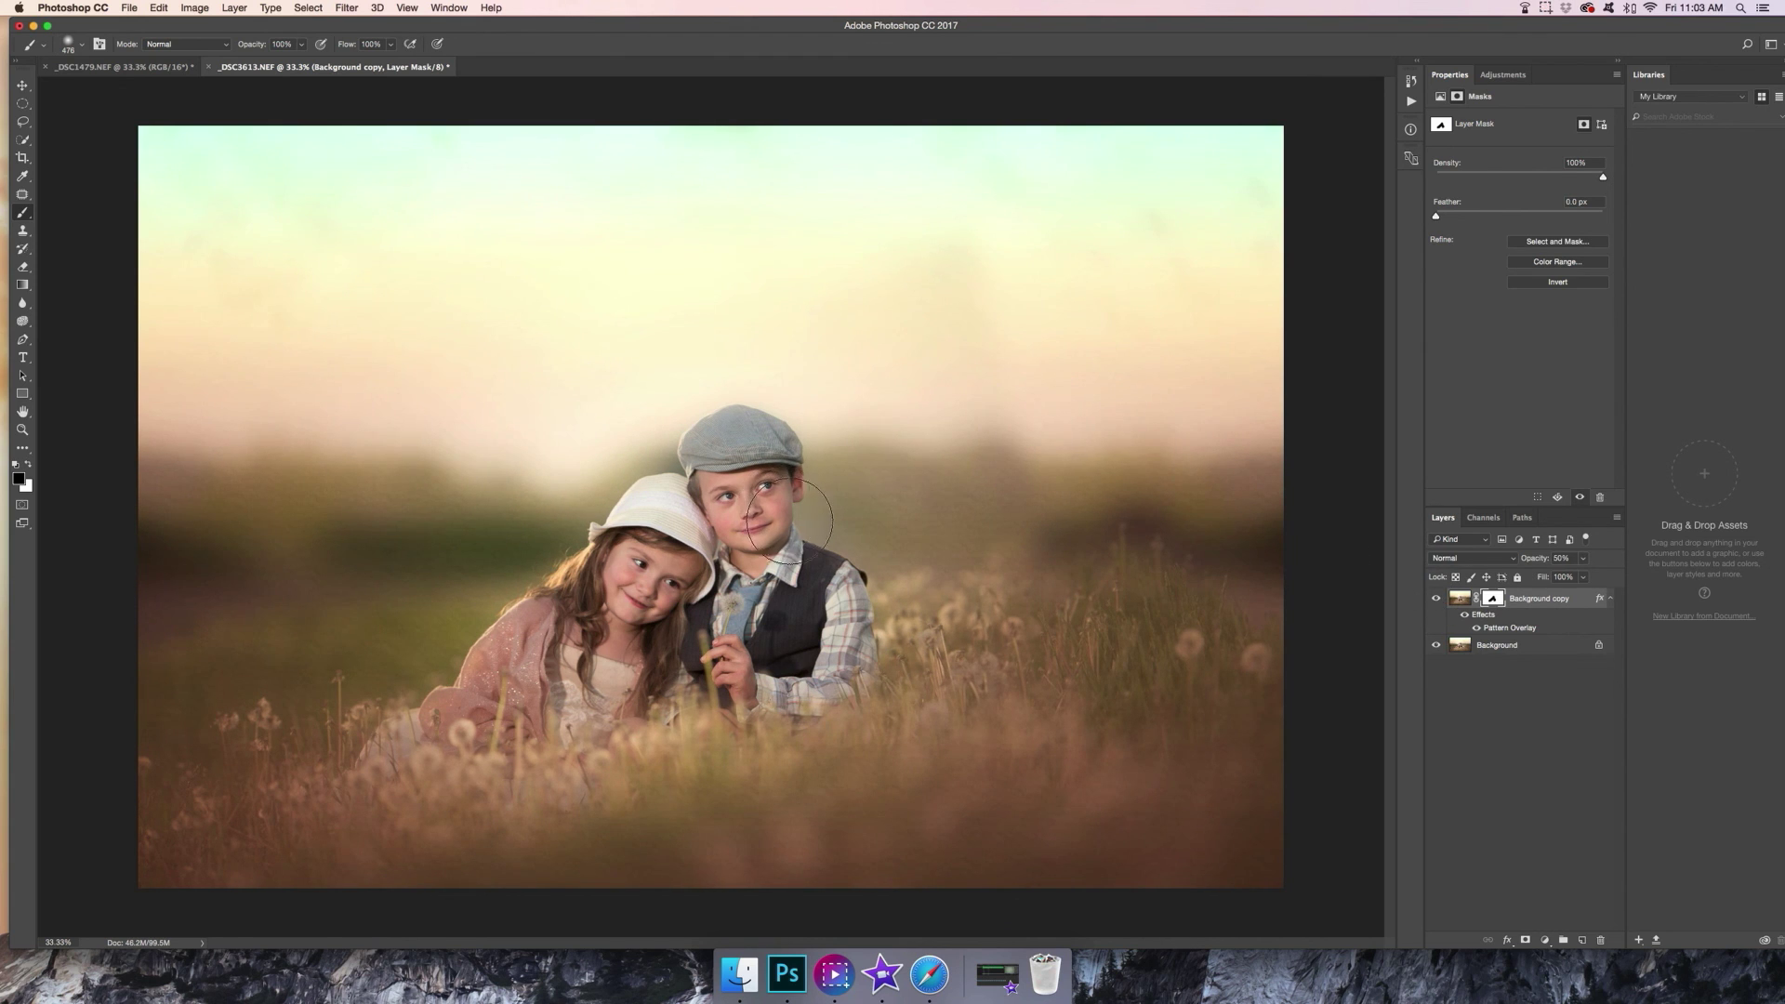
left_click(1583, 559)
left_click_drag(1582, 576, 1574, 576)
Show the unedited photo by reverting to the _DSC3613.NEF opening snapshot in the document history
left_click(447, 9)
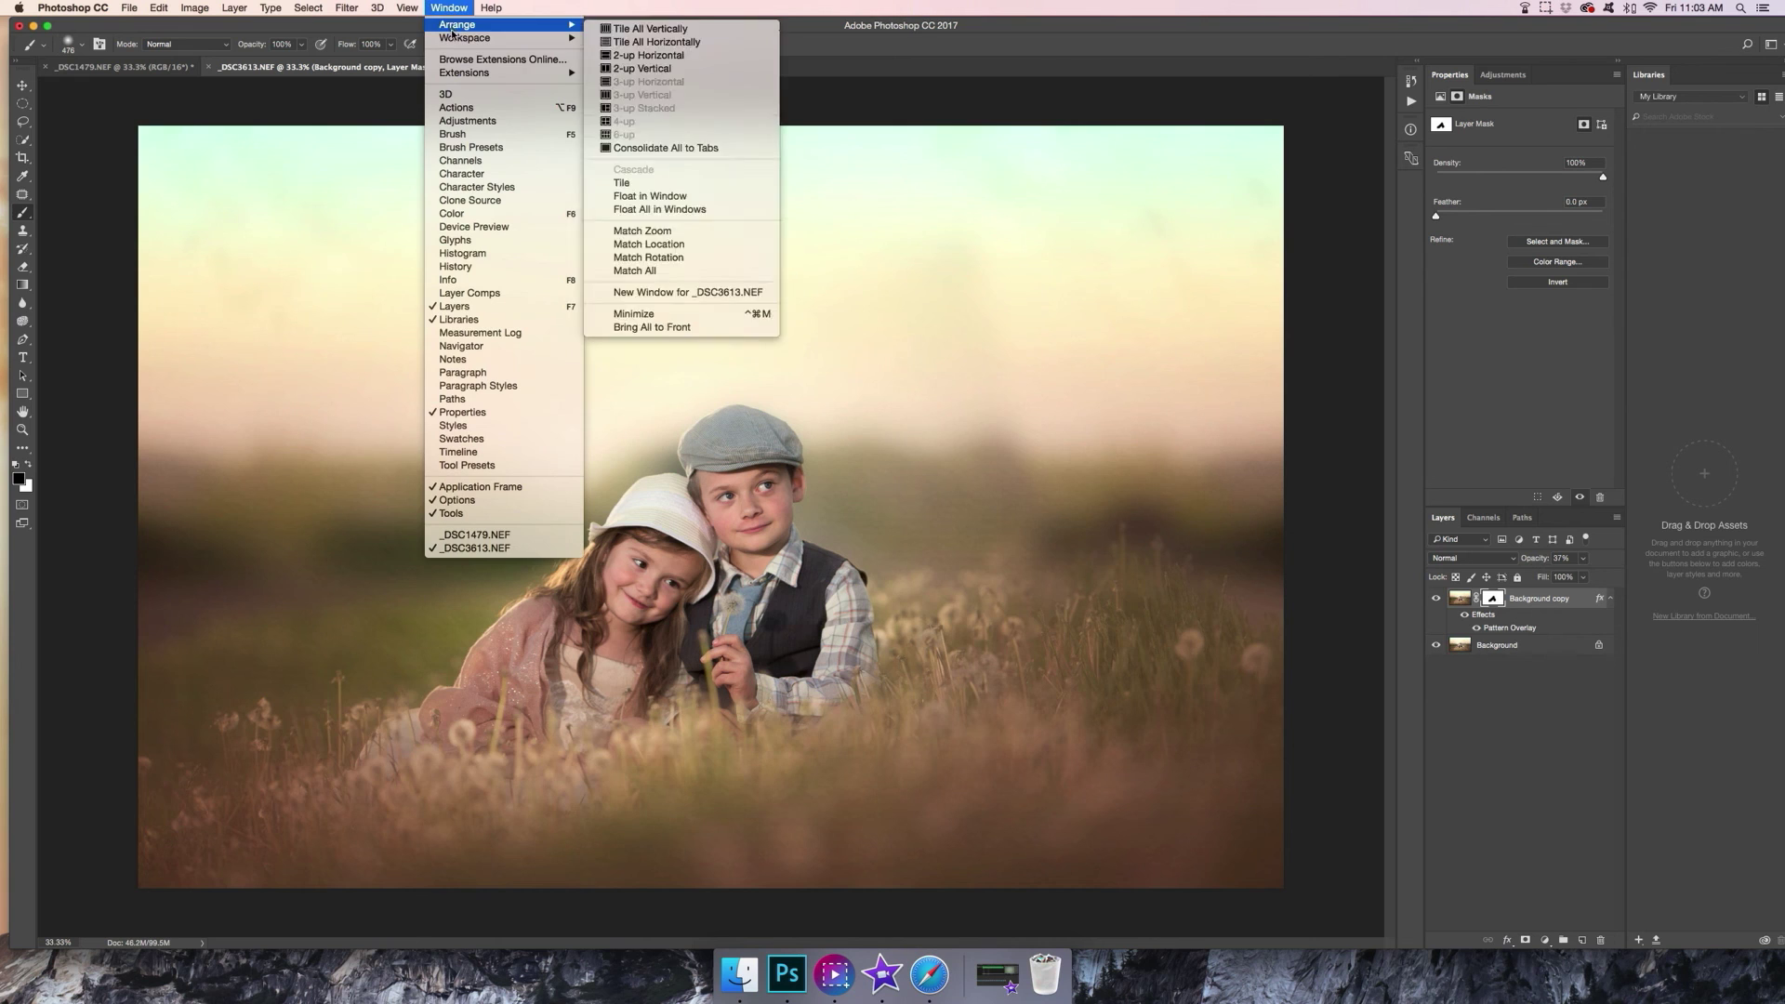
left_click(458, 108)
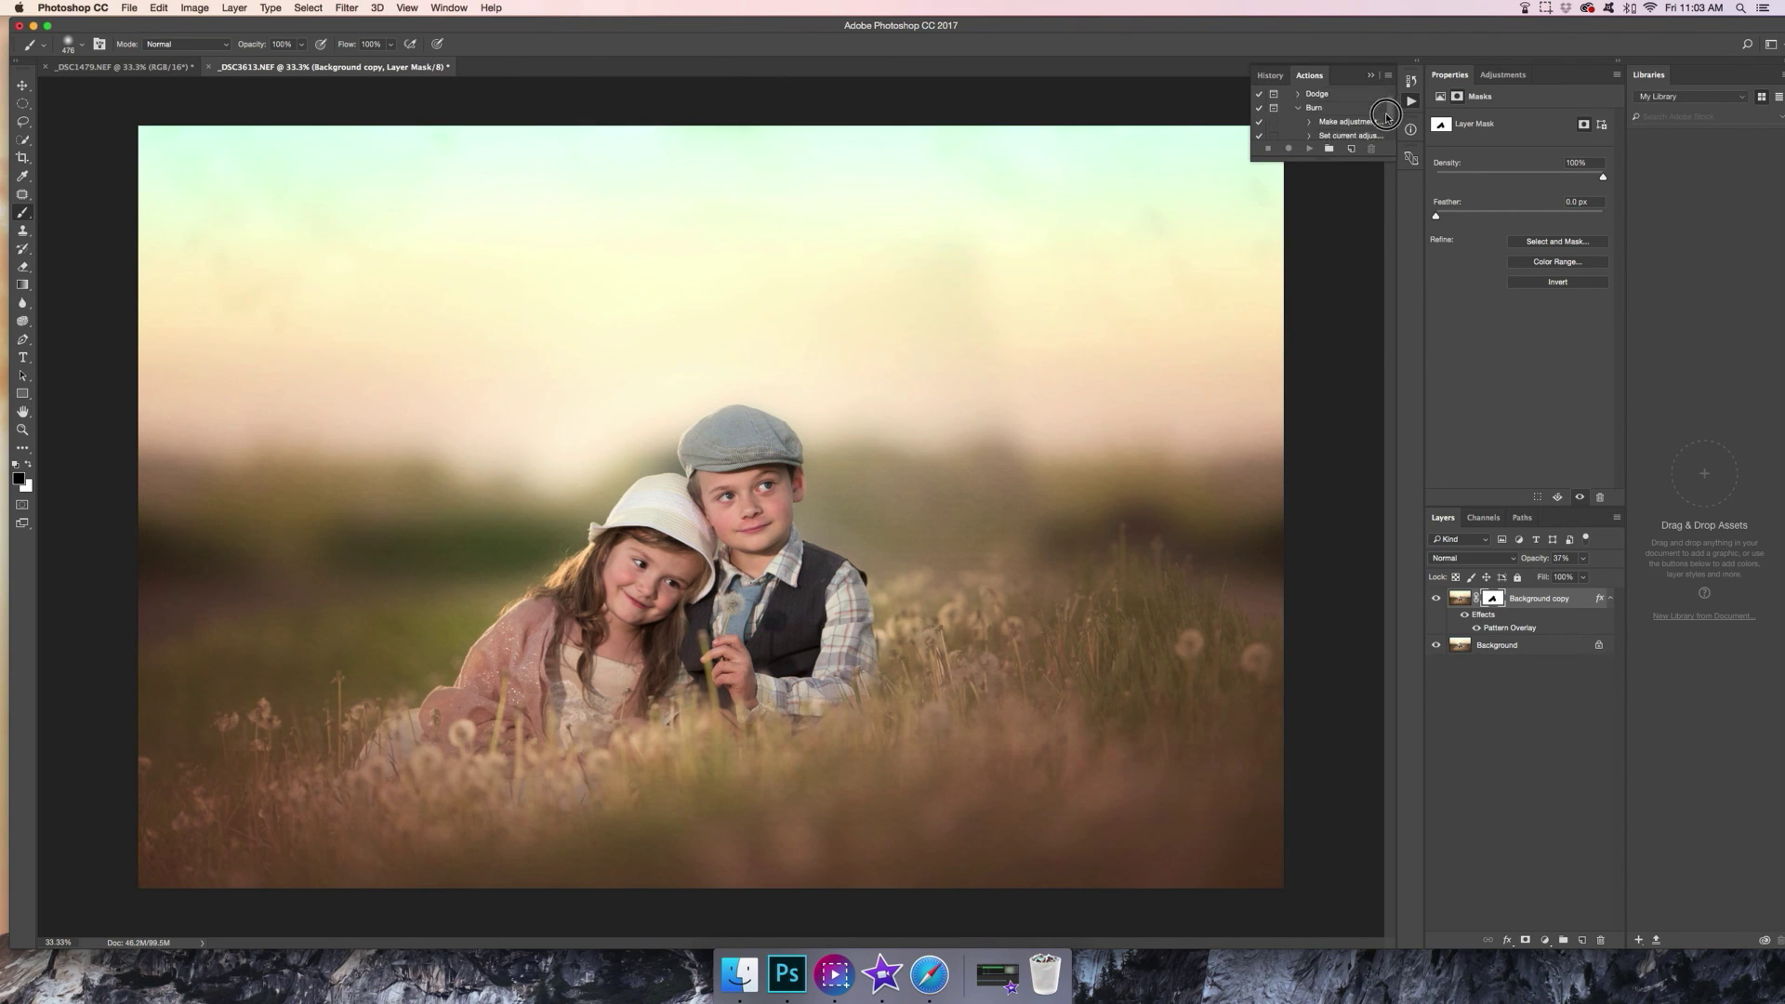
left_click(1390, 82)
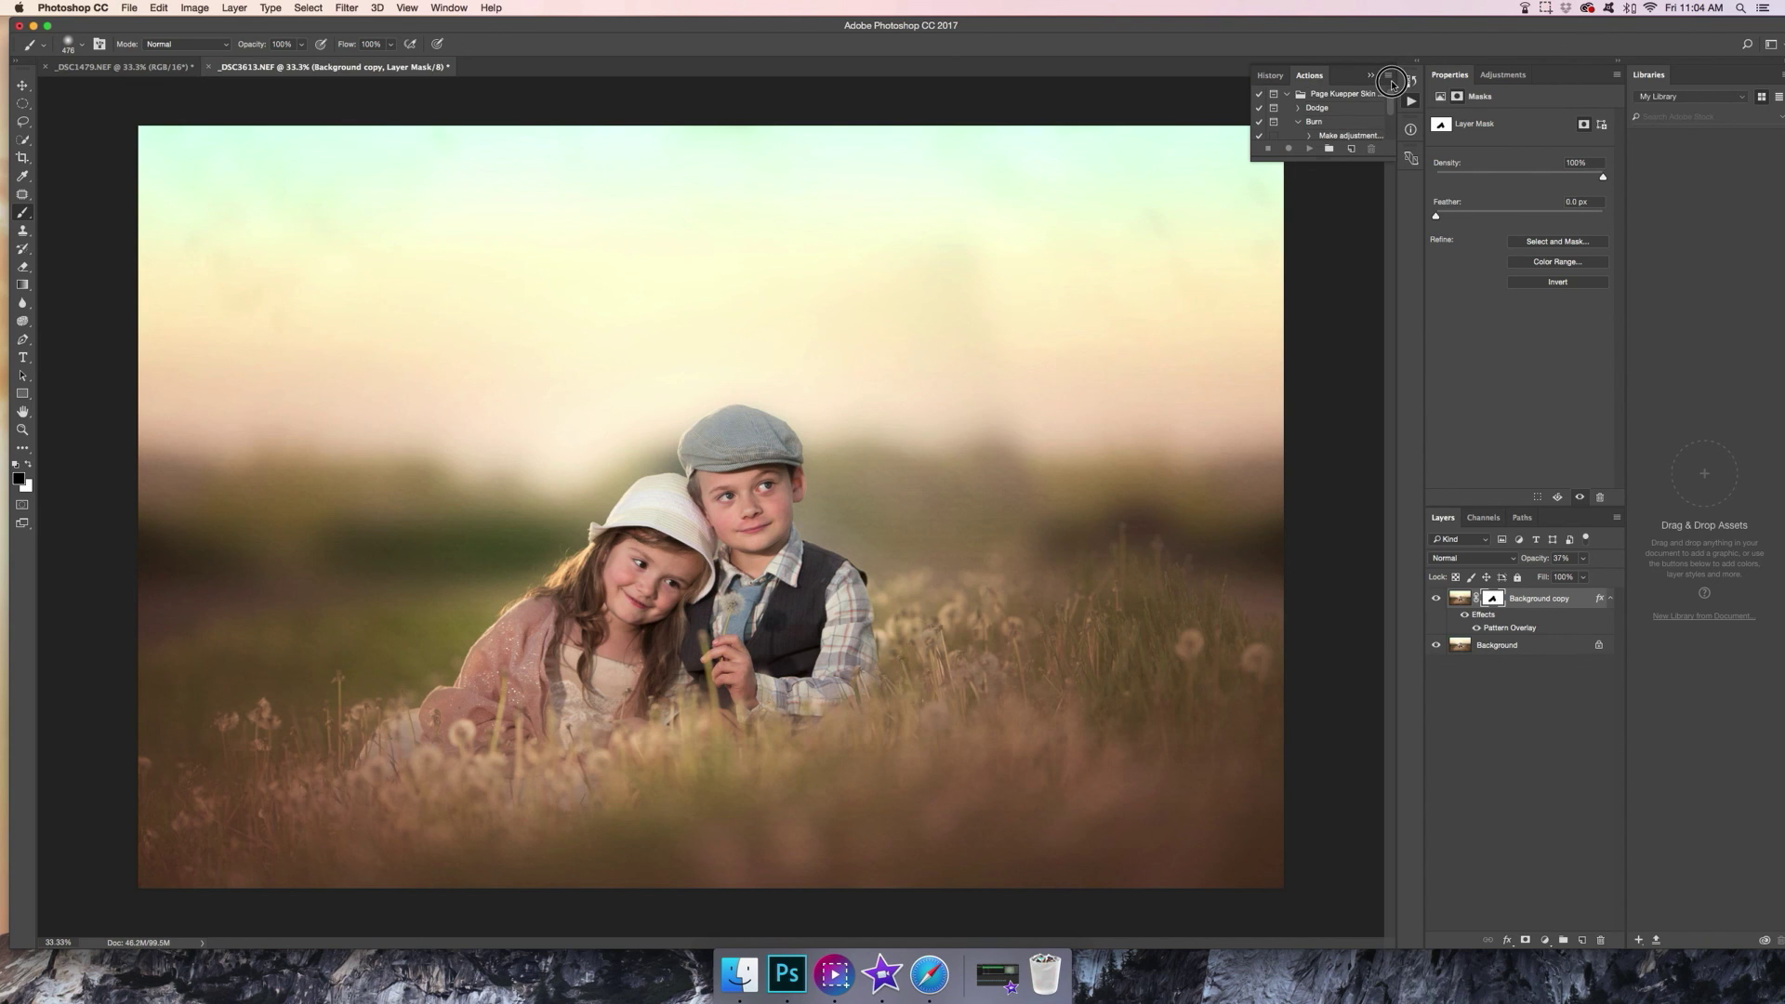
left_click(1270, 75)
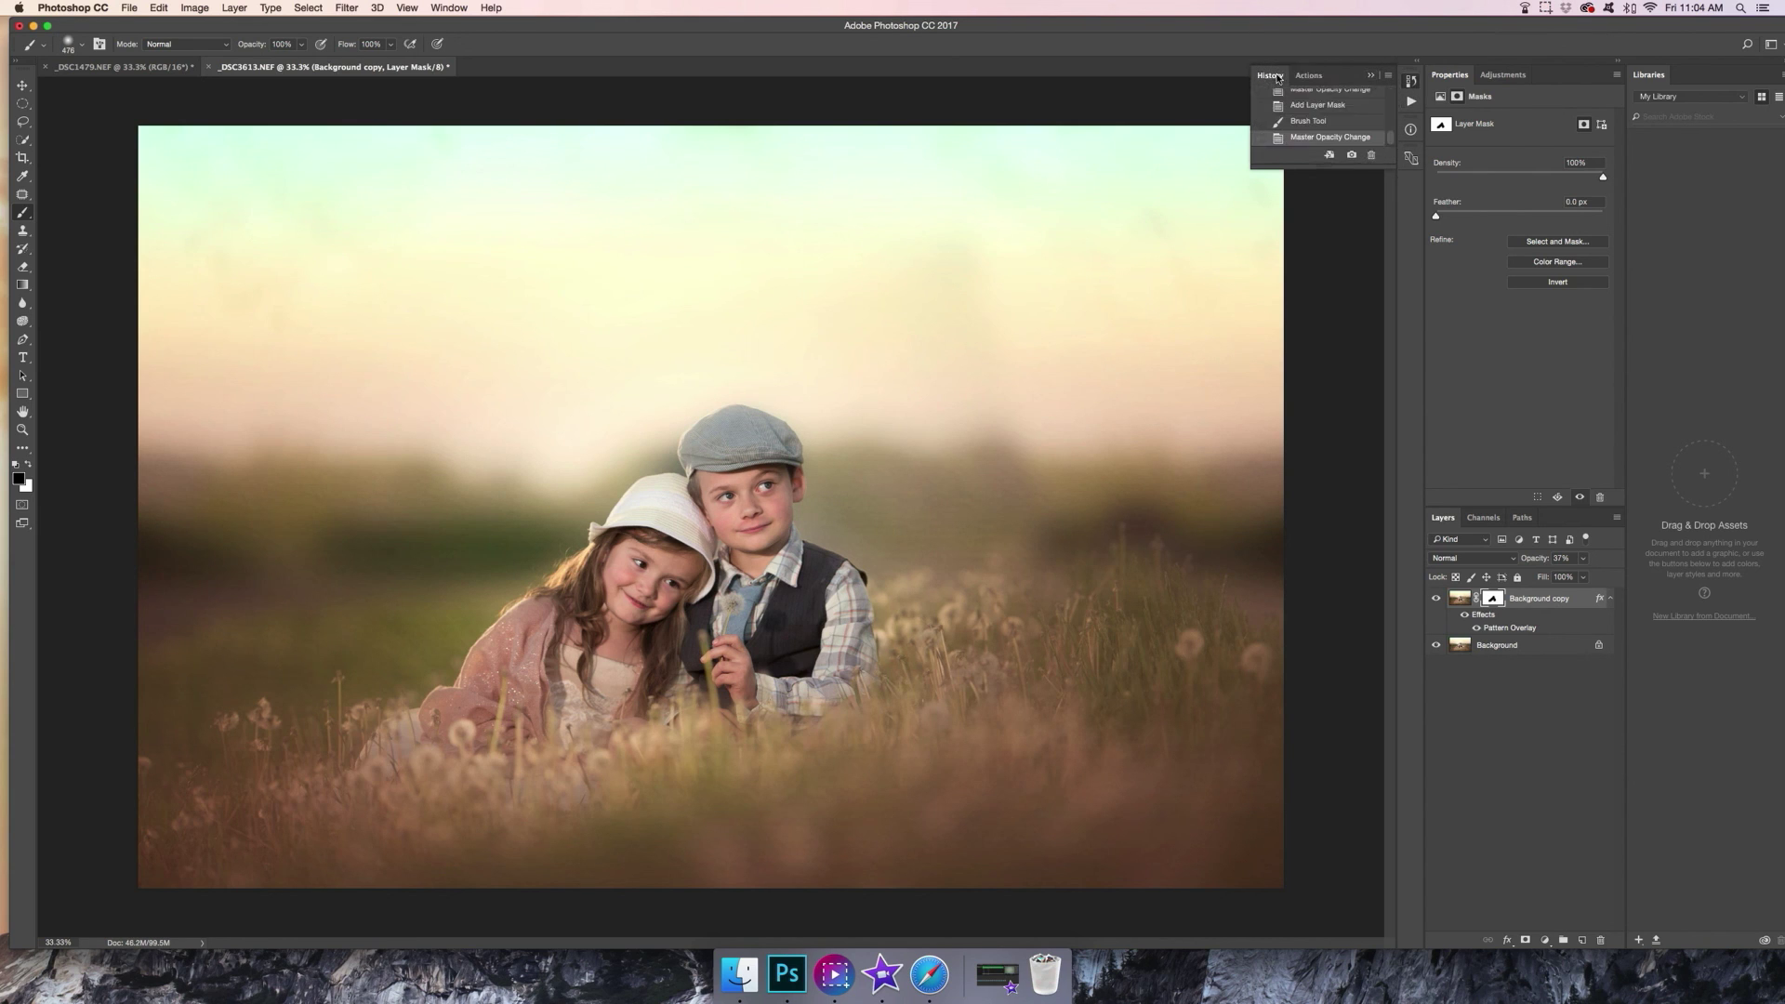
left_click(1390, 125)
left_click_drag(1390, 126, 1390, 89)
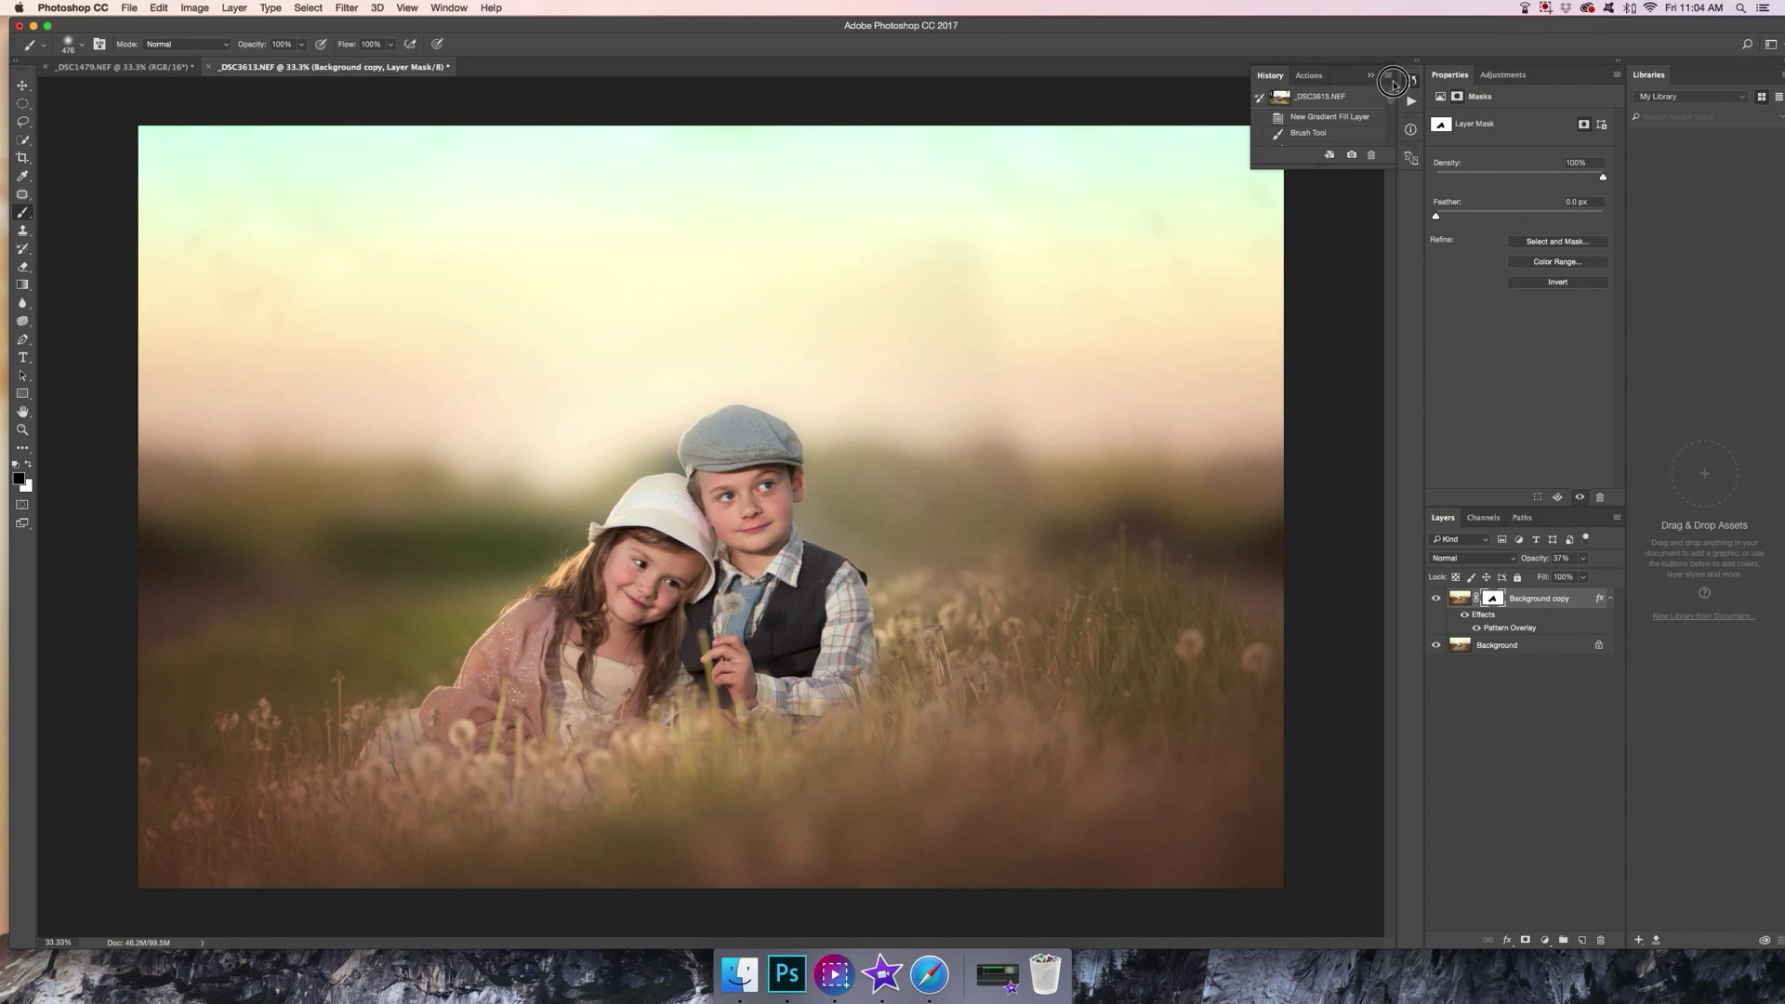
left_click(1337, 98)
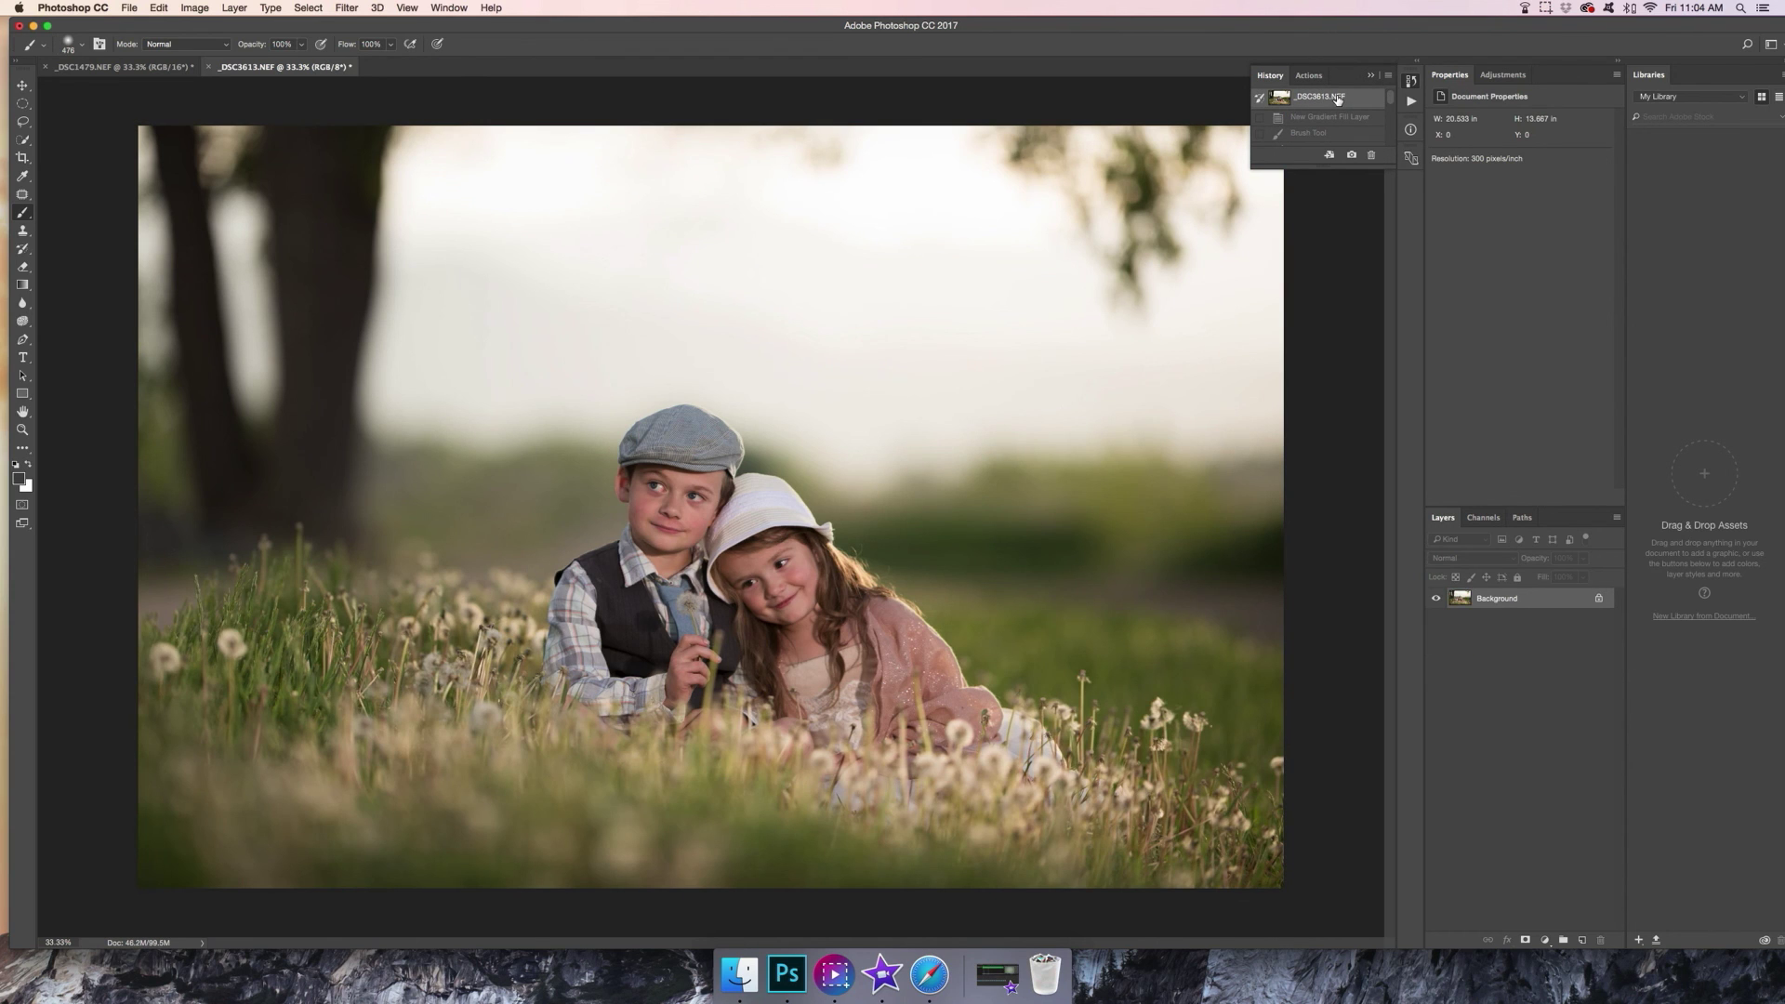
Bring back the edited portrait by selecting the latest Master Opacity Change state in the document history
mouse_move(1389, 100)
left_mouse_down()
mouse_move(1379, 154)
mouse_move(1390, 84)
mouse_move(1388, 131)
mouse_move(1395, 100)
left_mouse_up()
left_click(1411, 101)
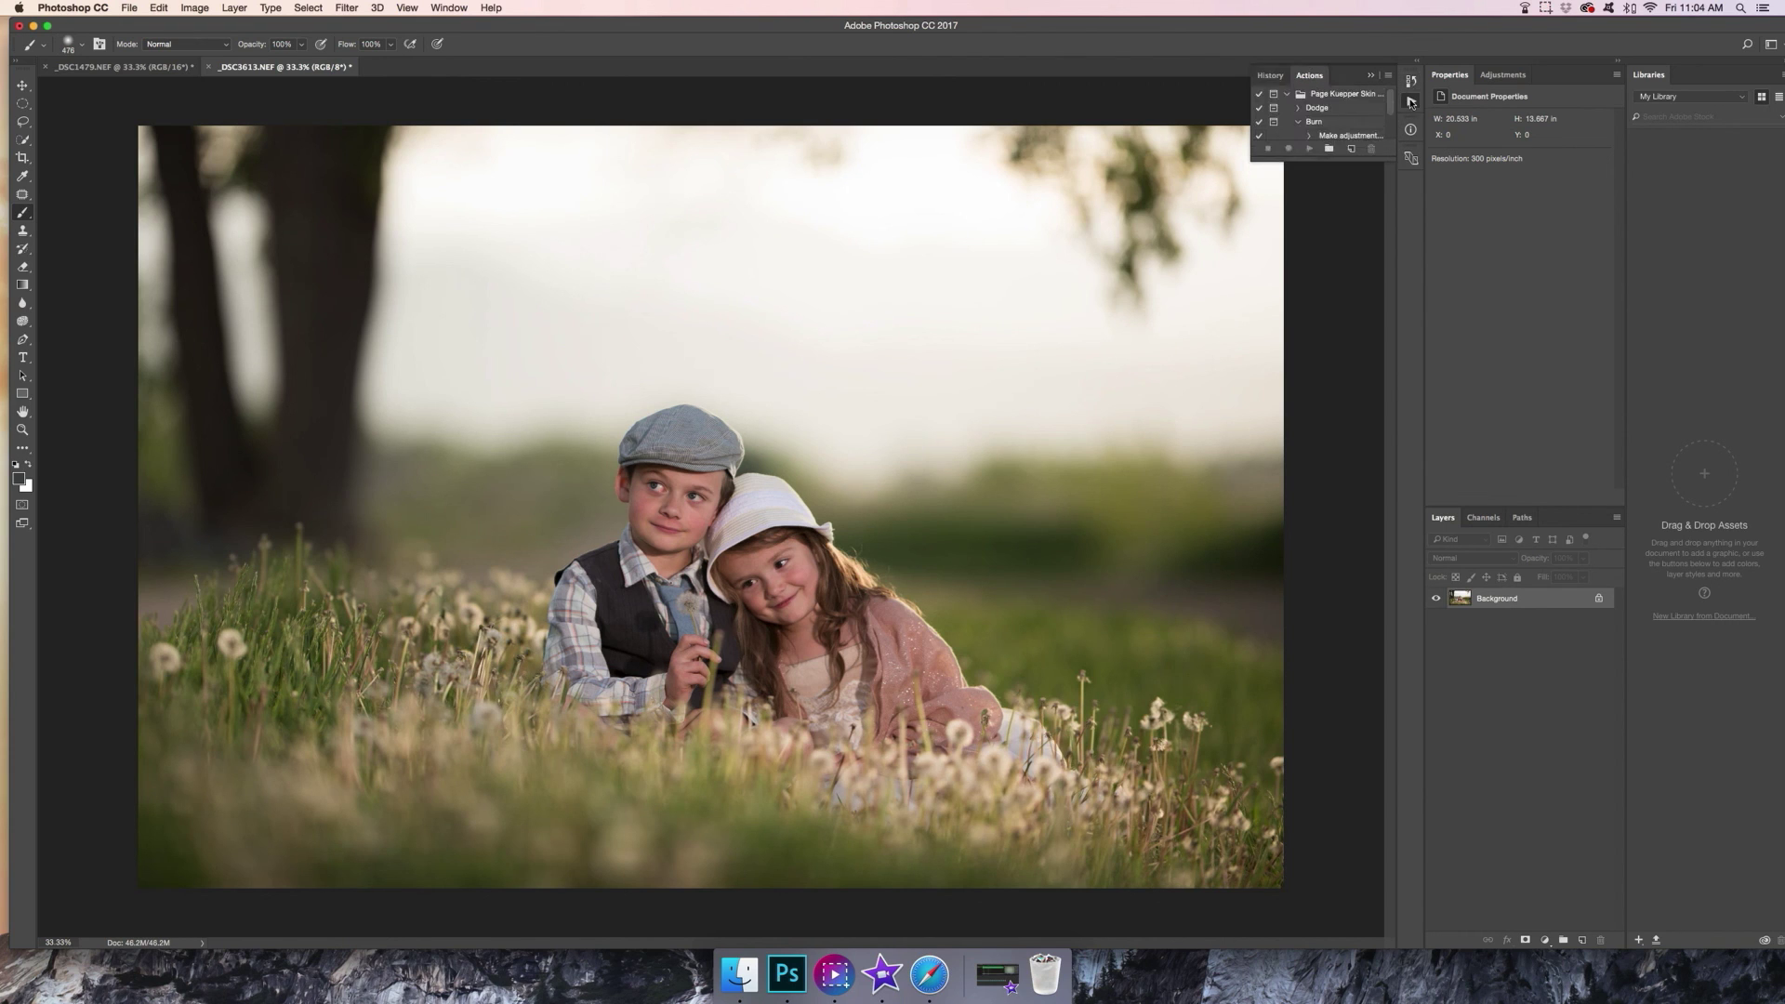
left_click(1270, 76)
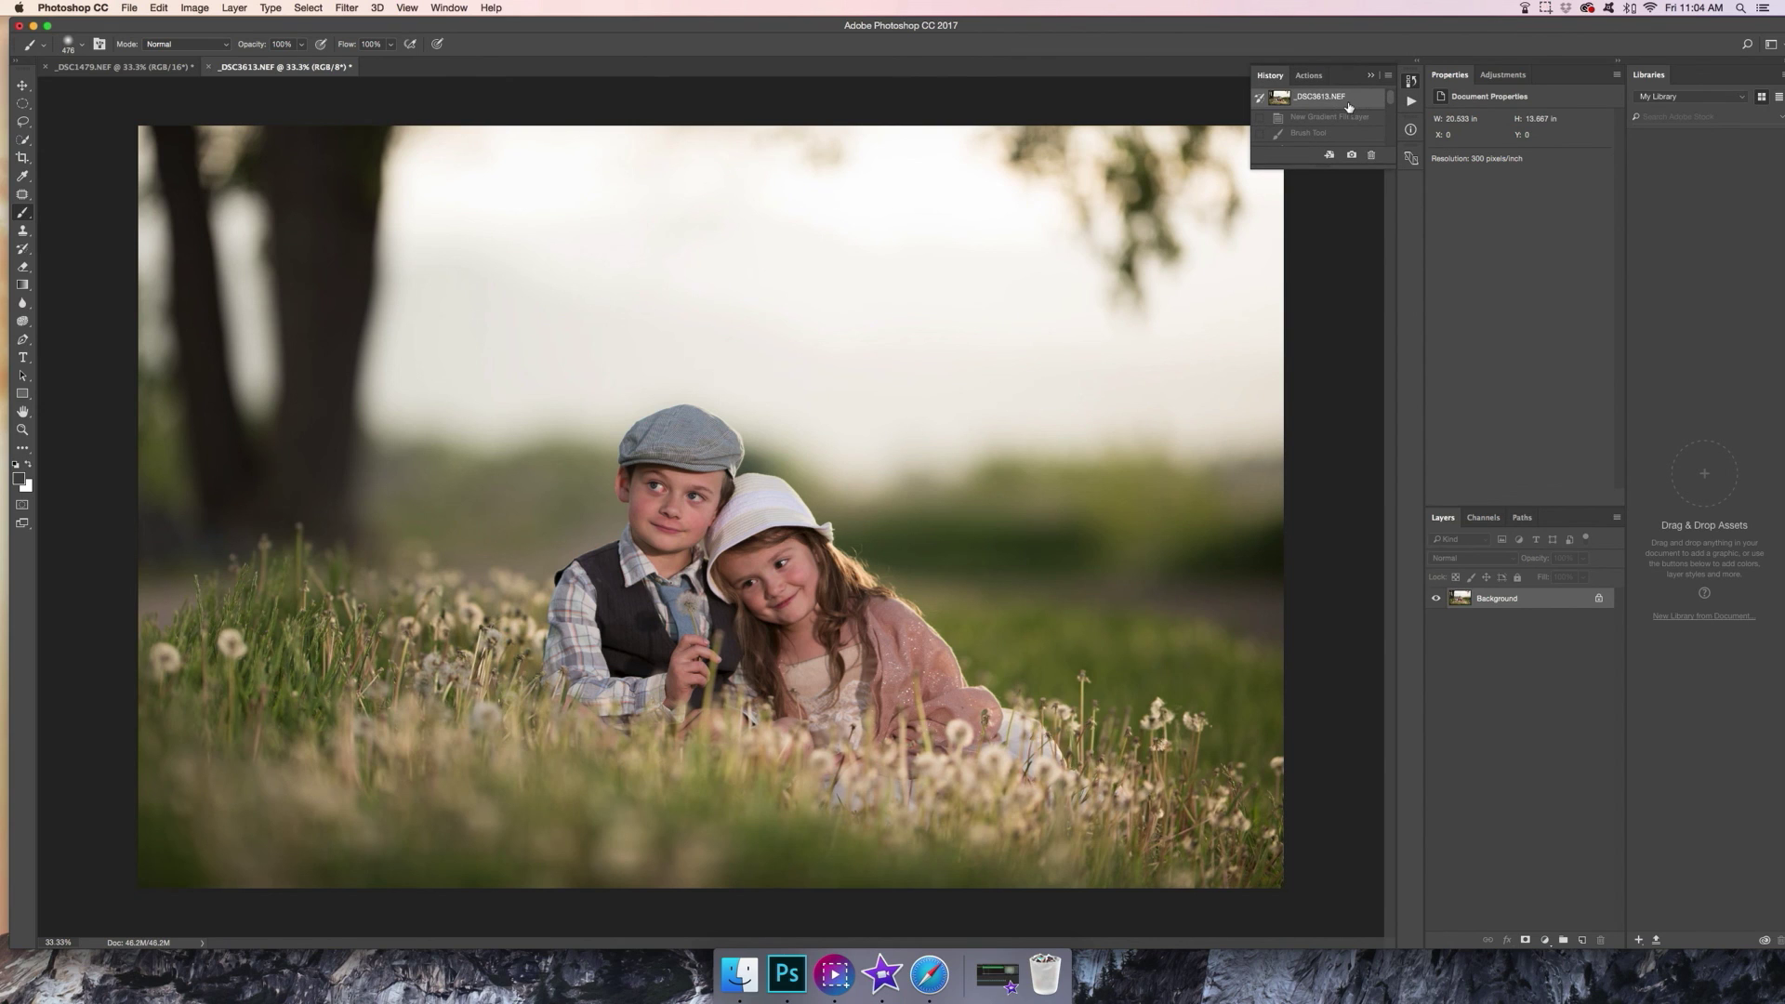
left_click(1260, 132)
left_click(1384, 114)
left_click_drag(1384, 115, 1383, 146)
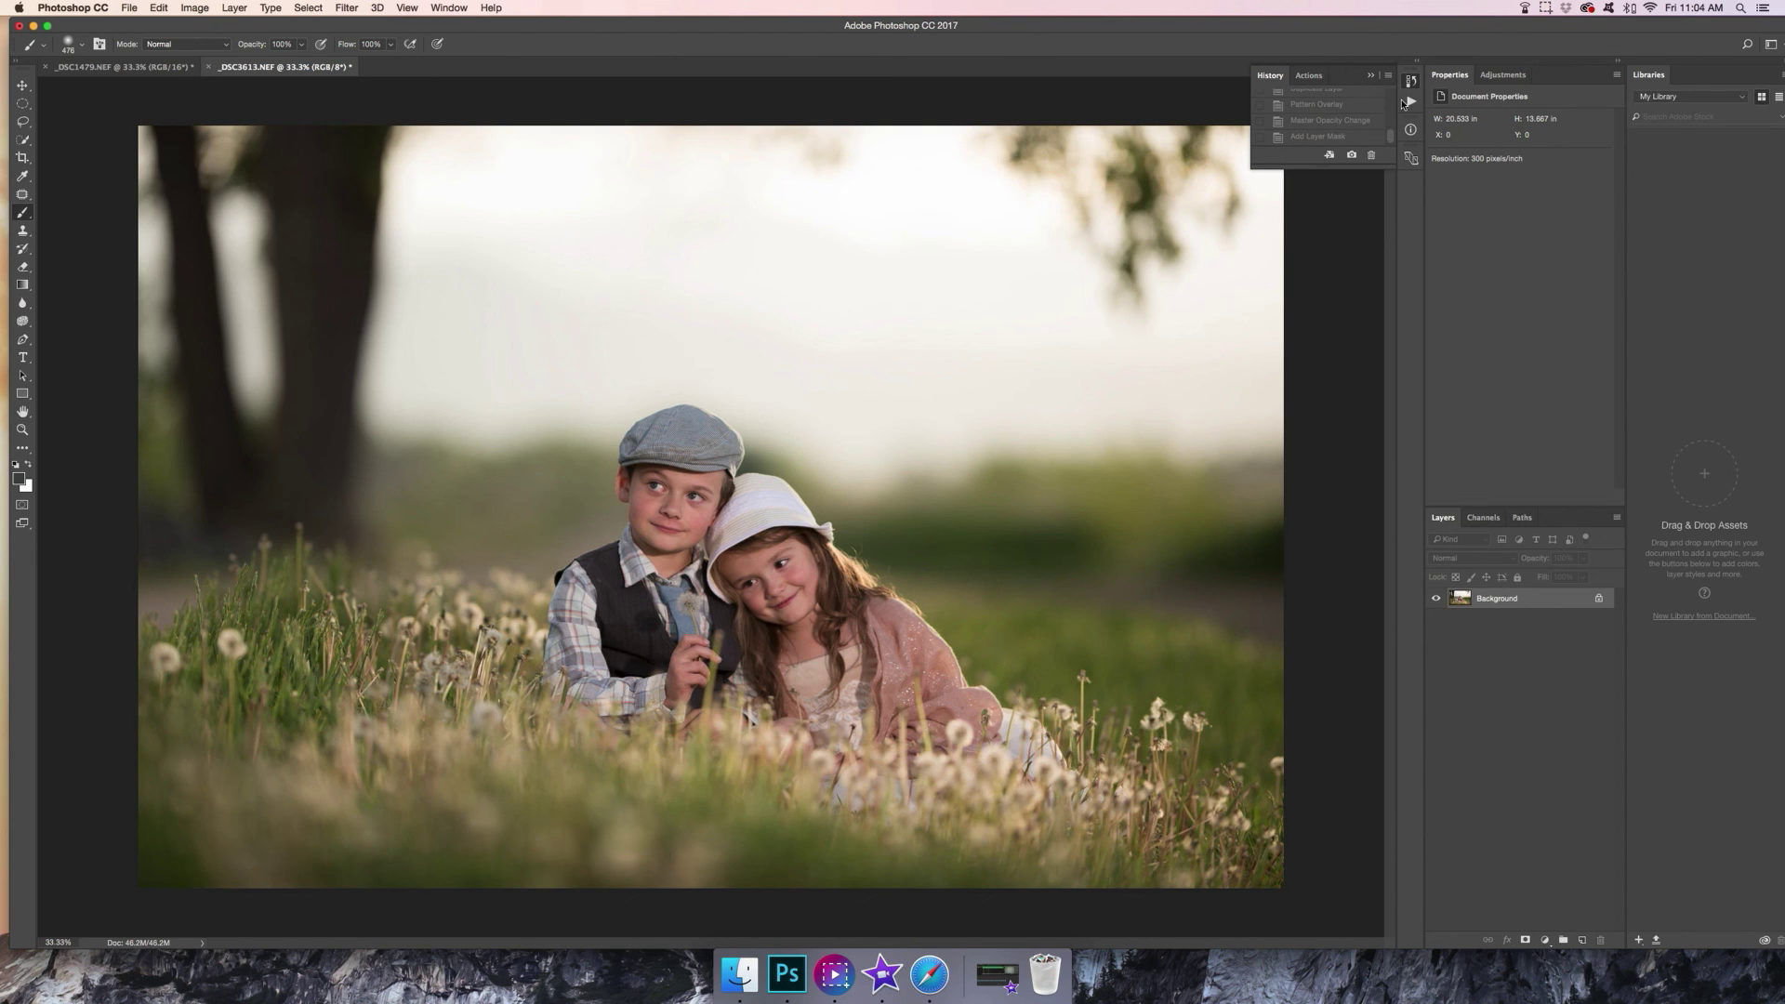
left_click_drag(1391, 140, 1402, 84)
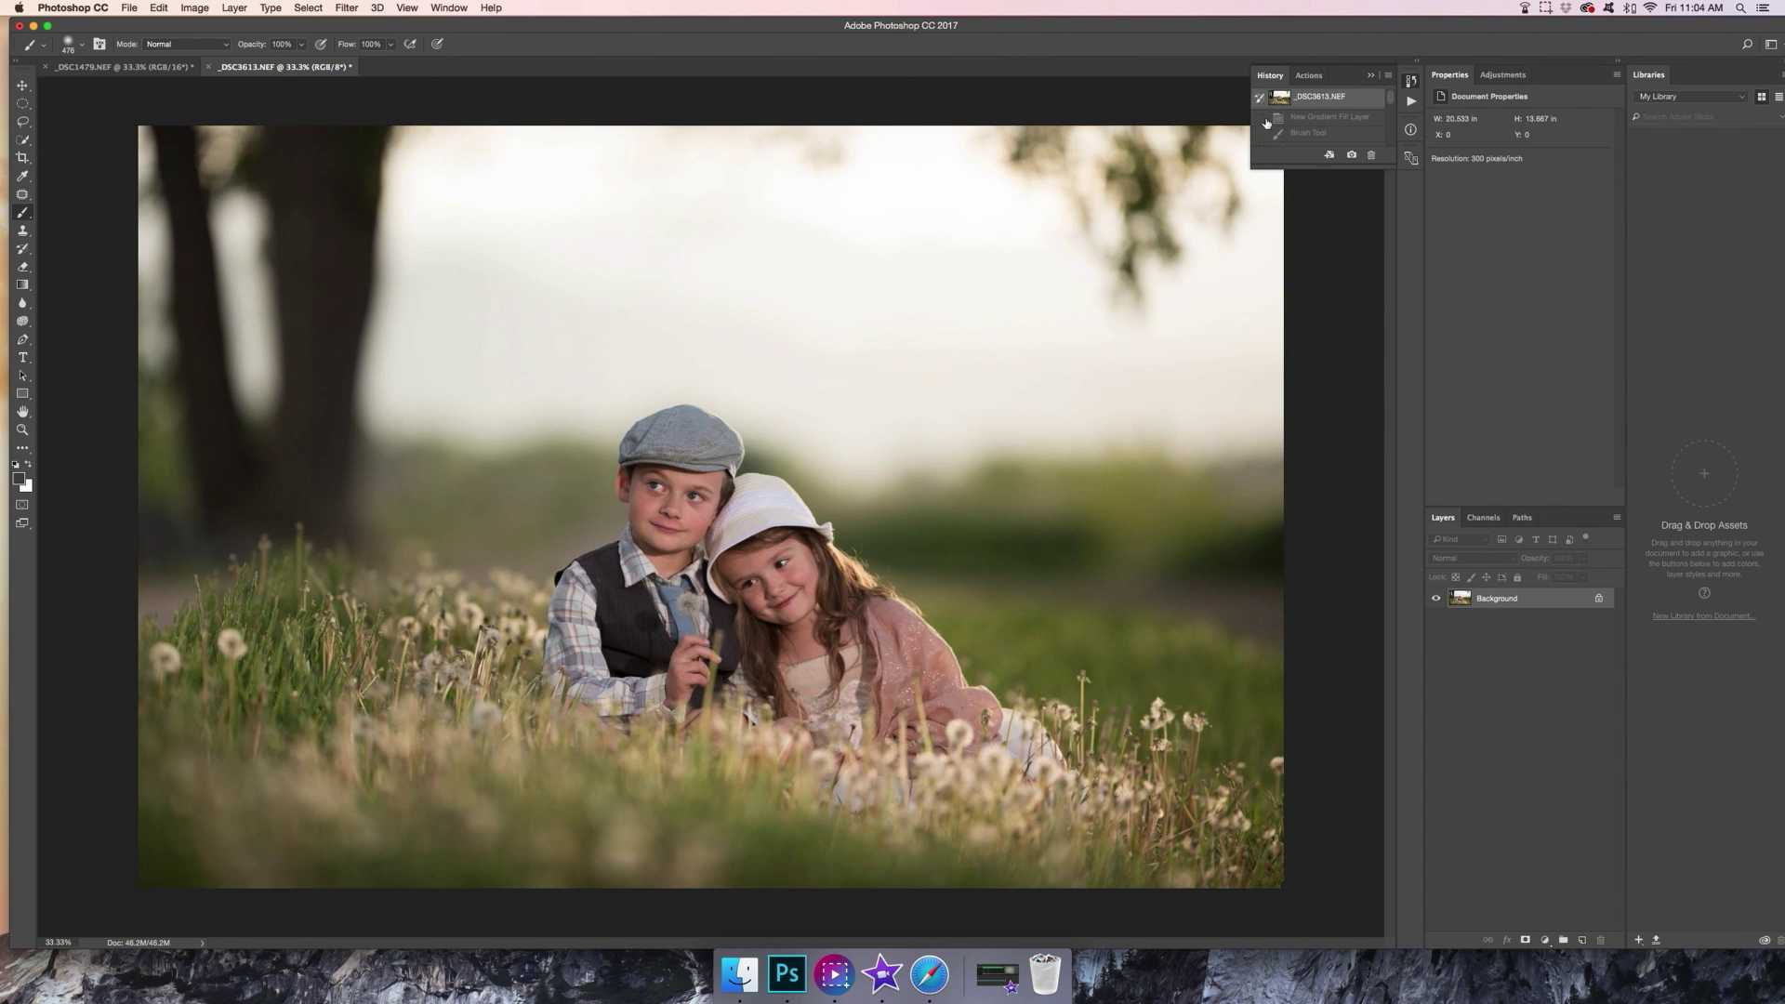
left_click_drag(1382, 106, 1386, 156)
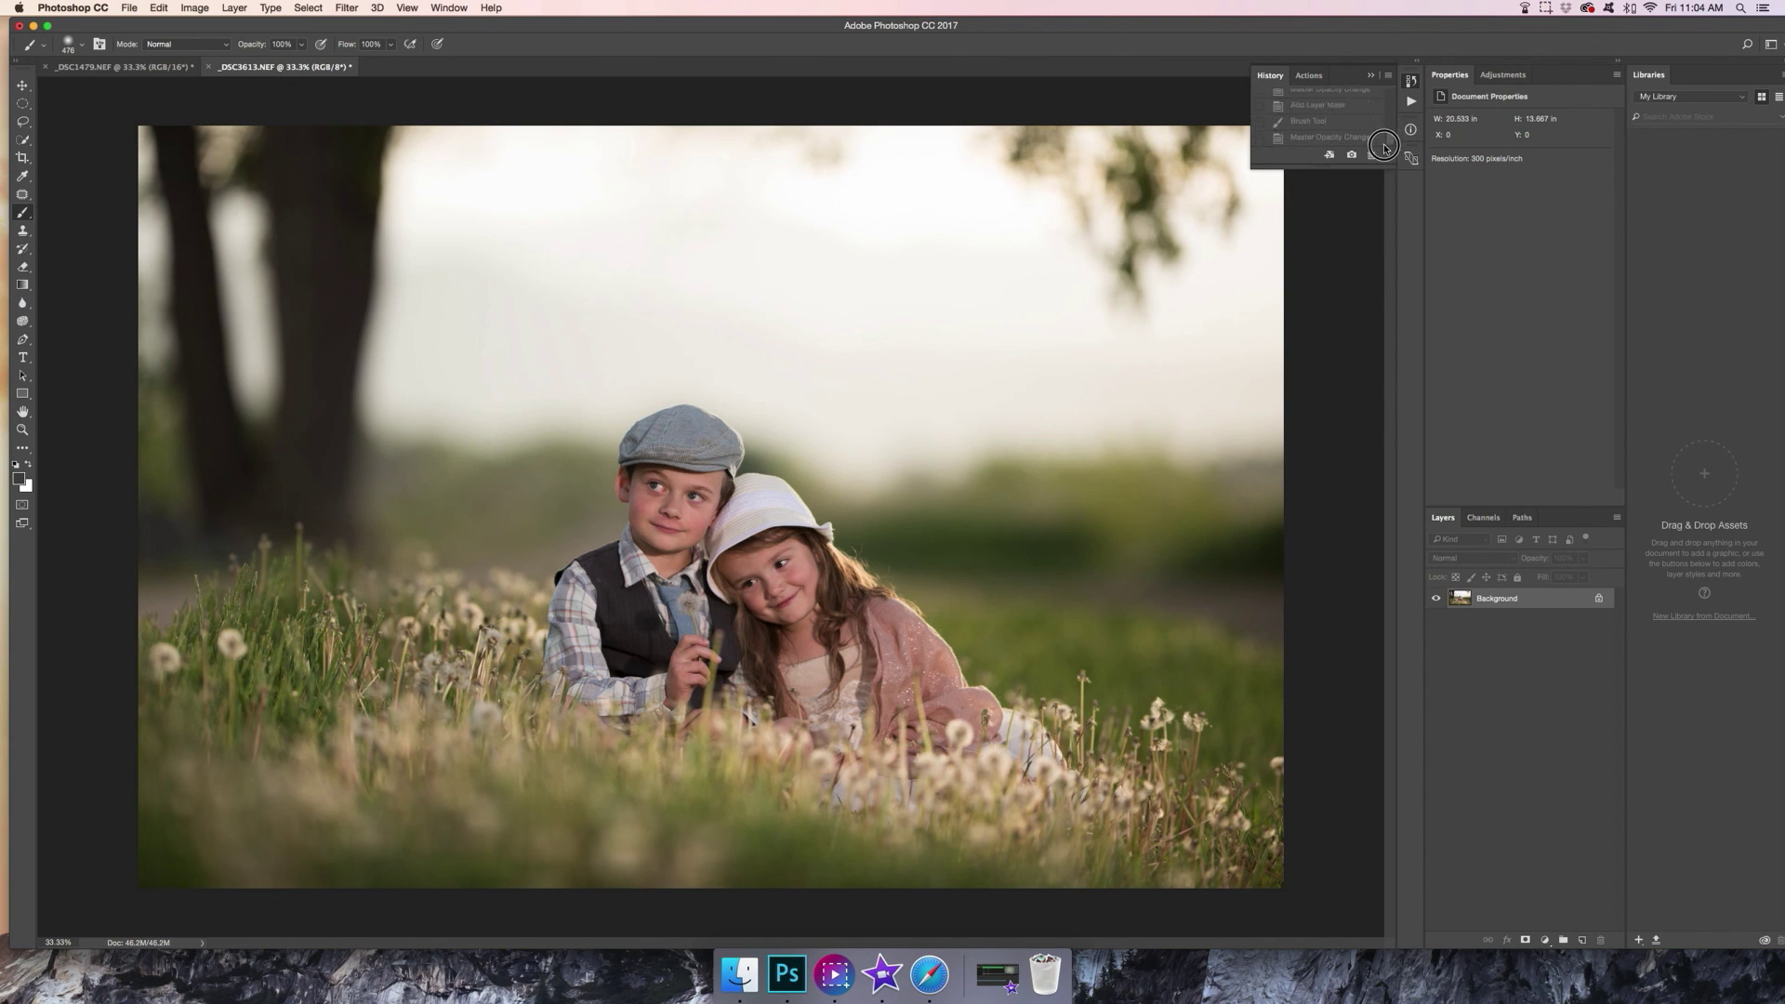
left_click(1323, 137)
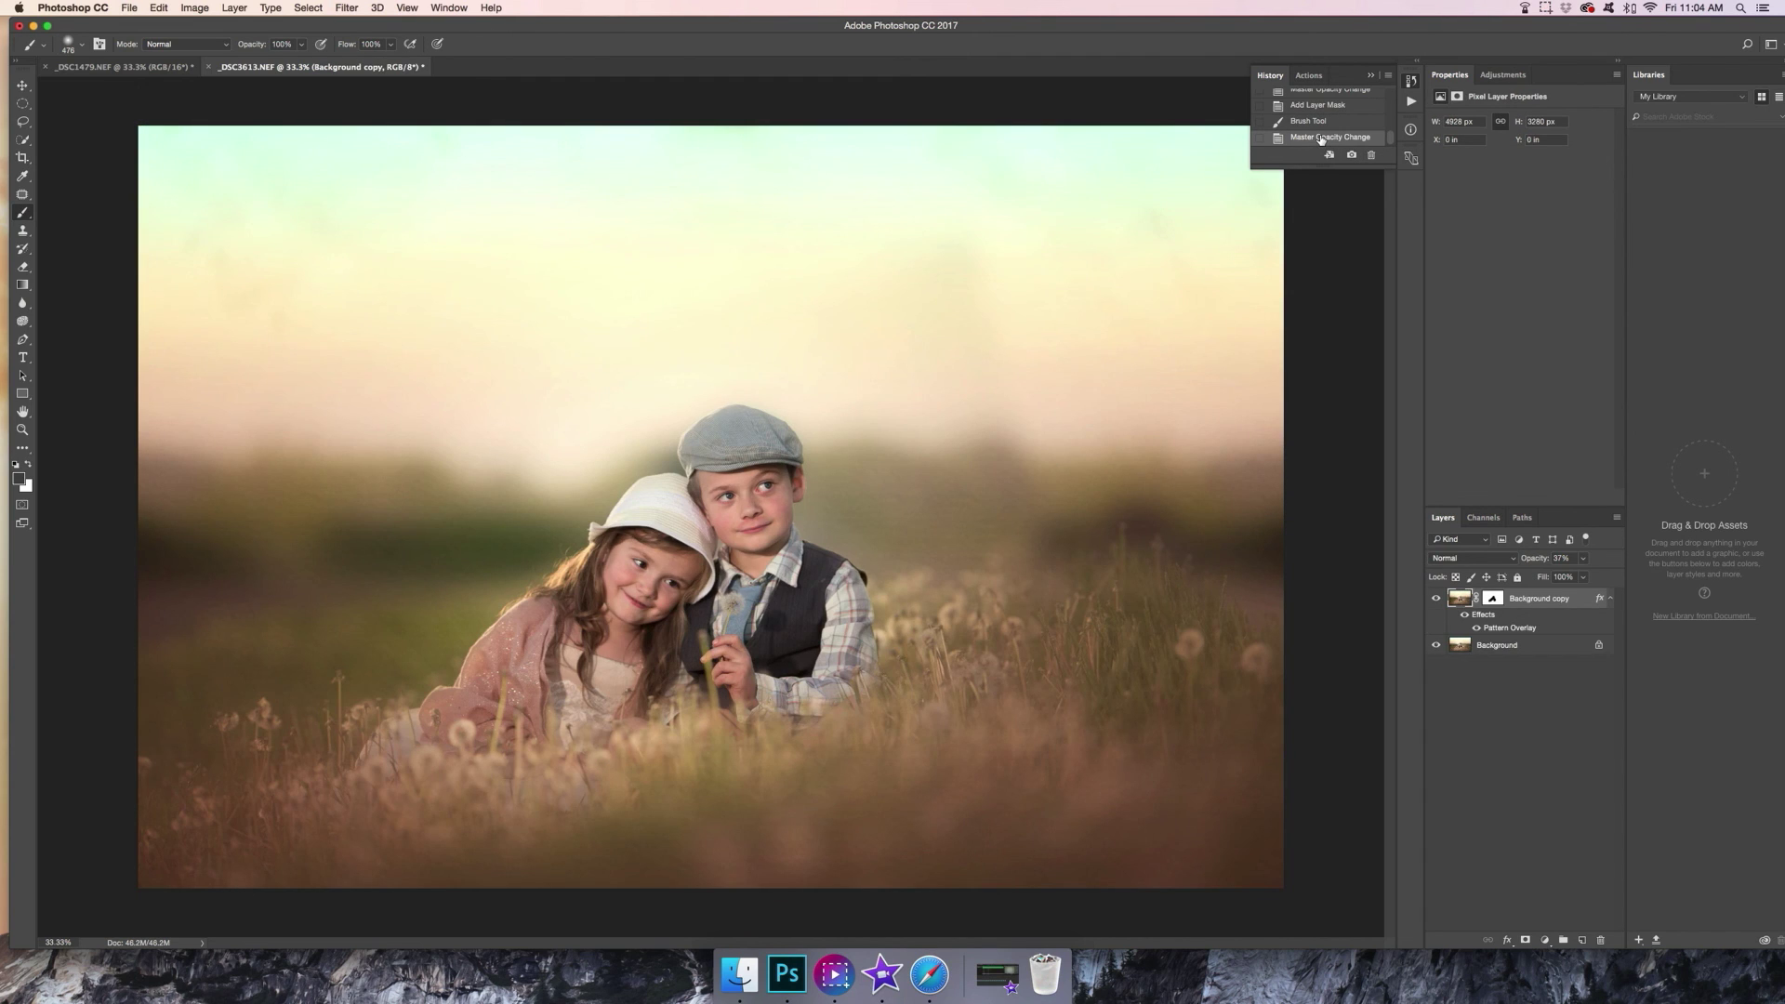
Compare before and after twice by alternating between the opening snapshot and the final Master Opacity Change state, ending on the edited version
left_click(1391, 140)
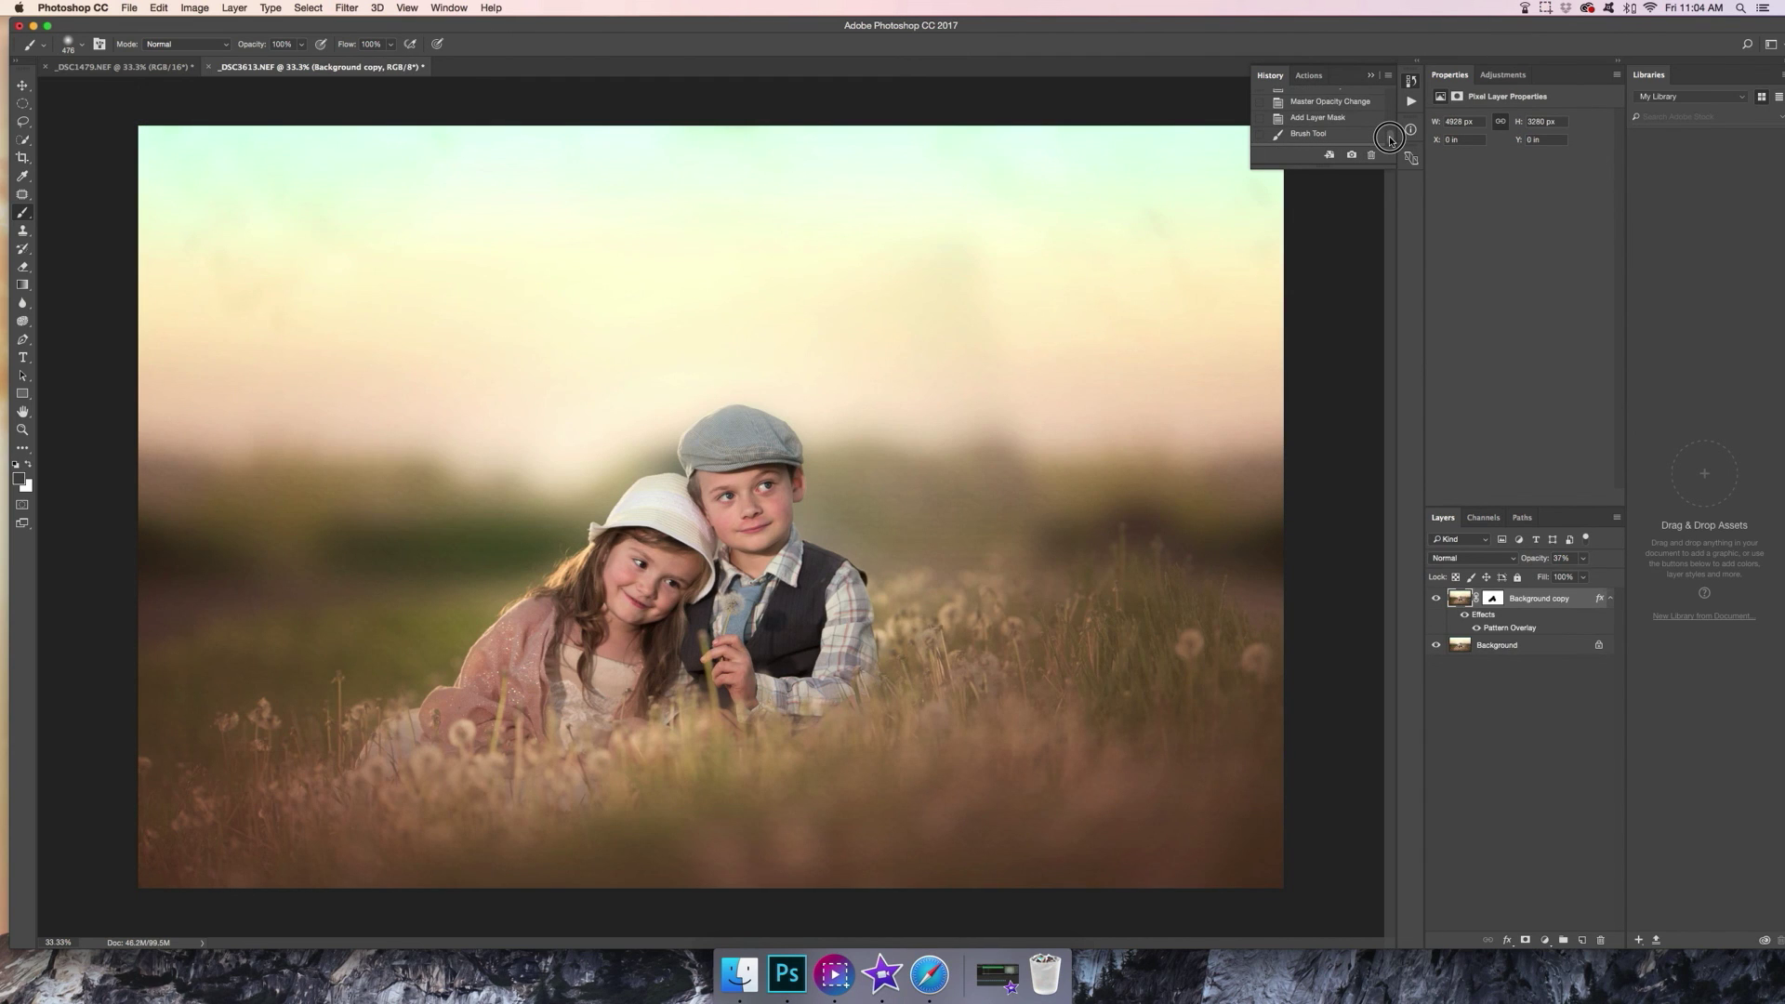
left_click_drag(1391, 140, 1397, 88)
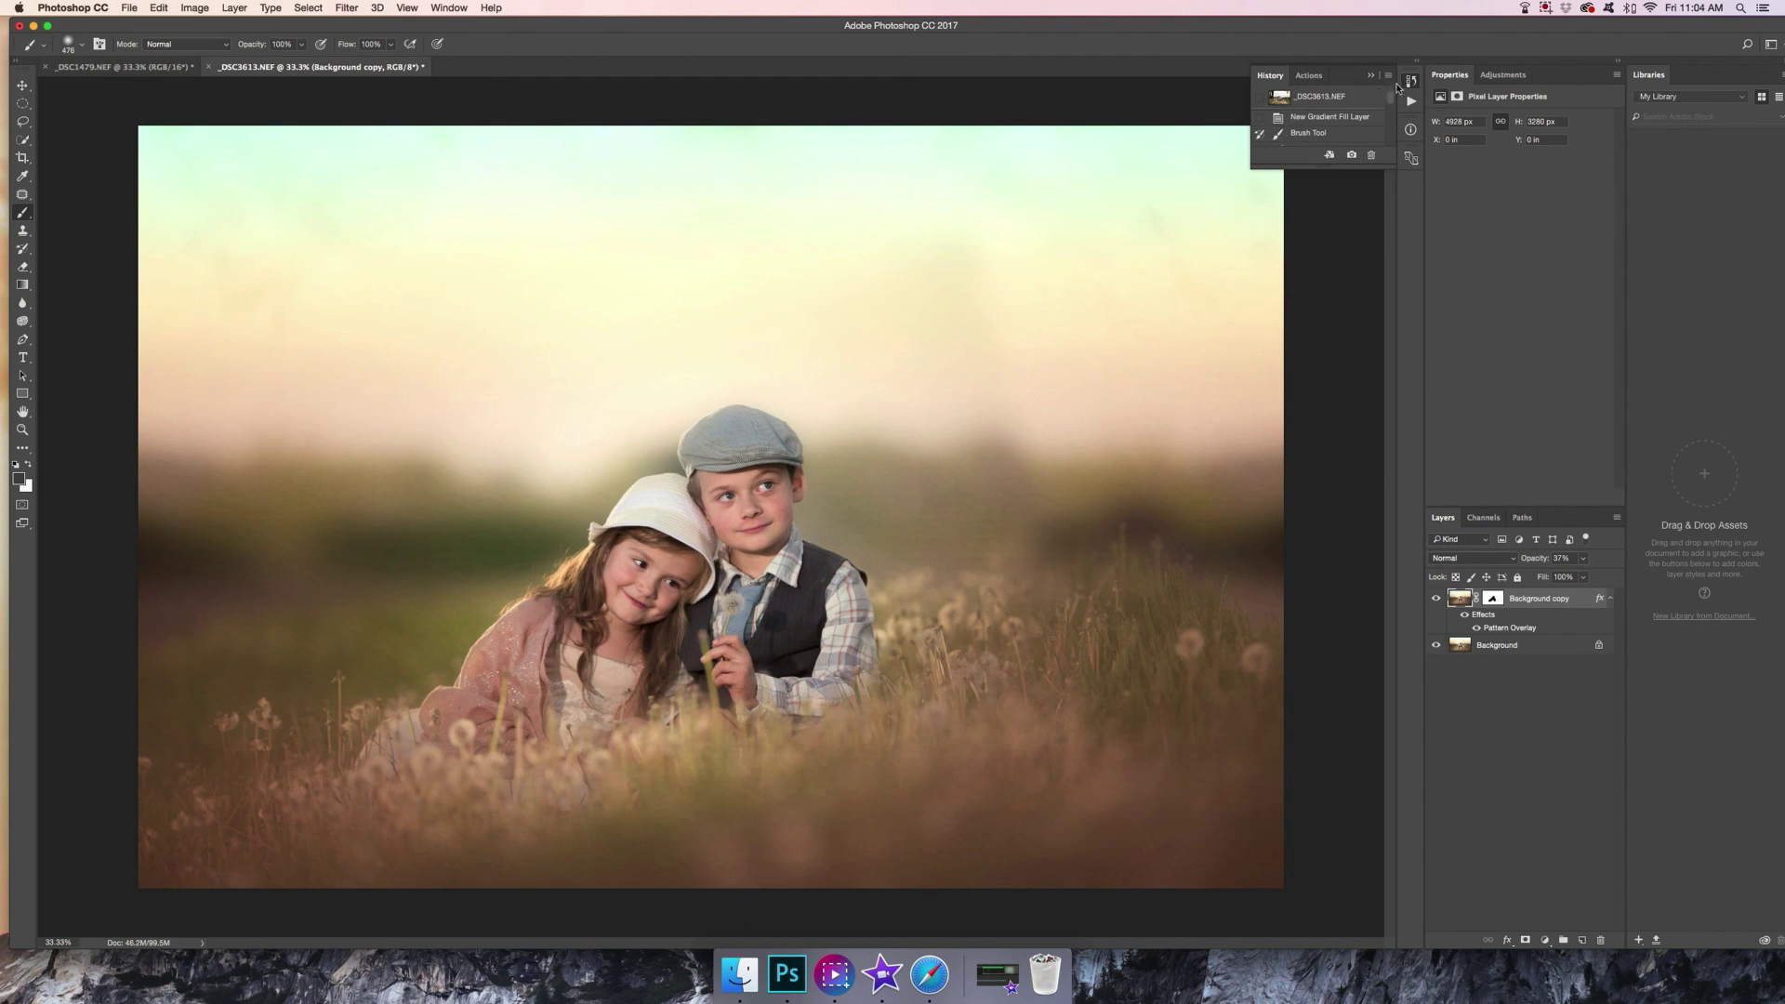
left_click(1339, 98)
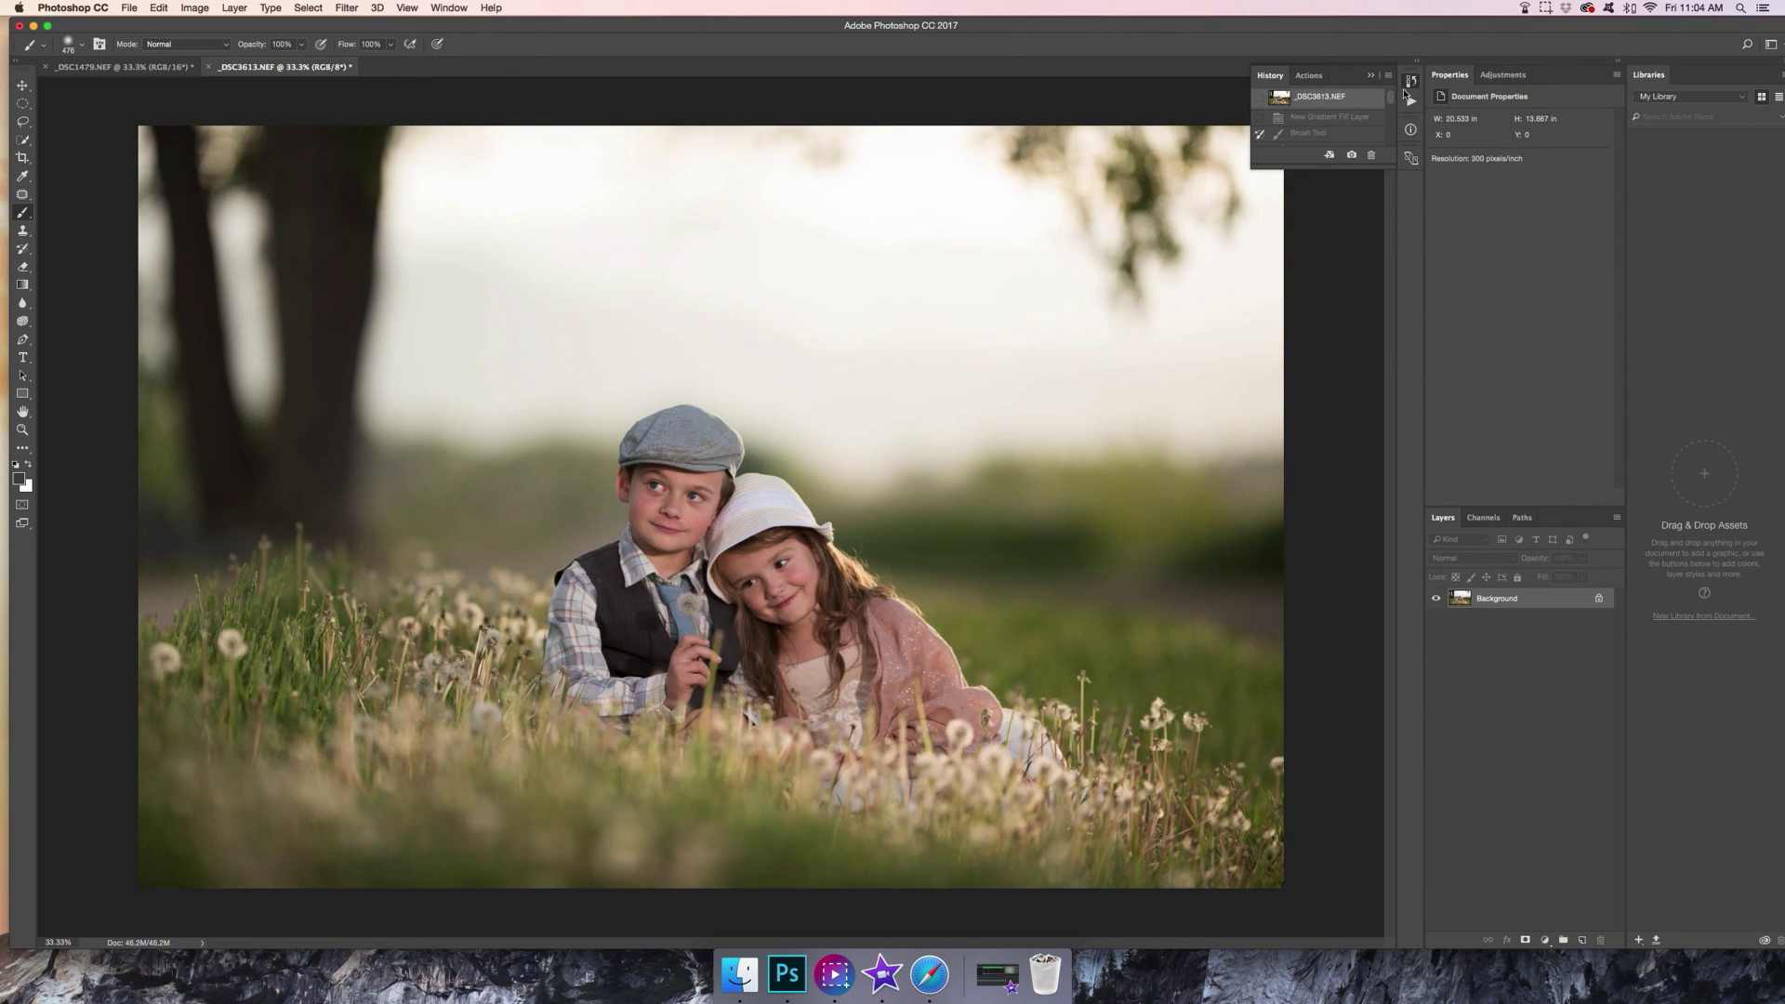
left_click_drag(1392, 94, 1392, 139)
left_click(1366, 138)
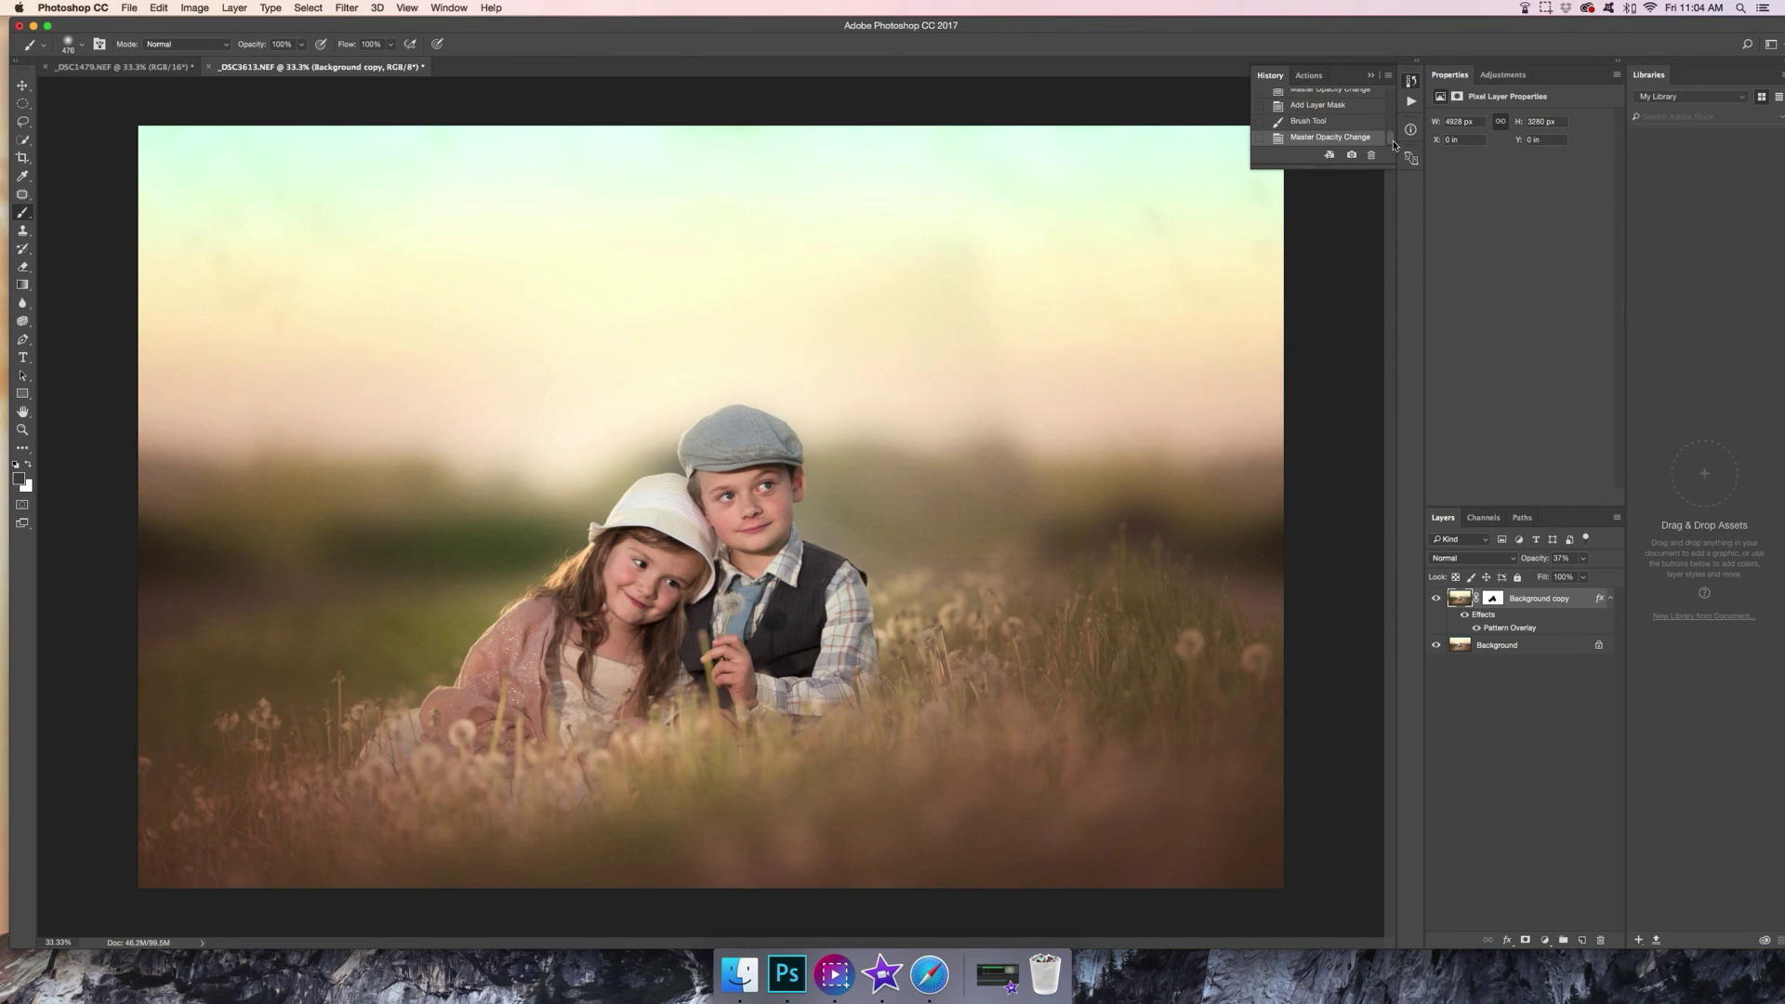
left_click_drag(1391, 145, 1395, 65)
left_click(1348, 99)
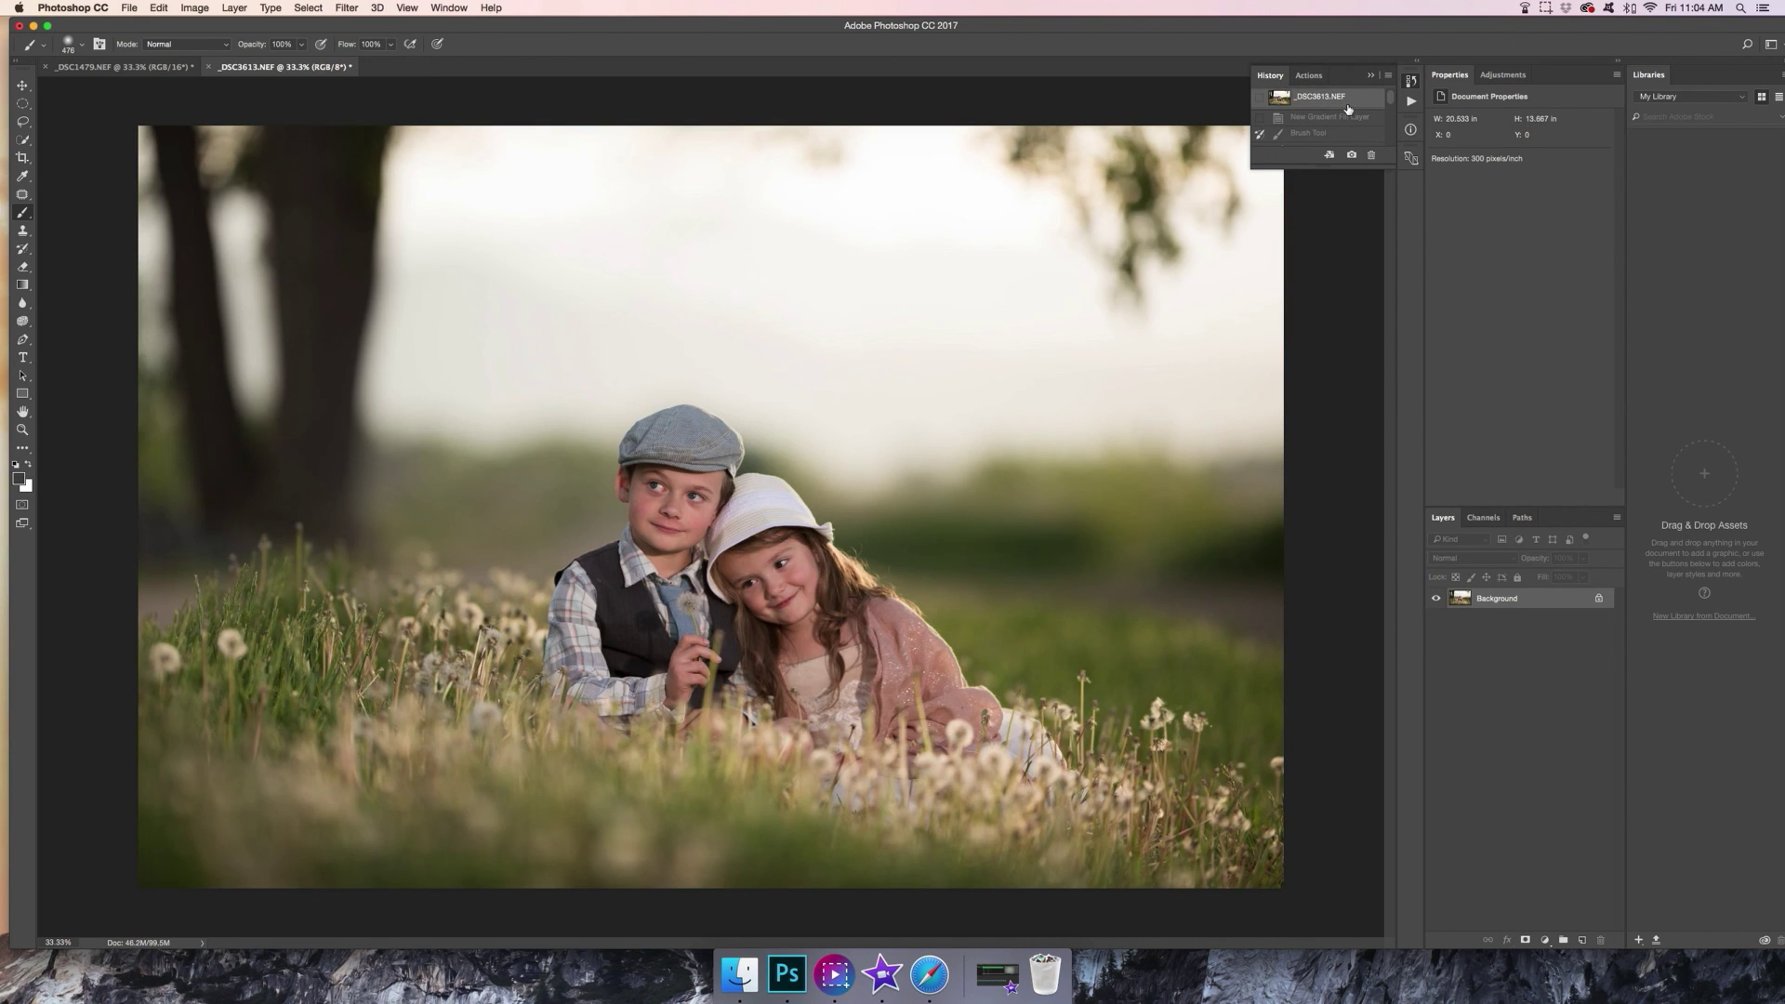
left_click_drag(1391, 103, 1390, 139)
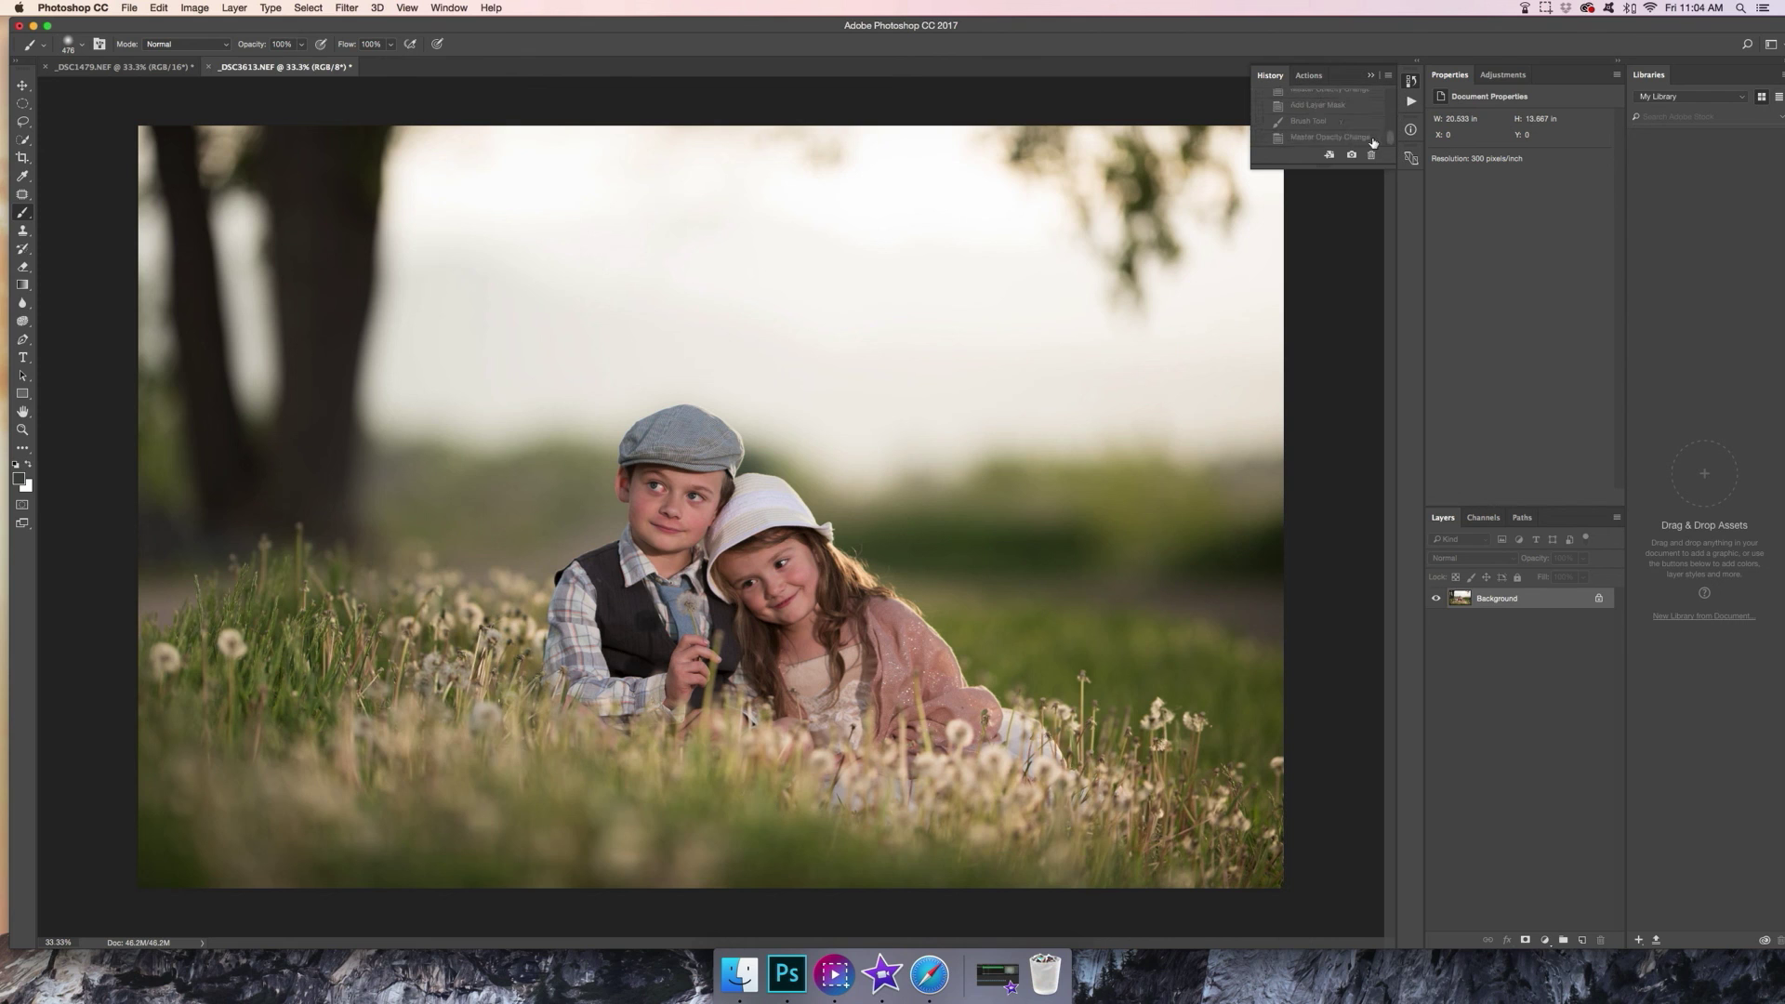
left_click(1367, 138)
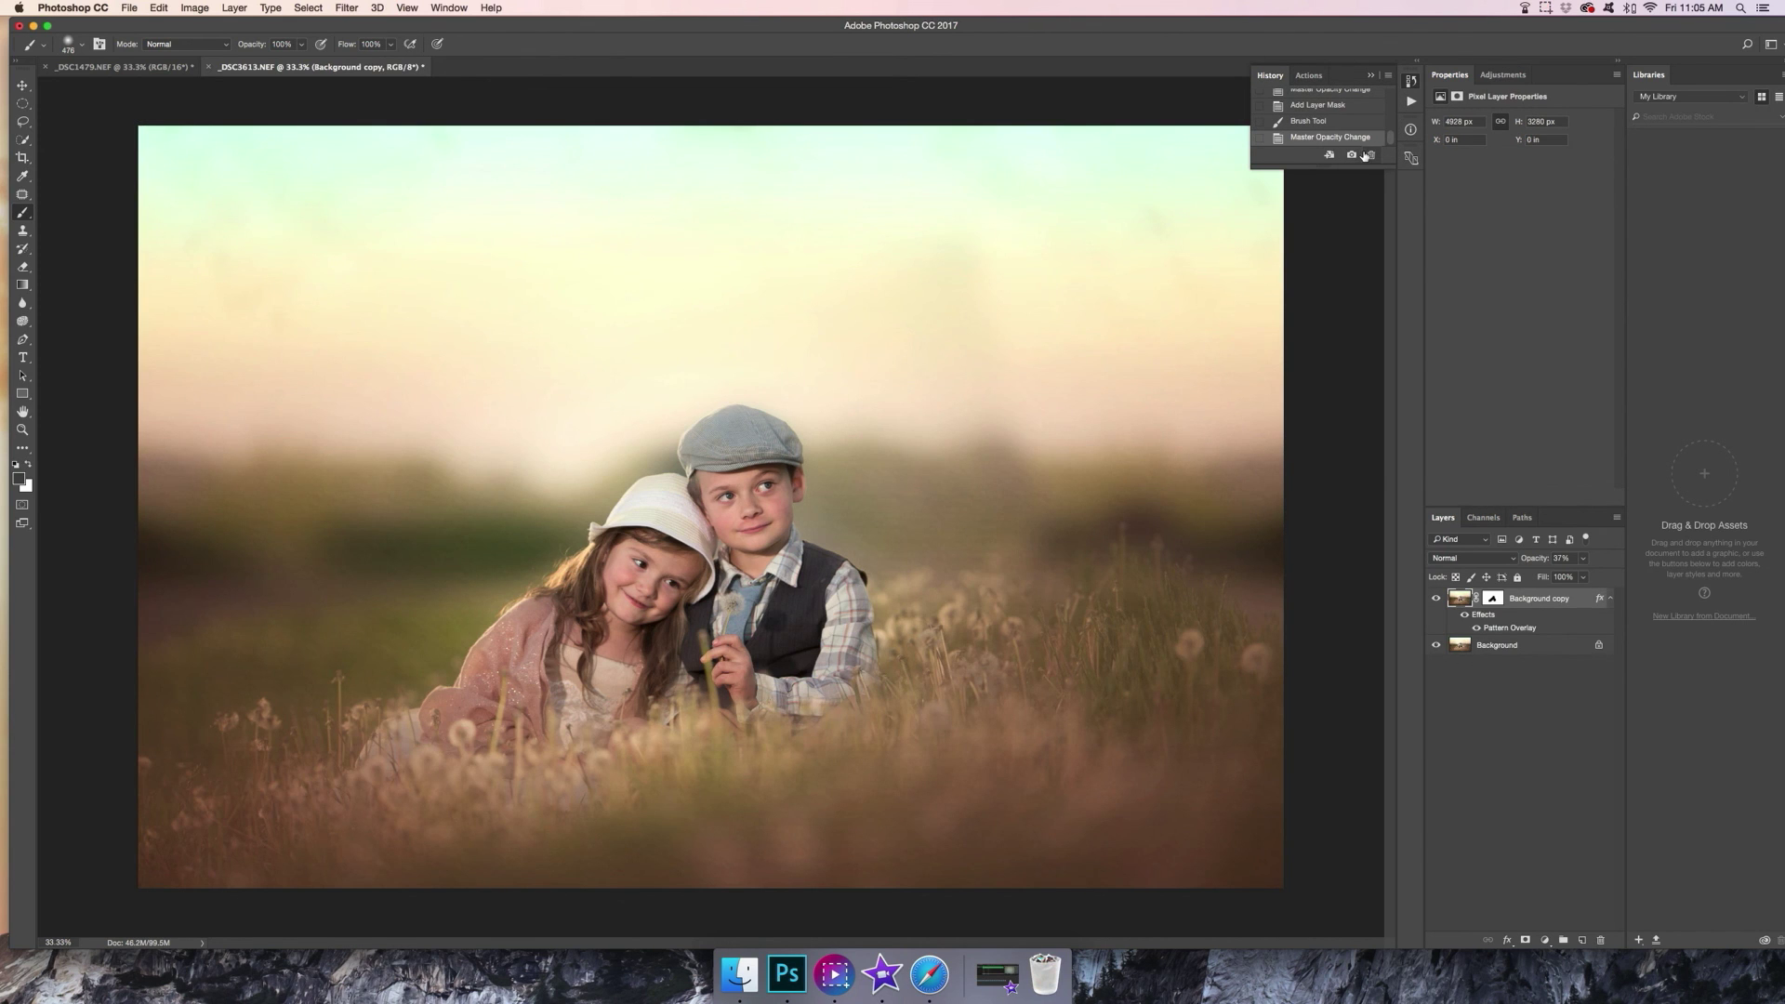